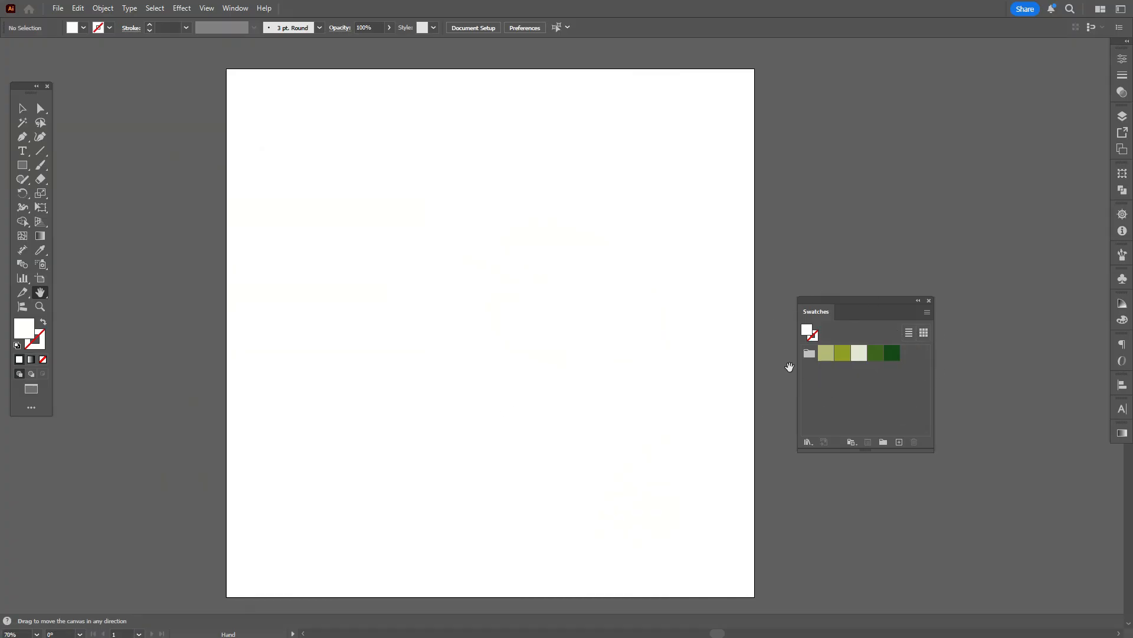
Choose the four leaf photos (palm, green fern, monstera and yellow-edged leaf) from the Tropics folder for placing.
click(58, 8)
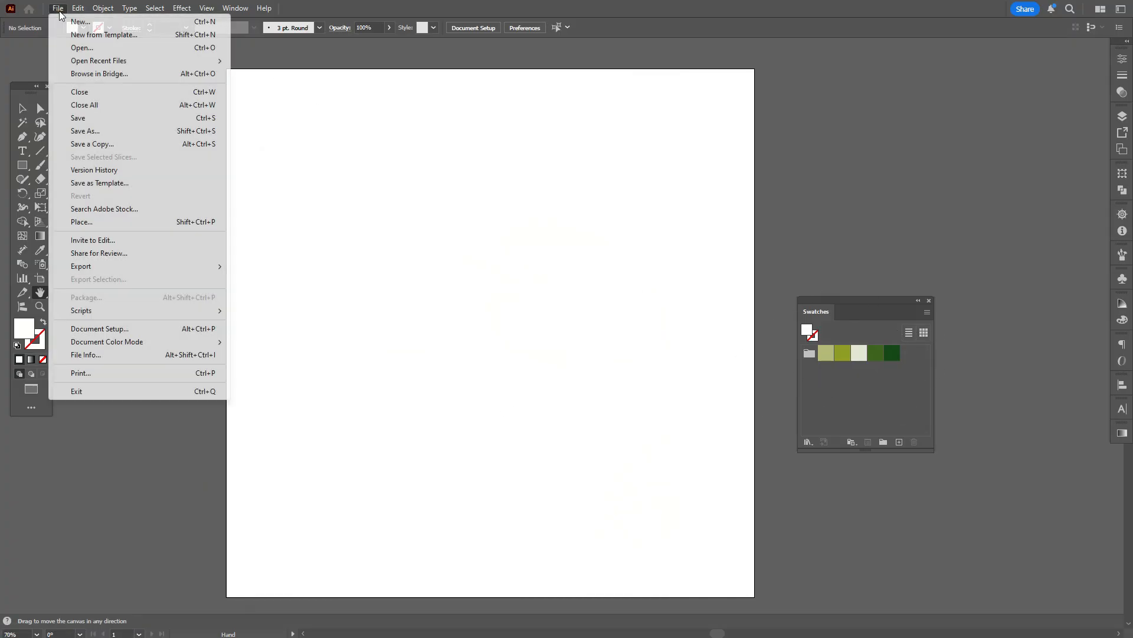
click(121, 223)
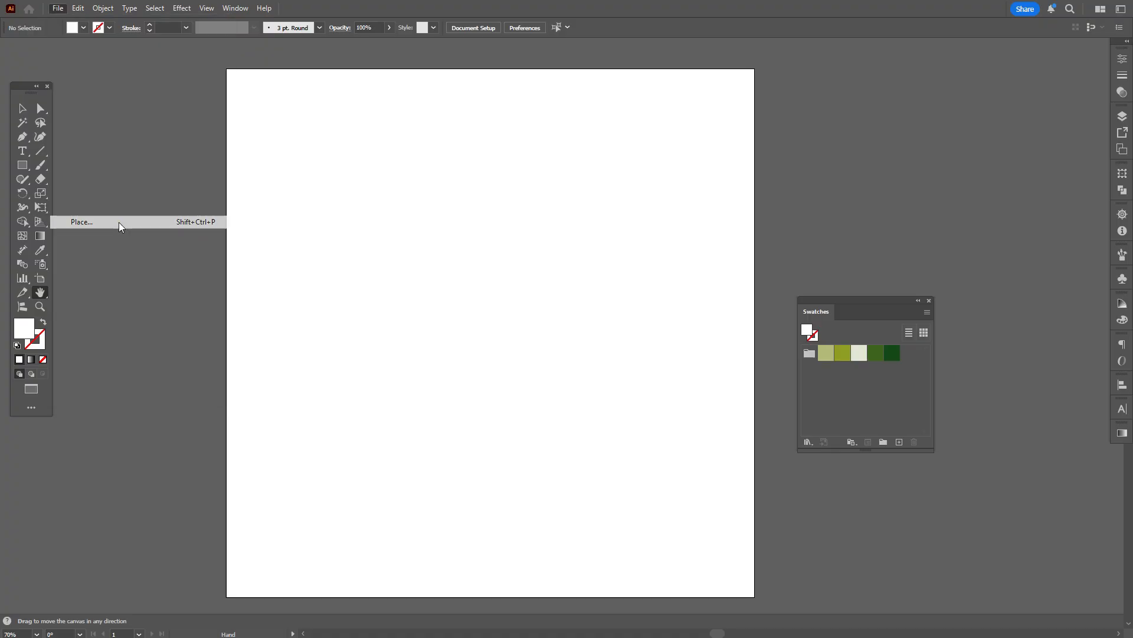
click(140, 134)
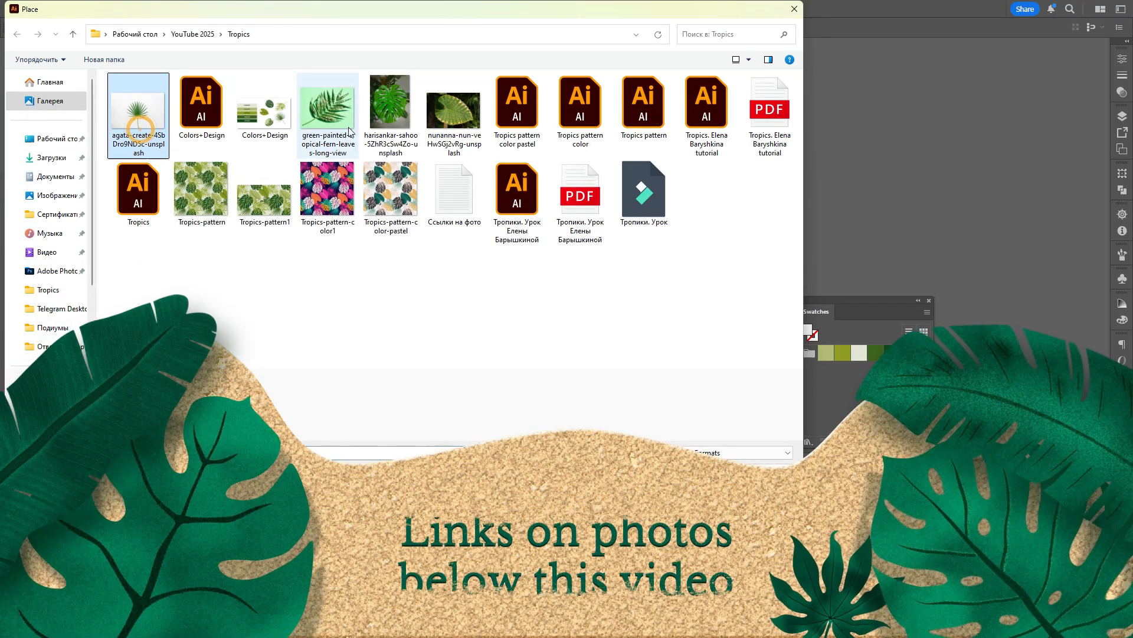
ctrl+click(328, 109)
ctrl+click(392, 121)
ctrl+click(453, 110)
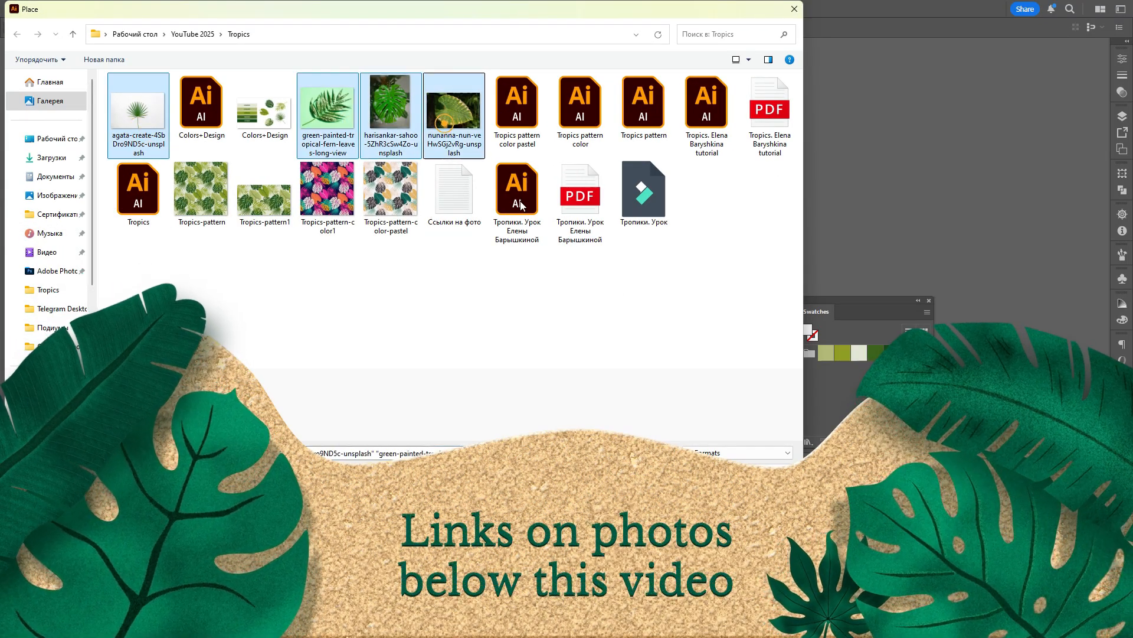
click(710, 475)
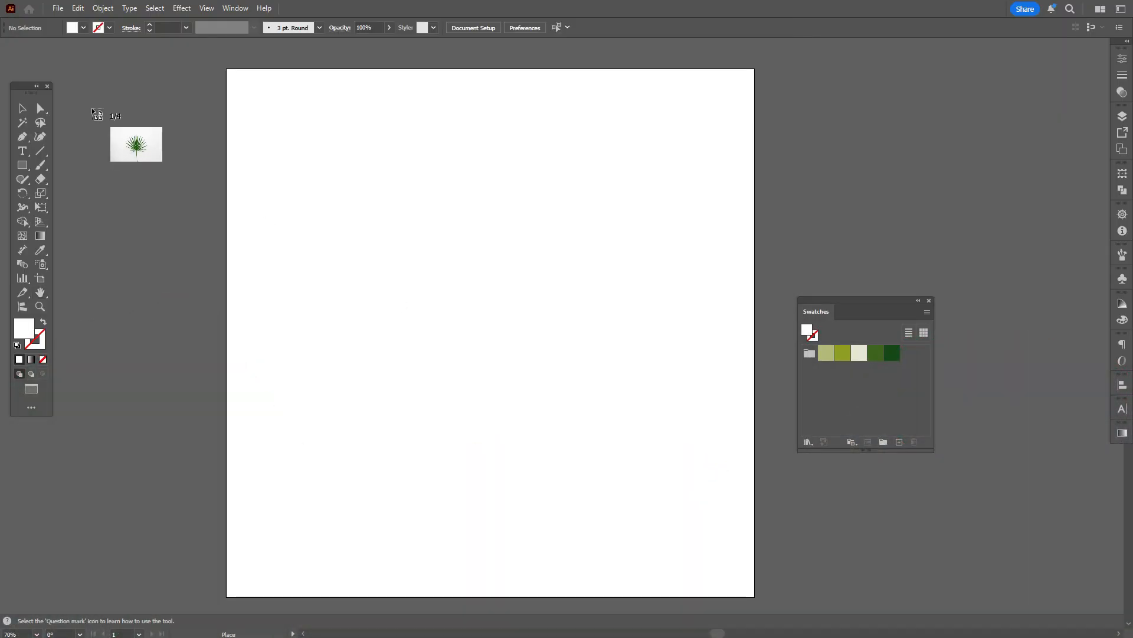
Place the palm, fern and monstera photos in a column over the artboard's left edge and the yellow-edged leaf beyond its right edge.
drag(86, 100, 310, 253)
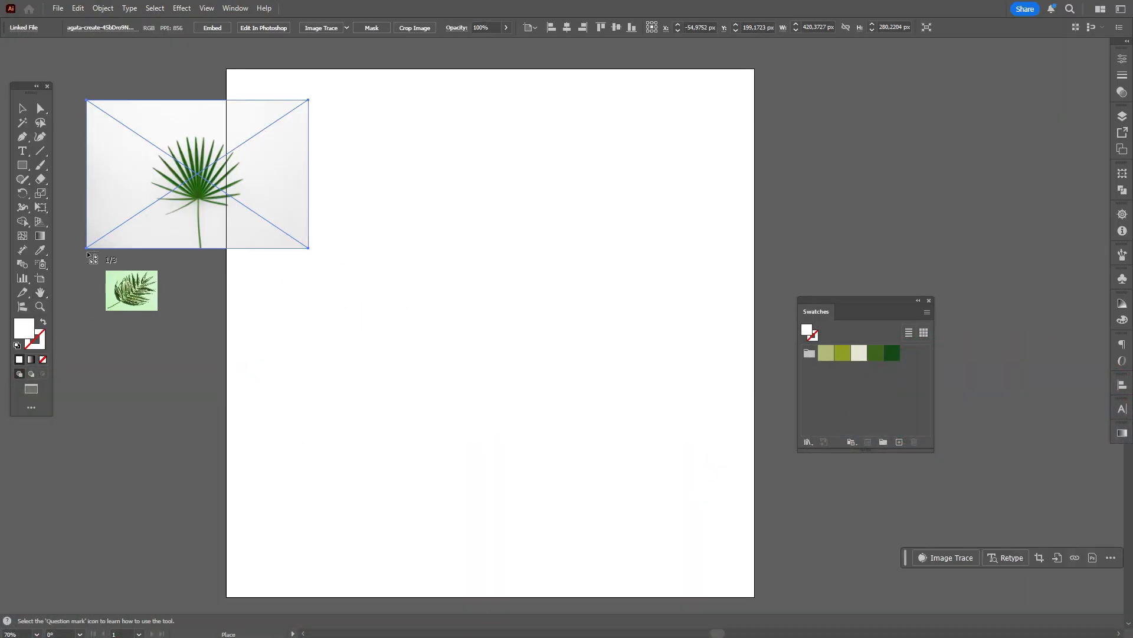
drag(87, 252, 357, 429)
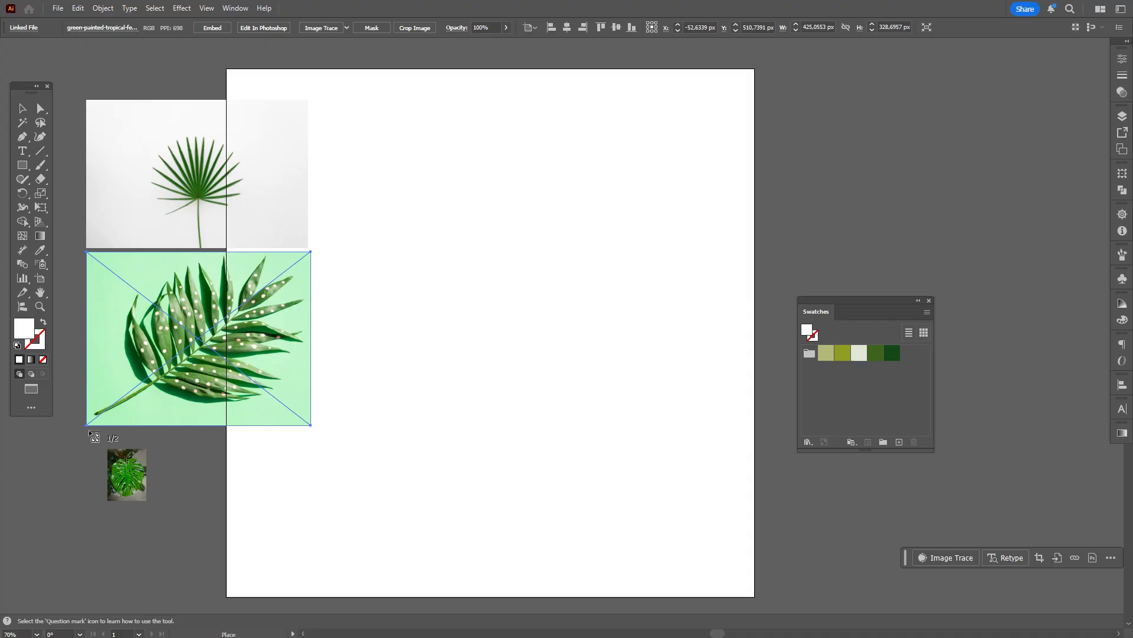
drag(88, 429, 342, 587)
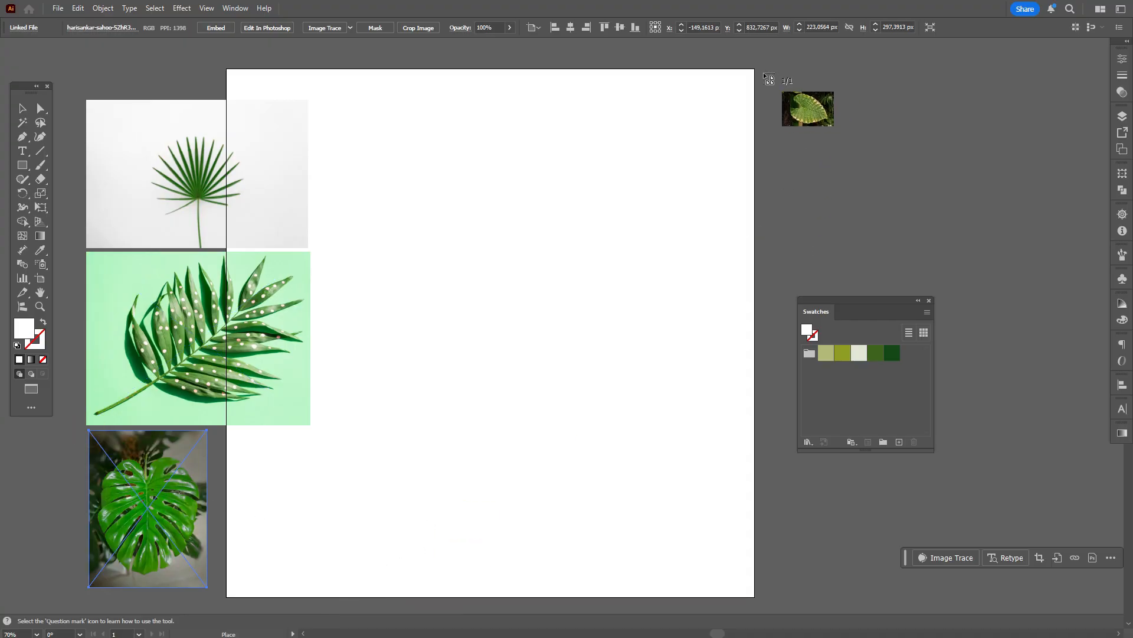
drag(764, 73, 959, 270)
Shift the palm and fern photos off the artboard, and move the monstera photo onto it, enlarged to about 391 × 522 px.
key(space)
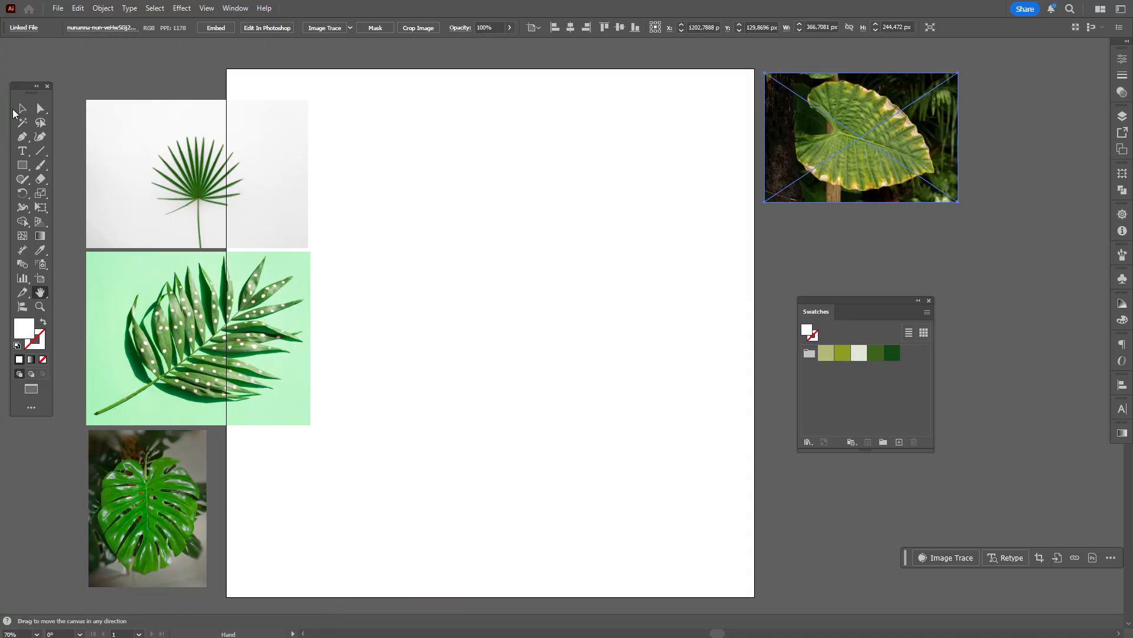
drag(236, 289, 317, 300)
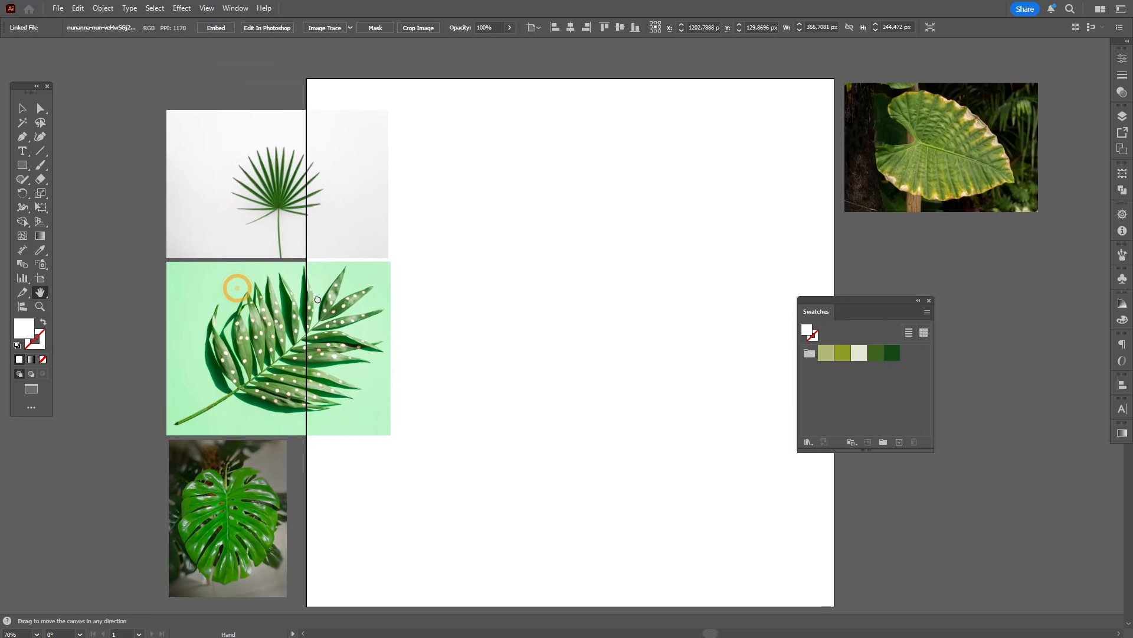
click(23, 108)
drag(323, 220, 224, 225)
drag(255, 465, 440, 167)
drag(473, 223, 515, 306)
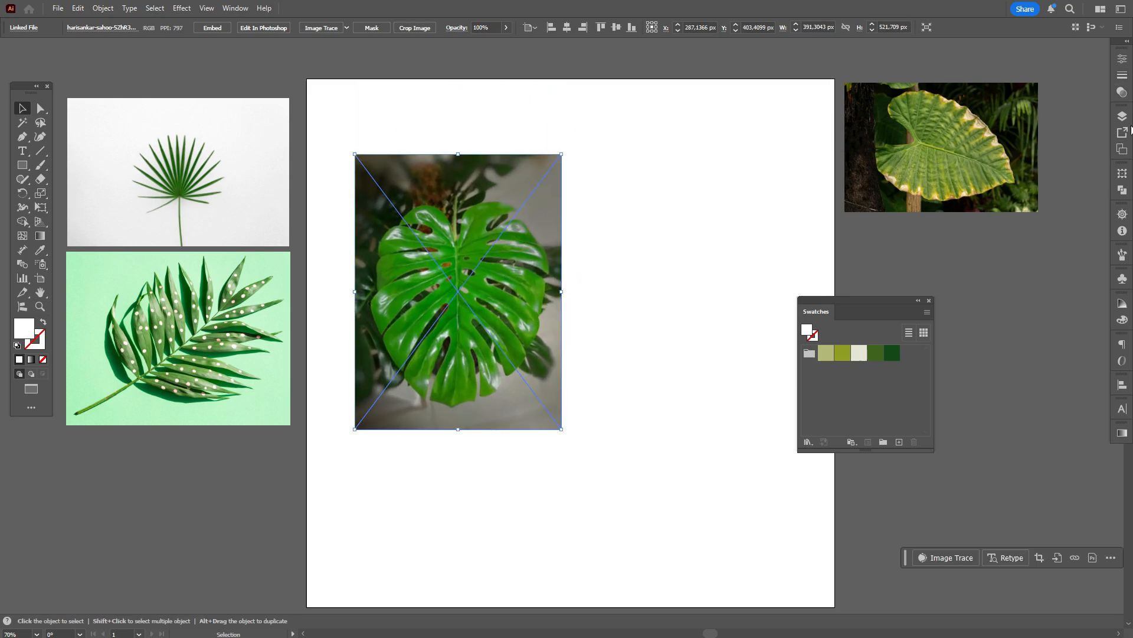
Lock the monstera photo within Layer 1 so it stays fixed for tracing.
click(1124, 115)
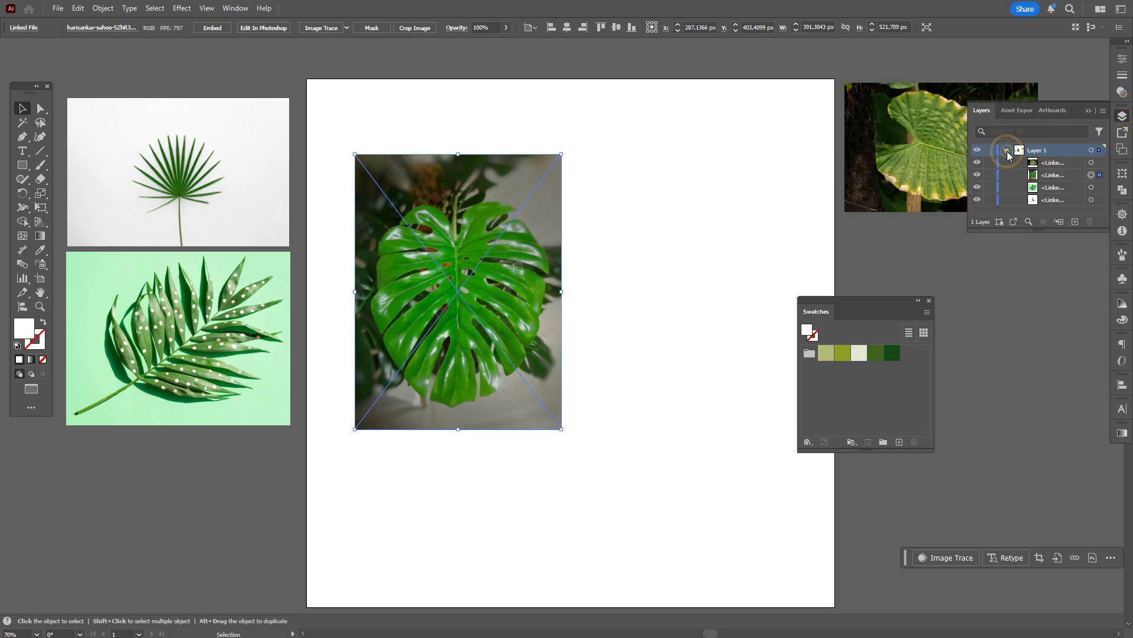
click(978, 175)
click(978, 174)
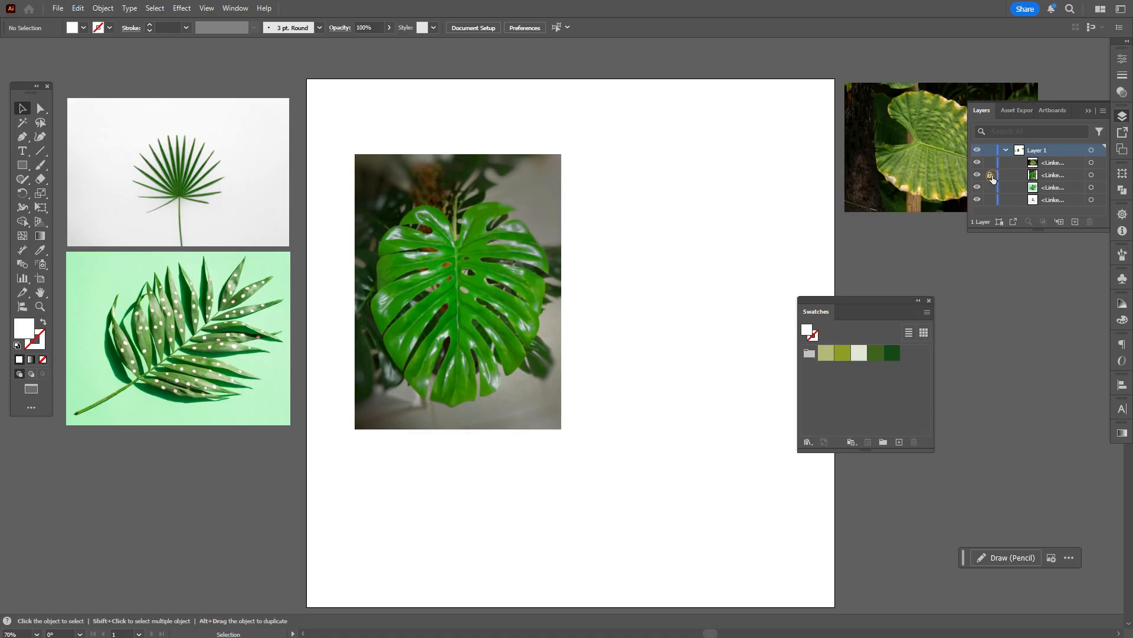
click(991, 176)
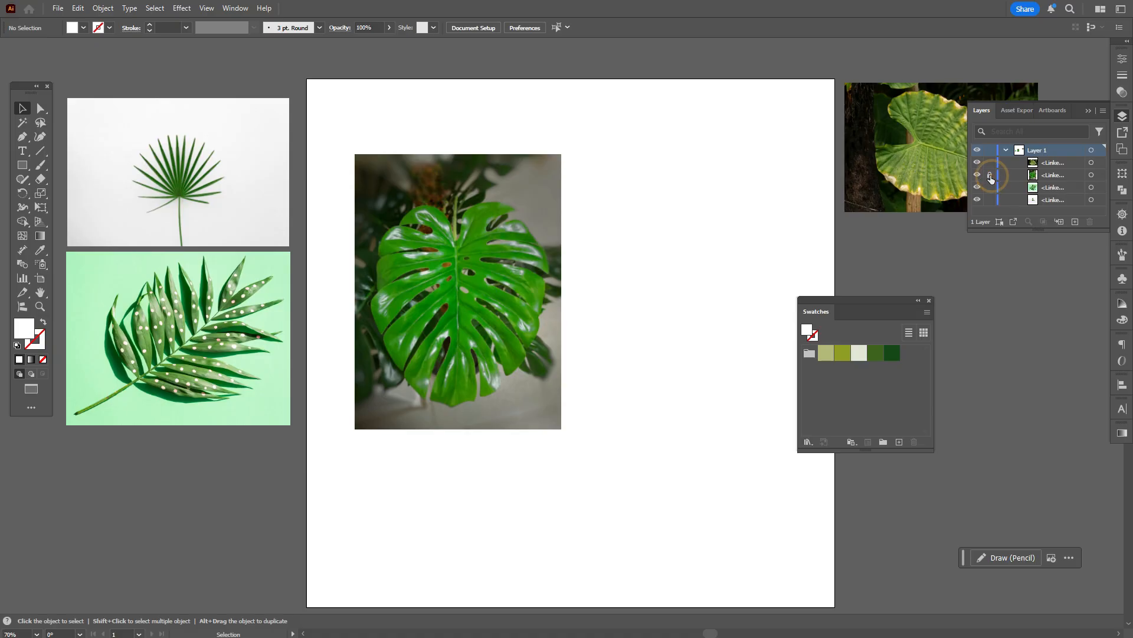
click(1125, 118)
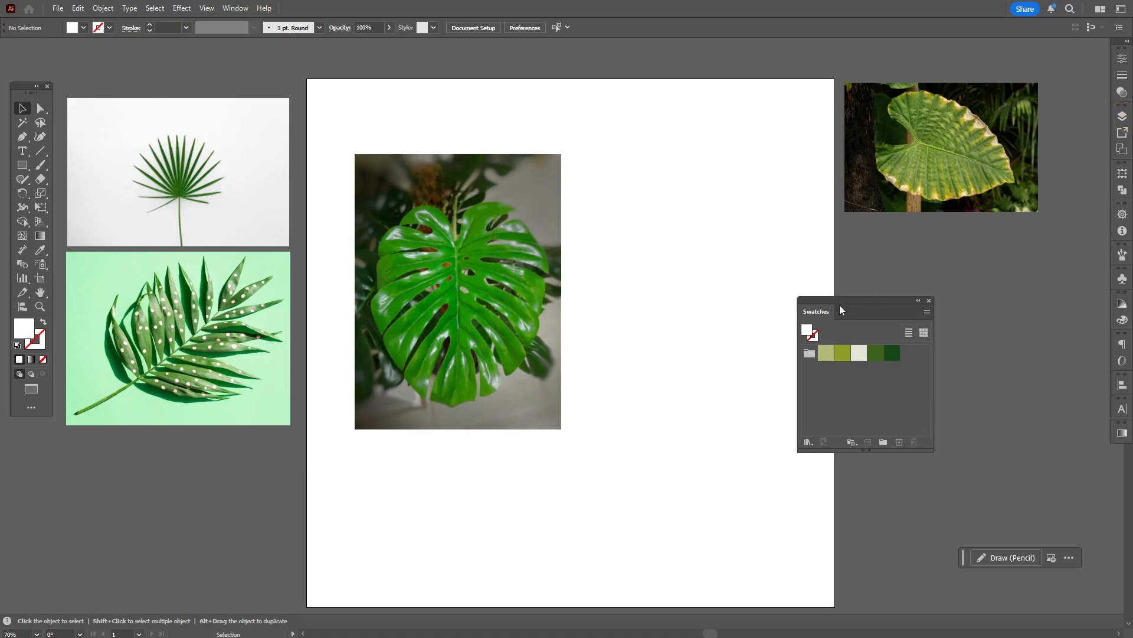
With the darkest green swatch as fill, start a Pen tool outline at the monstera's stem notch and trace its upper-left lobe.
drag(853, 298, 914, 249)
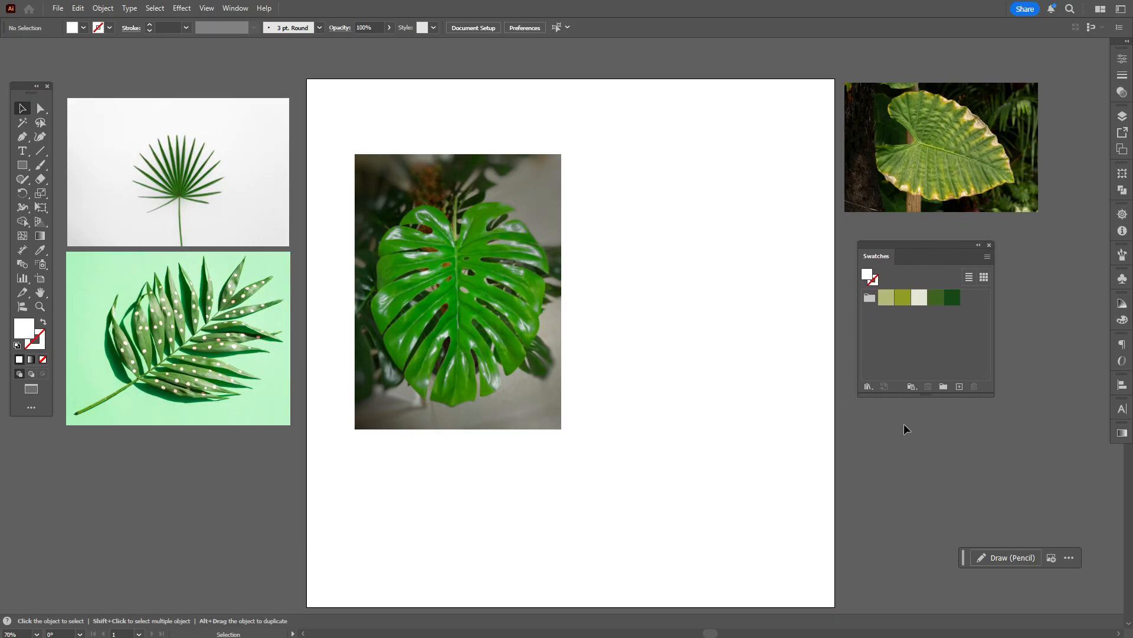
click(952, 297)
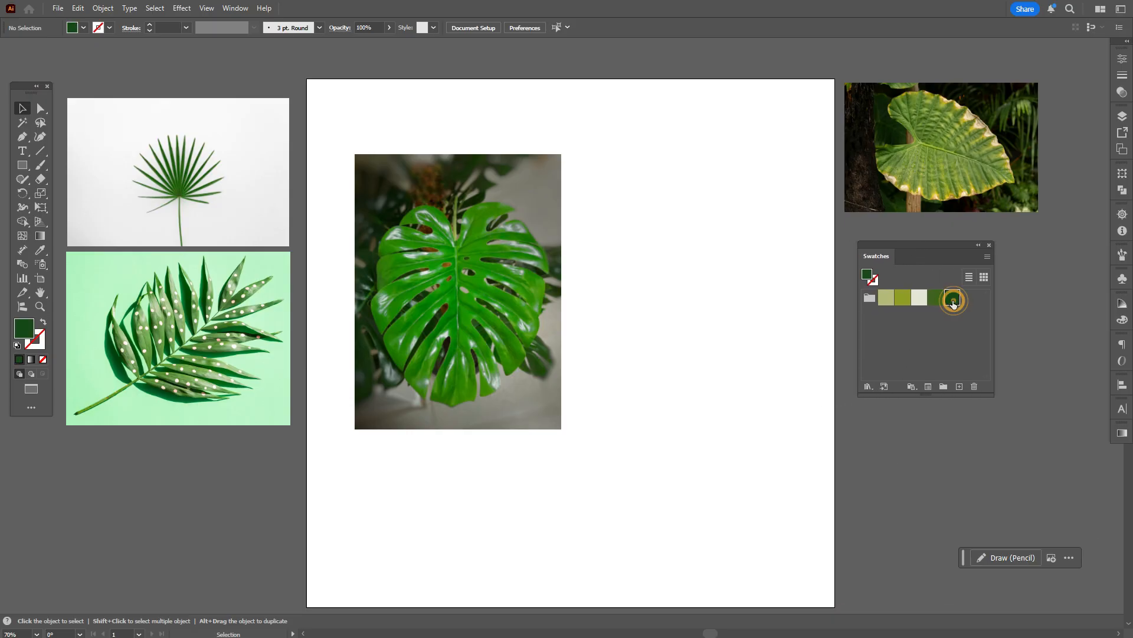
click(40, 306)
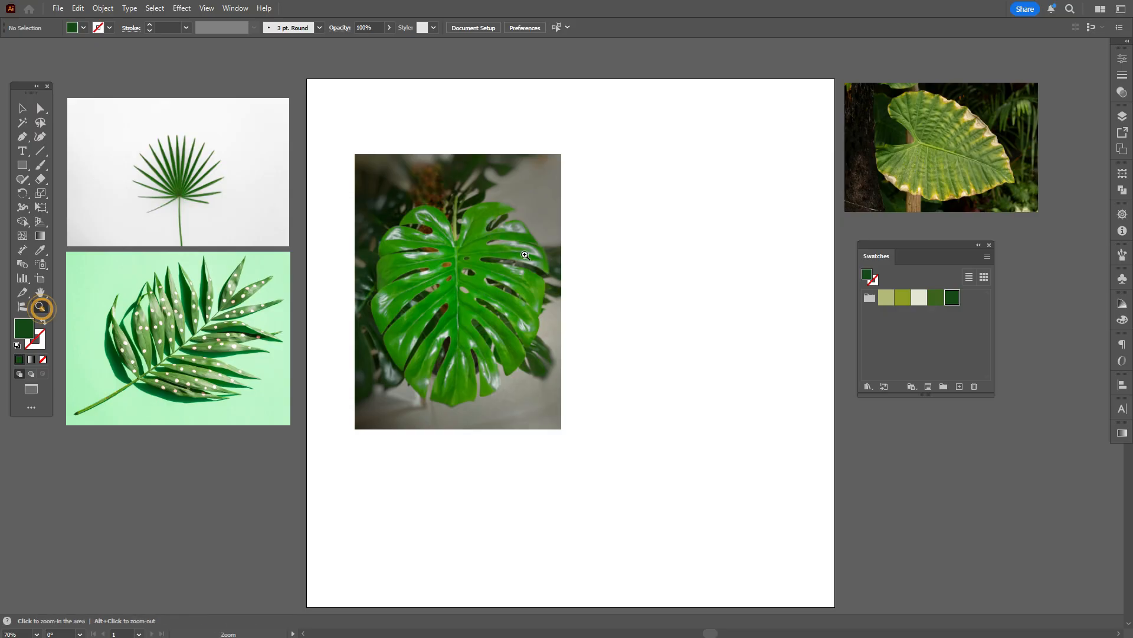
click(541, 290)
click(496, 316)
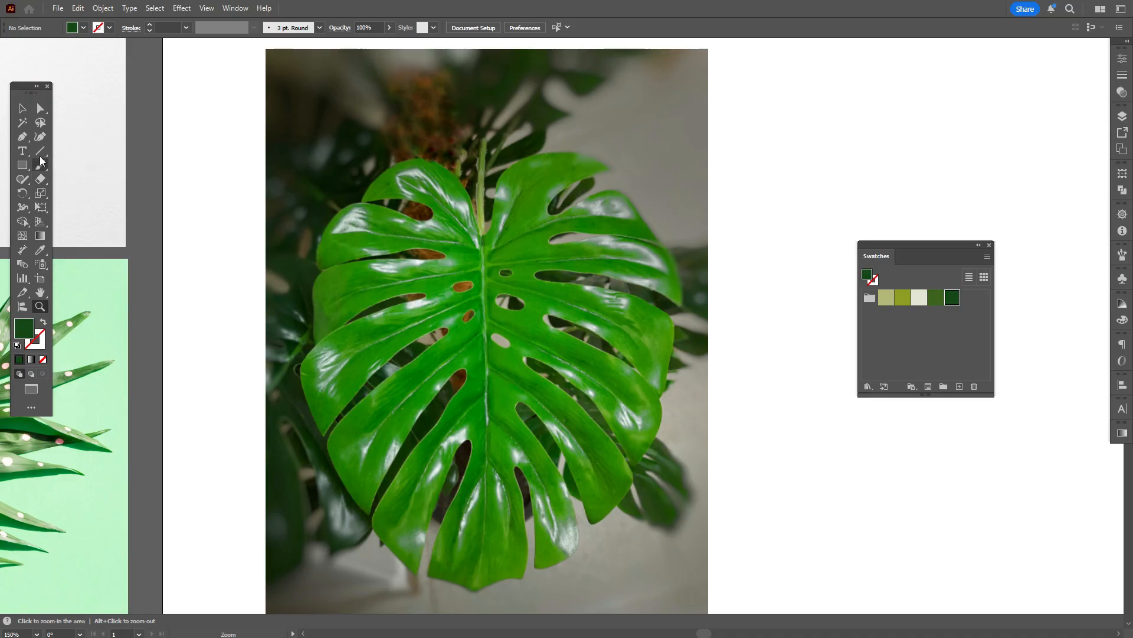
click(23, 139)
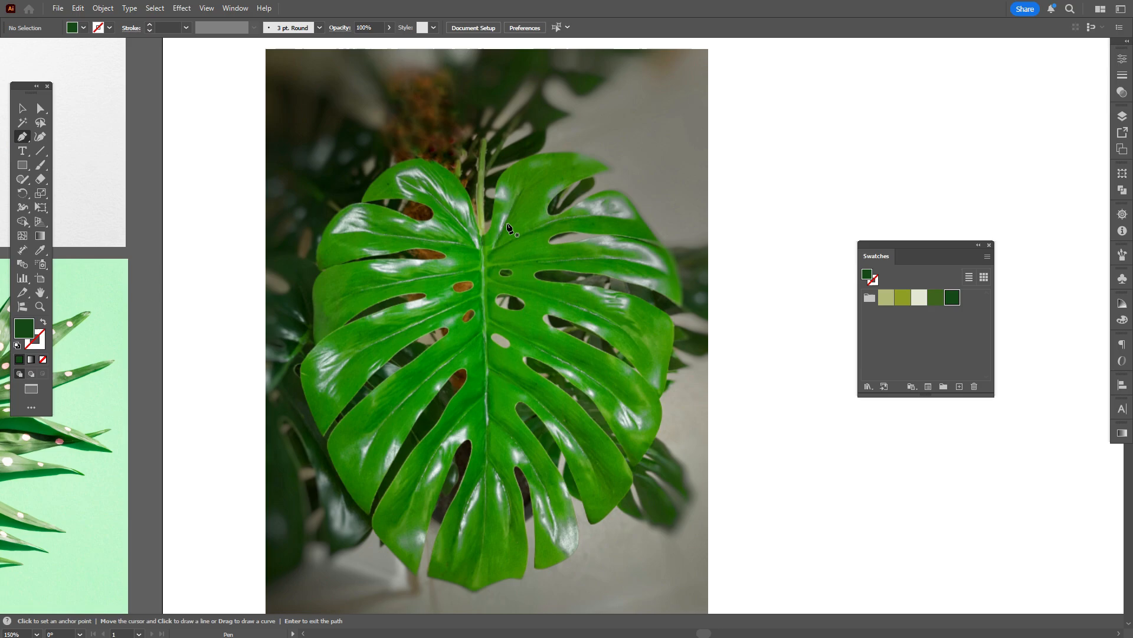
click(481, 237)
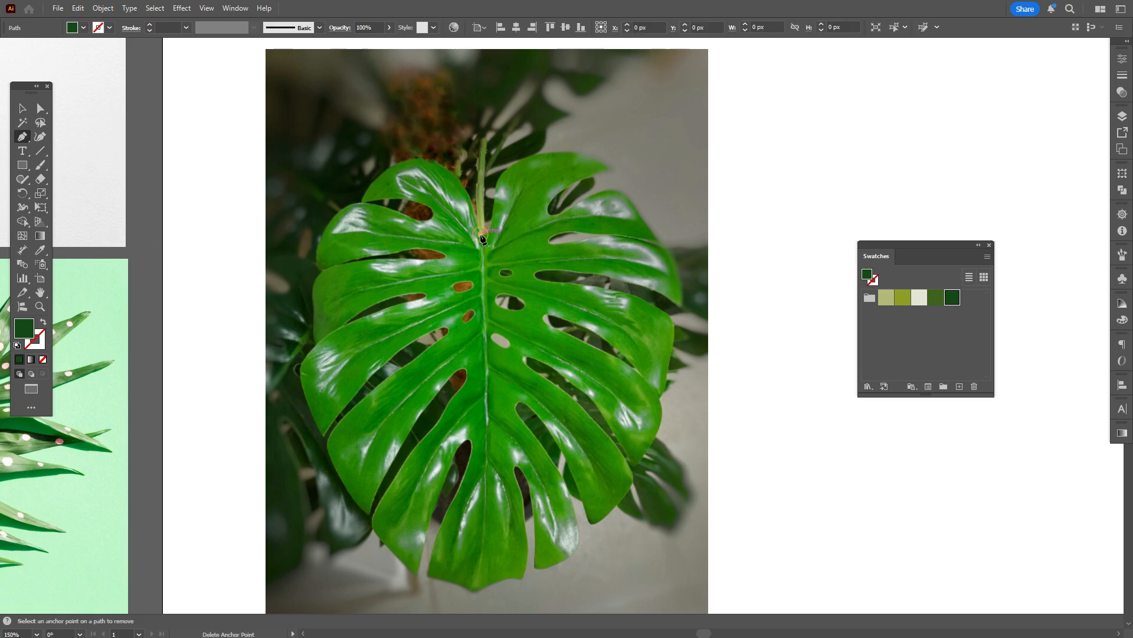
click(422, 160)
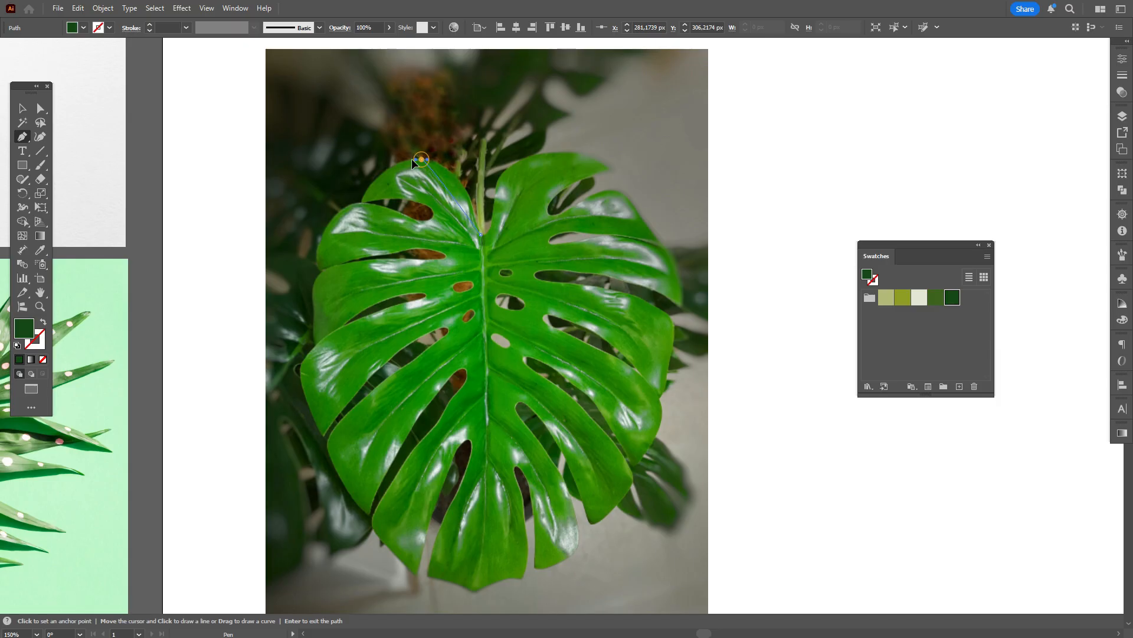
drag(382, 158, 370, 158)
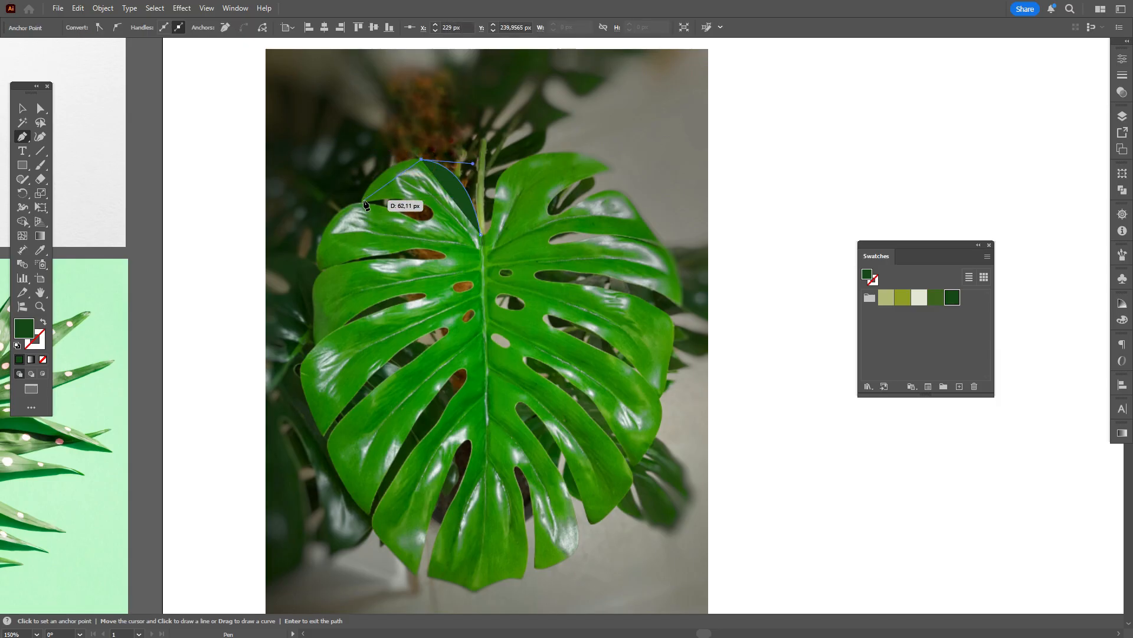
drag(363, 199, 343, 239)
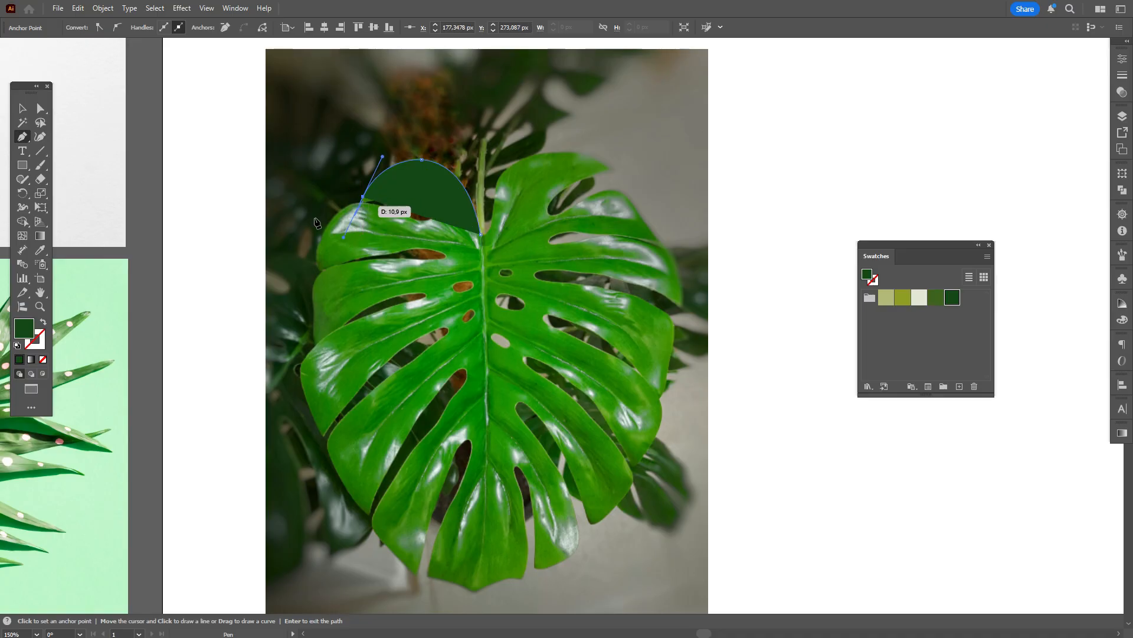
Swap the path's fill and stroke to get a dark green outline, and trace the first slit on the monstera's left side.
click(44, 323)
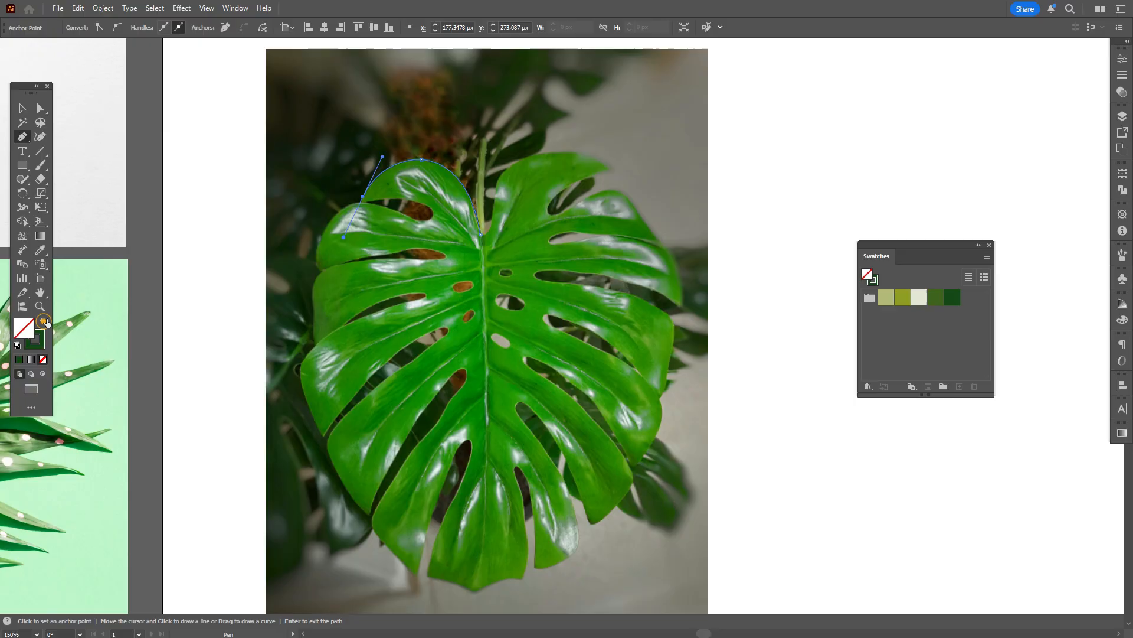
click(363, 198)
drag(432, 211, 446, 230)
click(433, 211)
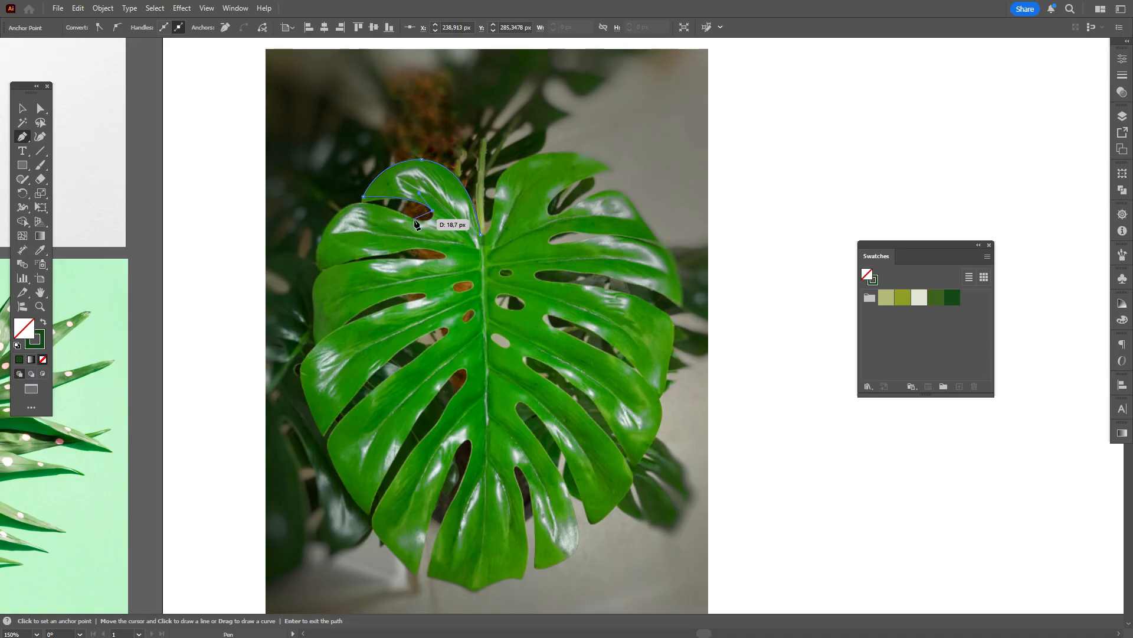
mouse_move(415, 219)
mouse_down()
mouse_move(333, 218)
mouse_move(308, 235)
mouse_up()
click(415, 219)
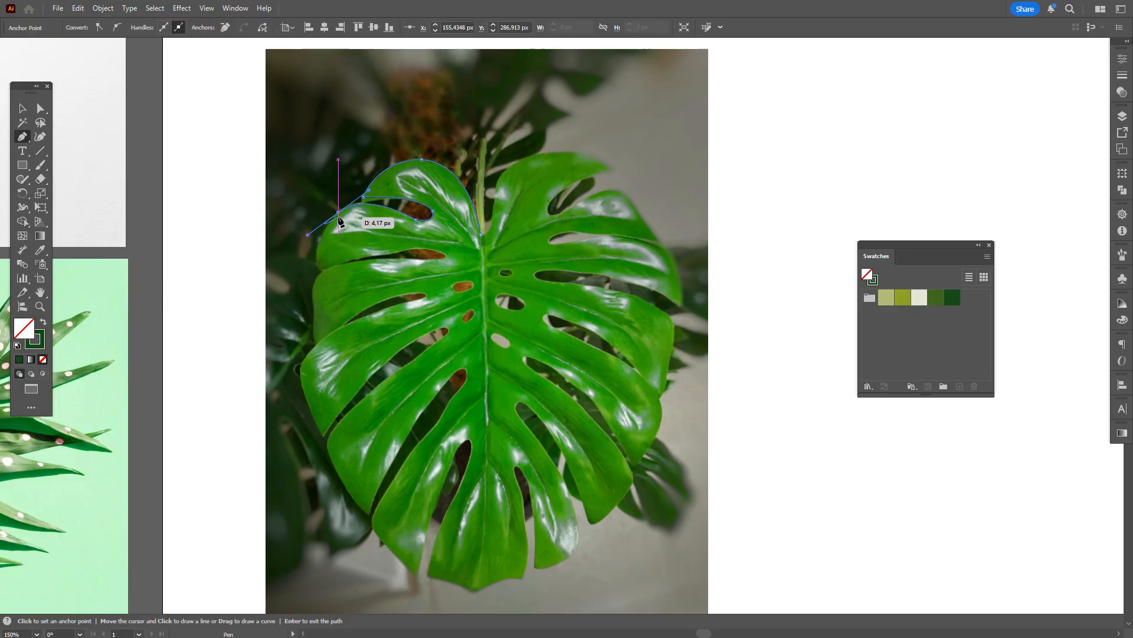
Continue the Pen outline around the outer edge of the second left lobe and along the second slit.
click(338, 212)
click(321, 271)
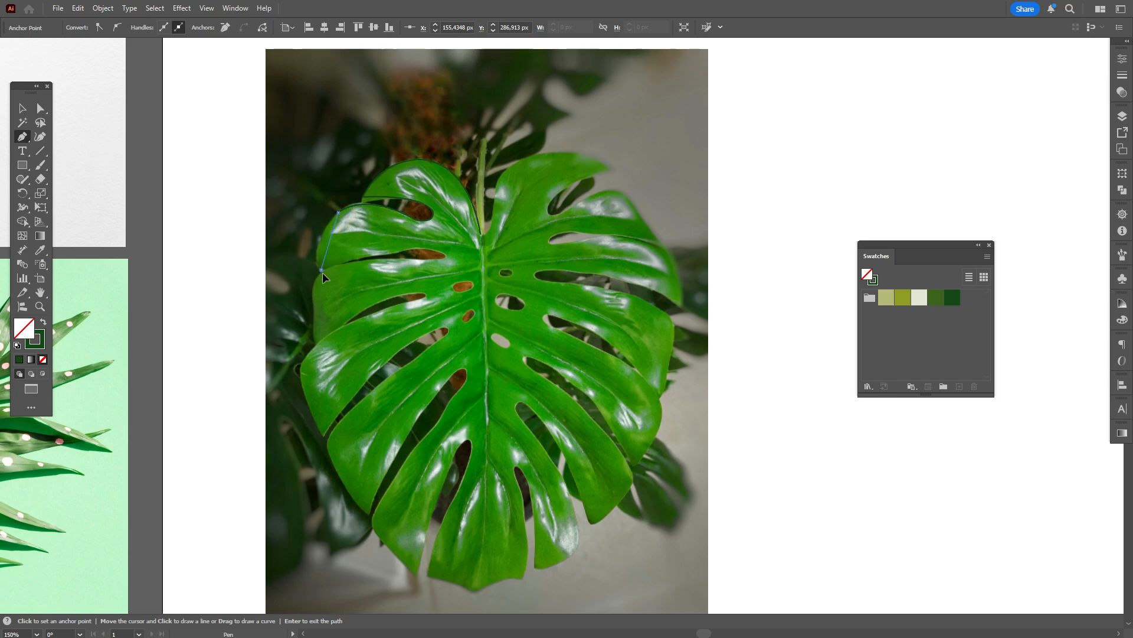
drag(330, 295, 335, 297)
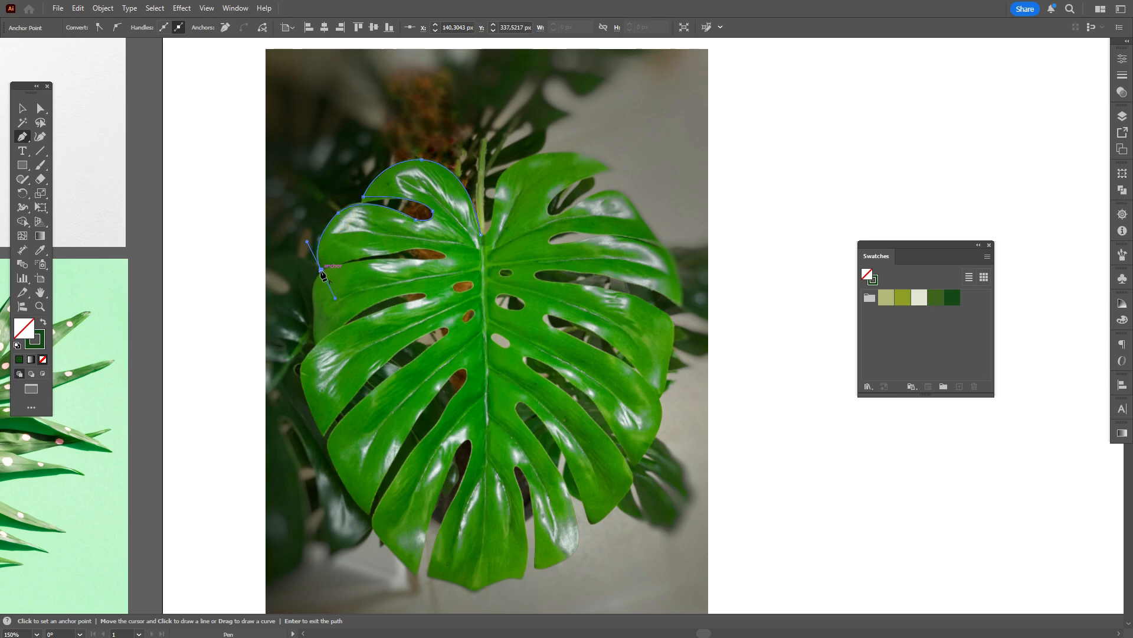
click(321, 269)
drag(443, 255, 360, 258)
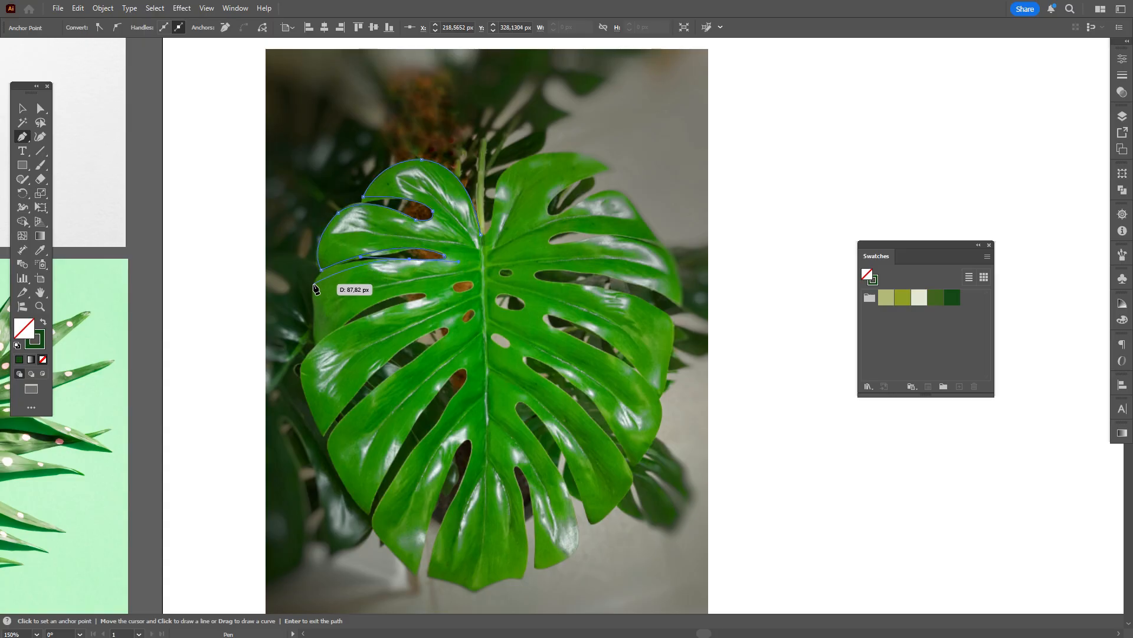
Trace the third left lobe's outer edge and follow the third slit in to its inner tip.
drag(313, 283, 309, 300)
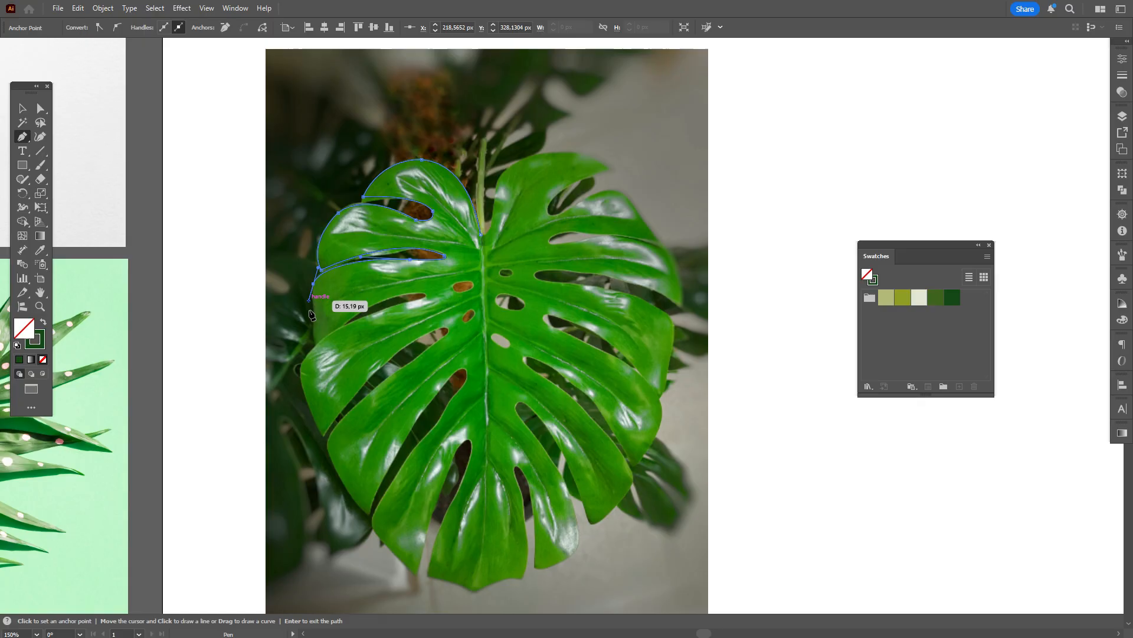
key(Return)
click(316, 341)
drag(425, 294, 469, 302)
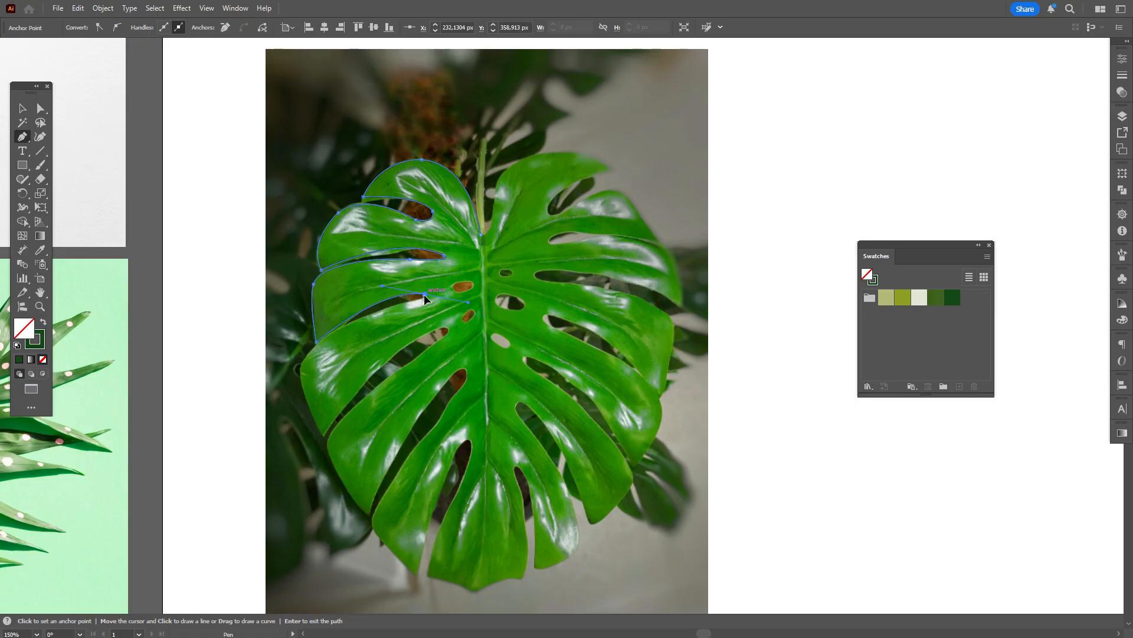
click(425, 294)
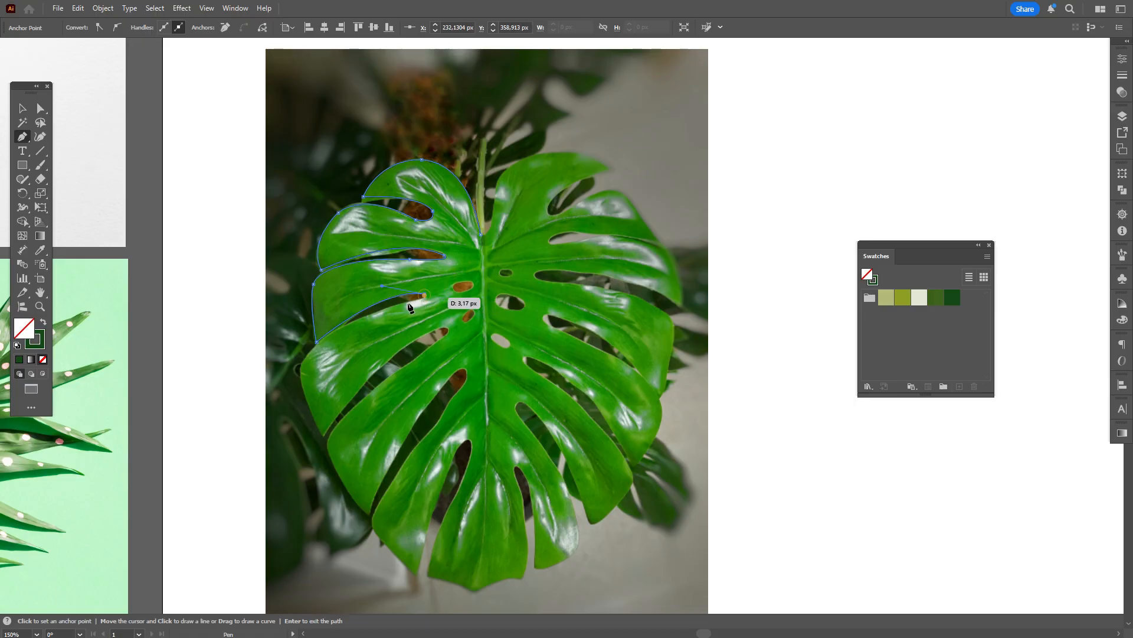
Trace the outer edges of the fourth and fifth left lobes and follow the slits below them to their inner tips.
click(304, 390)
click(324, 435)
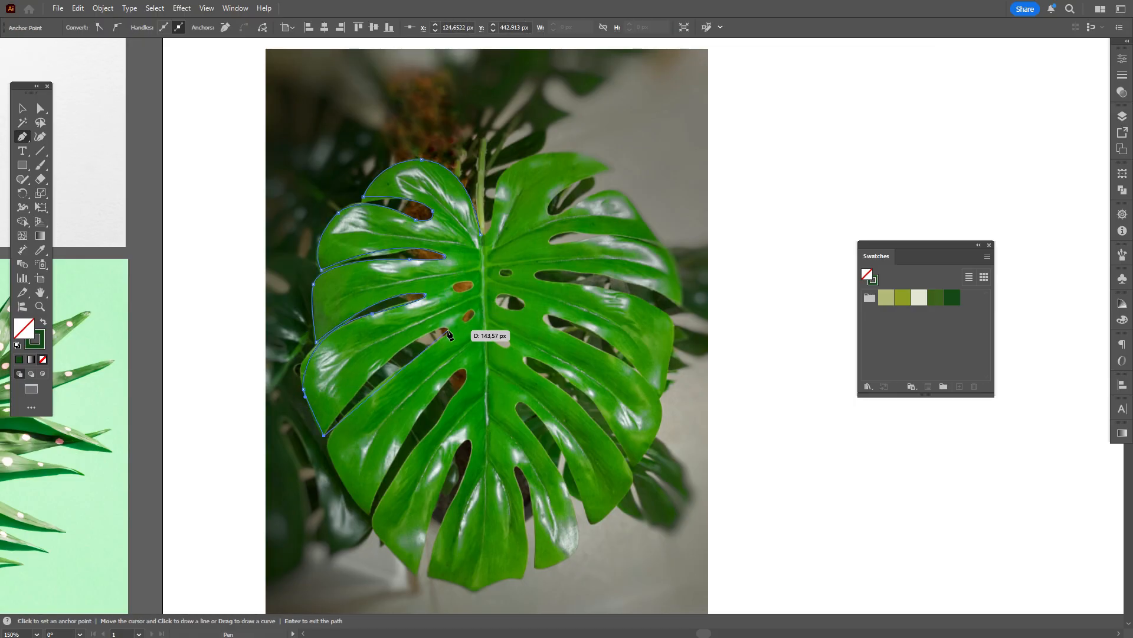
click(447, 329)
click(326, 449)
click(367, 513)
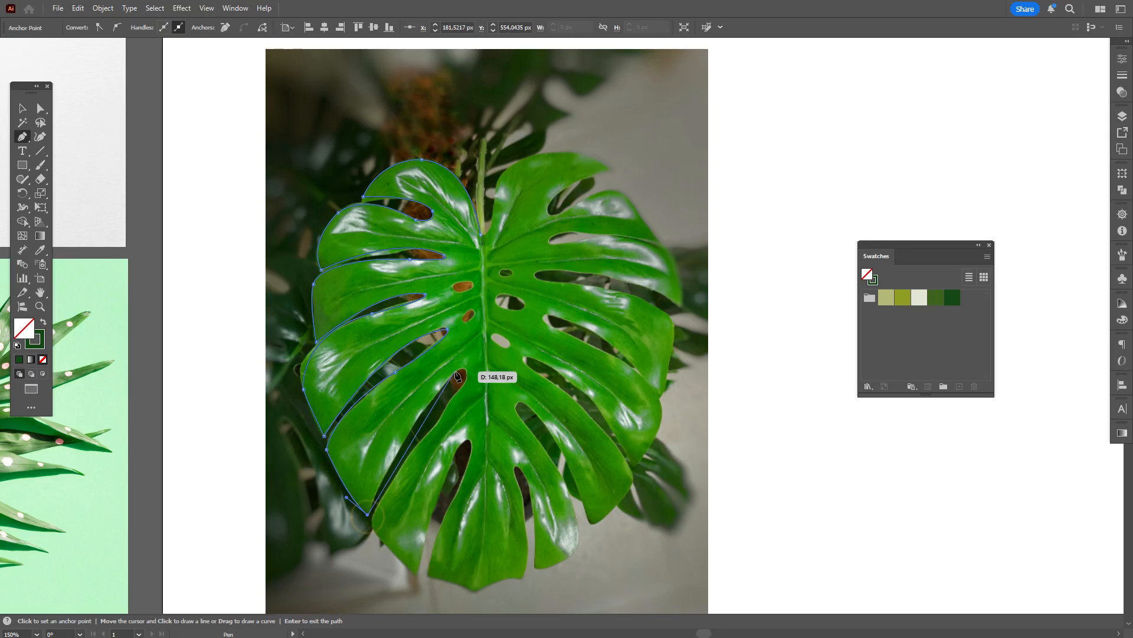
click(465, 369)
Continue the outline around the sixth left lobe and the leaf's bottom lobe to the tip of the narrow slit beside it.
drag(414, 573, 446, 594)
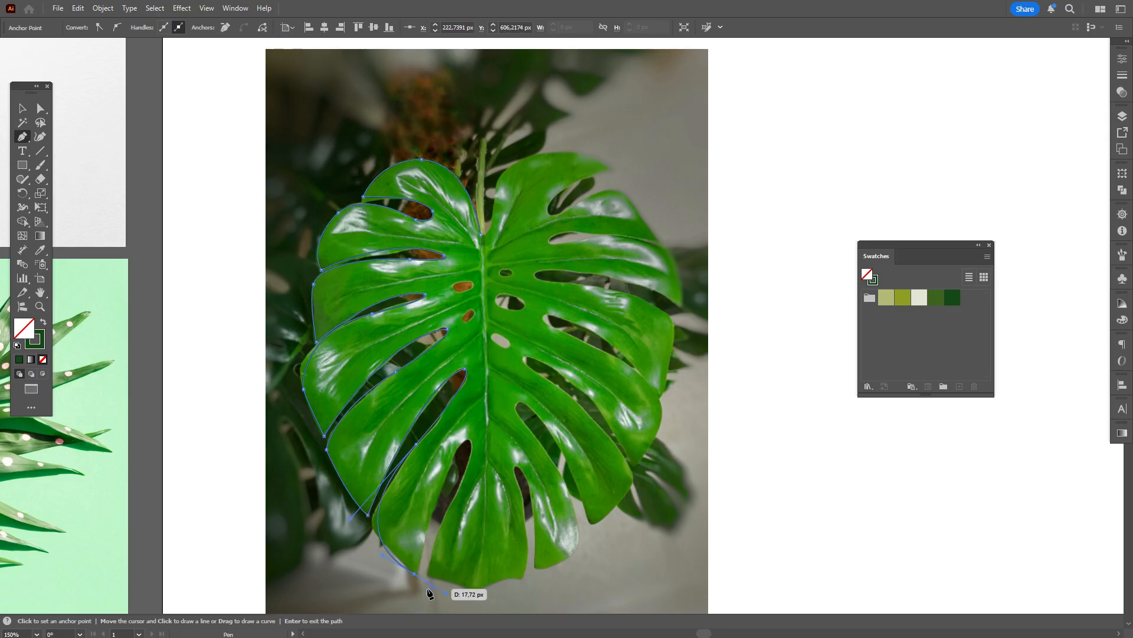
scroll(425, 572, down, 5)
drag(473, 332, 541, 320)
click(520, 321)
drag(518, 205, 532, 172)
click(518, 205)
Trace the lowest right lobe's outer edge and both sides of the slit above it.
drag(535, 309, 533, 350)
click(536, 309)
drag(580, 272, 582, 232)
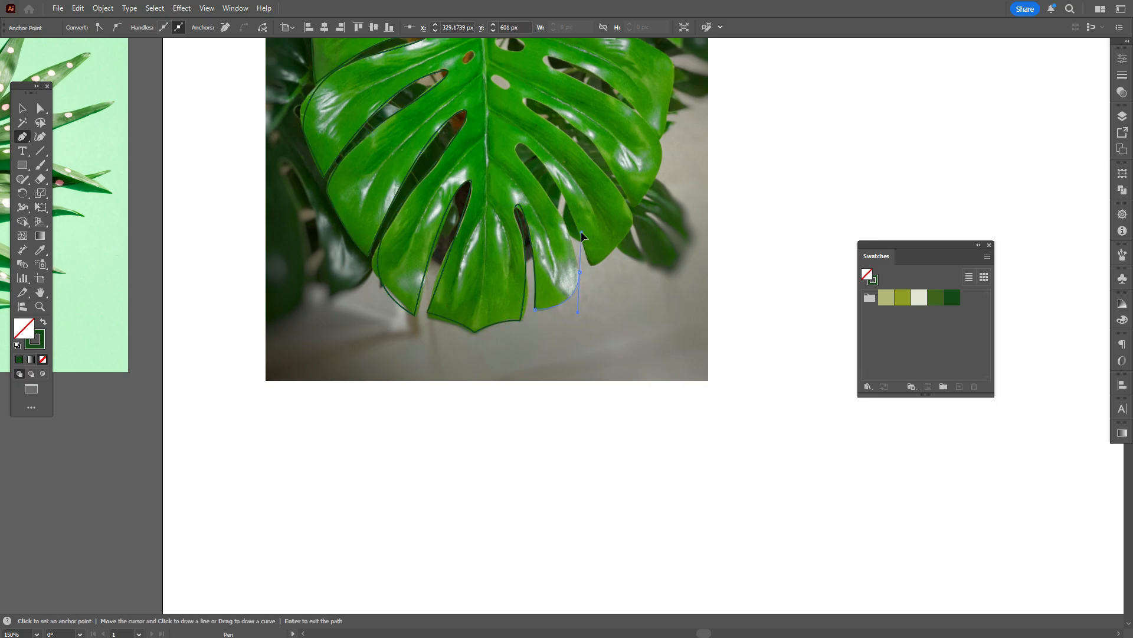
scroll(581, 233, up, 1)
mouse_move(515, 207)
mouse_down()
mouse_move(505, 194)
mouse_move(538, 212)
mouse_up()
click(515, 206)
drag(589, 322, 607, 400)
click(589, 322)
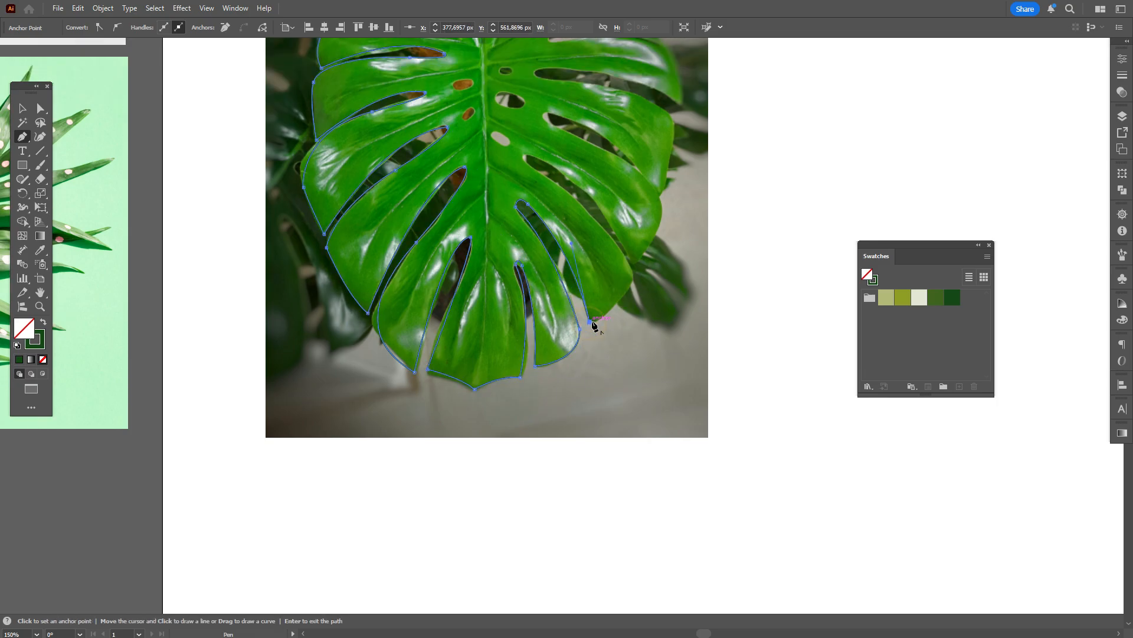
Trace the second right lobe from the bottom and both sides of the slit above it.
drag(632, 271, 637, 240)
click(632, 271)
mouse_move(525, 159)
mouse_down()
mouse_move(473, 137)
mouse_move(541, 159)
mouse_up()
click(526, 159)
drag(633, 264, 662, 340)
click(633, 264)
Trace the third right lobe from the bottom and both sides of the slit above it.
drag(660, 198, 641, 163)
click(660, 198)
scroll(716, 219, up, 5)
mouse_move(543, 189)
mouse_down()
mouse_move(476, 169)
mouse_move(563, 184)
mouse_up()
click(542, 190)
drag(663, 265, 687, 315)
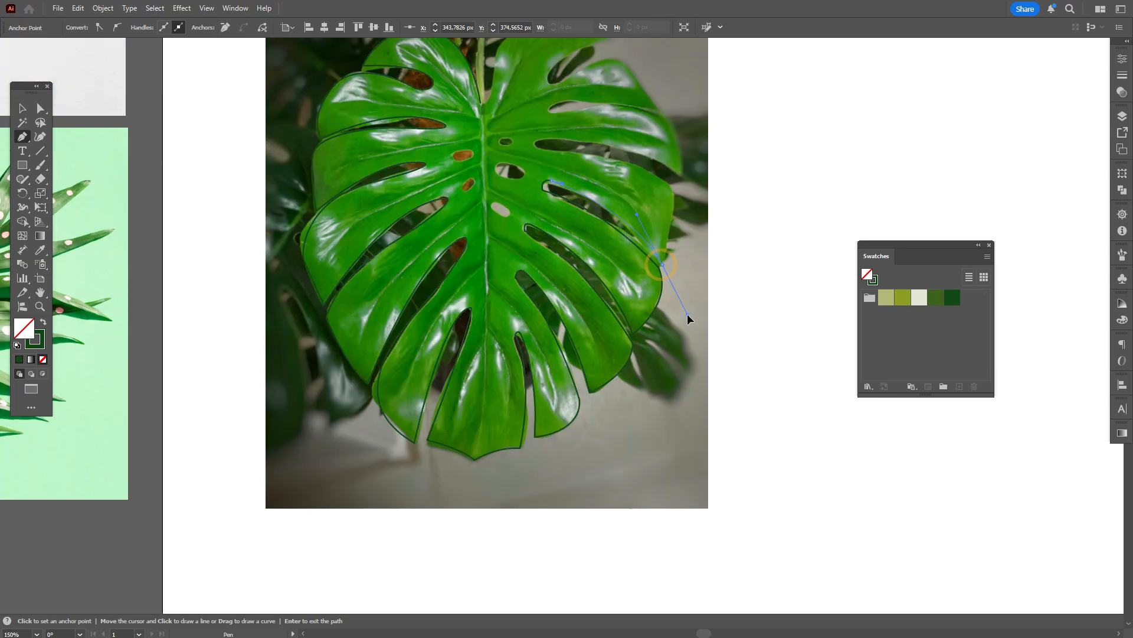
click(663, 264)
Trace the fourth right lobe from the bottom and both sides of the long slit above it.
drag(668, 183, 653, 147)
click(669, 183)
drag(536, 146, 582, 139)
click(535, 146)
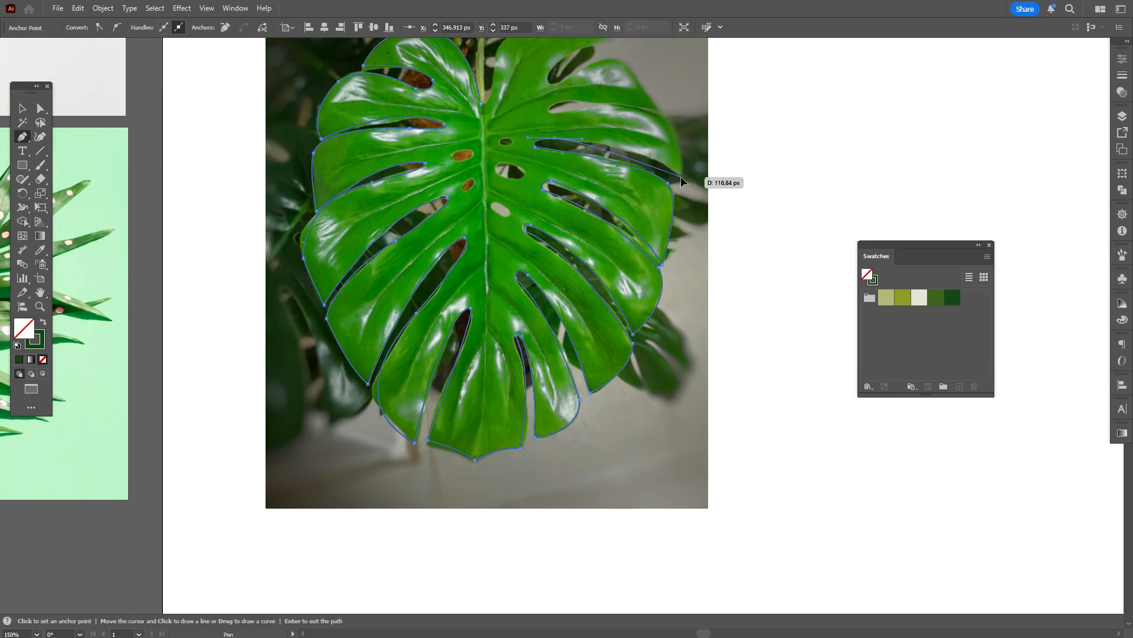
scroll(681, 177, up, 4)
click(682, 230)
Trace the fifth right lobe from the bottom and both sides of the thin slit above it.
drag(660, 171, 648, 151)
click(660, 171)
drag(551, 169, 488, 177)
click(550, 168)
drag(658, 166, 774, 192)
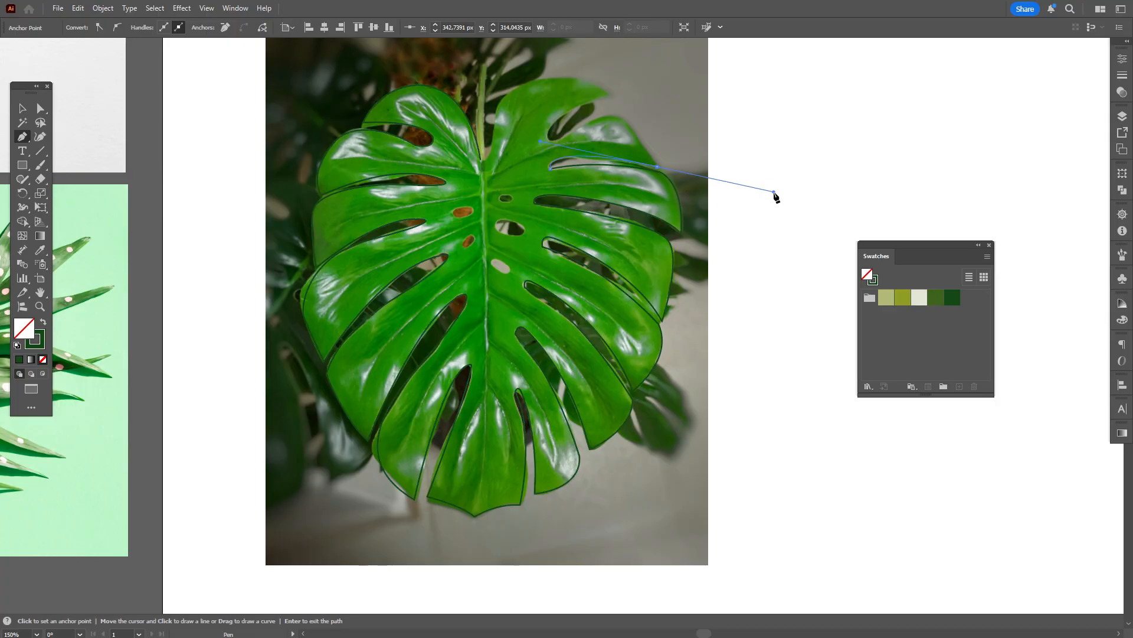
click(658, 167)
Trace the last right slit and the upper-right lobe, and close the leaf outline at the stem notch.
drag(615, 116, 721, 83)
click(559, 140)
click(611, 95)
drag(564, 77, 511, 77)
click(493, 139)
drag(481, 160, 466, 158)
Draw the stem as a separate open curve from its upper end down past the notch into the leaf.
scroll(487, 153, up, 5)
click(502, 101)
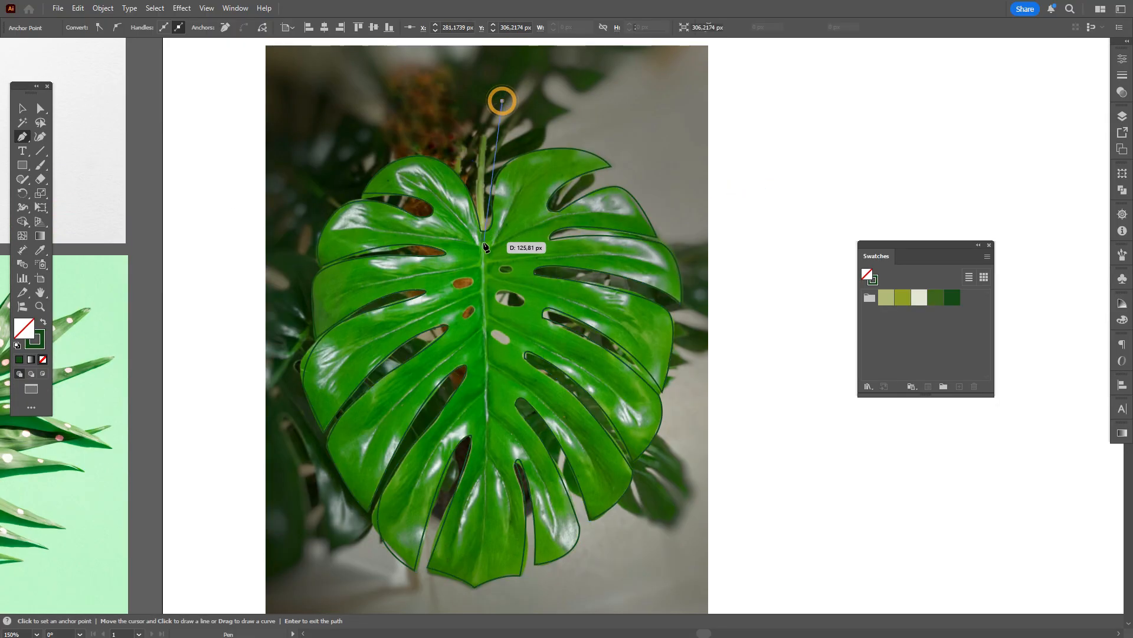
drag(484, 245, 499, 350)
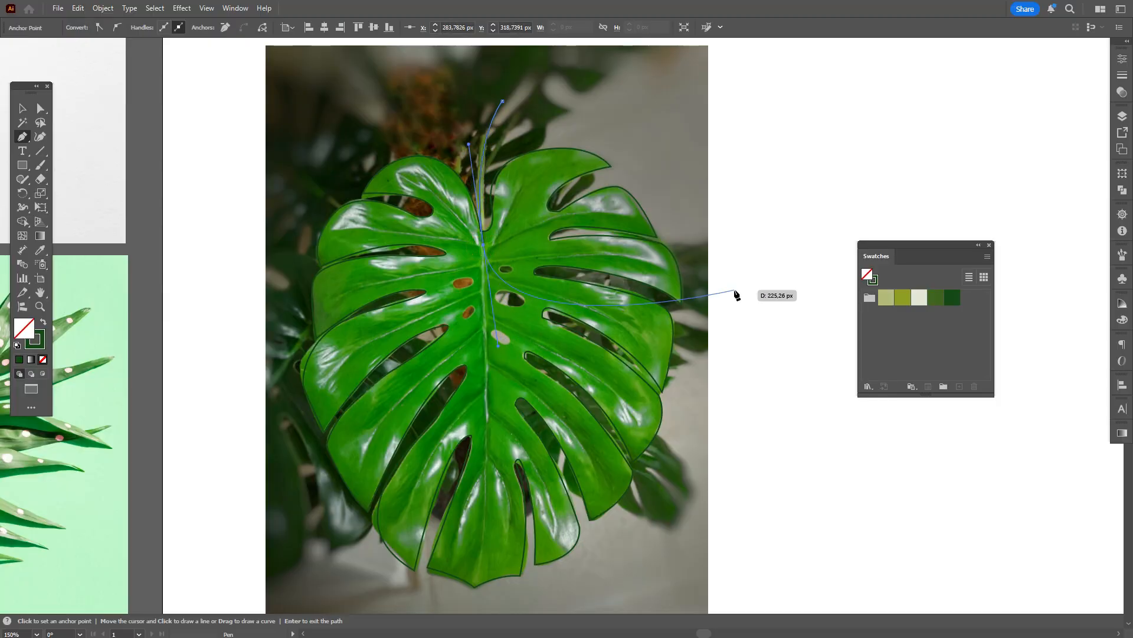
key(Return)
Deselect the stem and hide the locked monstera photo in Layer 1 to inspect the traced outlines.
click(21, 111)
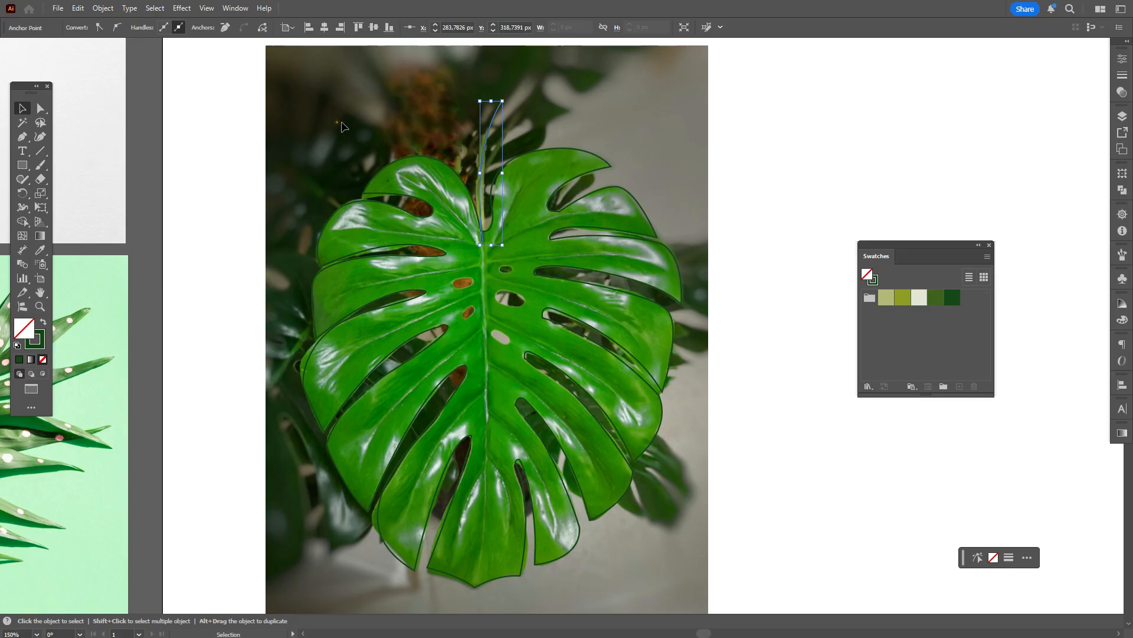
click(339, 122)
click(1122, 116)
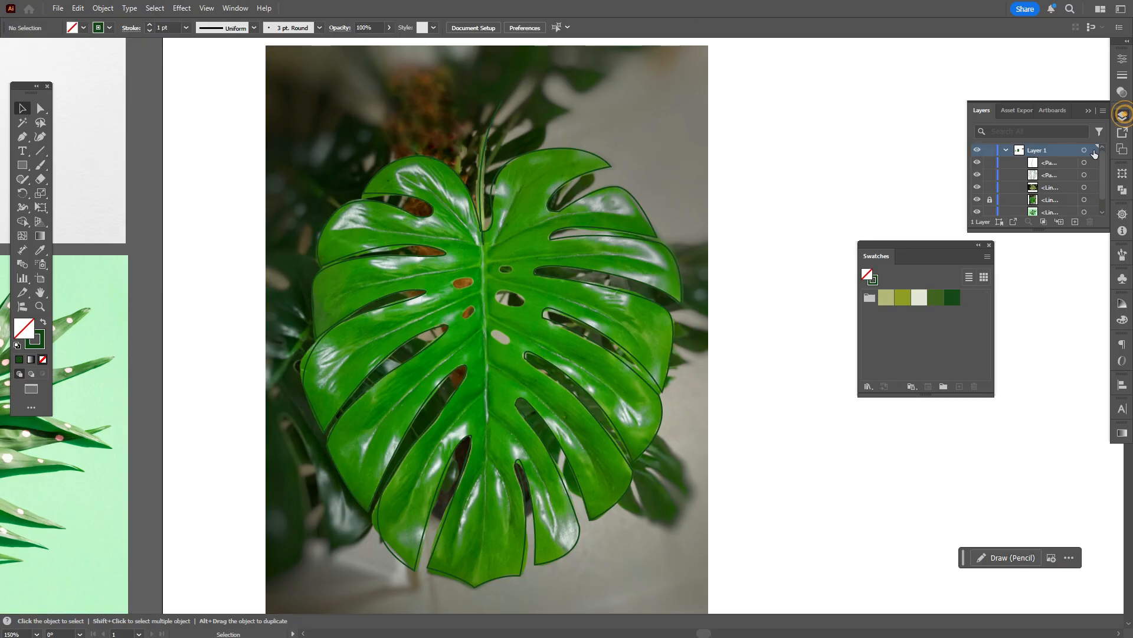
click(977, 199)
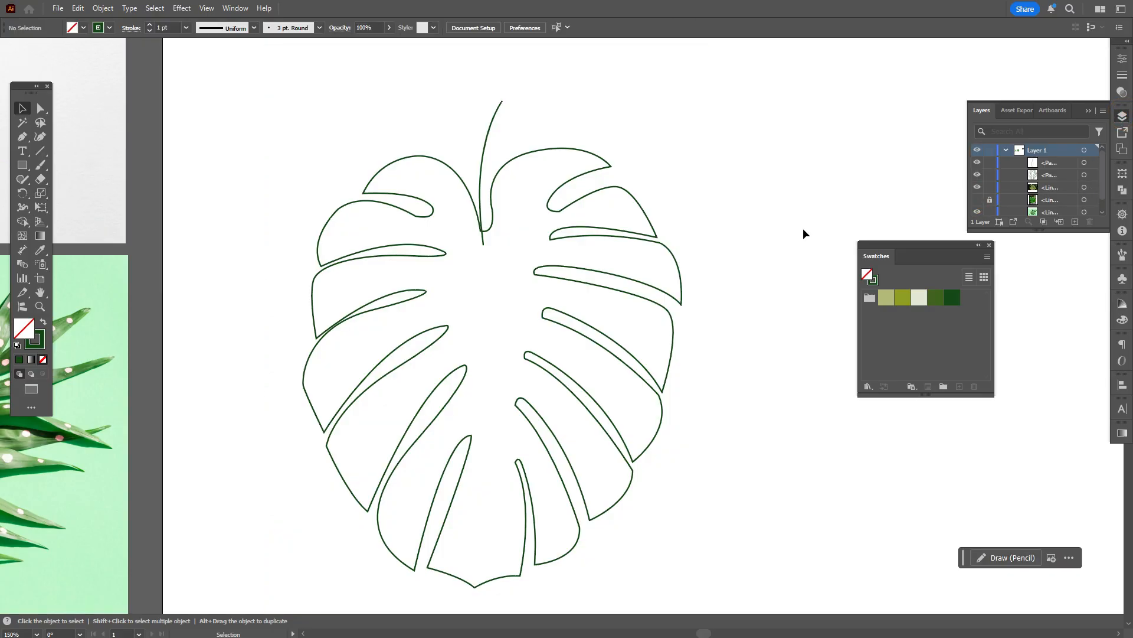
Round the inner tips of the first left slit and the narrow slit beside the bottom lobe, then deselect the leaf.
click(40, 109)
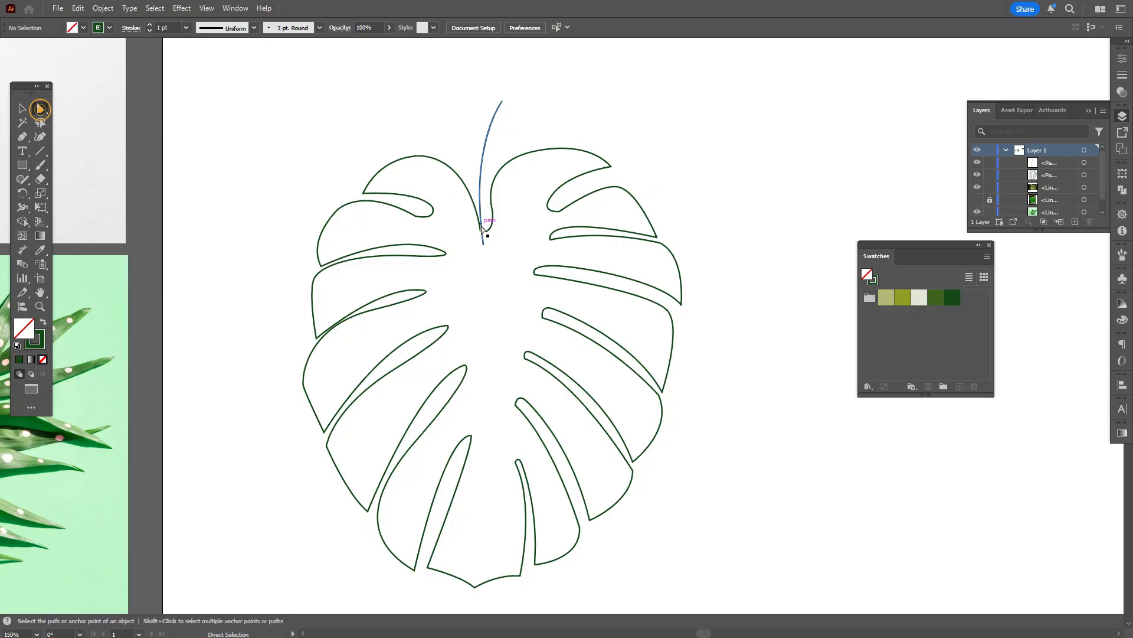
click(419, 211)
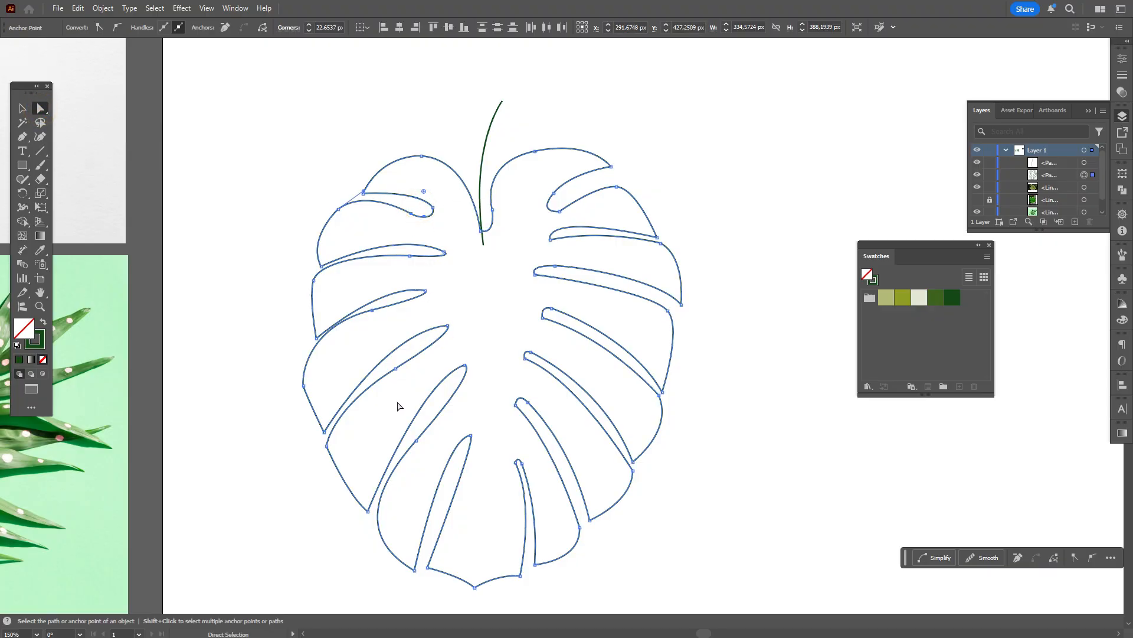
click(470, 436)
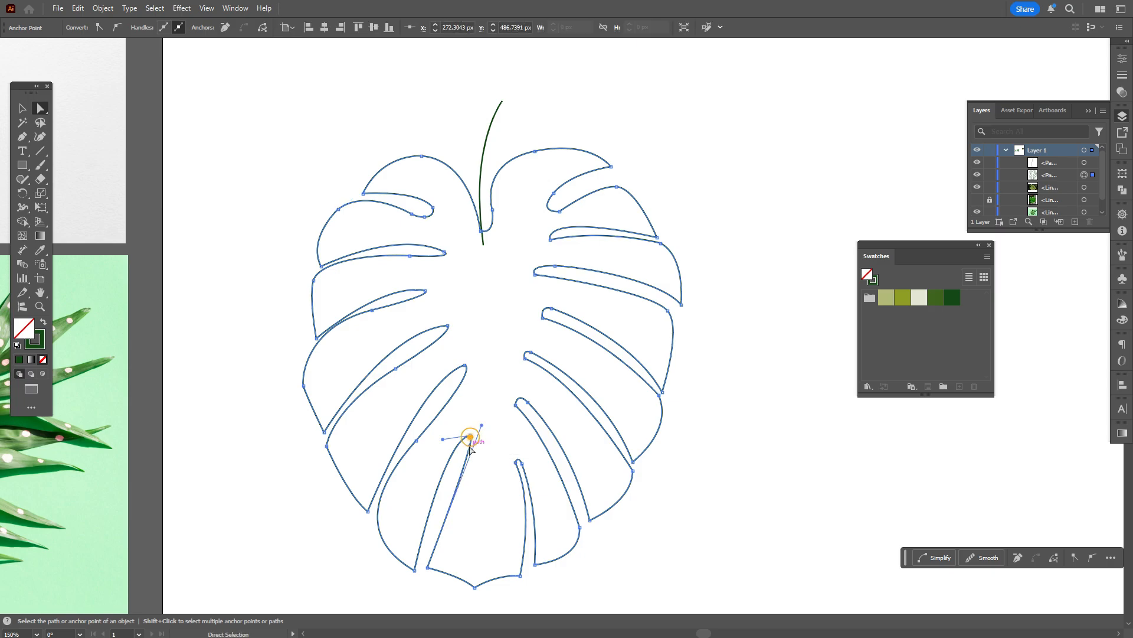
click(519, 462)
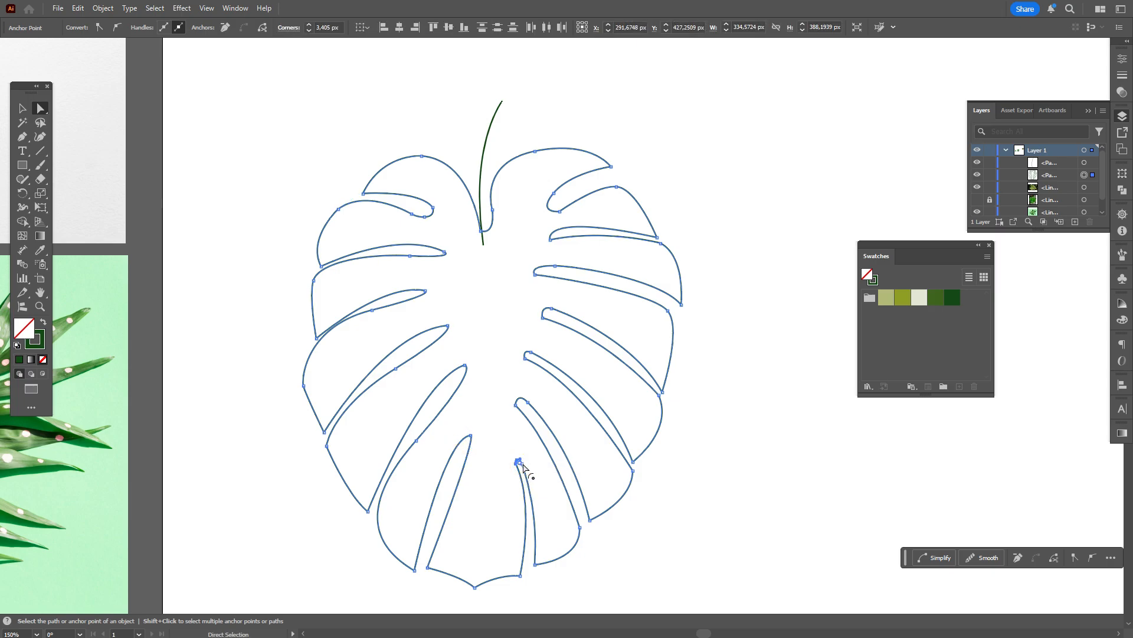
click(632, 534)
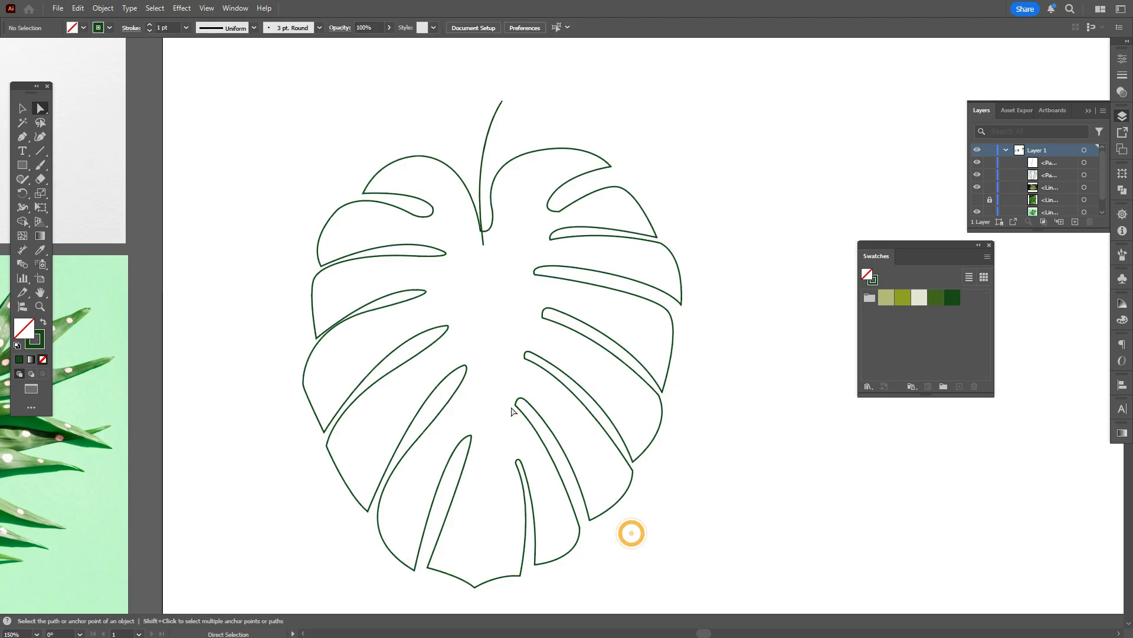
Round the inner tips of the three lower slits on the leaf's right side.
click(517, 405)
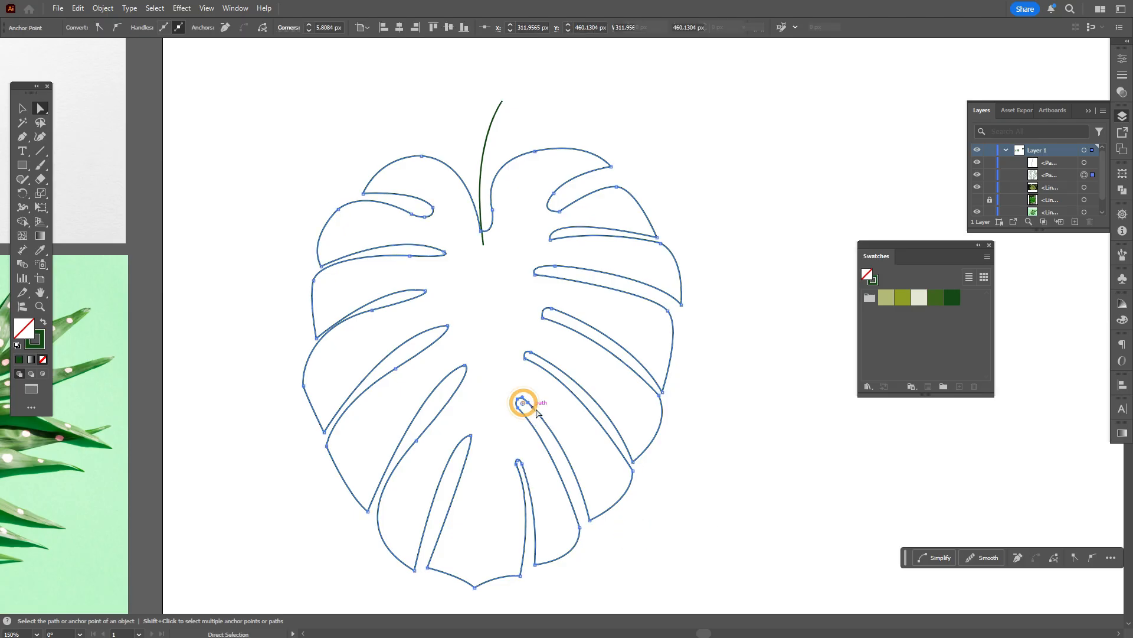
click(526, 358)
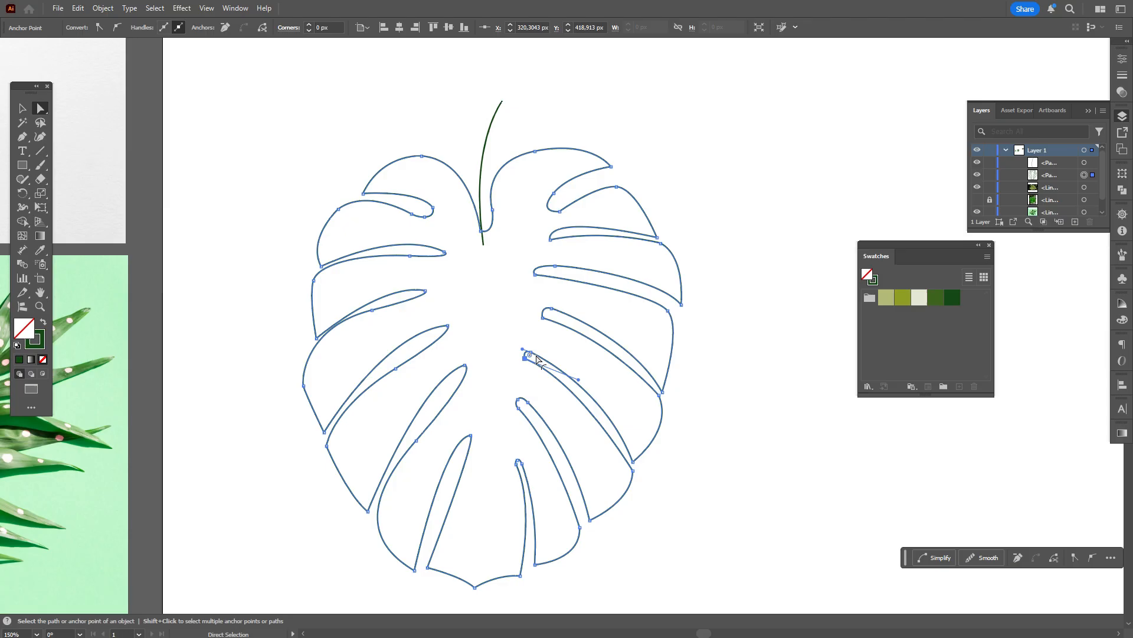
drag(530, 355, 538, 356)
click(543, 317)
drag(549, 313, 554, 313)
Round the inner tips of the three upper right slits and the corner at the stem notch, then deselect the leaf.
click(535, 275)
drag(542, 271, 563, 235)
drag(554, 204, 556, 198)
drag(487, 225, 486, 219)
click(747, 259)
Soften the outer corners of the third and fifth right lobes from the bottom, the latter with about a 19 px radius.
click(659, 395)
drag(650, 402, 641, 417)
click(660, 243)
drag(655, 254, 652, 261)
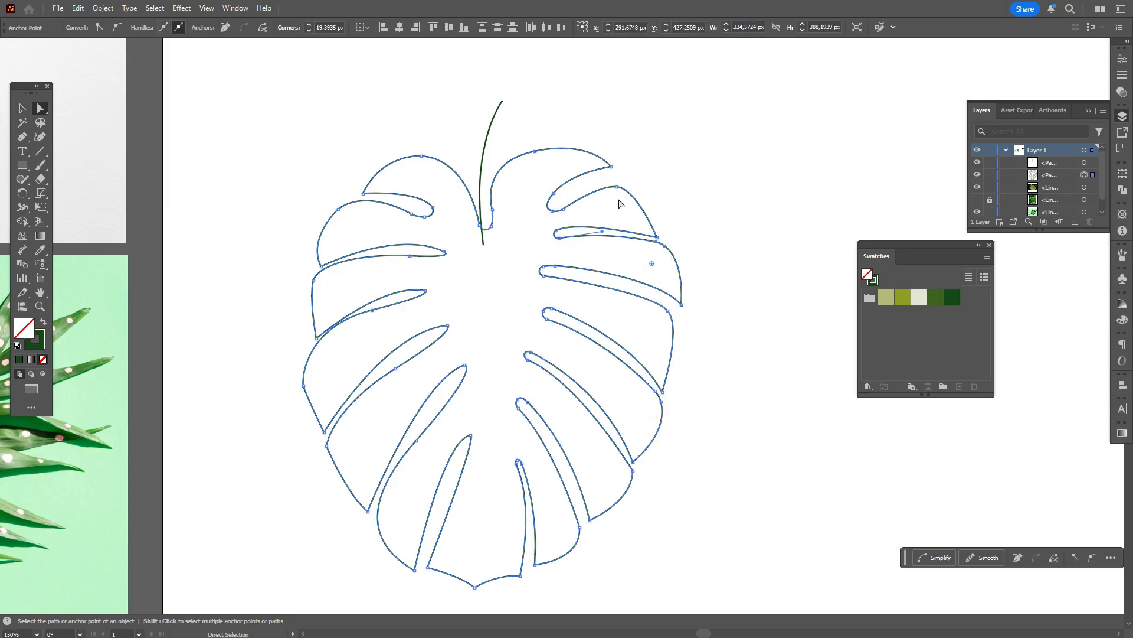
Round the outer corner of the fifth left lobe and deselect the leaf outline.
click(303, 385)
click(276, 426)
click(327, 446)
drag(338, 447, 357, 447)
click(678, 538)
scroll(678, 537, up, 1)
scroll(678, 540, down, 1)
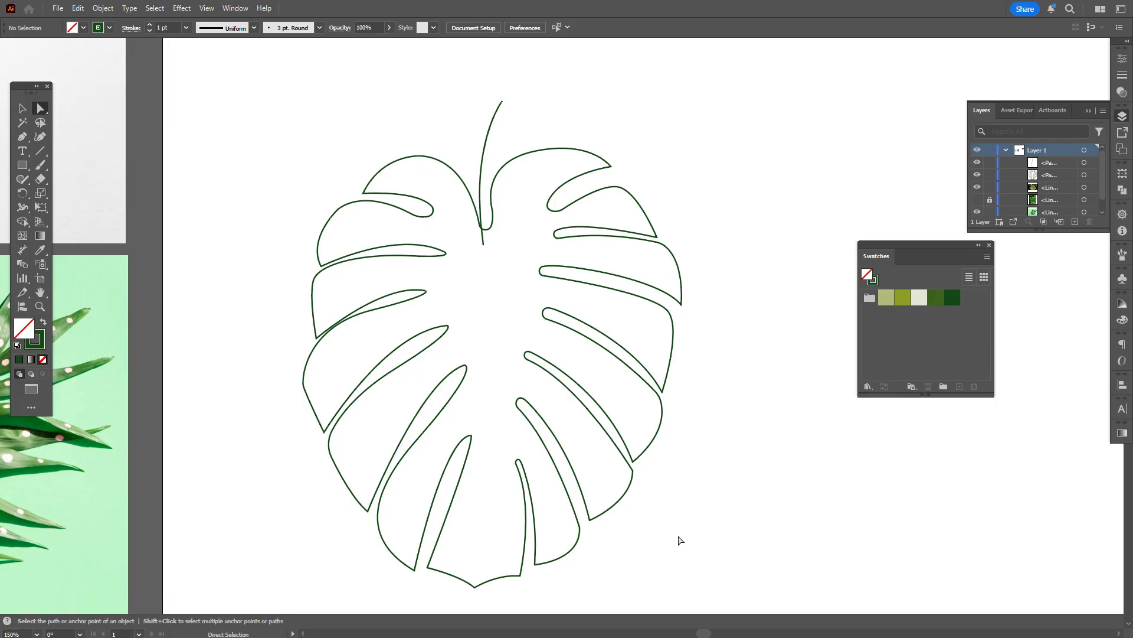
Show the monstera photo and, with the olive swatch R=143 G=158 B=37 as fill, draw a Pen curve along the upper-left lobe's vein.
click(977, 200)
scroll(818, 219, up, 2)
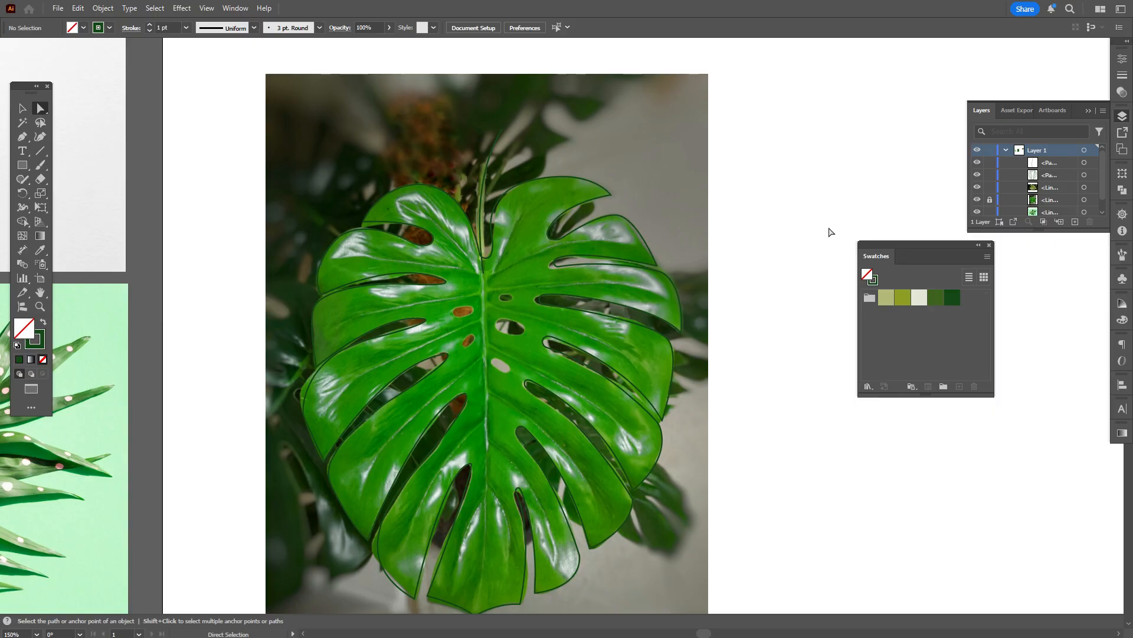
click(903, 299)
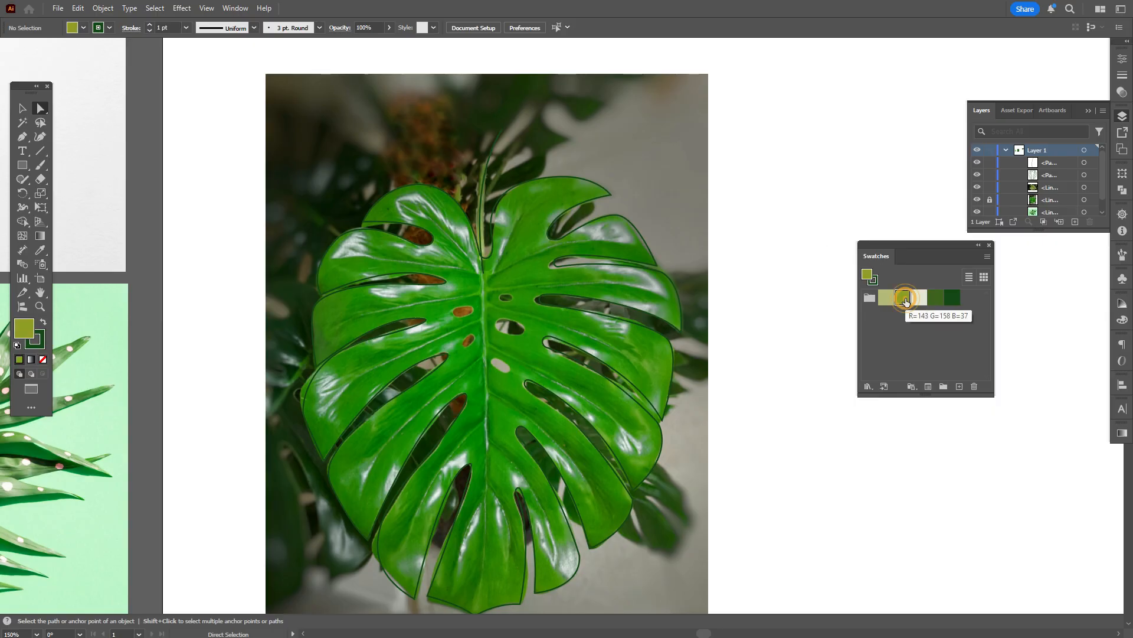
click(23, 139)
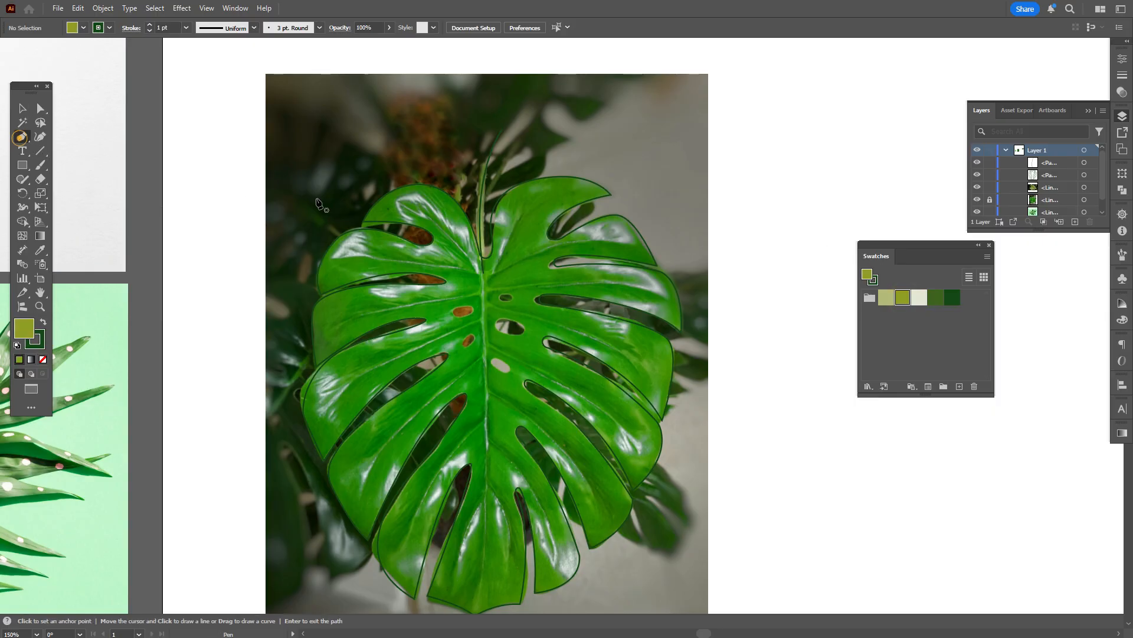
click(484, 277)
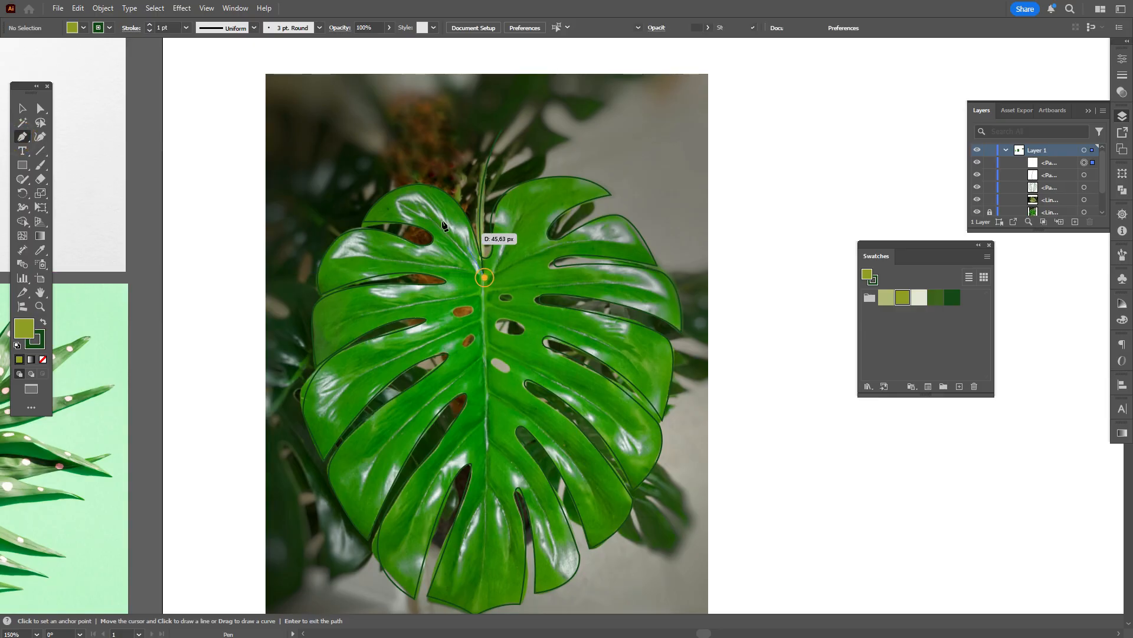
drag(410, 201, 378, 193)
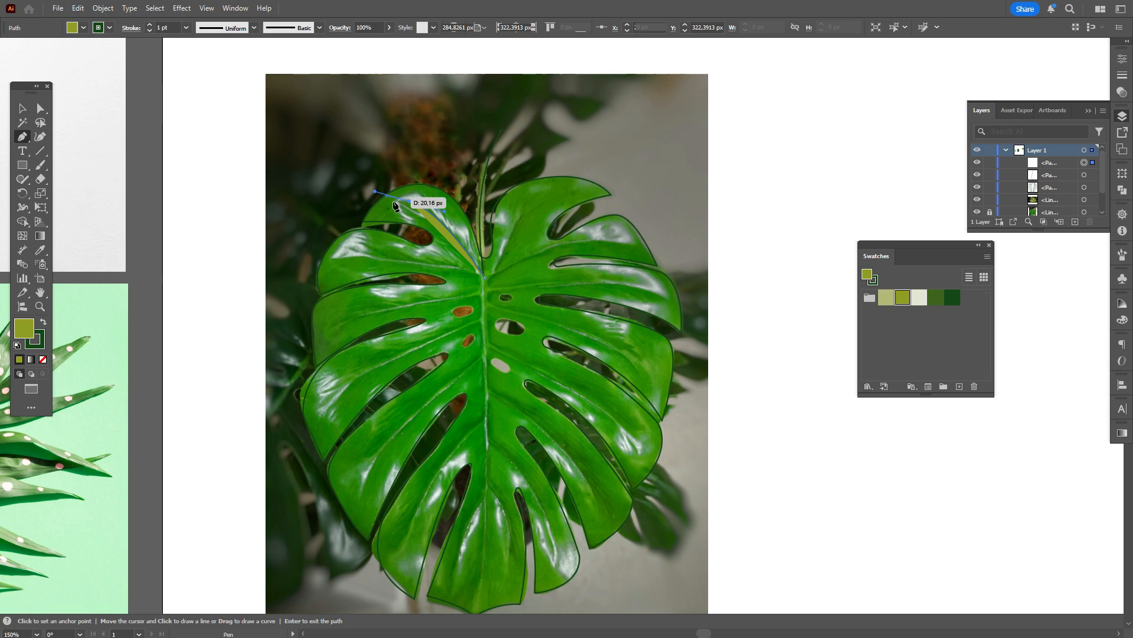
Swap the vein's fill and stroke and remove its fill, leaving an olive outline.
click(44, 321)
click(42, 360)
click(34, 340)
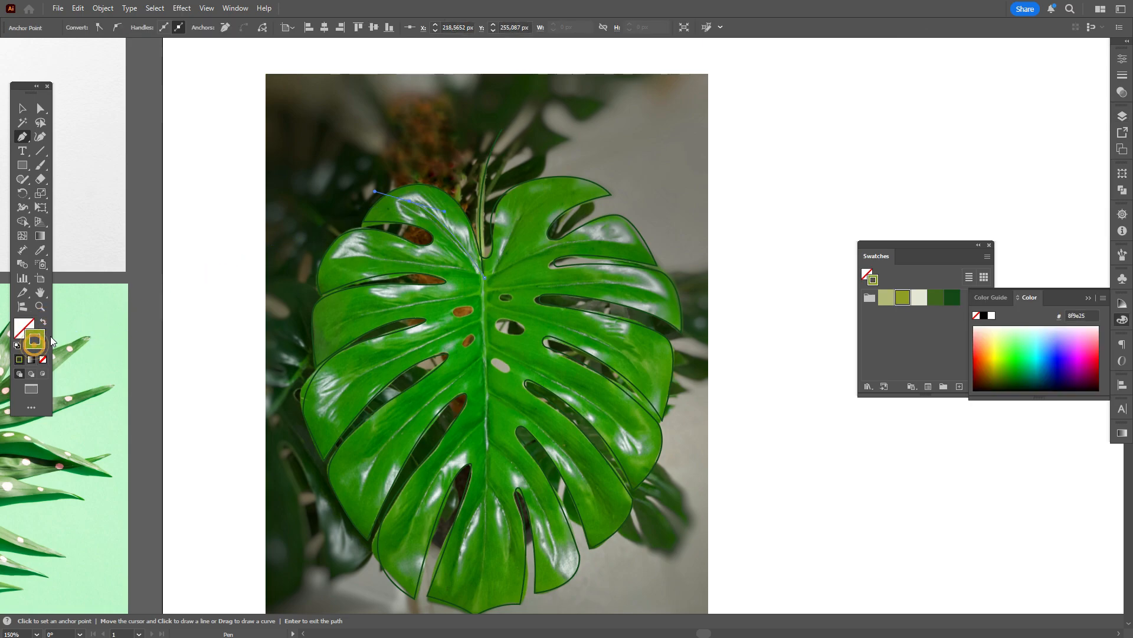
Continue the vein path from its tip in the upper-left lobe back to the midrib as a thin tapered shape.
click(40, 306)
click(596, 356)
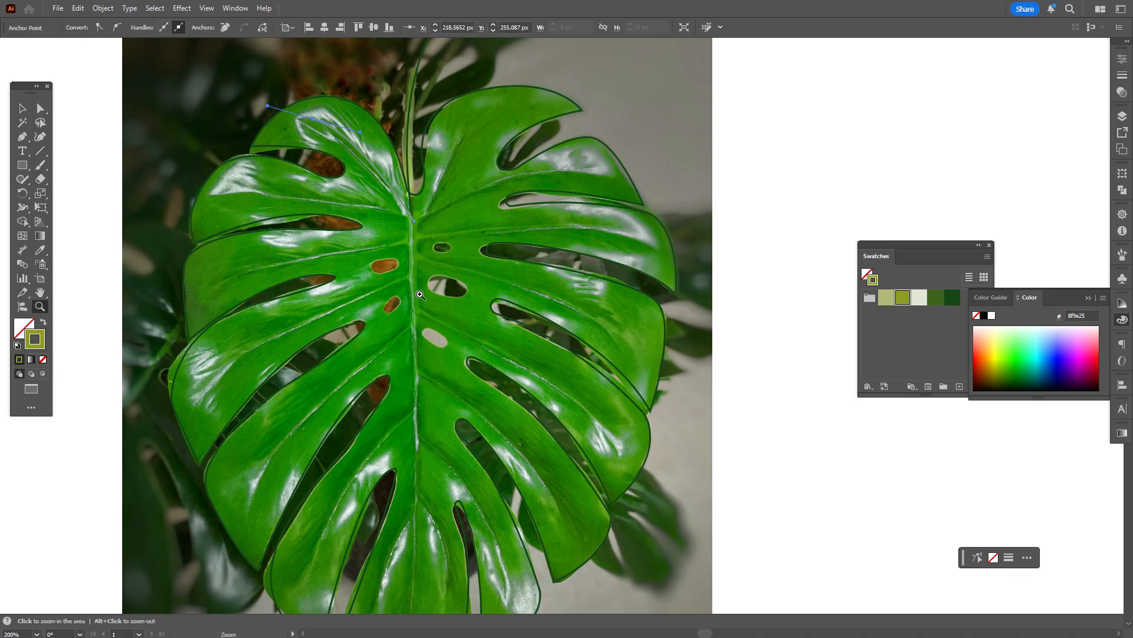
scroll(441, 320, down, 1)
scroll(444, 317, down, 1)
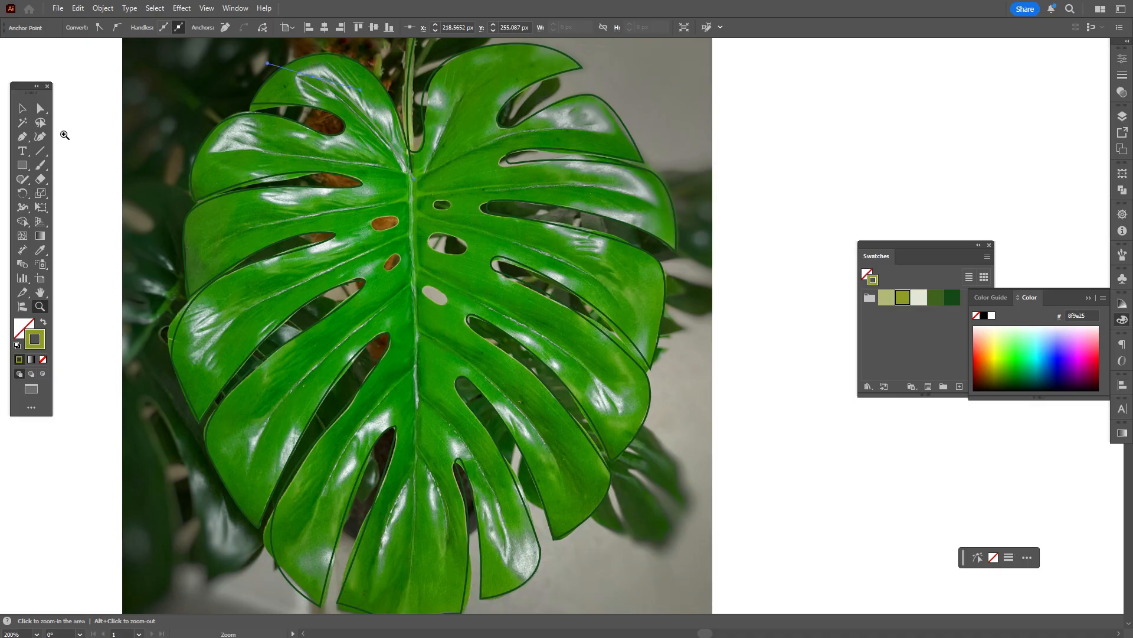
click(22, 136)
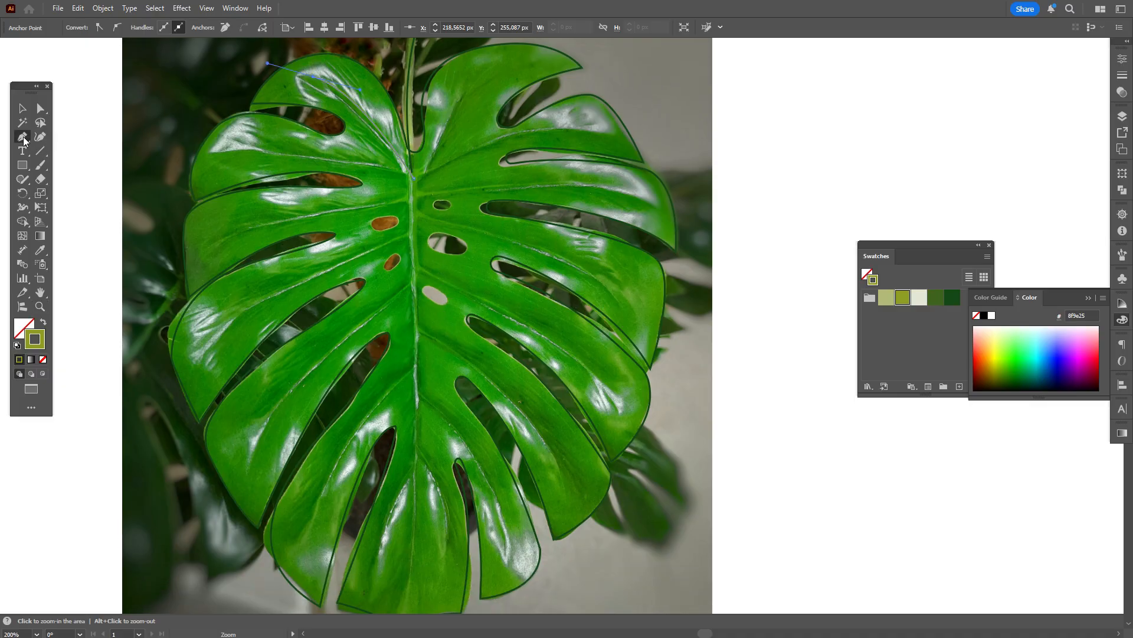
click(312, 77)
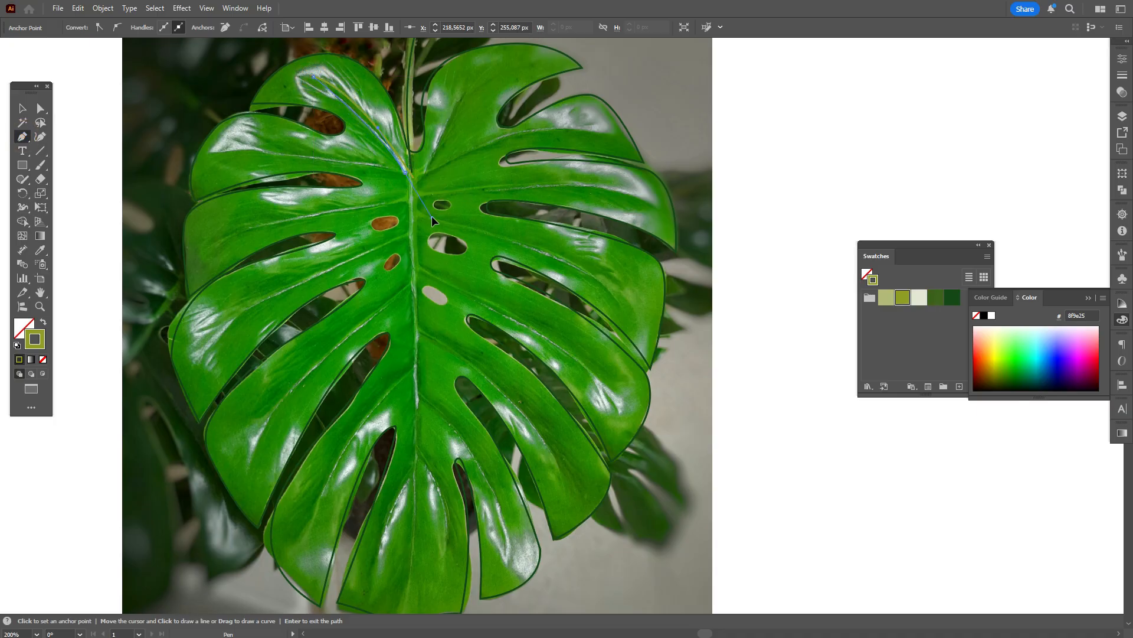
Trace the vein of the second left lobe out and back to the midrib as a thin tapered shape.
drag(405, 173, 174, 150)
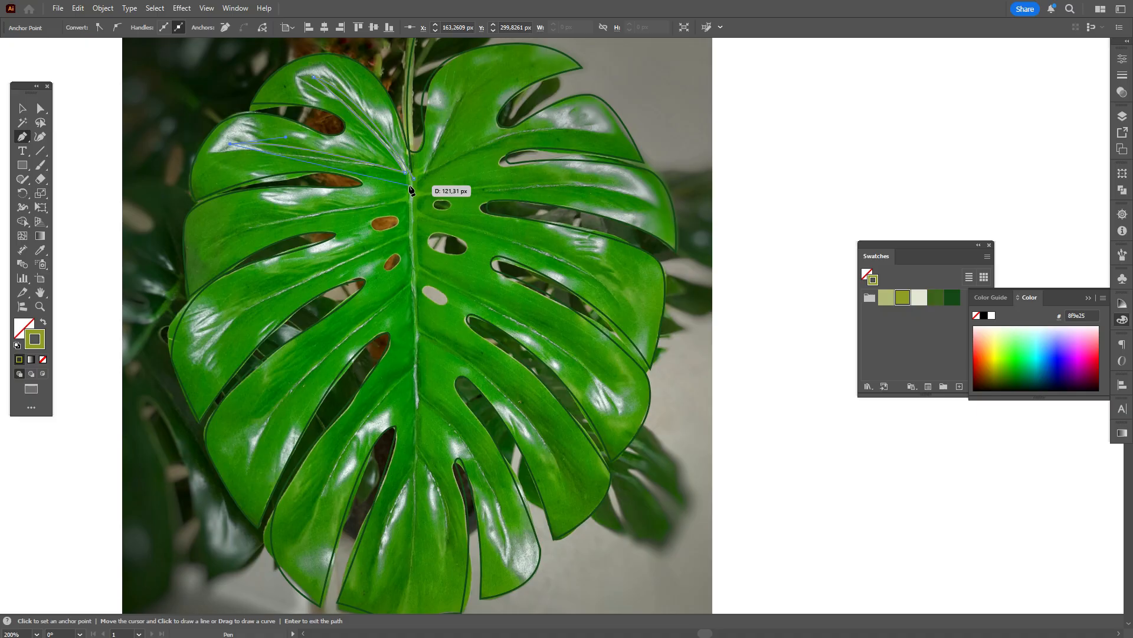
drag(425, 194, 452, 207)
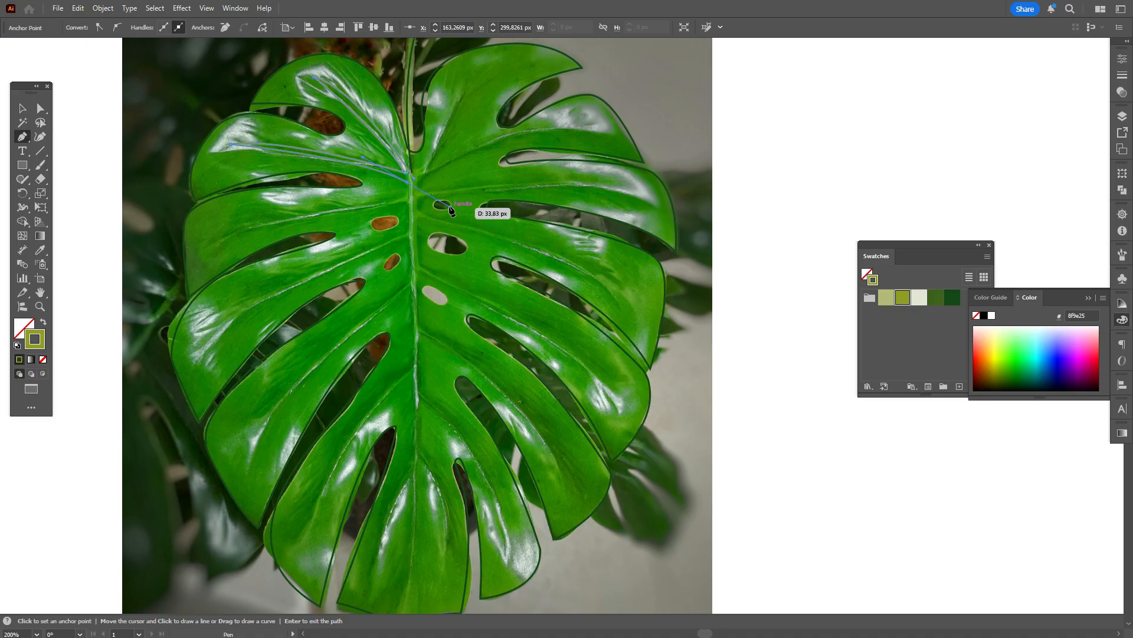
click(407, 183)
click(407, 193)
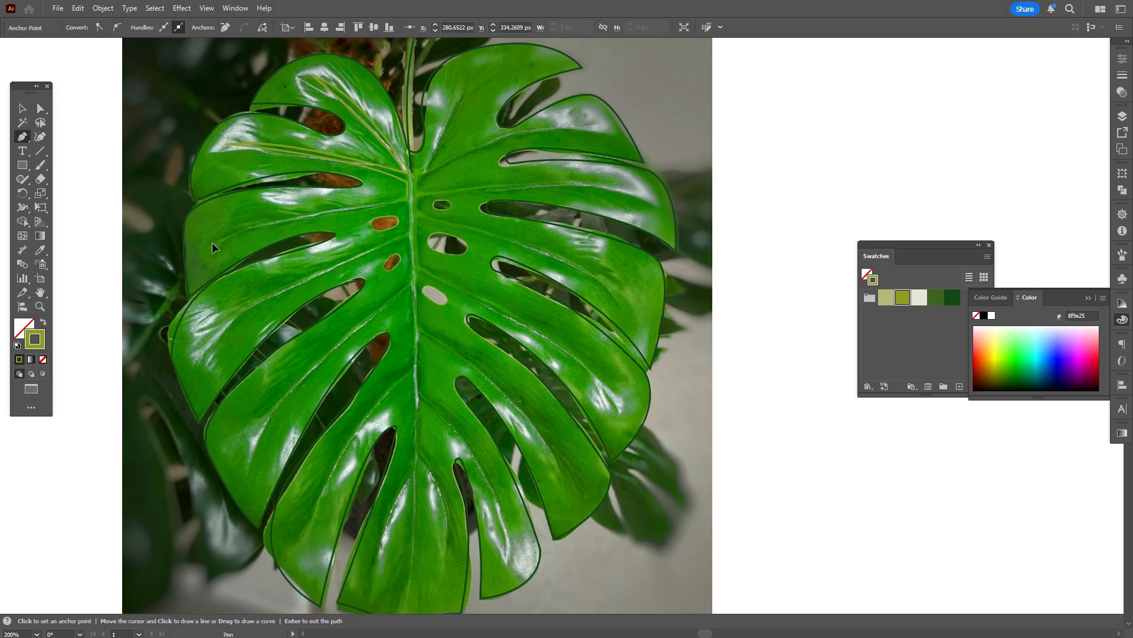
Trace the third left lobe's vein out to its tip and curve it back to the midrib.
mouse_move(163, 283)
mouse_down()
mouse_move(179, 266)
mouse_move(163, 277)
mouse_up()
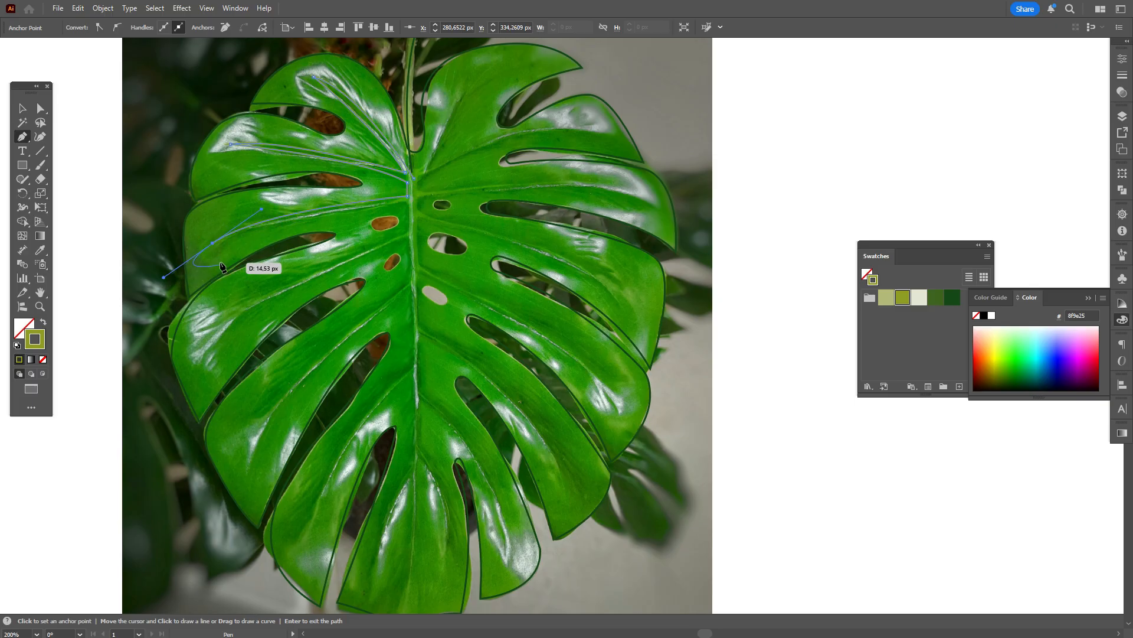
click(212, 243)
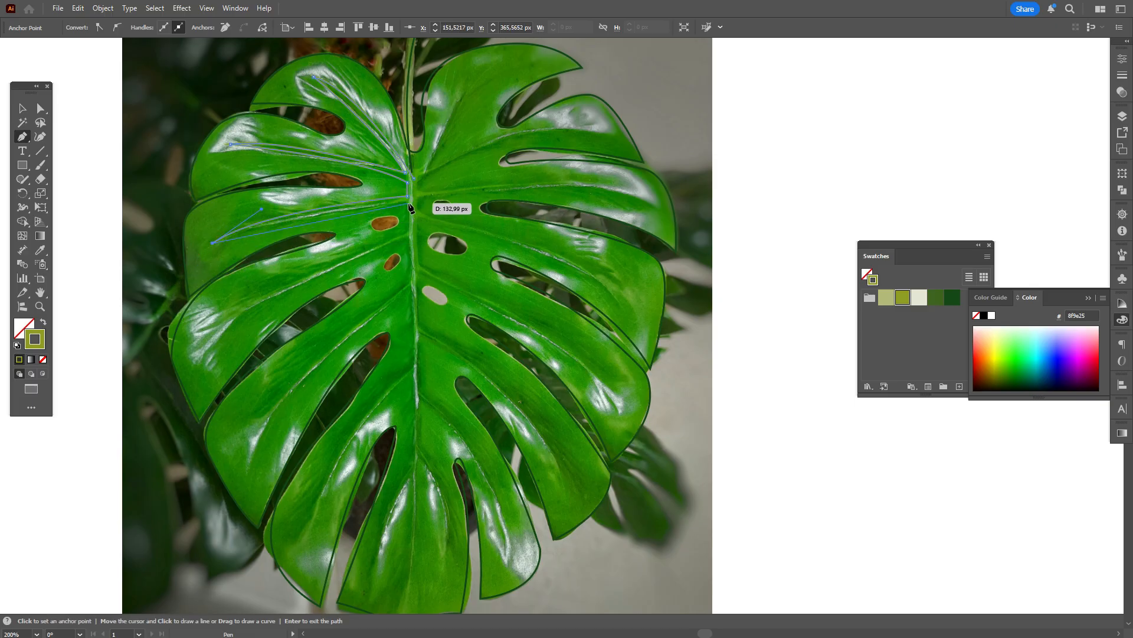
drag(452, 205, 463, 207)
key(Return)
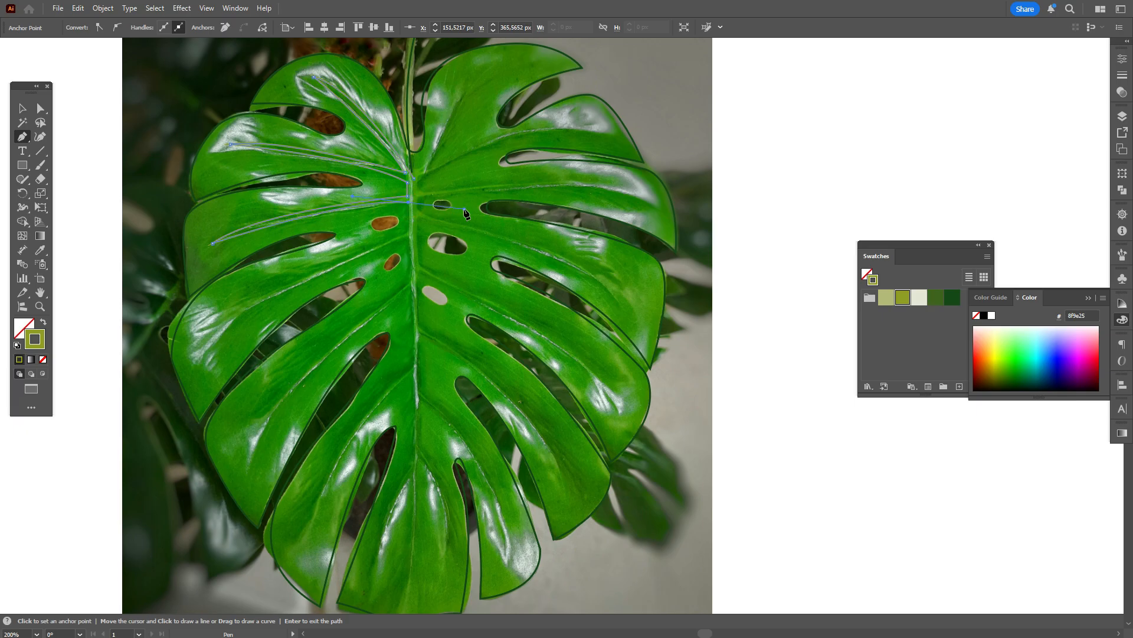
Continue the vein path down the midrib and trace the fourth left lobe's tapered vein.
click(408, 232)
drag(203, 348, 154, 388)
click(203, 336)
drag(410, 239, 457, 233)
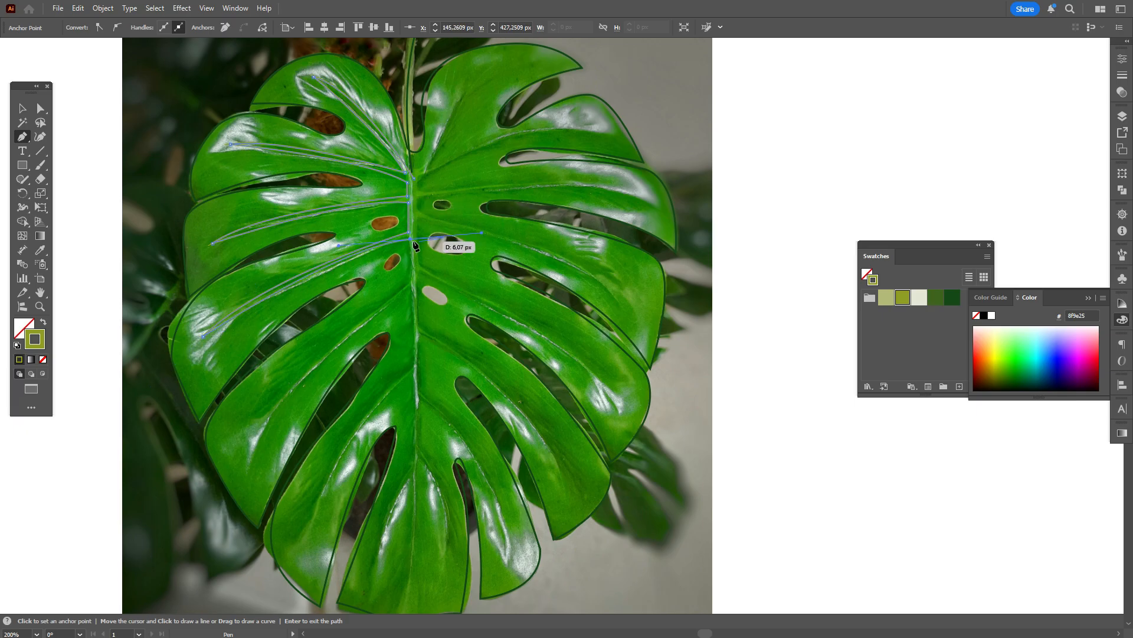
click(411, 240)
Extend the path down the midrib and trace the fifth left lobe's vein out and back.
click(414, 278)
scroll(378, 307, down, 2)
drag(246, 387, 218, 488)
click(247, 387)
drag(414, 216, 469, 183)
click(414, 215)
Extend the path along the midrib and trace the sixth left lobe's tapered vein out and back.
click(413, 292)
scroll(378, 318, down, 3)
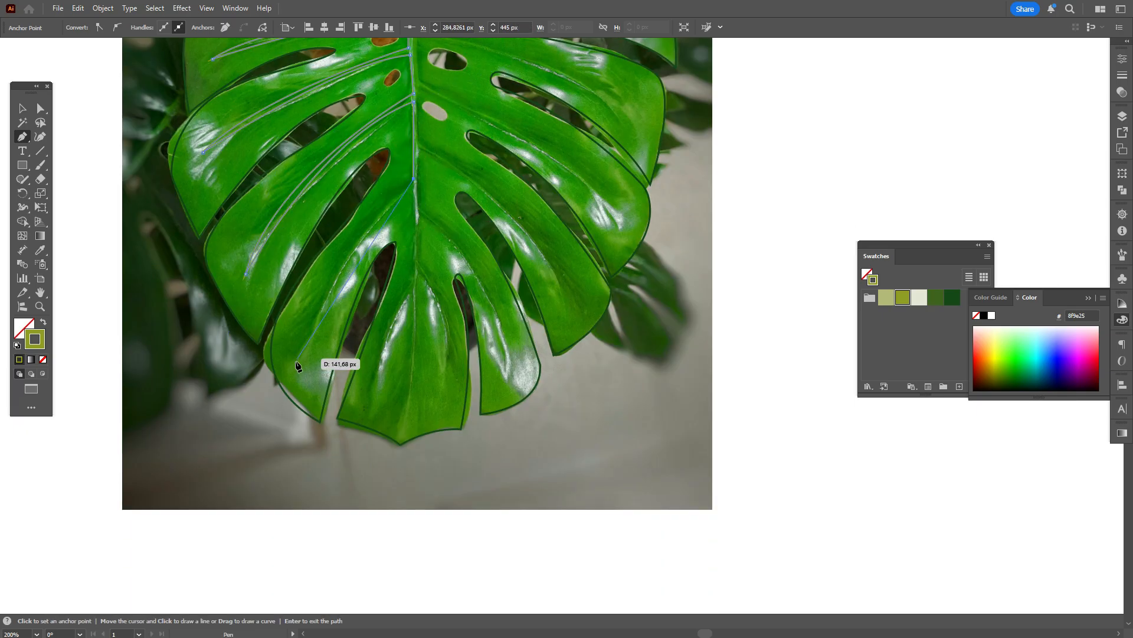
drag(293, 367, 263, 437)
click(294, 368)
drag(416, 187, 463, 162)
click(416, 187)
Trace the three veins of the bottom lobe, left, centre and right, and return the path to the midrib.
click(413, 275)
drag(370, 388, 366, 432)
drag(413, 293, 433, 266)
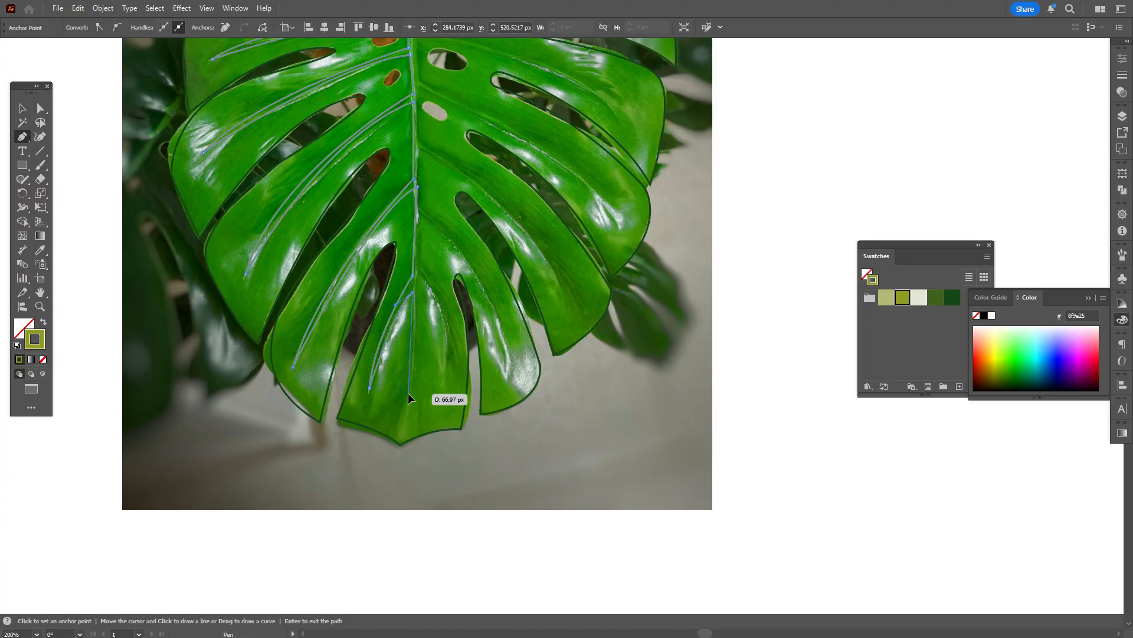
click(408, 394)
click(417, 298)
click(420, 277)
drag(446, 367, 440, 403)
click(447, 368)
drag(417, 265, 391, 244)
click(417, 265)
Continue the path up the midrib's right side and trace the vein of the lowest right lobe.
scroll(419, 278, up, 2)
click(421, 287)
drag(507, 420, 522, 480)
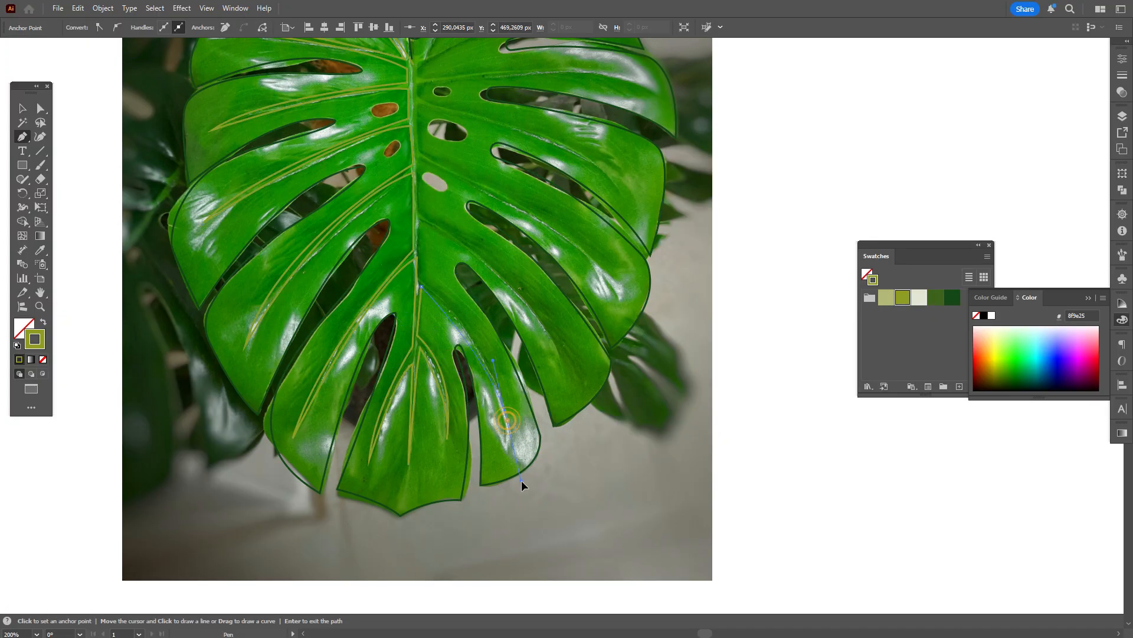
click(507, 421)
drag(423, 278, 355, 235)
key(Return)
Trace the tapered veins of the second and third right lobes from the bottom back to the midrib.
scroll(413, 284, up, 2)
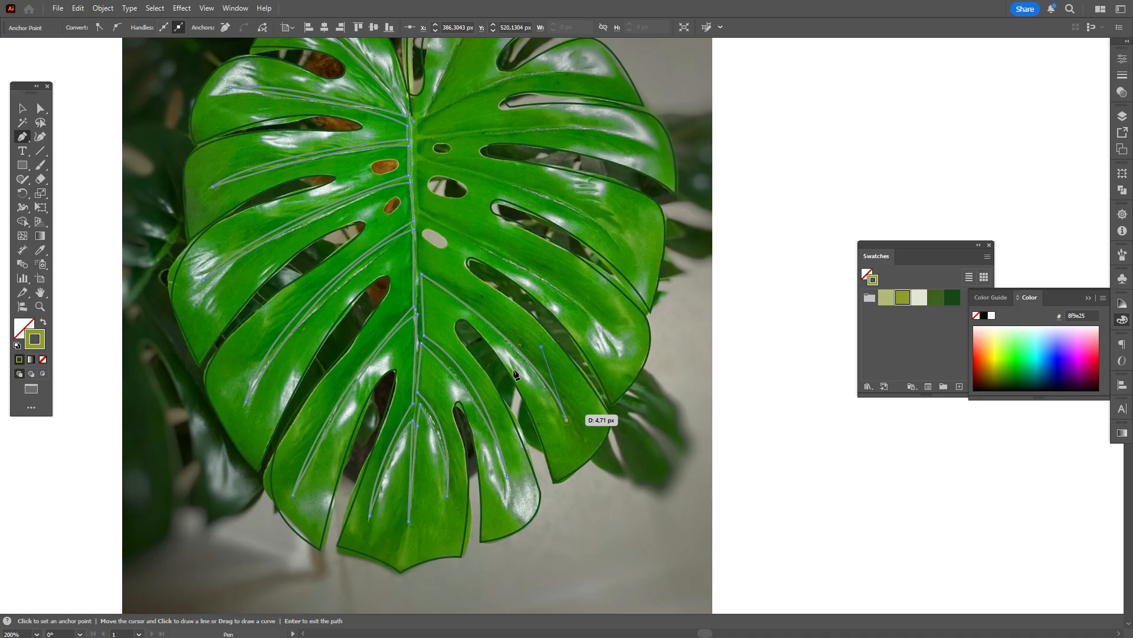
drag(618, 343, 664, 398)
click(618, 342)
drag(417, 208, 292, 174)
click(417, 207)
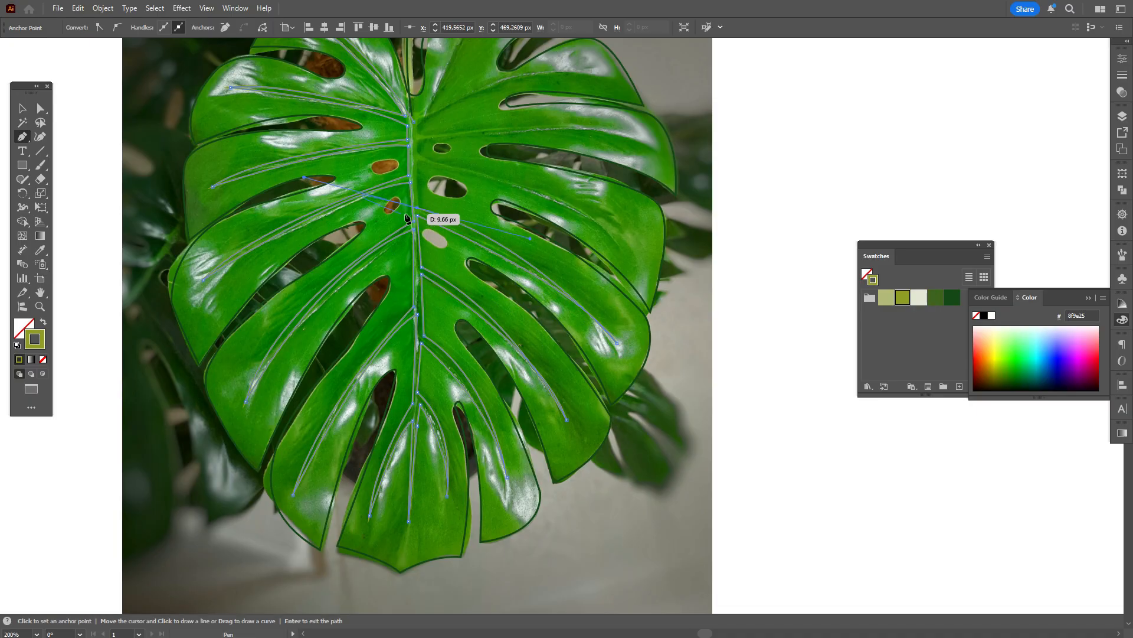
Trace the vein of the fourth right lobe from the bottom as a tapered shape back to the midrib.
click(417, 164)
drag(620, 251, 683, 326)
click(620, 250)
drag(417, 156, 257, 131)
Extend the path up the midrib and trace the vein of the third right lobe from the top.
scroll(408, 177, up, 2)
click(417, 227)
click(418, 209)
drag(649, 219, 732, 251)
click(649, 218)
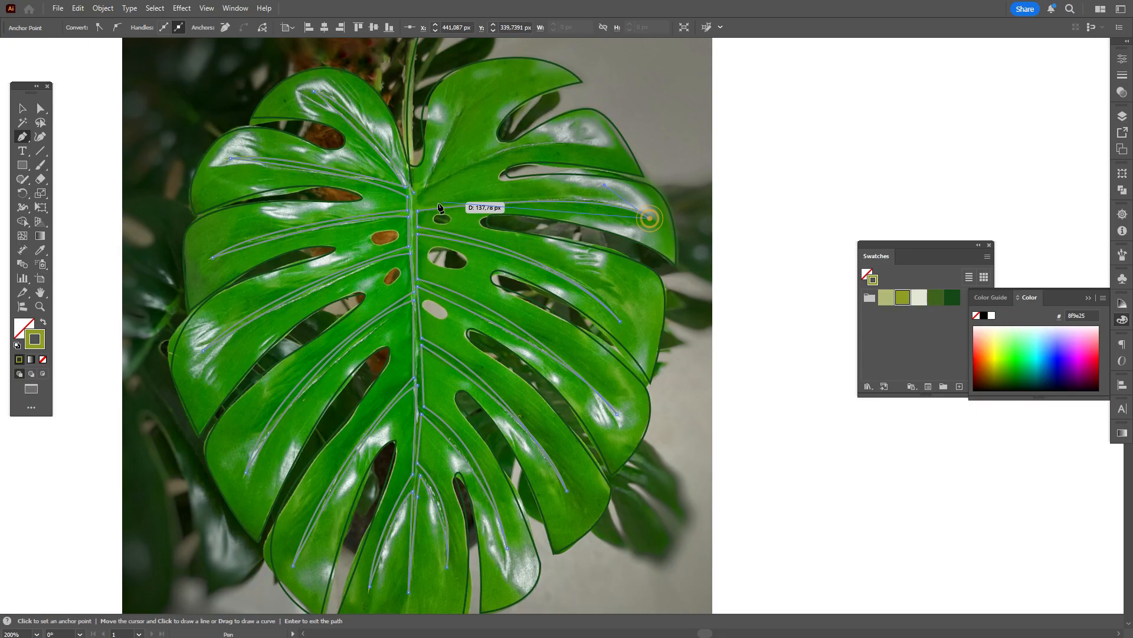
mouse_move(417, 203)
mouse_down()
mouse_move(237, 238)
mouse_move(256, 230)
mouse_up()
Trace the veins of the two uppermost right lobes to finish the olive vein shape.
scroll(407, 254, up, 2)
click(417, 274)
drag(610, 223, 721, 248)
click(609, 223)
drag(426, 255, 375, 309)
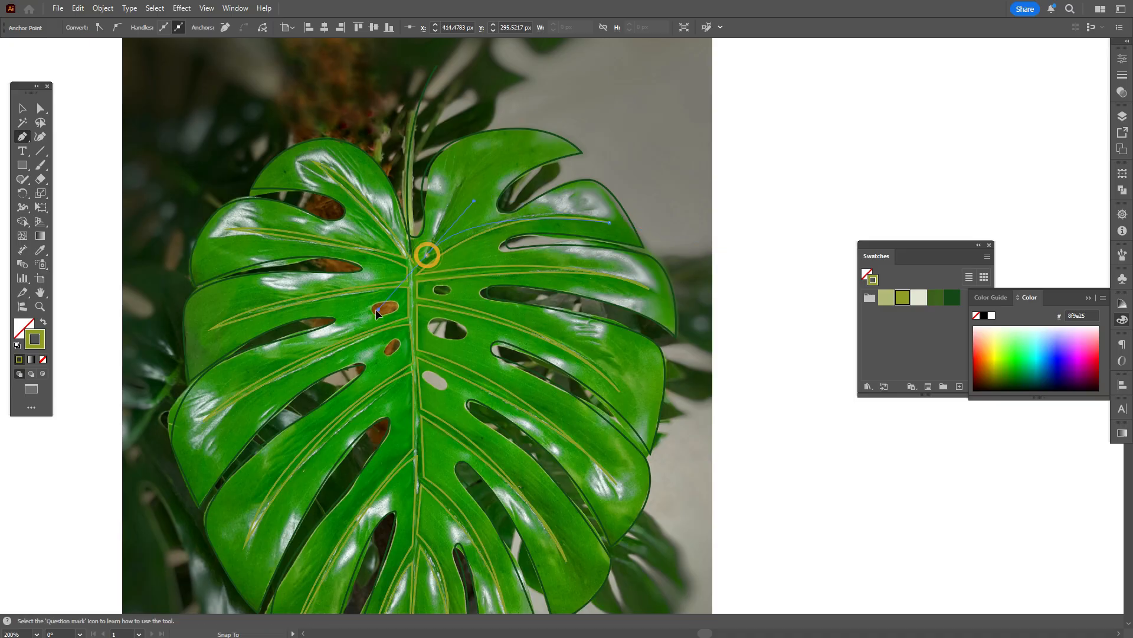
click(426, 255)
drag(512, 161, 580, 153)
click(513, 162)
Unlock the monstera photo and move it beside the traced leaf on the right of the artboard.
click(1122, 116)
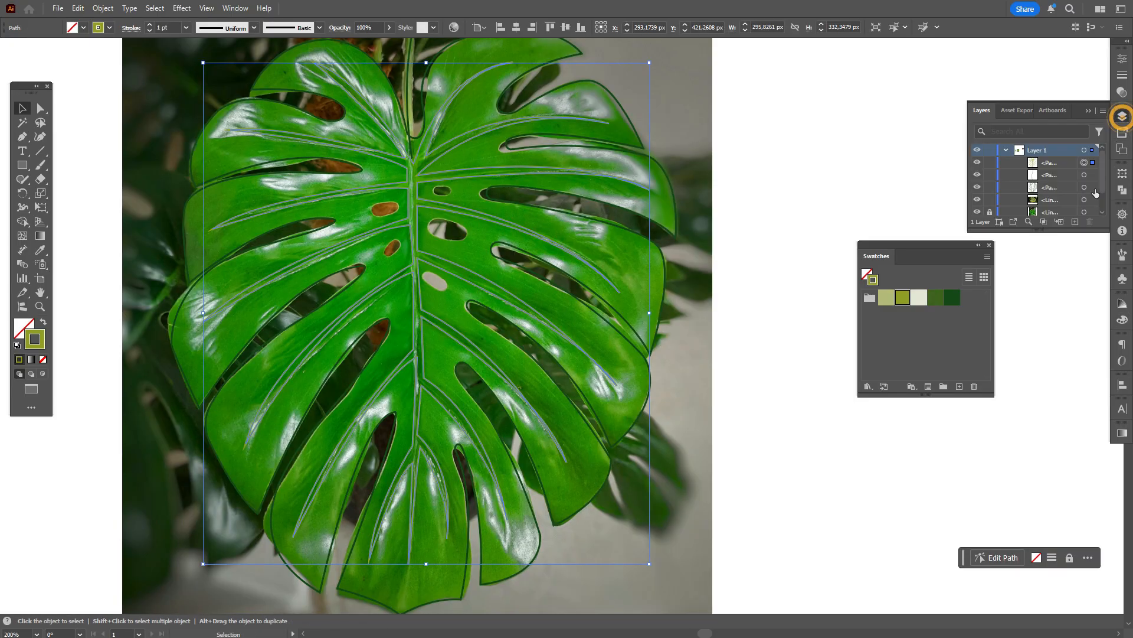
click(991, 212)
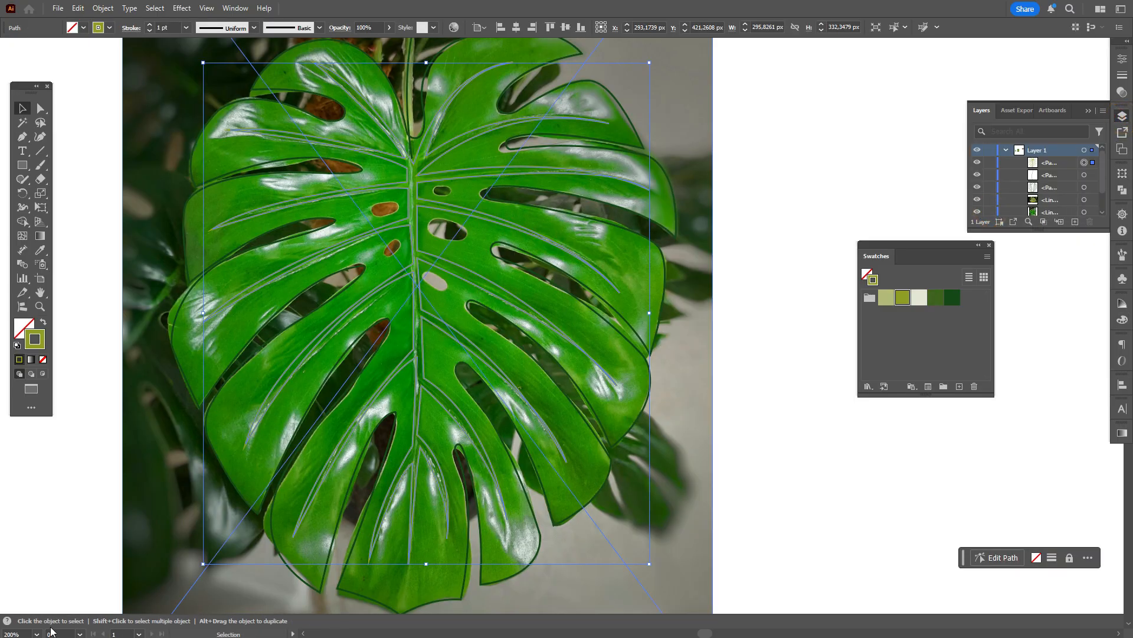
click(19, 634)
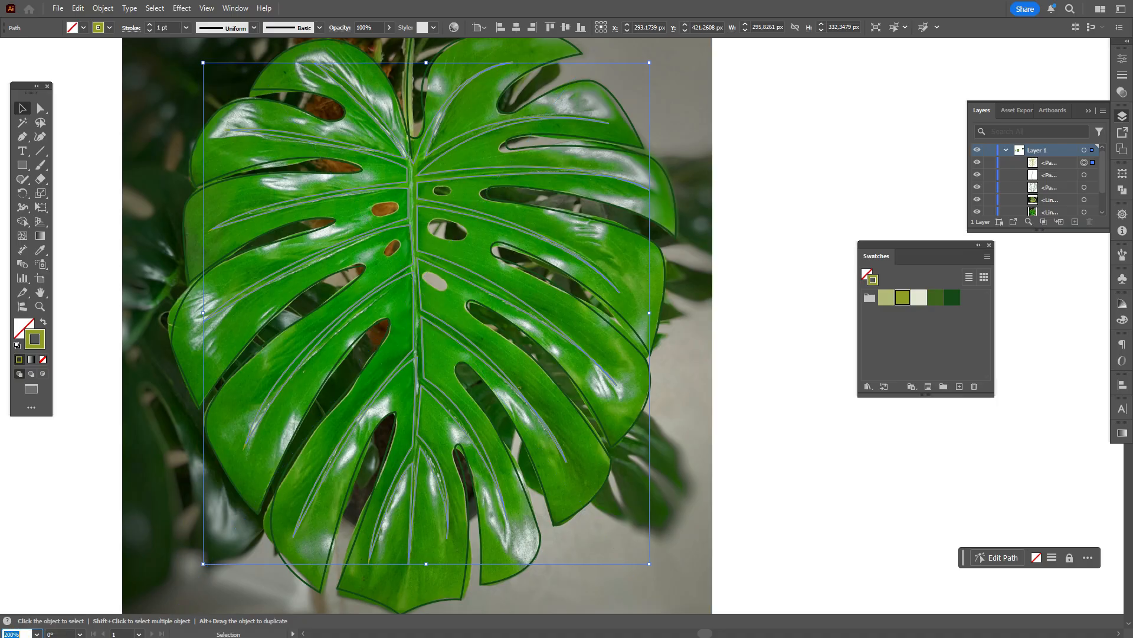
text(50)
key(Return)
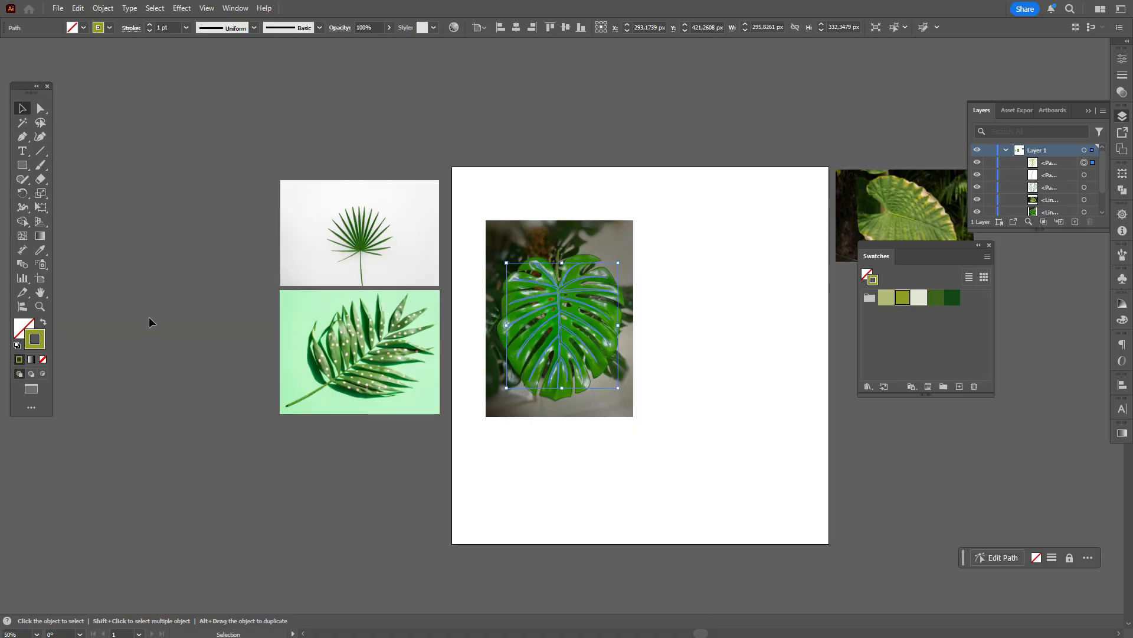
double_click(40, 306)
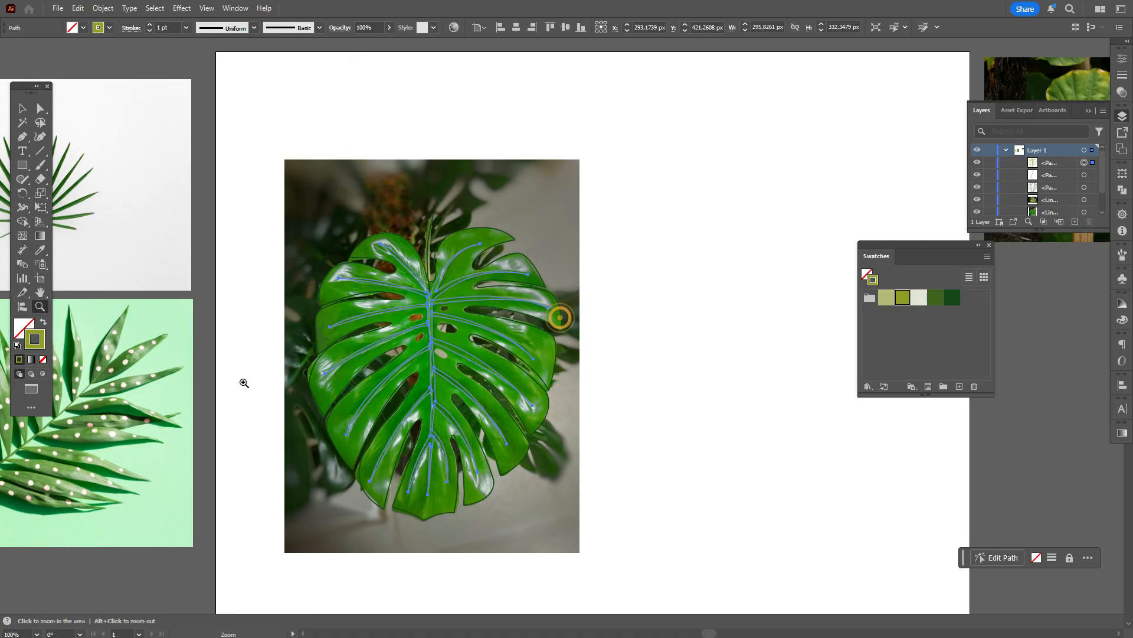
click(40, 293)
drag(430, 375, 401, 260)
drag(450, 332, 361, 372)
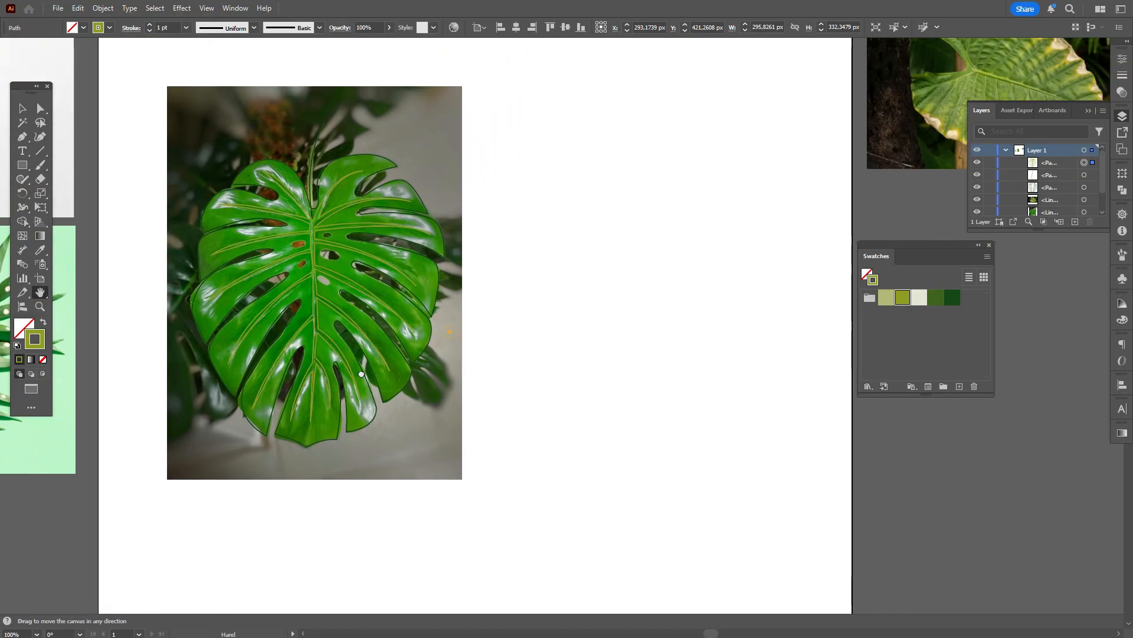
click(22, 108)
drag(218, 125, 570, 118)
Swap fill and stroke on the leaf outline and the vein shape for solid dark green and olive fills.
click(391, 171)
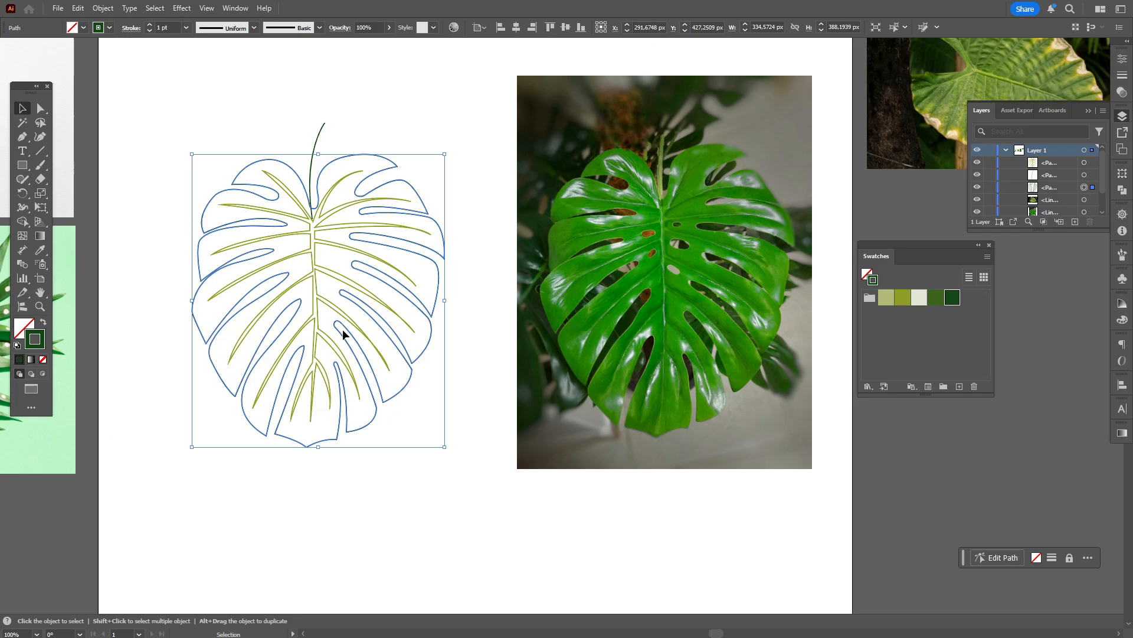
click(43, 322)
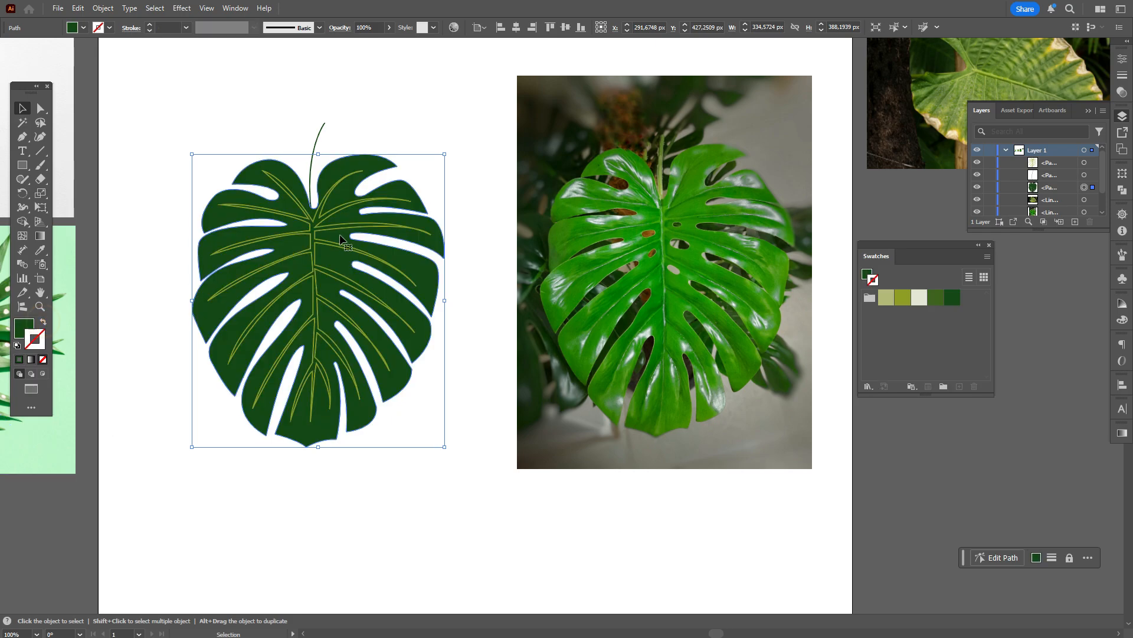
click(310, 239)
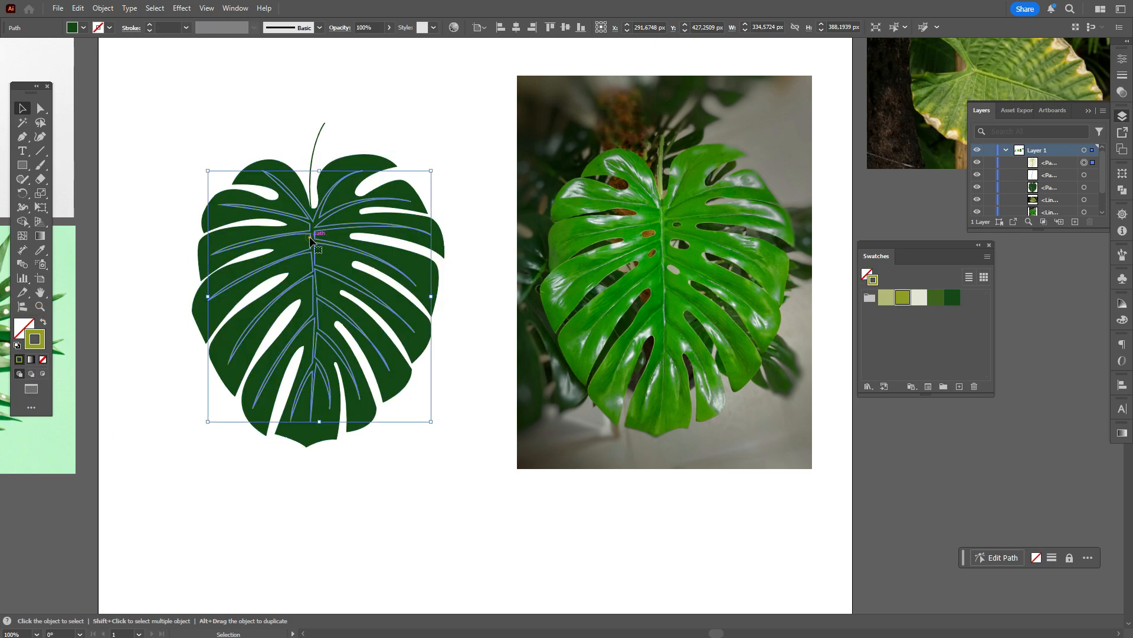
click(44, 319)
click(134, 320)
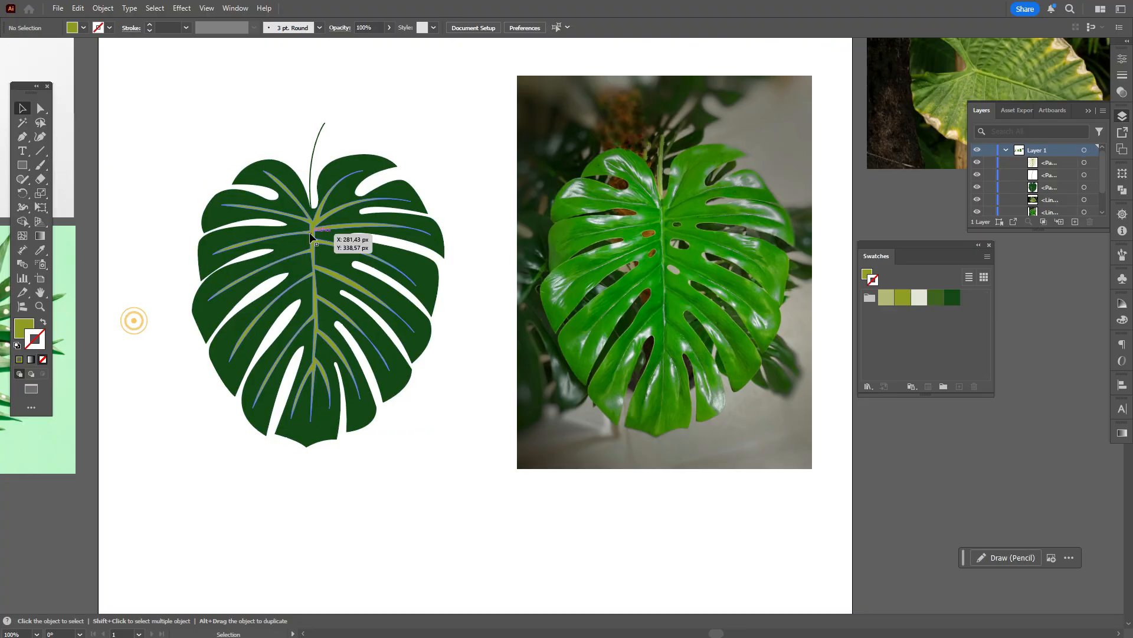
Round the corners of the whole olive vein shape slightly with its live corners and deselect it.
click(313, 231)
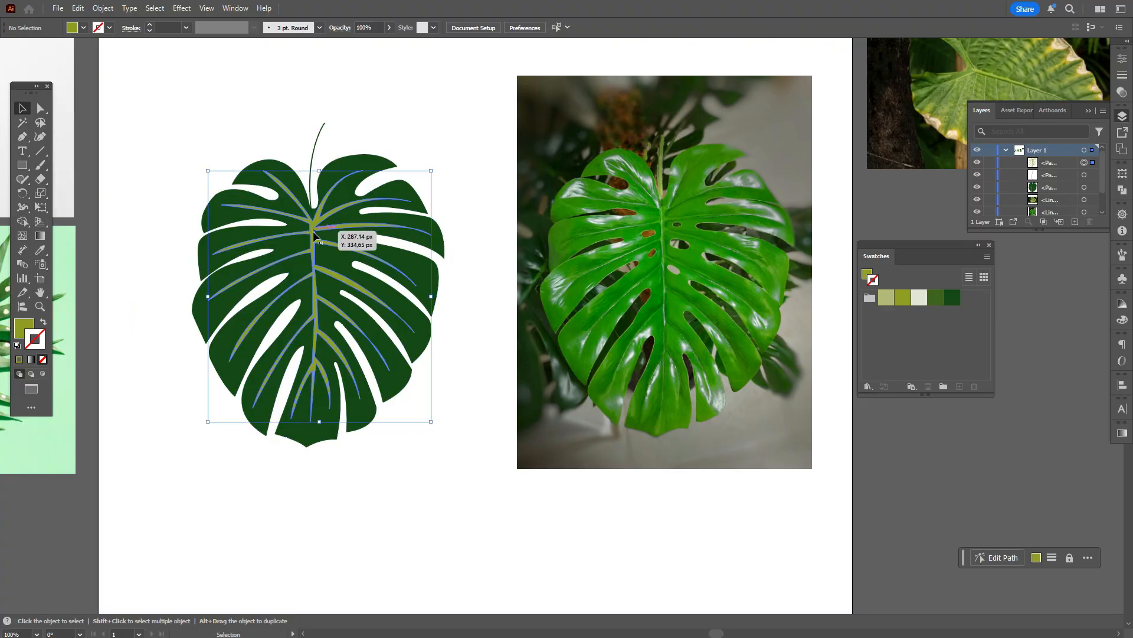
click(42, 110)
drag(331, 211, 339, 205)
click(21, 109)
click(157, 121)
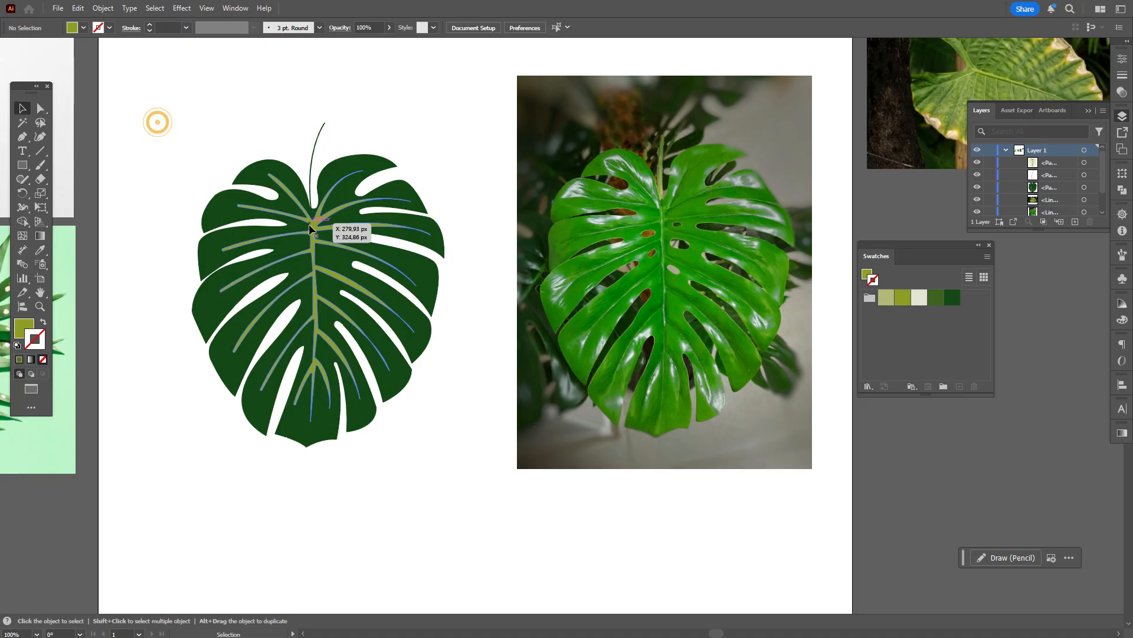
Smooth the vein shape's edges along both sides of the midrib with the Smooth tool.
click(312, 233)
click(23, 178)
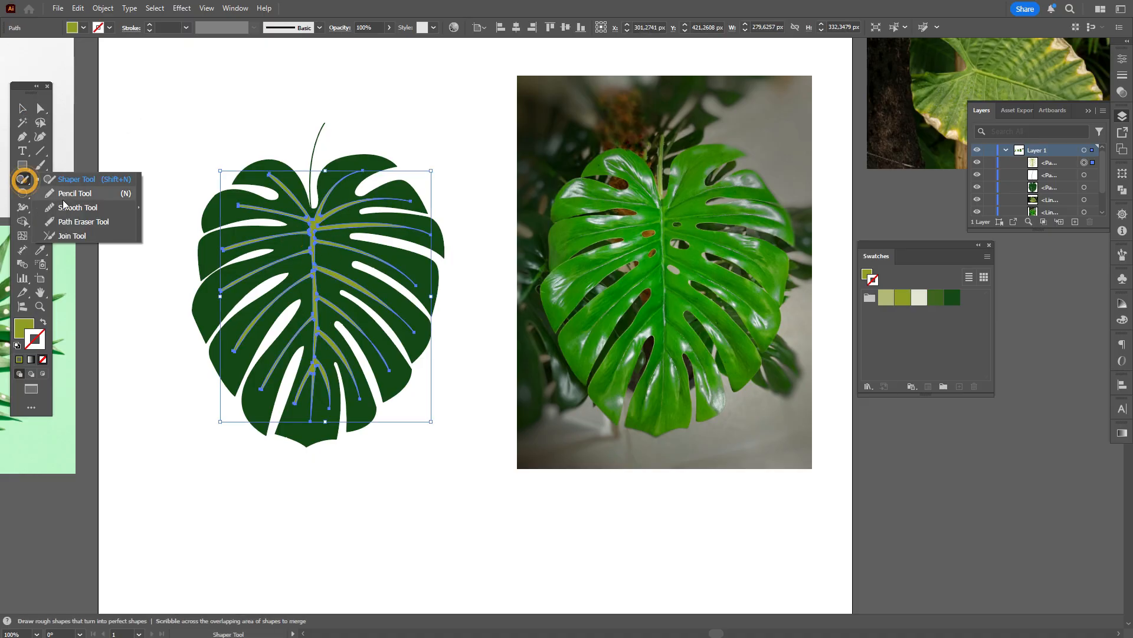
click(70, 207)
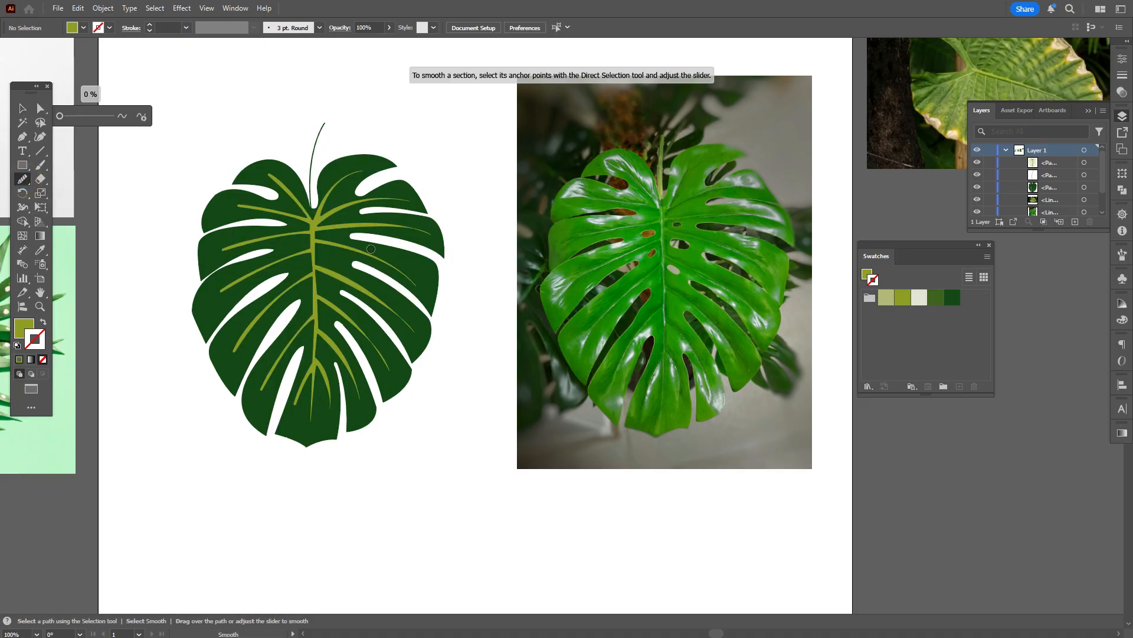
click(21, 109)
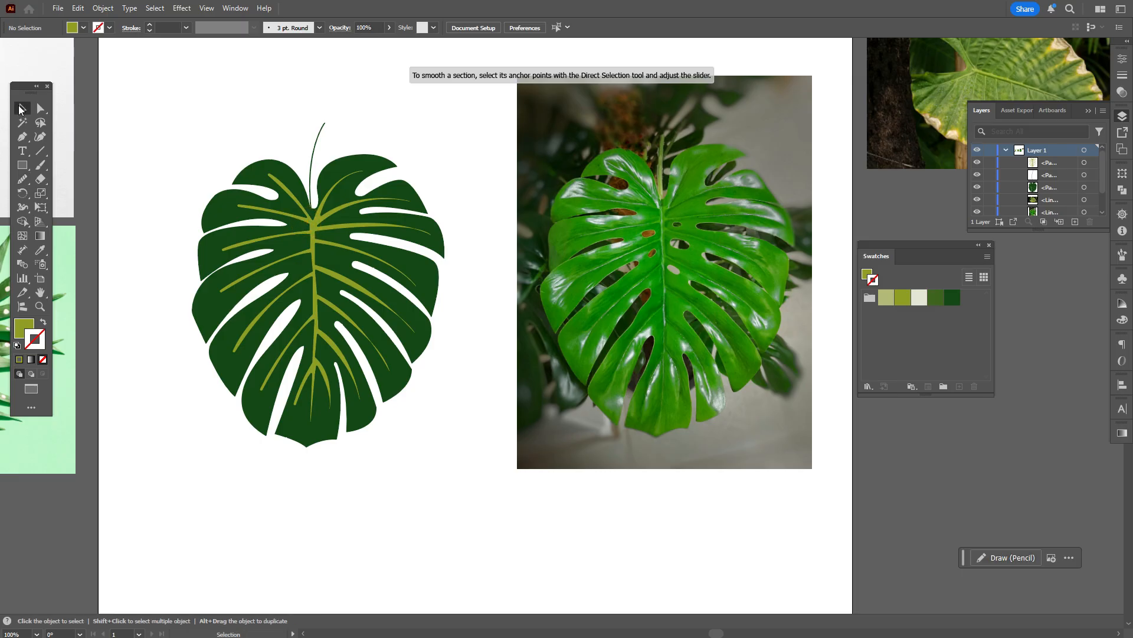
click(310, 235)
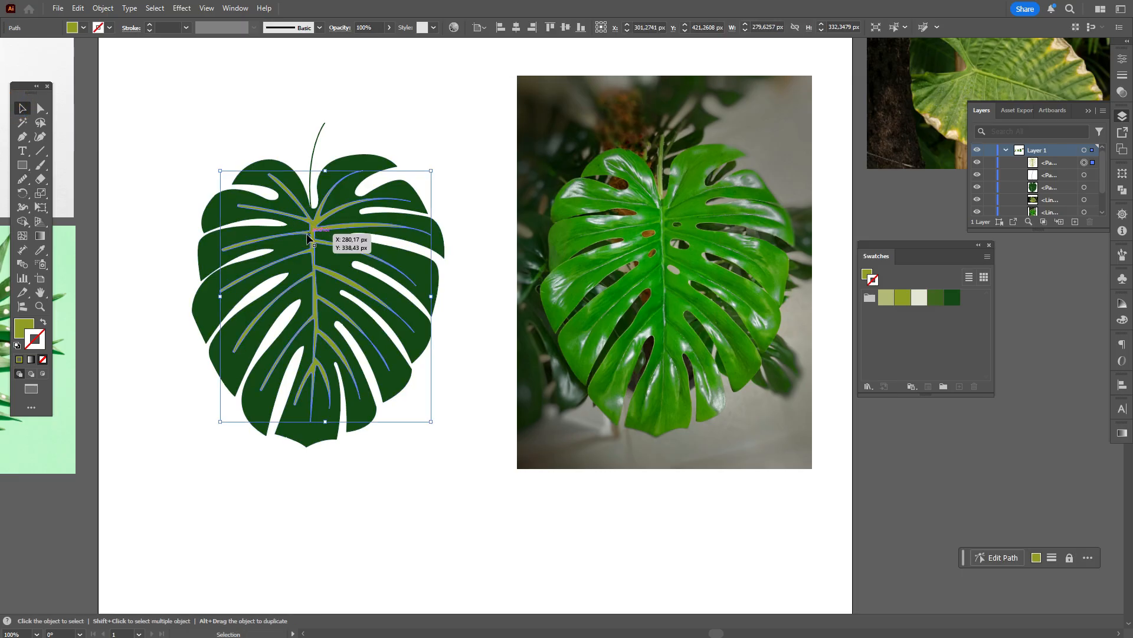
click(22, 179)
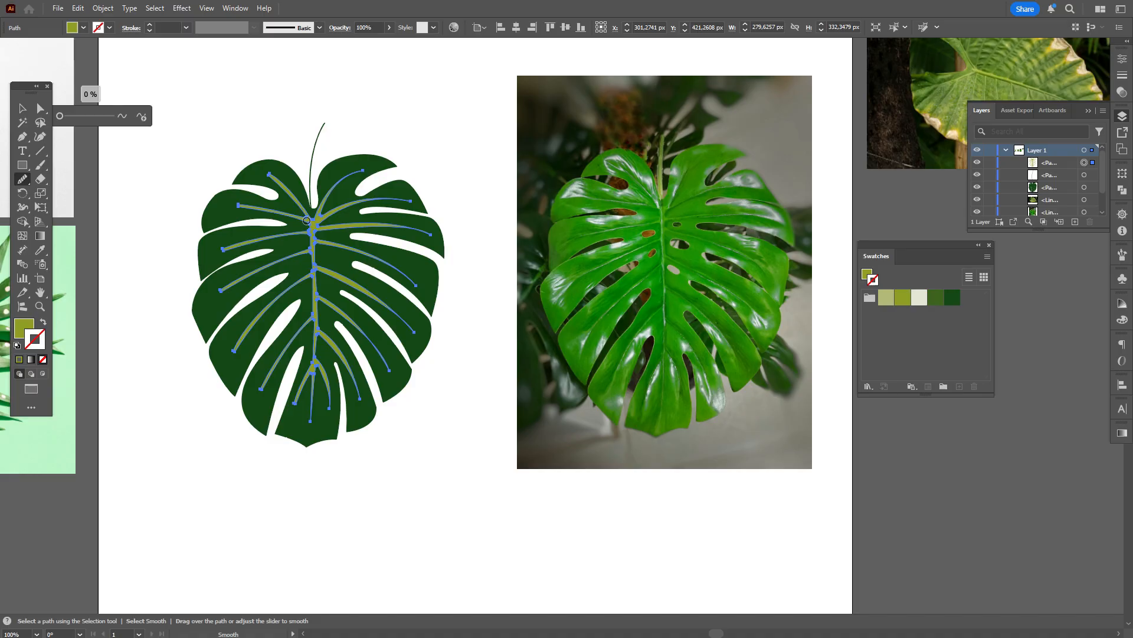
mouse_move(306, 220)
mouse_down()
mouse_move(311, 371)
mouse_move(322, 365)
mouse_up()
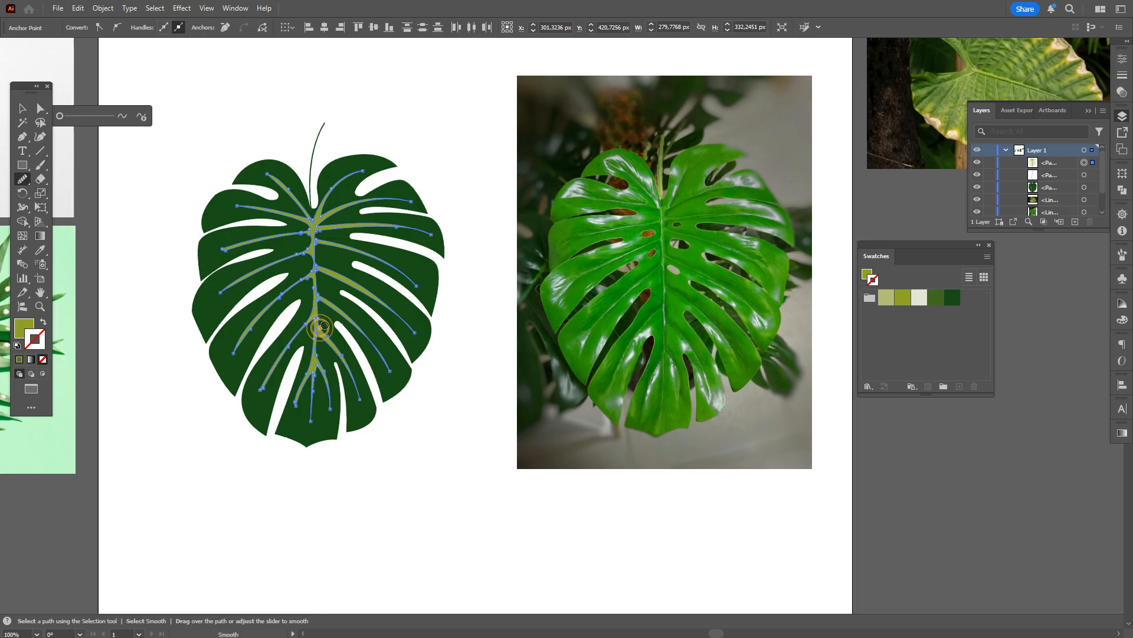
drag(319, 292, 316, 223)
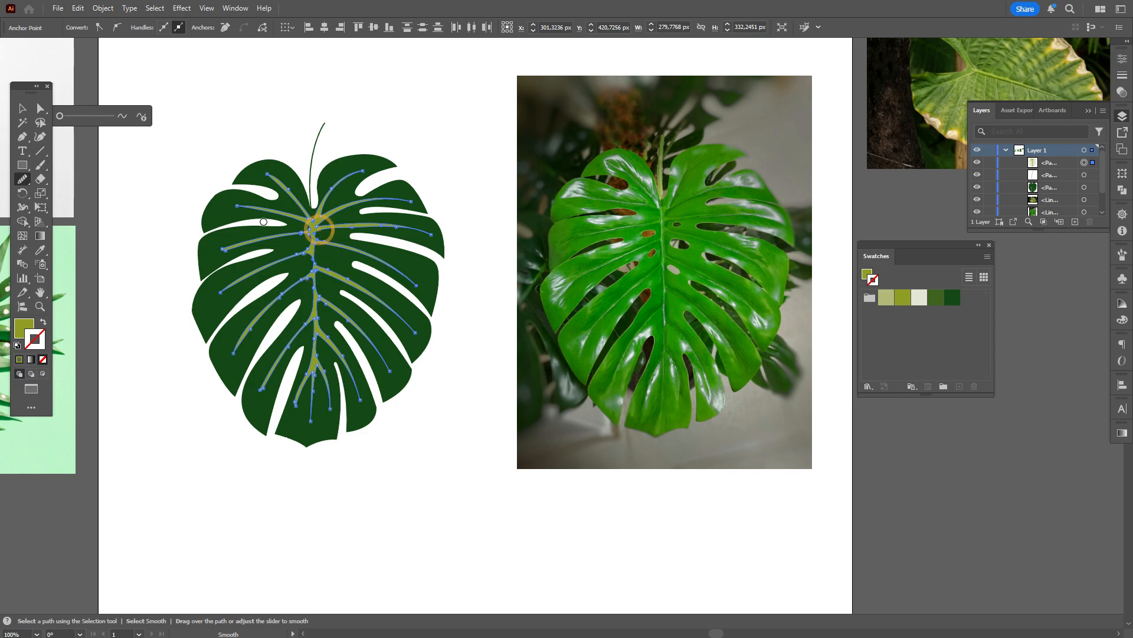
Refine the corners where the upper veins meet the midrib with the Direct Selection tool.
key(a)
scroll(257, 213, up, 3)
drag(401, 259, 389, 251)
drag(441, 283, 451, 278)
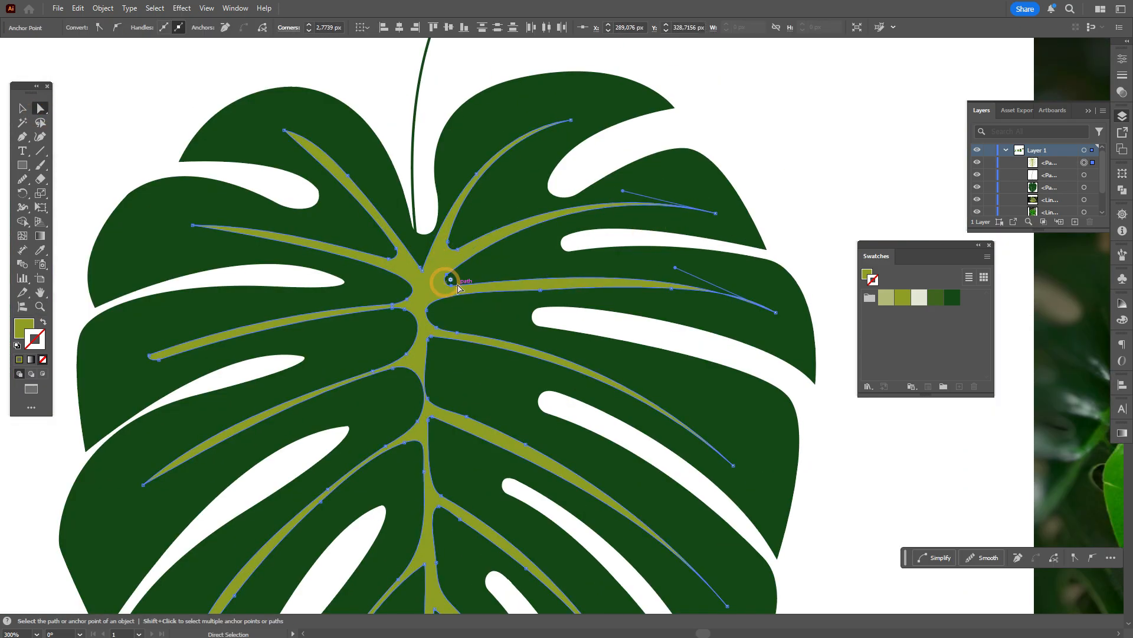
Smooth the junctions between the side veins and the midrib further down the leaf.
scroll(453, 284, down, 3)
click(23, 178)
drag(408, 492, 424, 493)
drag(426, 266, 435, 251)
drag(414, 171, 459, 161)
Adjust the tip of the third left vein and the anchor points along the midrib's right edge.
click(40, 108)
drag(153, 270, 158, 272)
drag(426, 313, 434, 314)
drag(425, 284, 447, 325)
Smooth another rough vein junction on the right side of the midrib with the Smooth tool.
click(23, 179)
drag(429, 339, 440, 337)
scroll(439, 378, down, 8)
scroll(479, 513, up, 10)
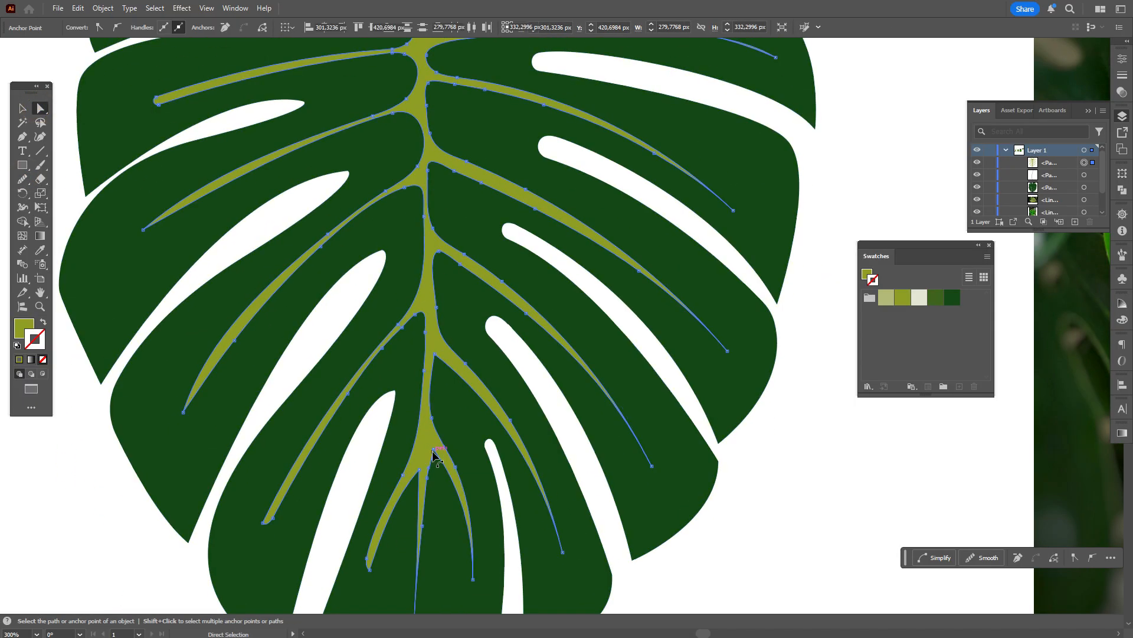
Give the stem path a dark green stroke with a weight of 5 pt and a round cap.
drag(761, 221, 763, 225)
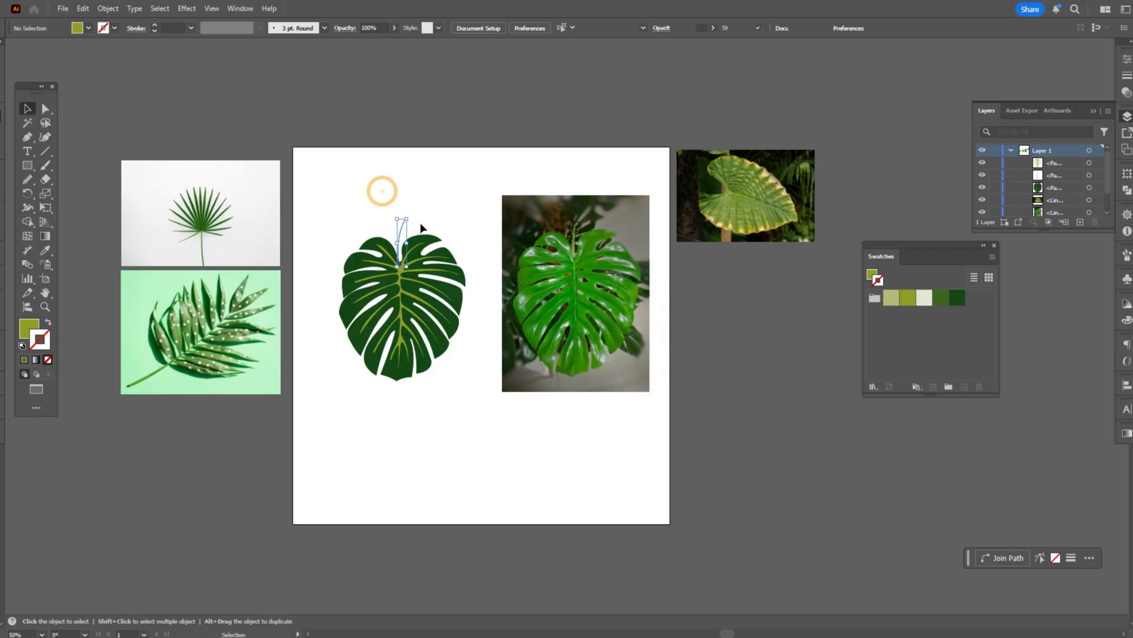
click(1123, 75)
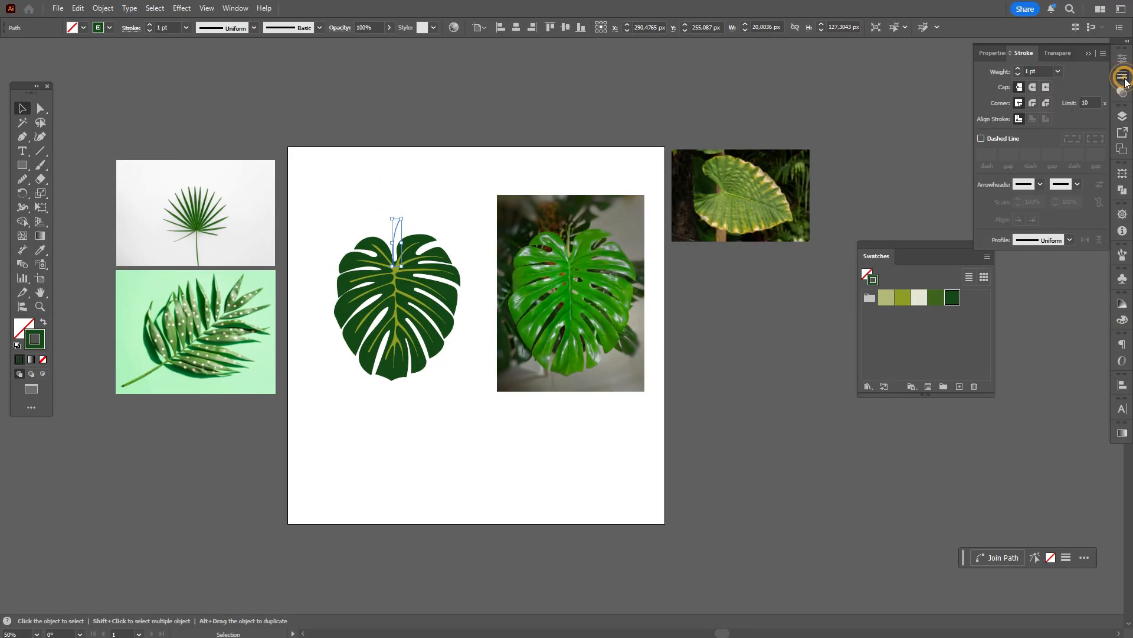
click(1032, 71)
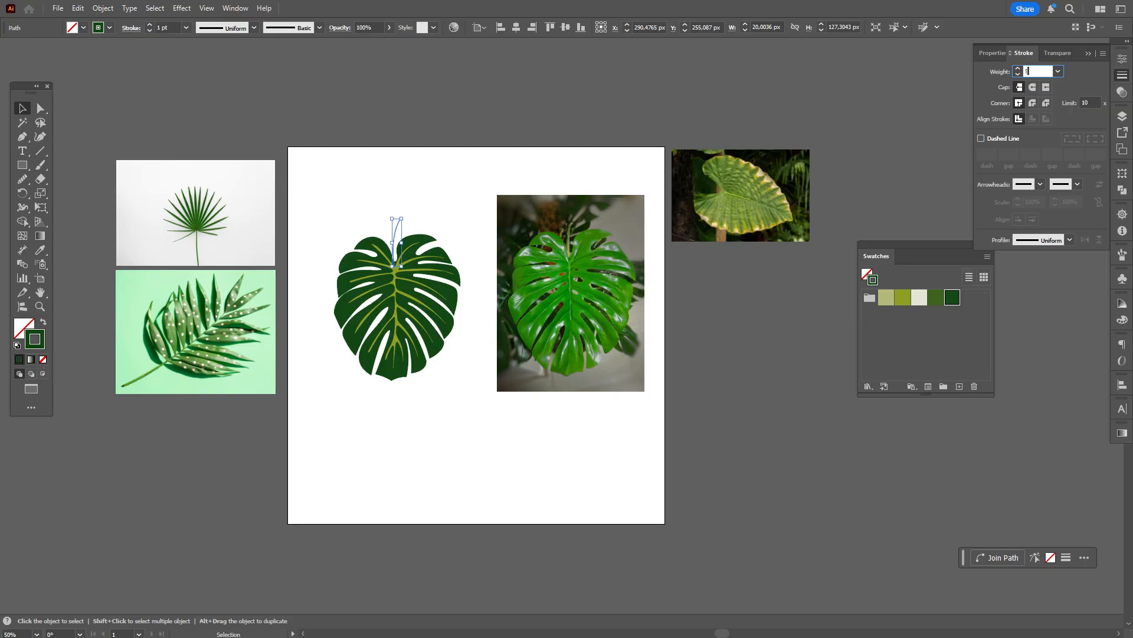
key(Return)
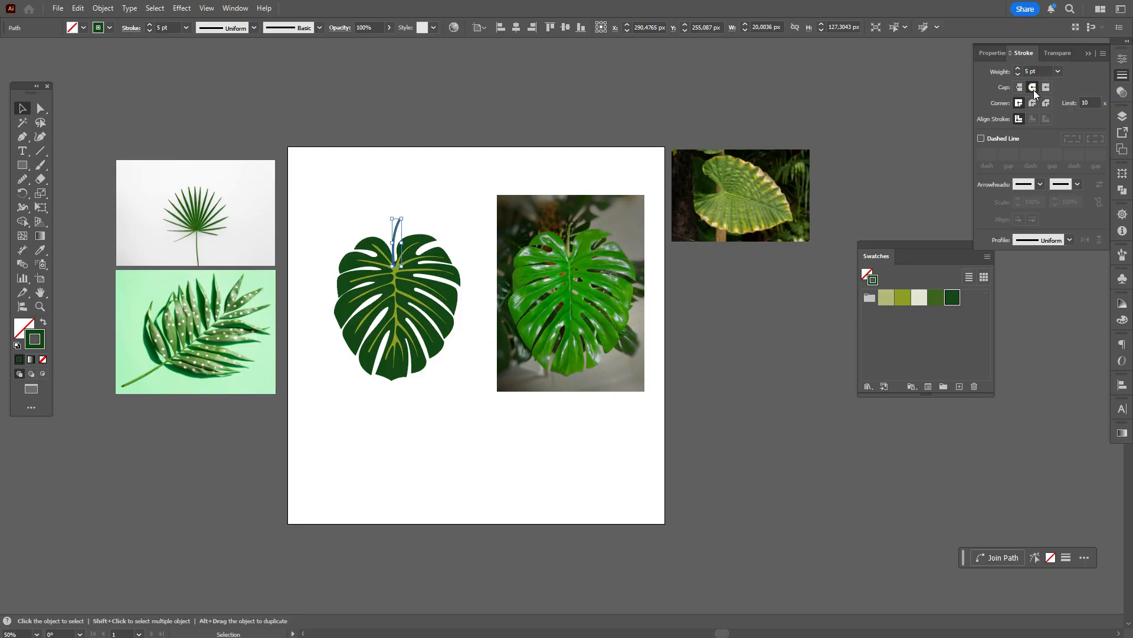
click(1033, 87)
Shift the stem slightly to the right so its base lines up with the junction of the upper veins.
click(40, 307)
click(483, 264)
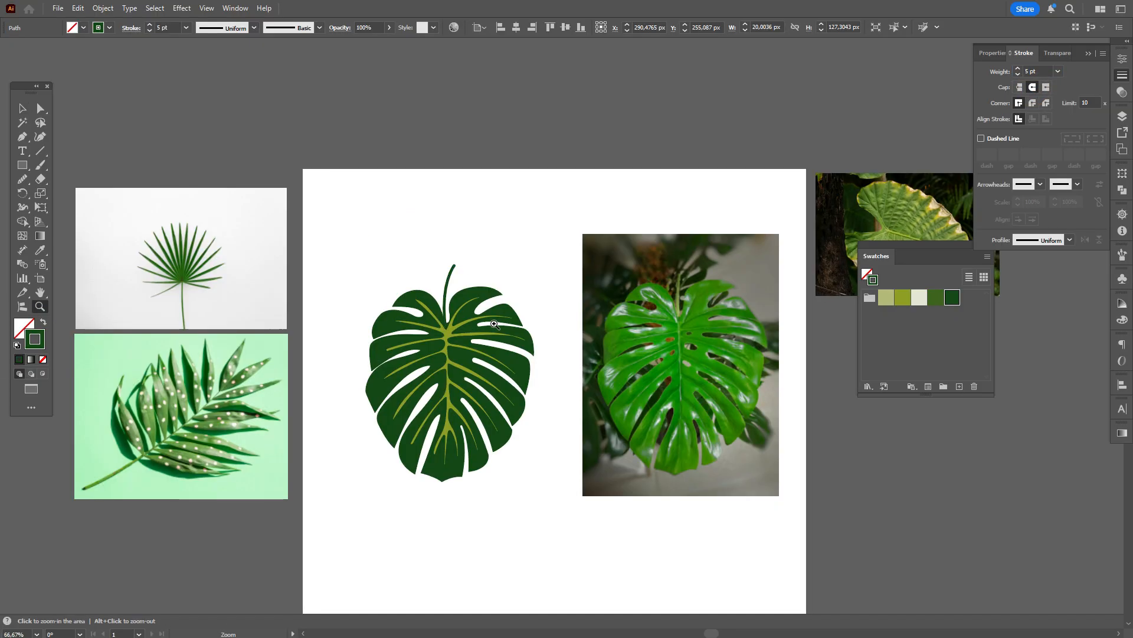
click(494, 322)
click(535, 317)
click(586, 324)
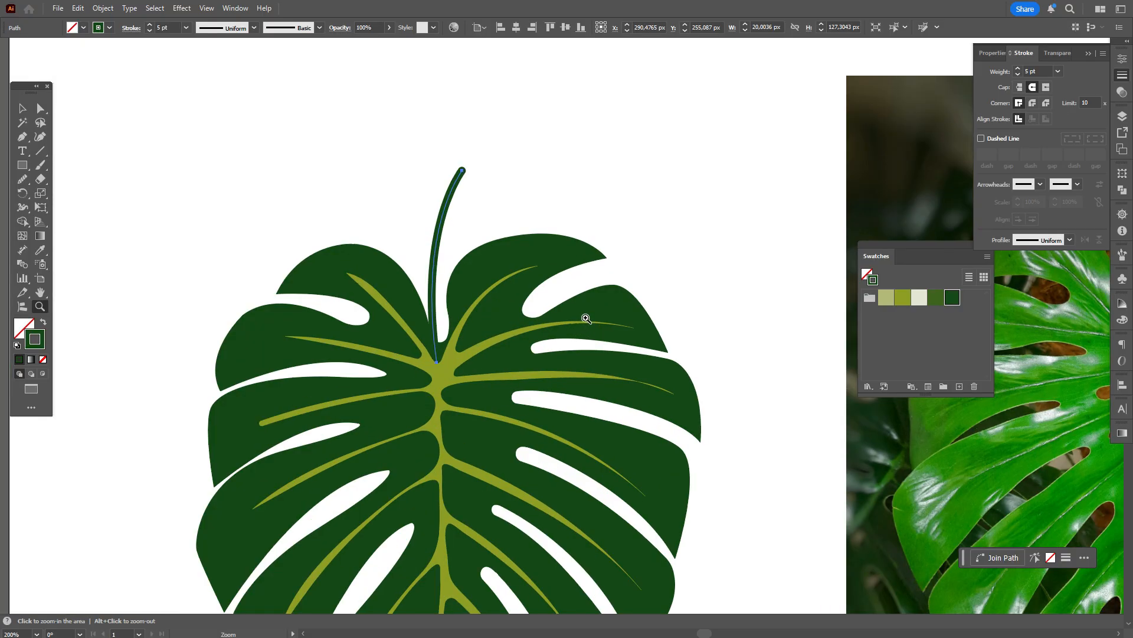
click(40, 250)
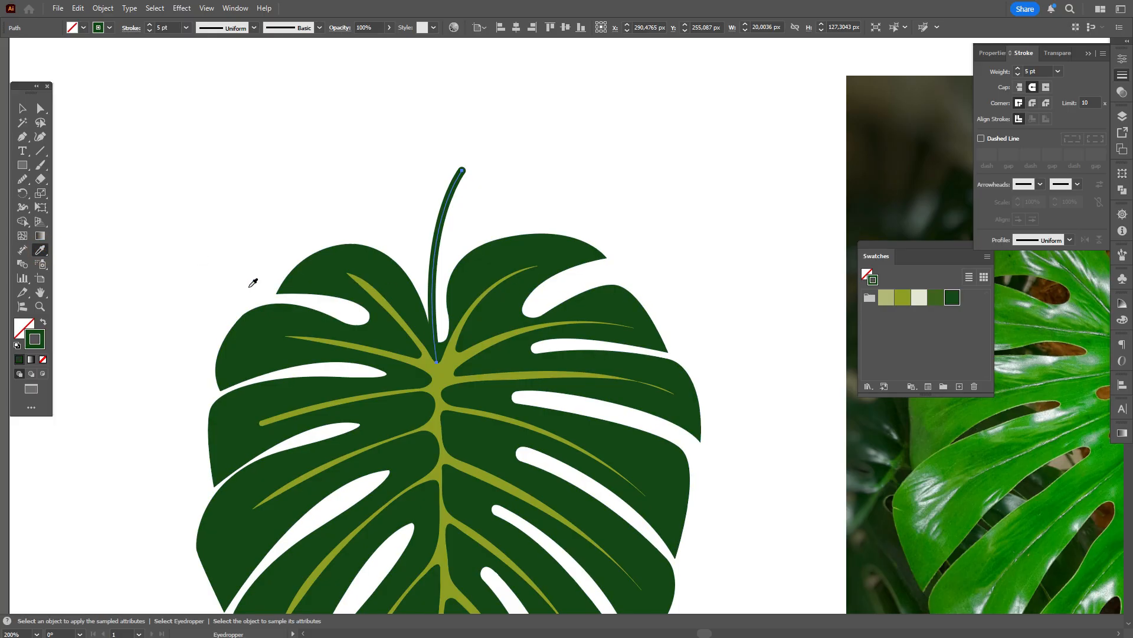
key(v)
mouse_move(431, 253)
mouse_down()
mouse_move(448, 248)
mouse_move(437, 252)
mouse_up()
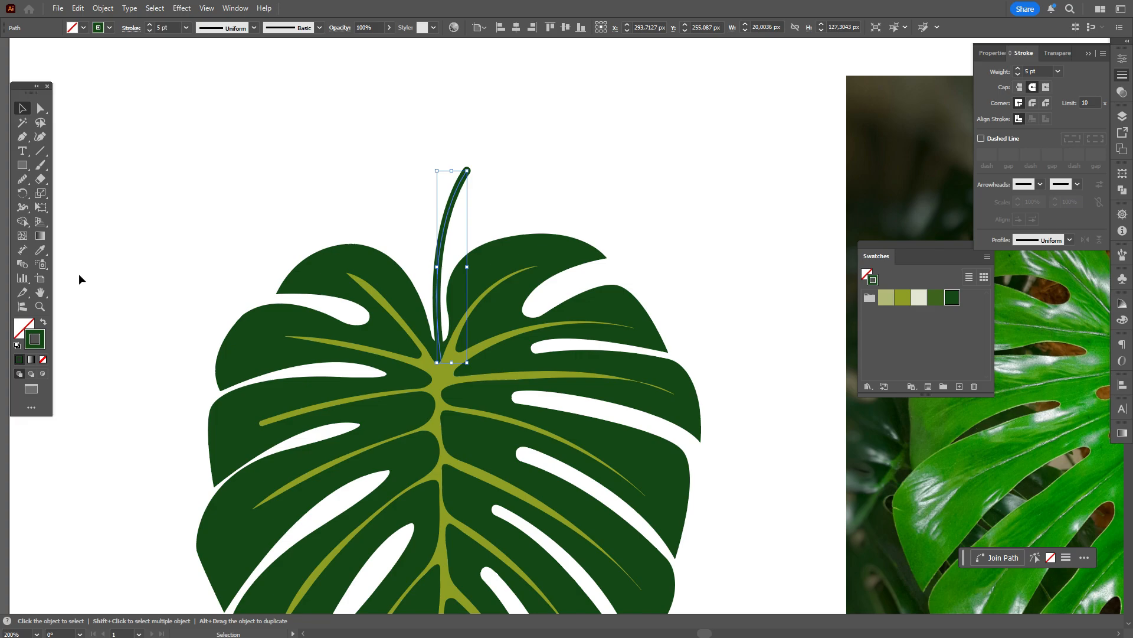
Widen the stem's base to about 8.5 pt with the Width tool and nudge the stem slightly upward.
click(23, 222)
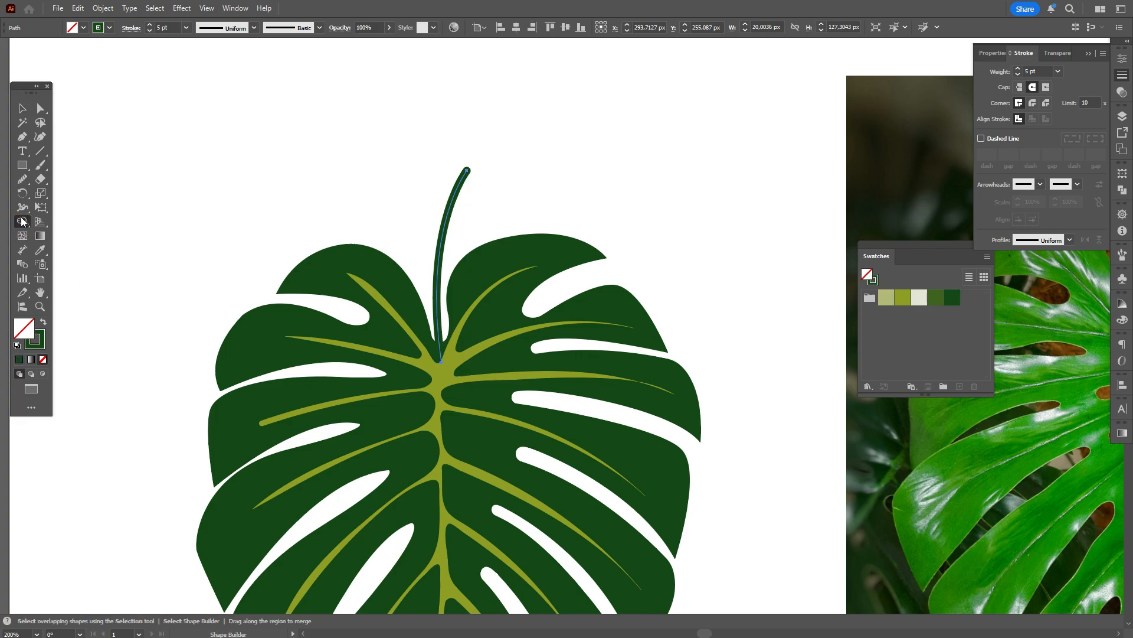
click(22, 209)
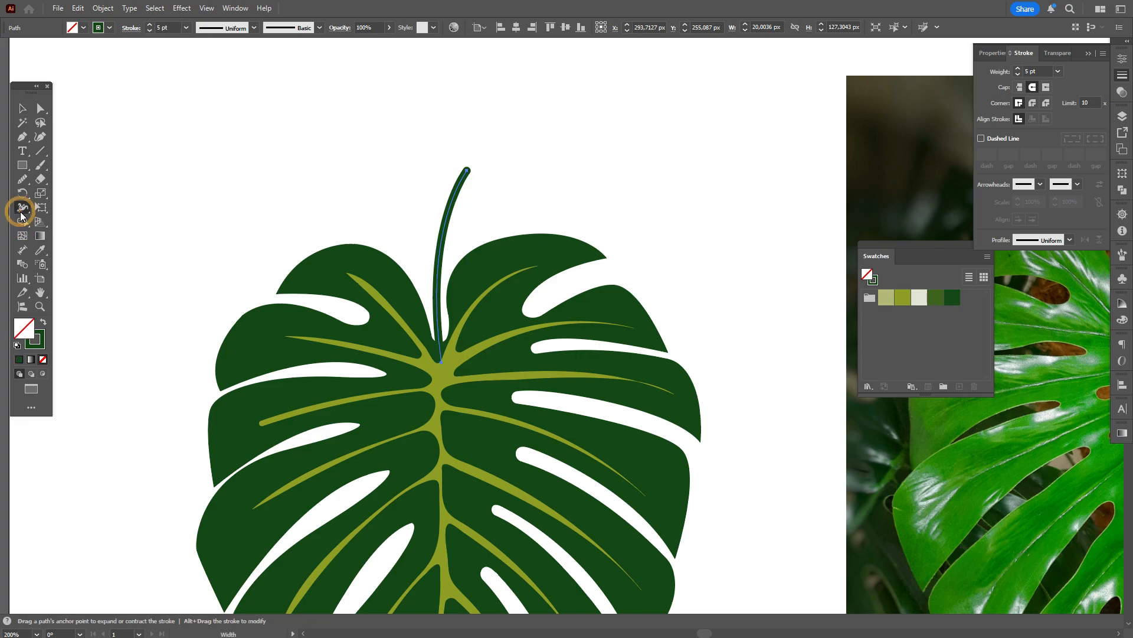
drag(21, 217, 70, 210)
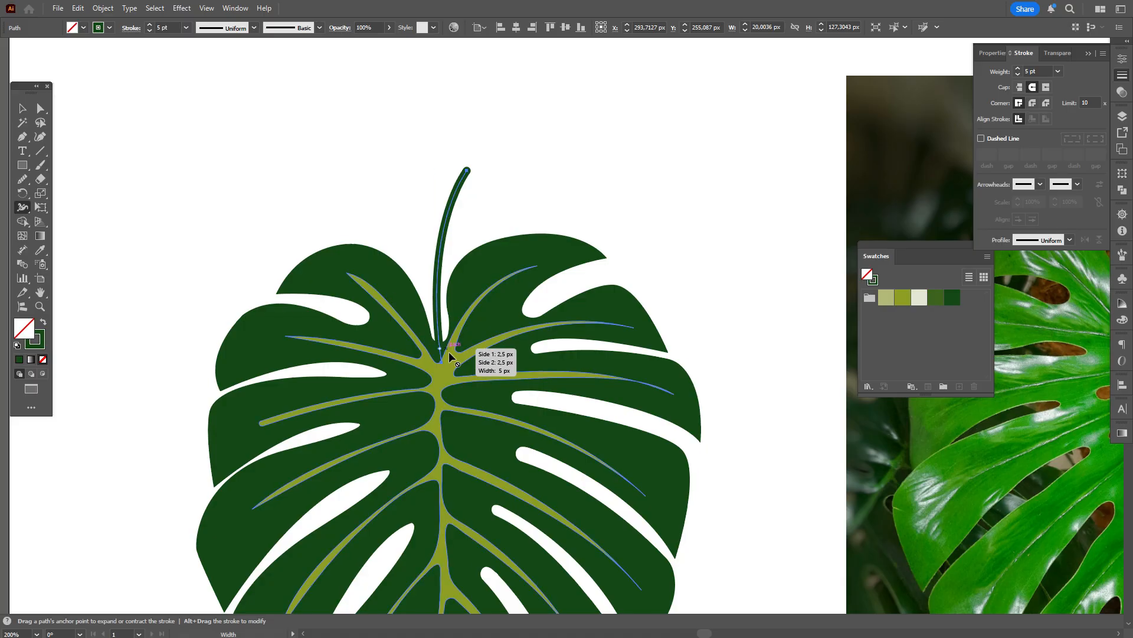
drag(442, 337, 444, 335)
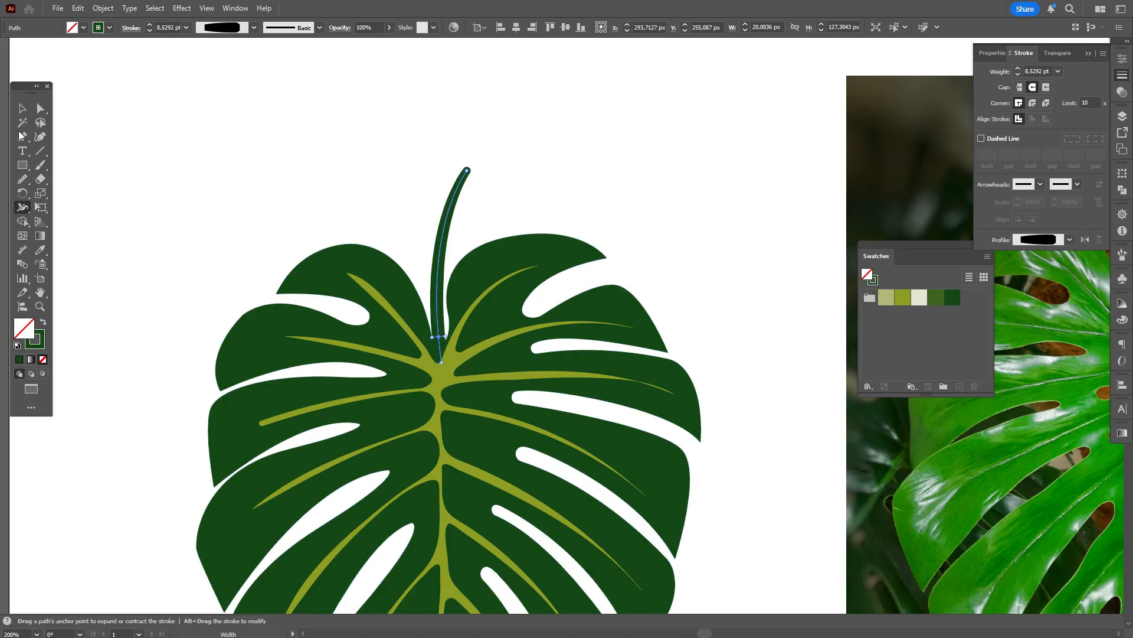
click(21, 108)
click(242, 131)
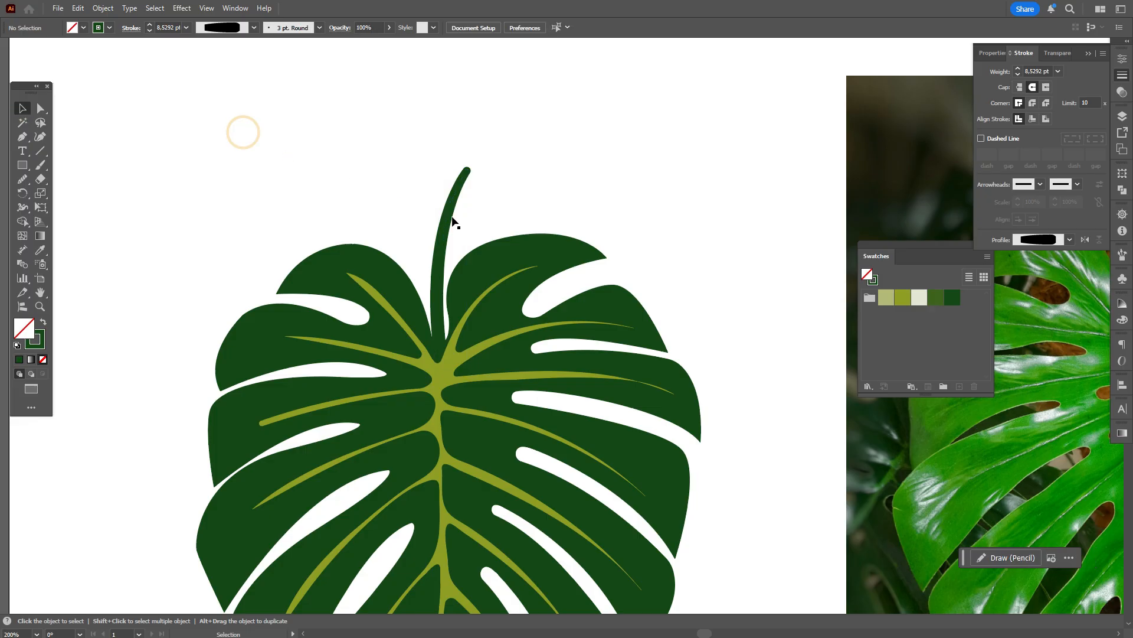
drag(449, 223, 450, 223)
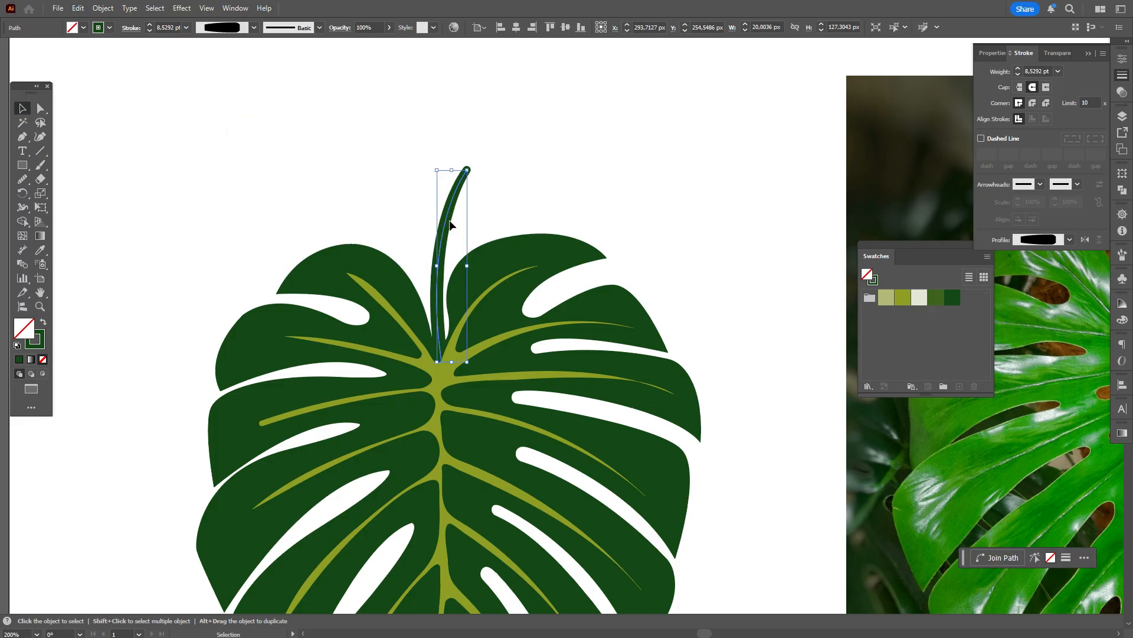
click(625, 165)
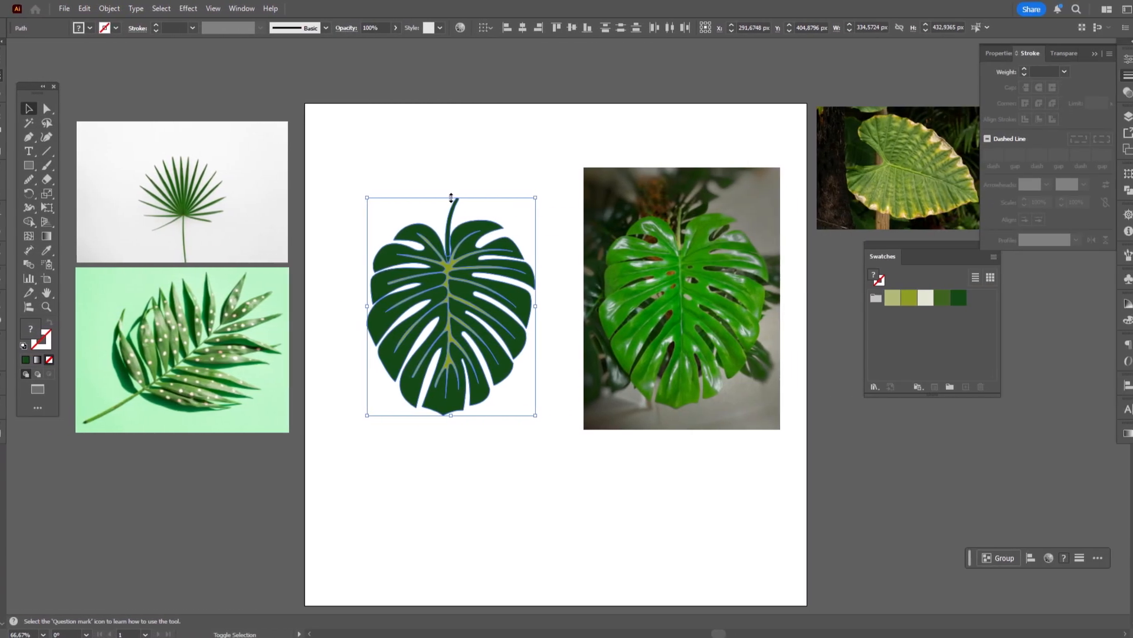
Scale the whole leaf proportionally to about 262 x 339 px and move it to the artboard's upper-left area.
drag(445, 200, 446, 234)
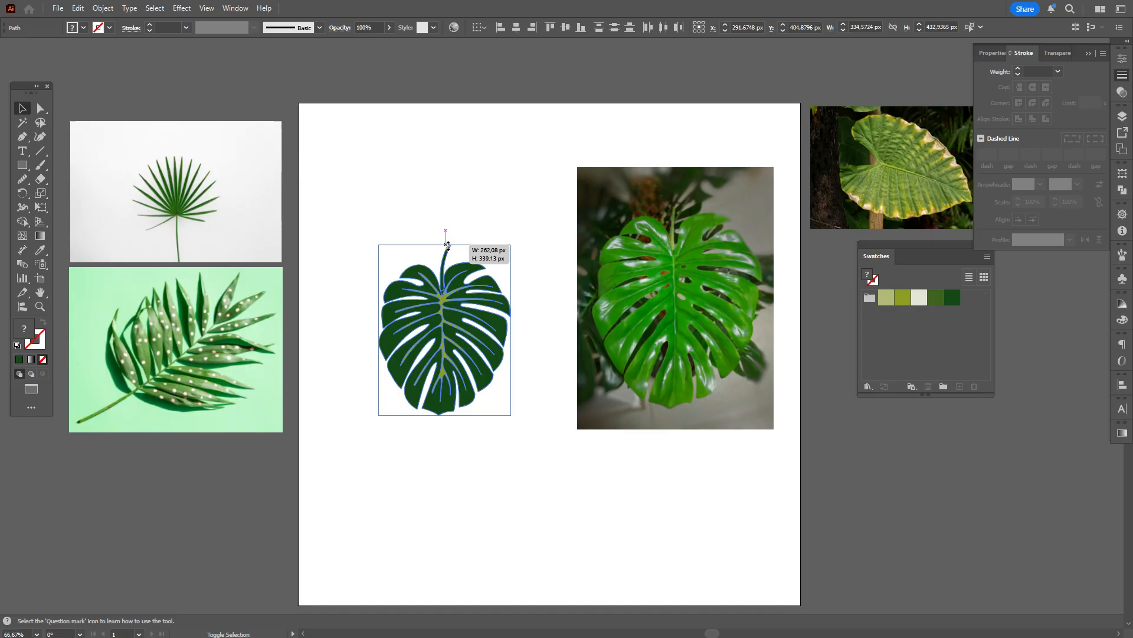
drag(483, 335, 431, 235)
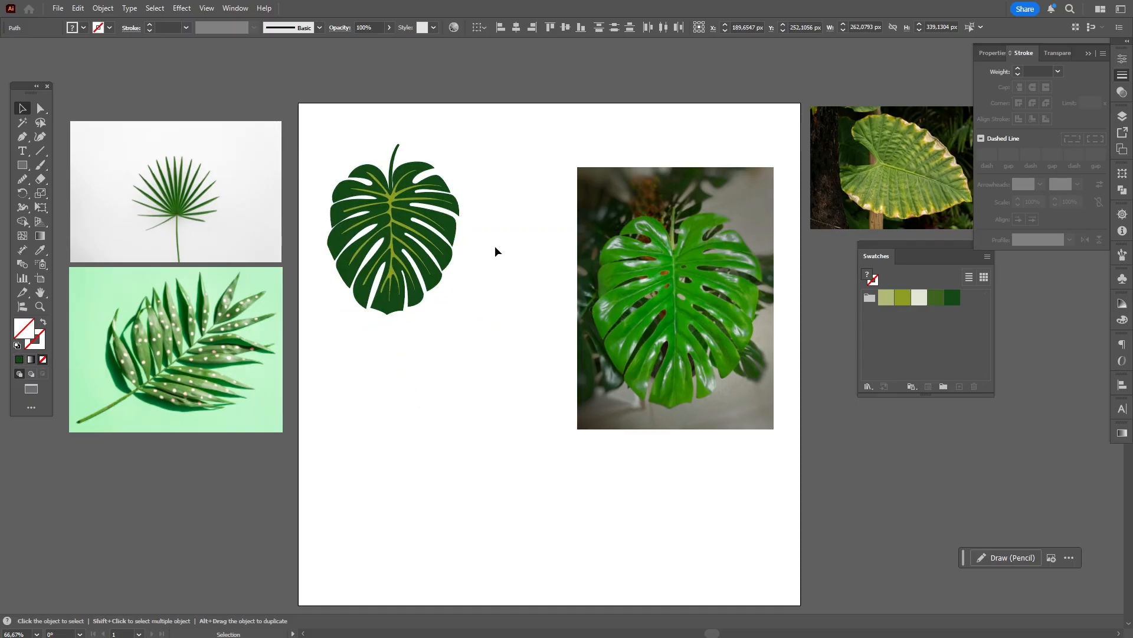
click(495, 246)
Delete the monstera reference photo from the artboard.
click(237, 354)
drag(706, 335, 696, 360)
key(Delete)
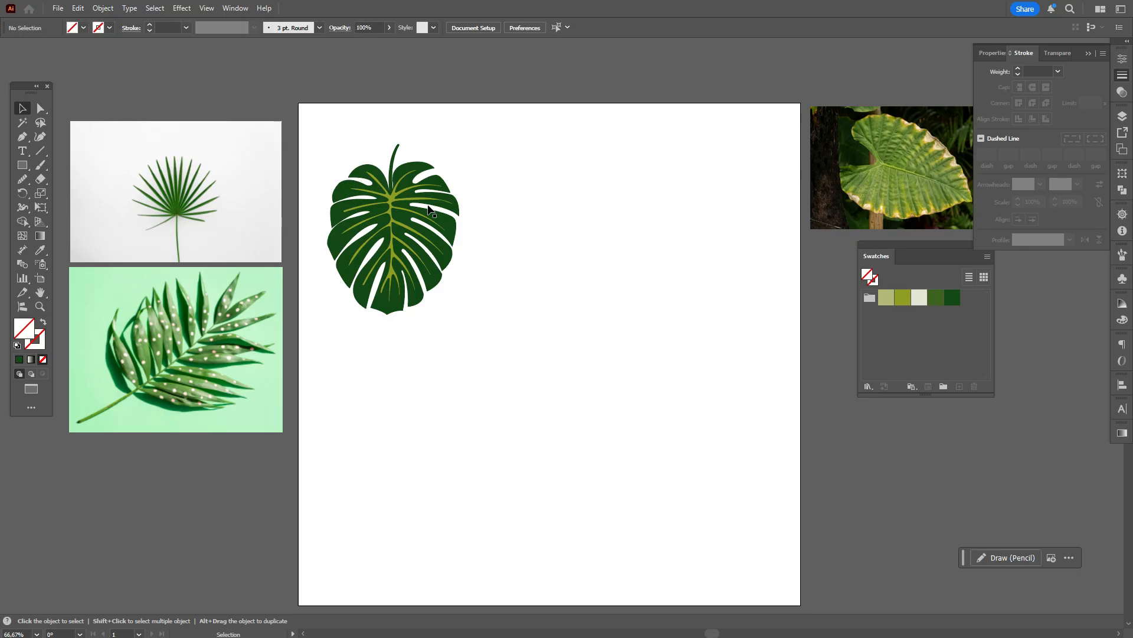
Duplicate the complete monstera leaf and place the copy beside the original, in the artboard's upper-right area.
click(431, 213)
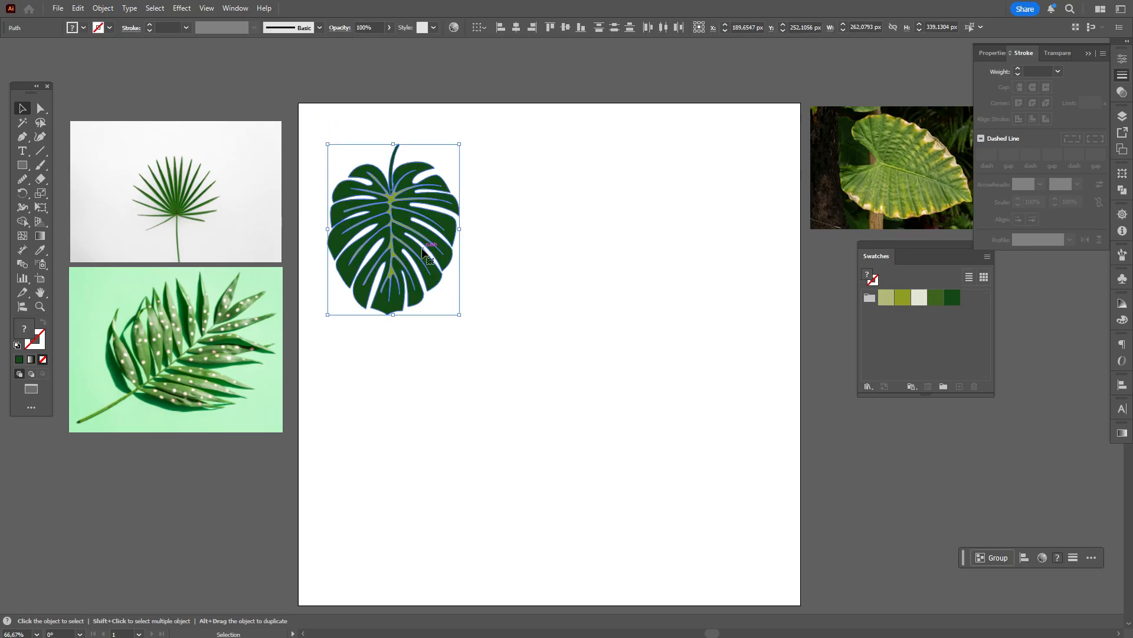
drag(434, 248, 651, 251)
click(759, 242)
Delete the stem and the olive veins from the duplicated leaf, leaving only its dark green shape.
drag(604, 138, 626, 156)
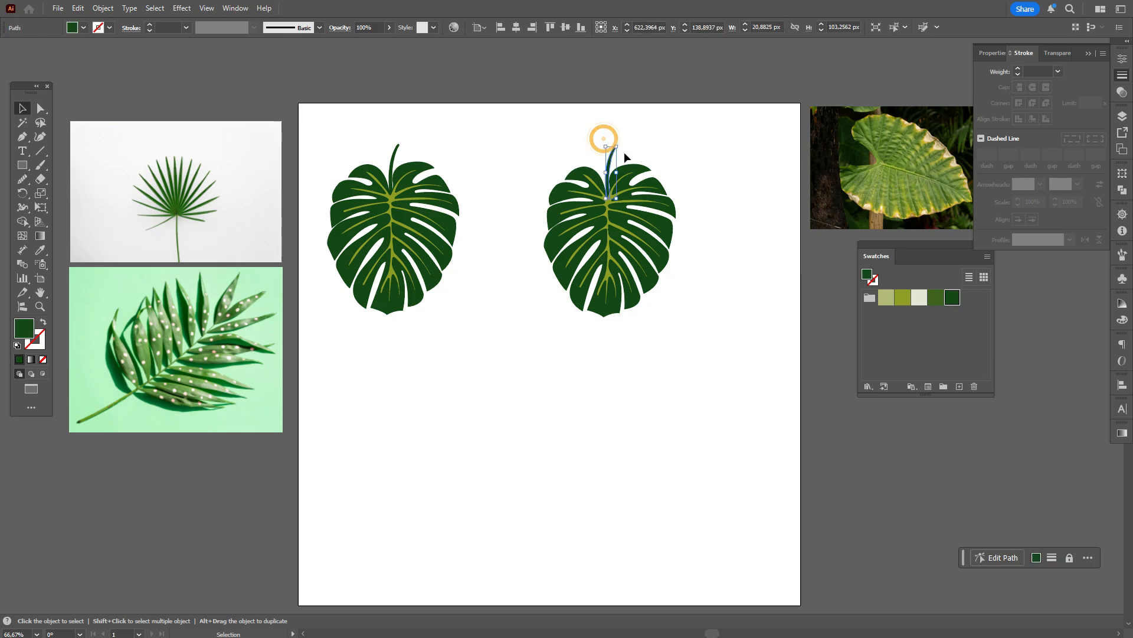
key(Delete)
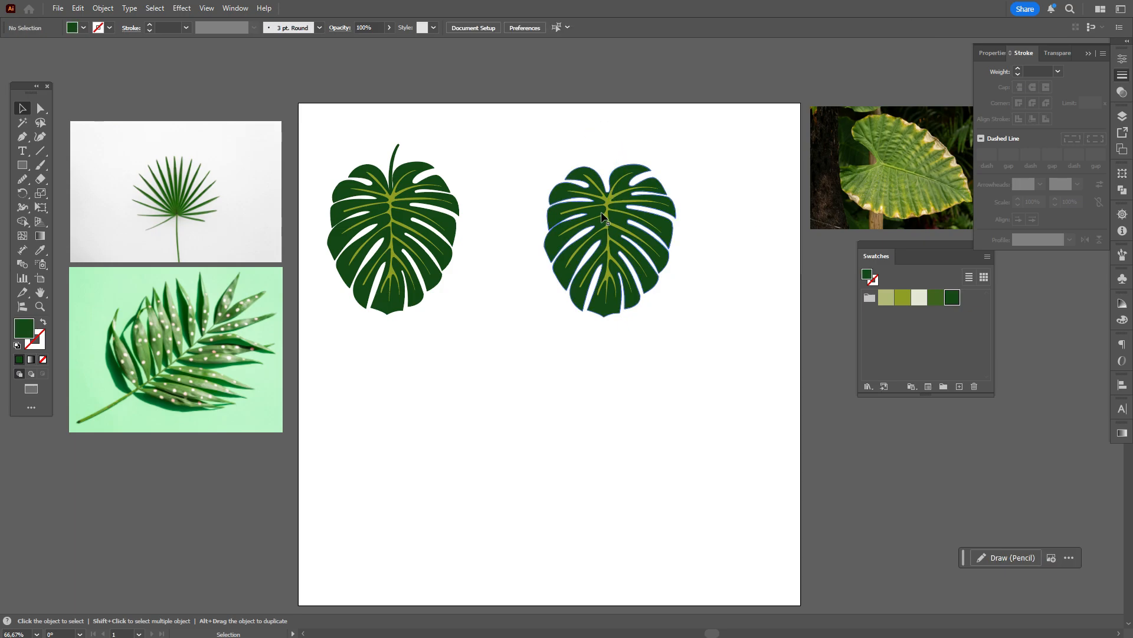
click(607, 201)
key(Delete)
click(712, 288)
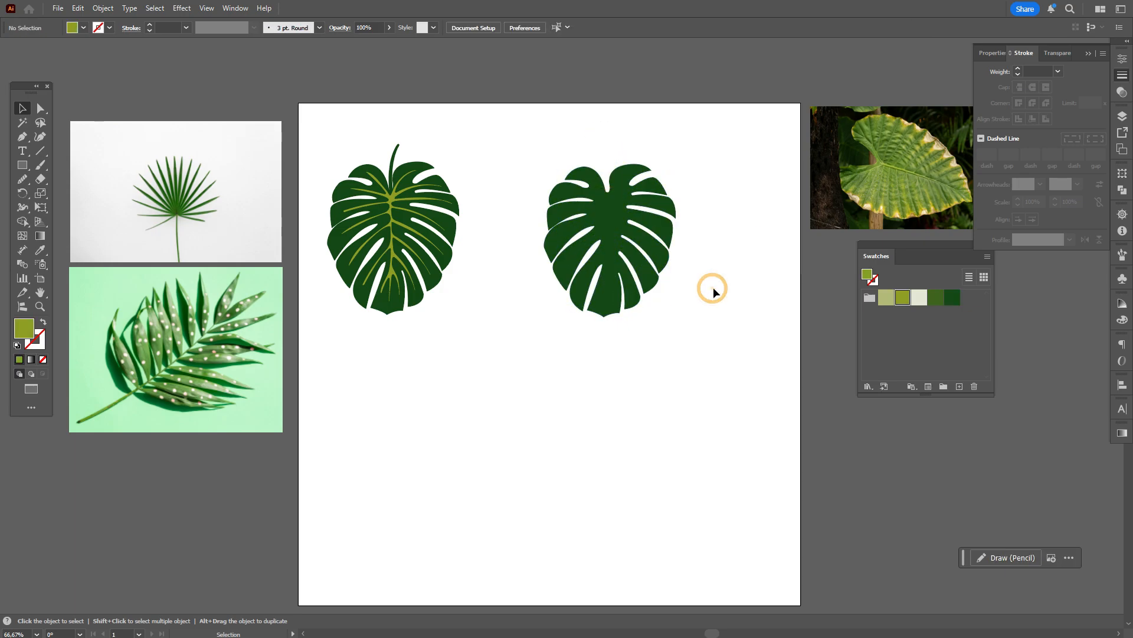
Draw a closed light olive Paintbrush outline around the copy's left half, with a wavy edge running down the leaf's middle.
click(884, 300)
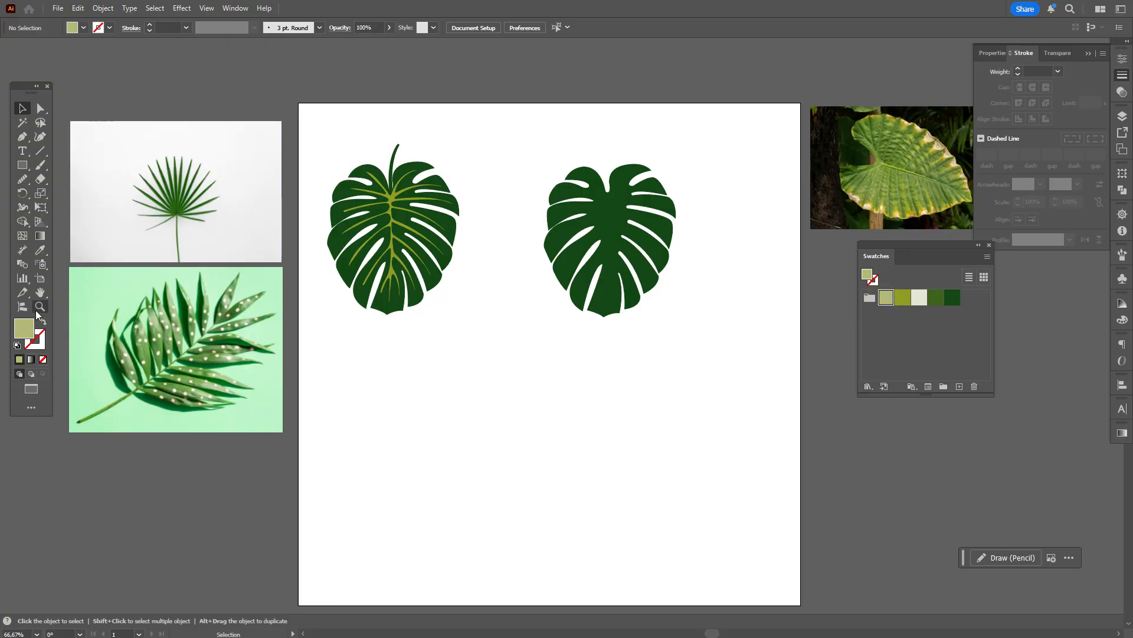
click(40, 306)
click(671, 267)
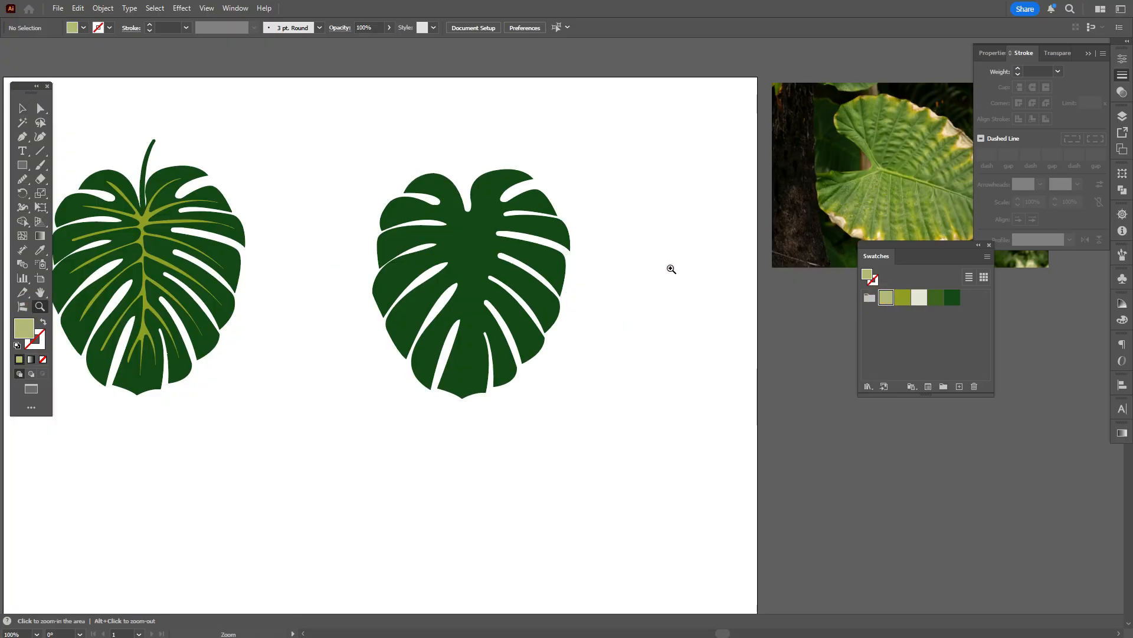
click(545, 337)
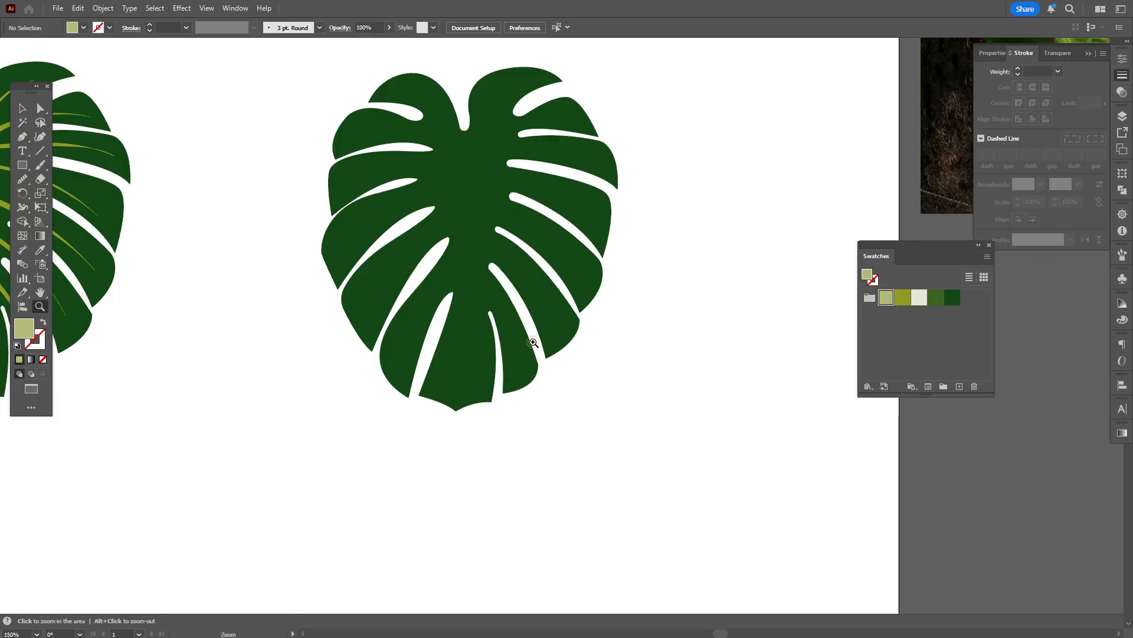
click(38, 168)
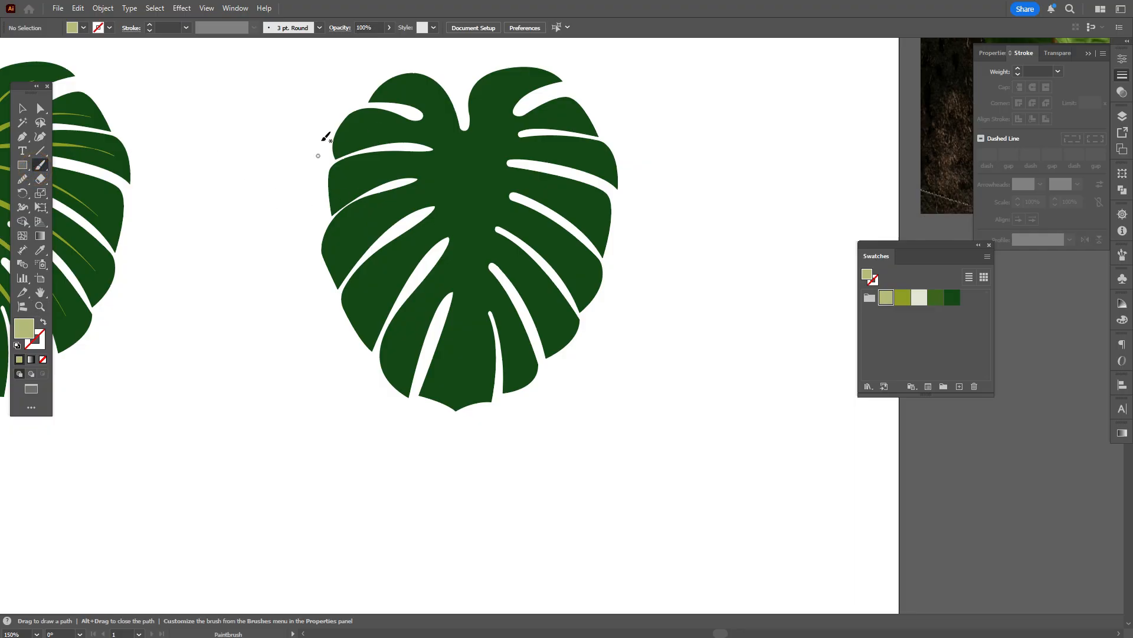
mouse_move(394, 79)
mouse_down()
mouse_move(438, 102)
mouse_move(453, 135)
mouse_up()
mouse_move(486, 169)
mouse_down()
mouse_move(438, 179)
mouse_move(465, 185)
mouse_up()
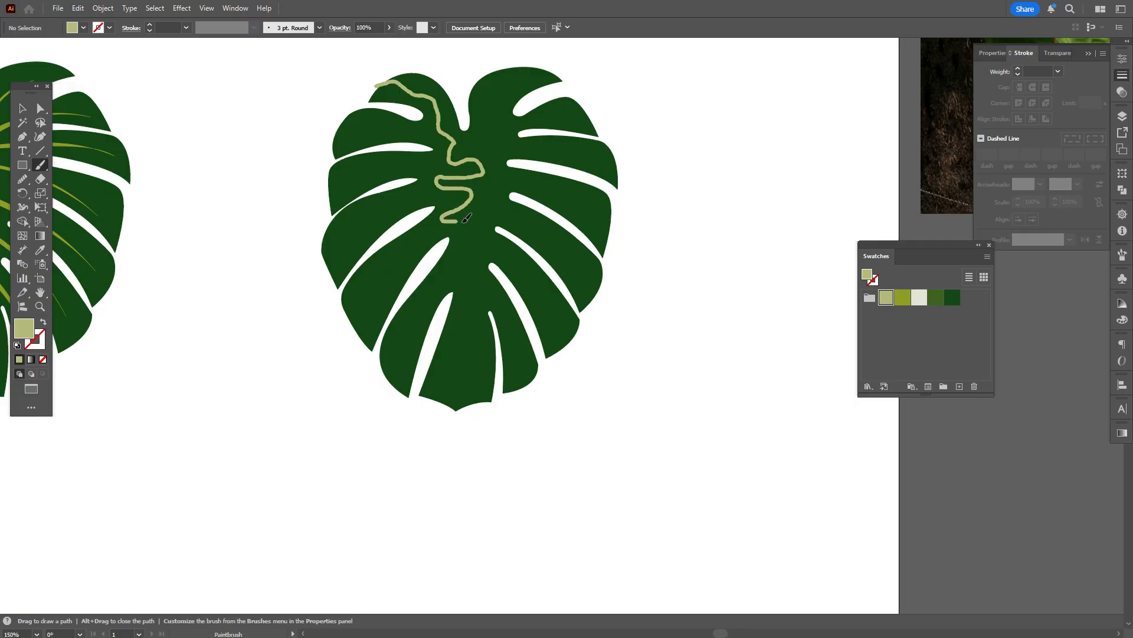
mouse_move(506, 257)
mouse_down()
mouse_move(463, 328)
mouse_move(307, 147)
mouse_up()
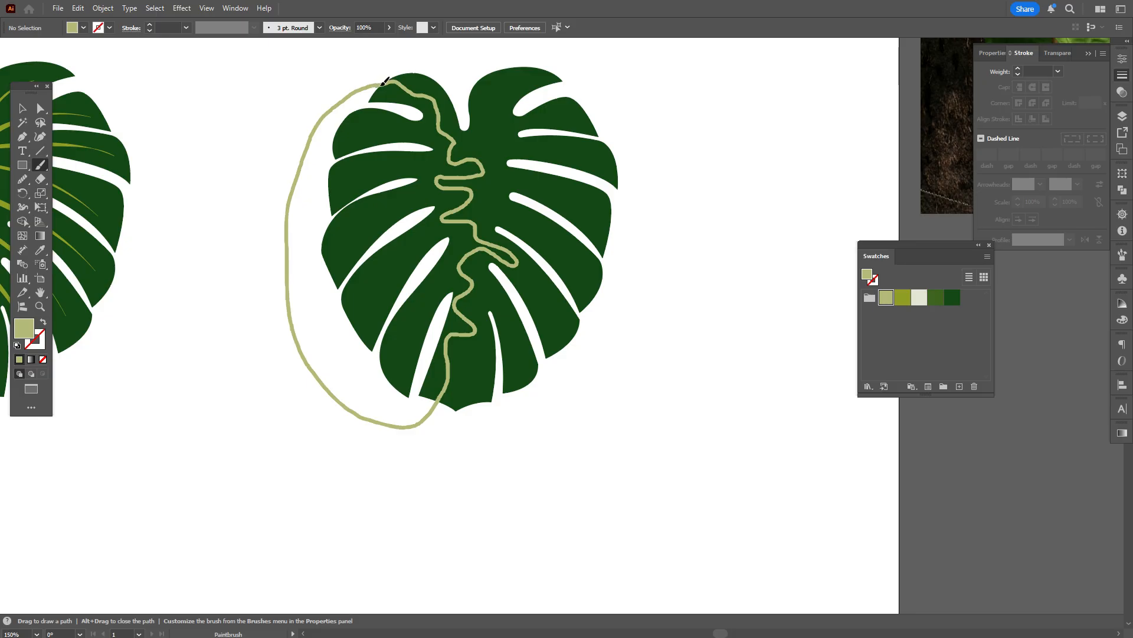
drag(384, 80, 381, 84)
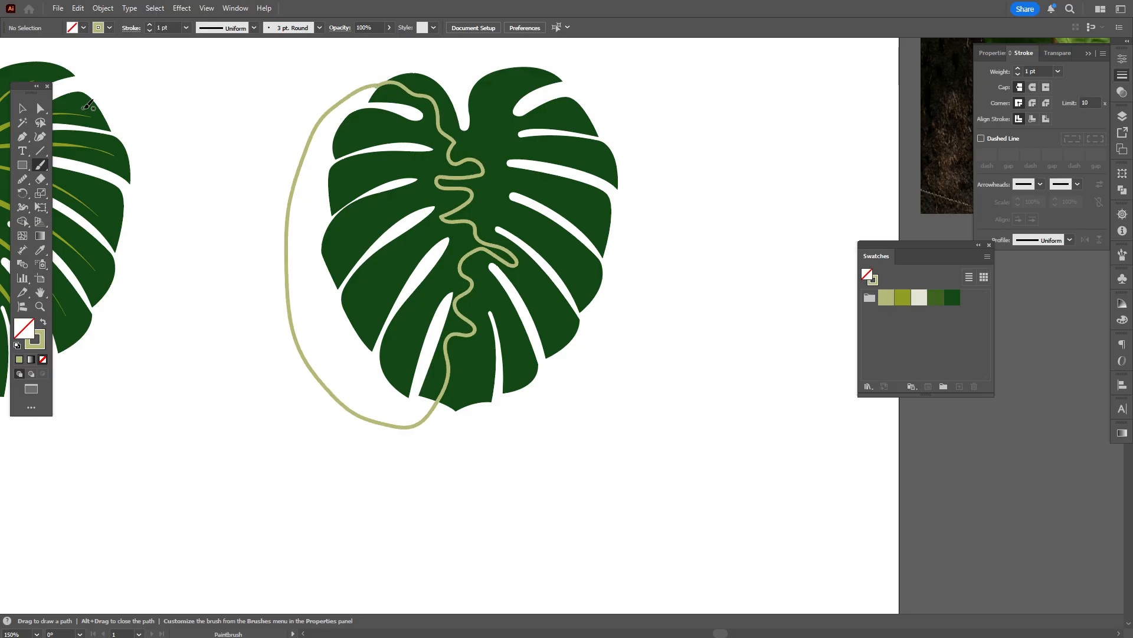
Swap the wavy outline's stroke and fill so the shape is filled with light olive and has no stroke.
key(v)
click(338, 100)
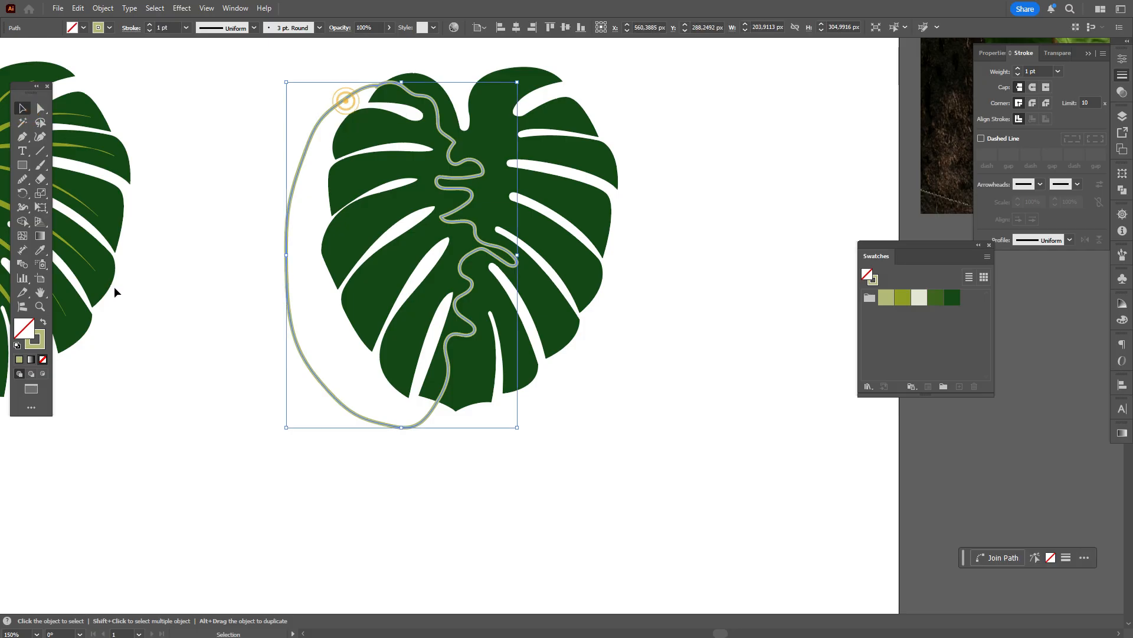
click(41, 325)
Use the Shape Builder tool on the light olive shape and the leaf to remove the area outside the leaf's outline.
click(572, 195)
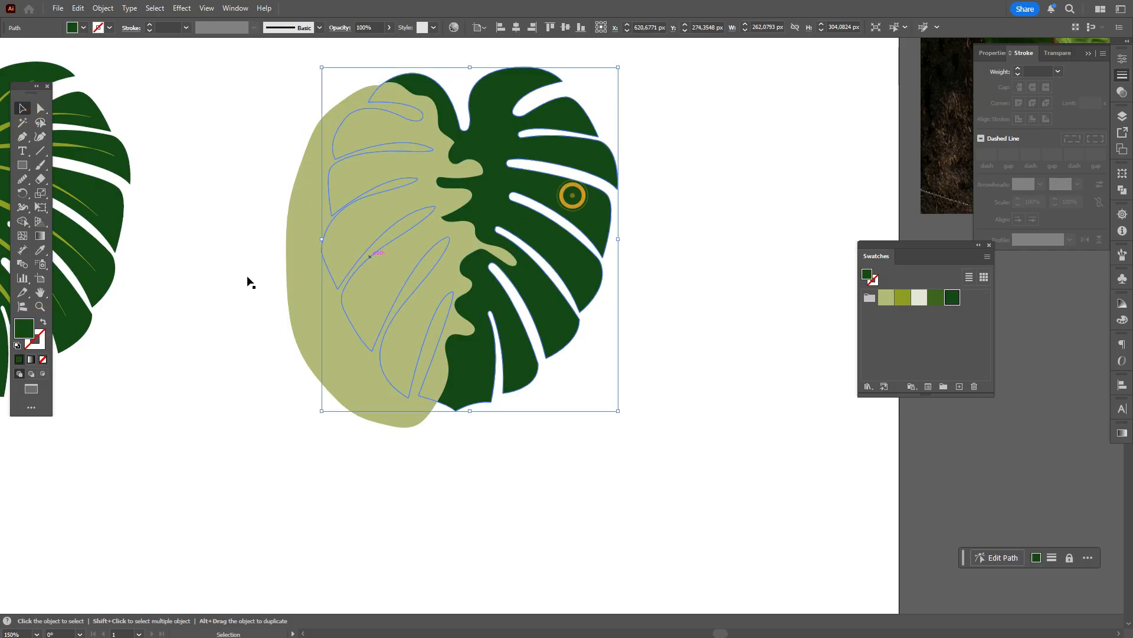
shift+click(299, 236)
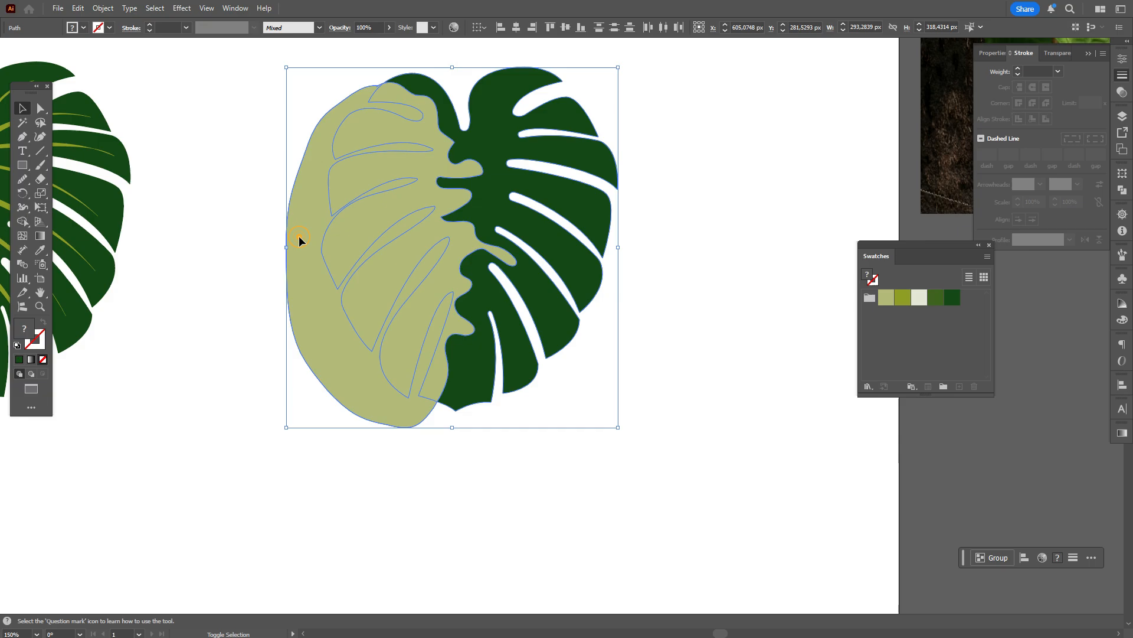
click(23, 221)
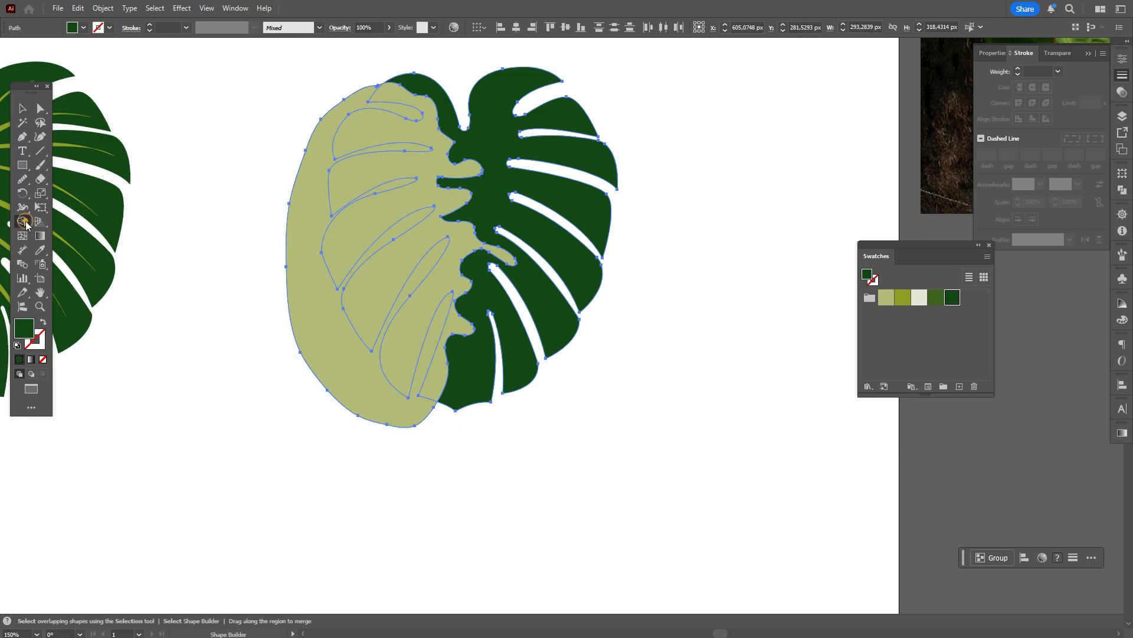
alt+click(328, 353)
key(v)
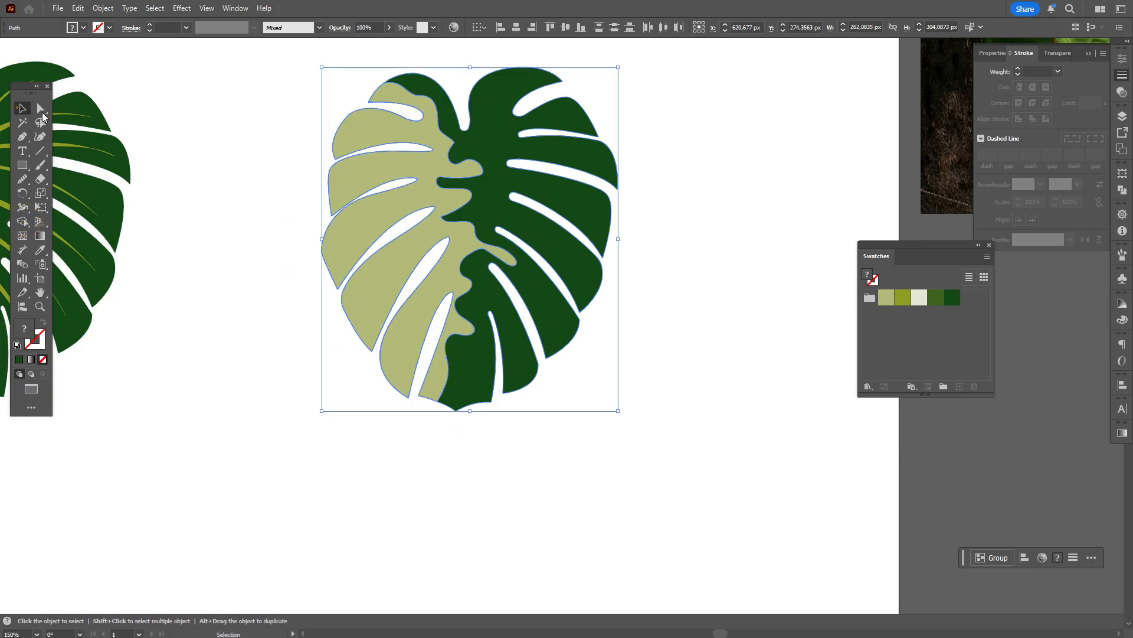
click(209, 112)
scroll(718, 278, up, 2)
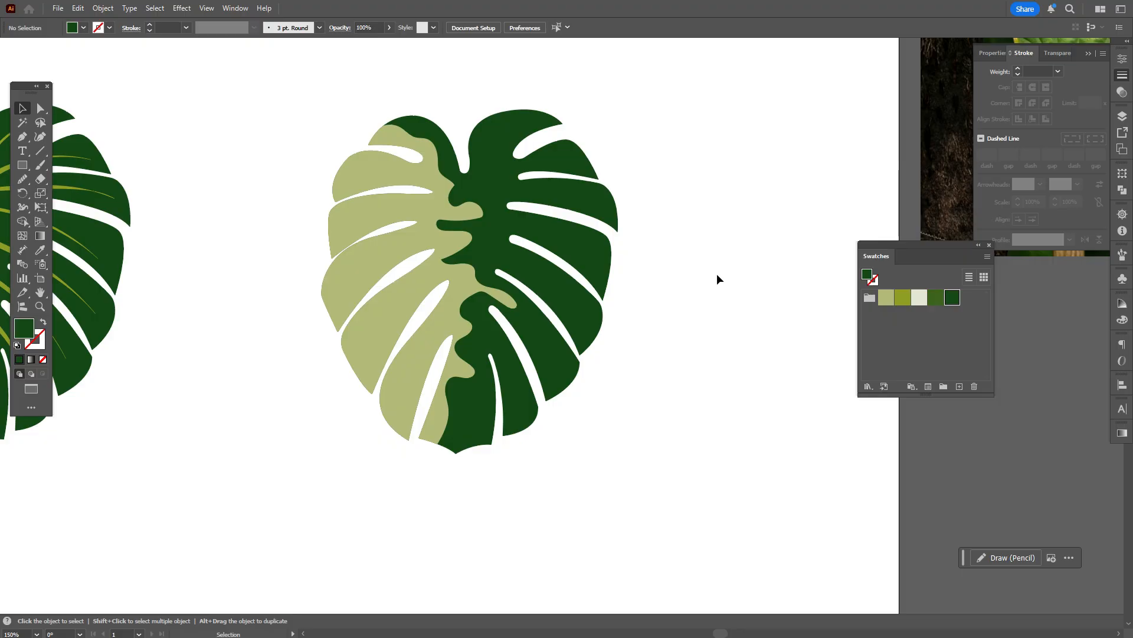
Round two sharp corners on the light olive shape's wavy edge with the Direct Selection tool, the upper one by about 11.5 px.
click(366, 277)
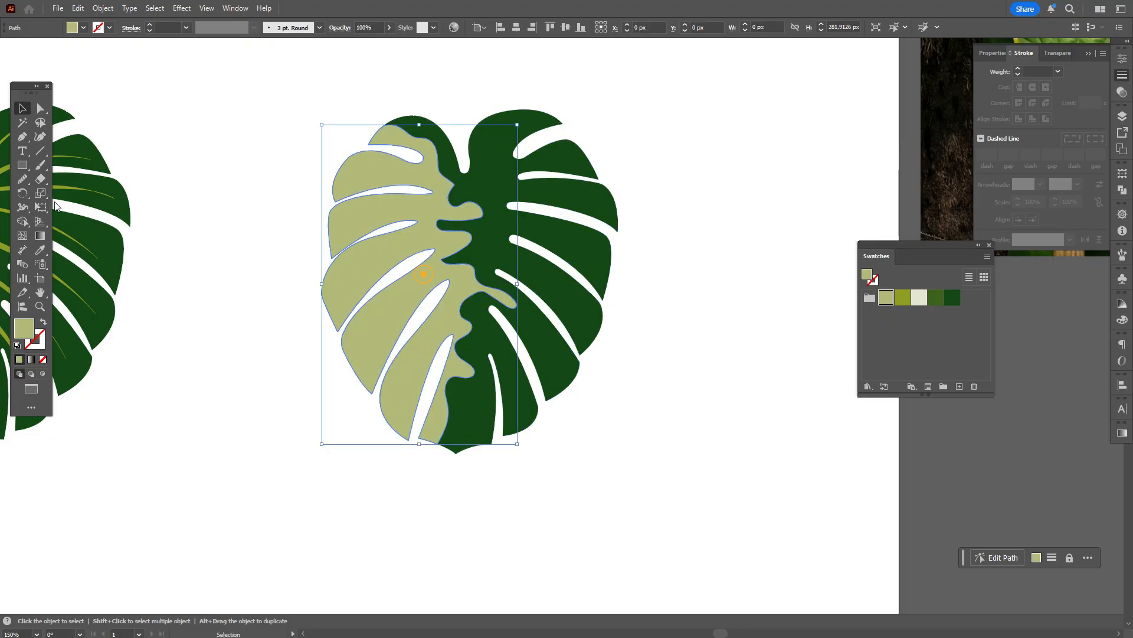
click(35, 110)
click(440, 259)
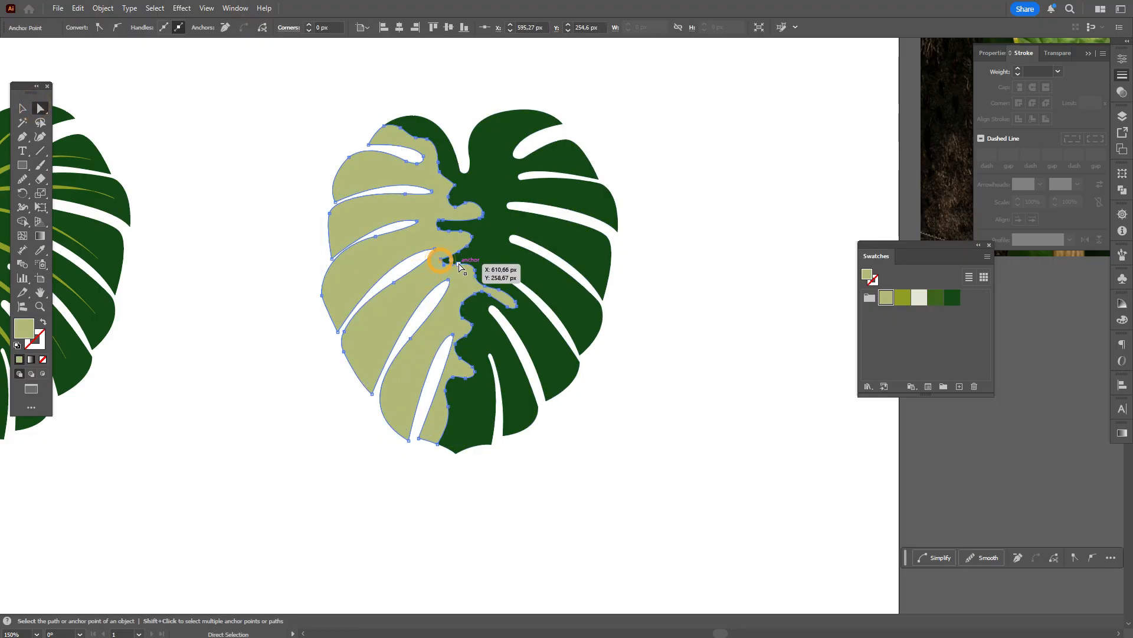
click(455, 185)
drag(448, 186, 439, 188)
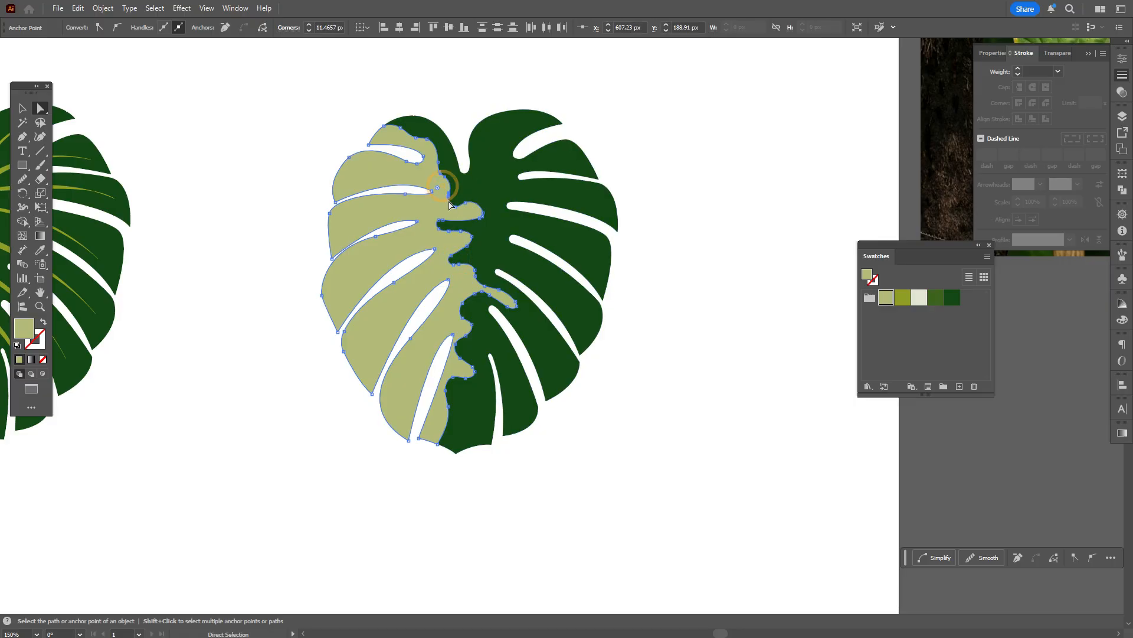
click(655, 382)
scroll(657, 382, up, 1)
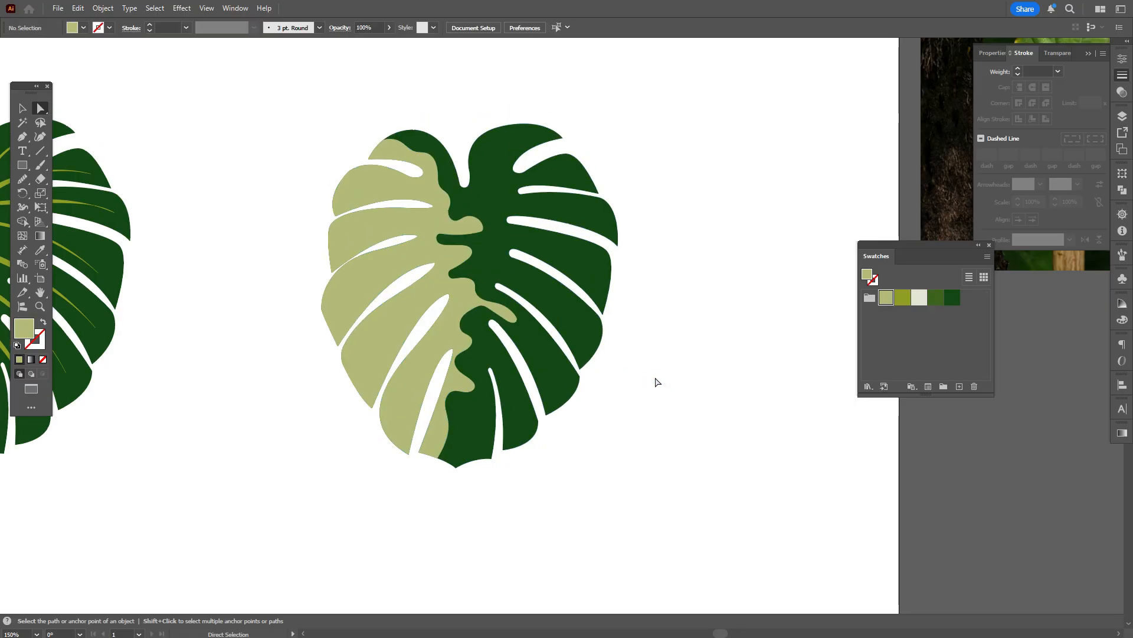
Draw five small closed light olive Paintbrush outlines as irregular patches across the dark green right half of the leaf.
click(40, 165)
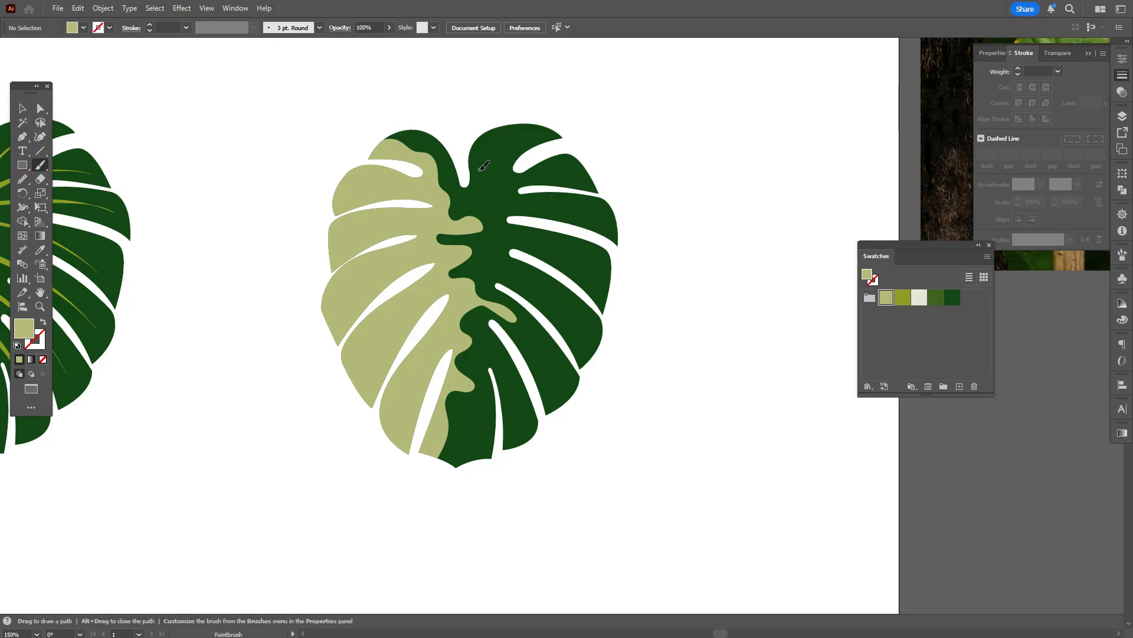
mouse_move(479, 170)
mouse_down()
mouse_move(515, 135)
mouse_move(517, 148)
mouse_move(480, 168)
mouse_up()
drag(578, 212, 579, 213)
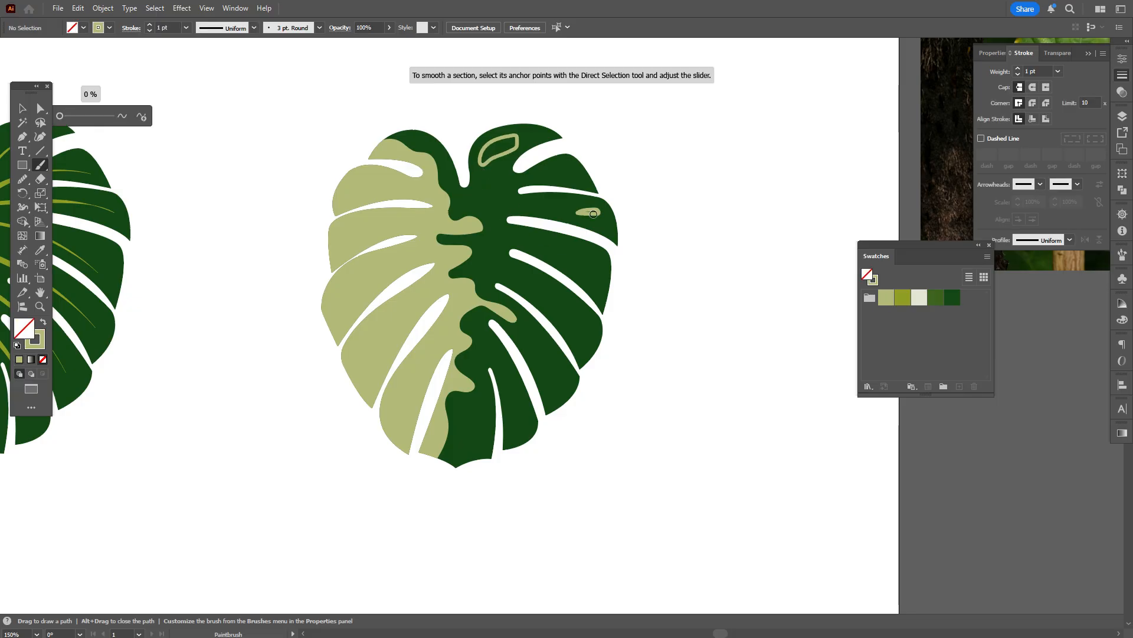
mouse_move(510, 237)
mouse_down()
mouse_move(524, 237)
mouse_move(511, 239)
mouse_up()
drag(549, 362, 548, 366)
drag(532, 281, 529, 281)
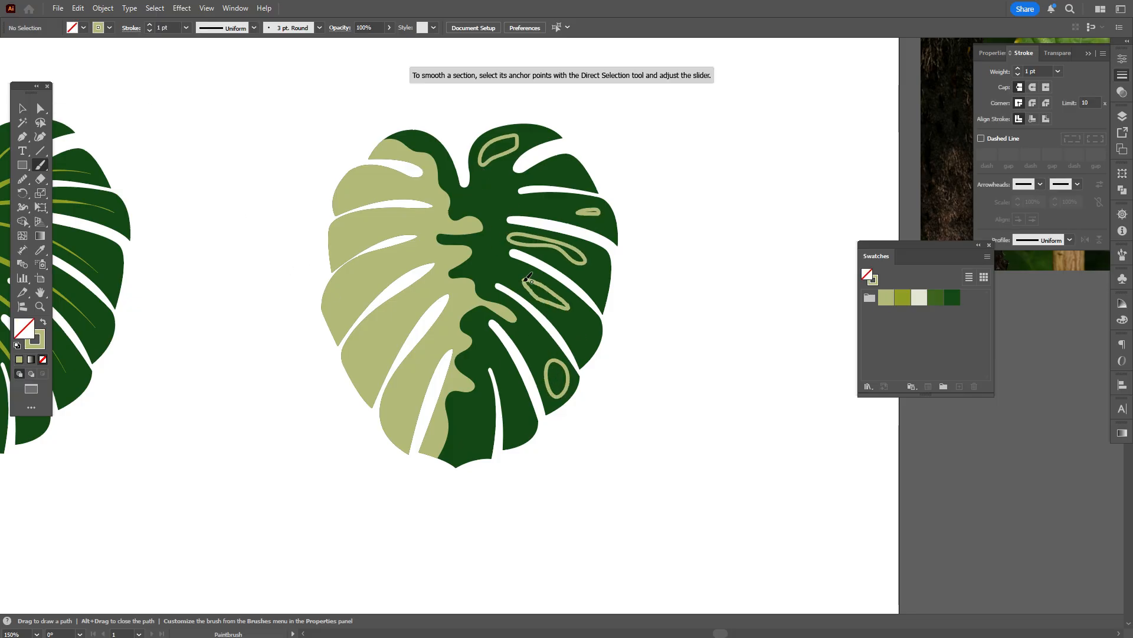
Swap the stroke and fill of all five patch outlines so they are filled with light olive and have no stroke.
key(v)
click(507, 153)
click(590, 214)
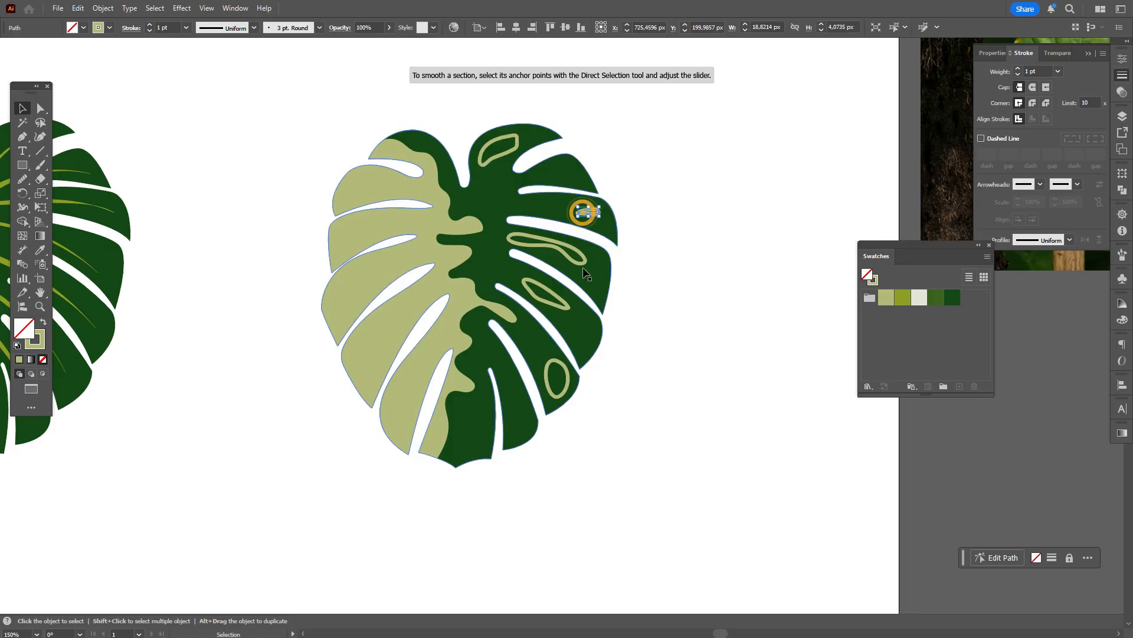
shift+click(499, 154)
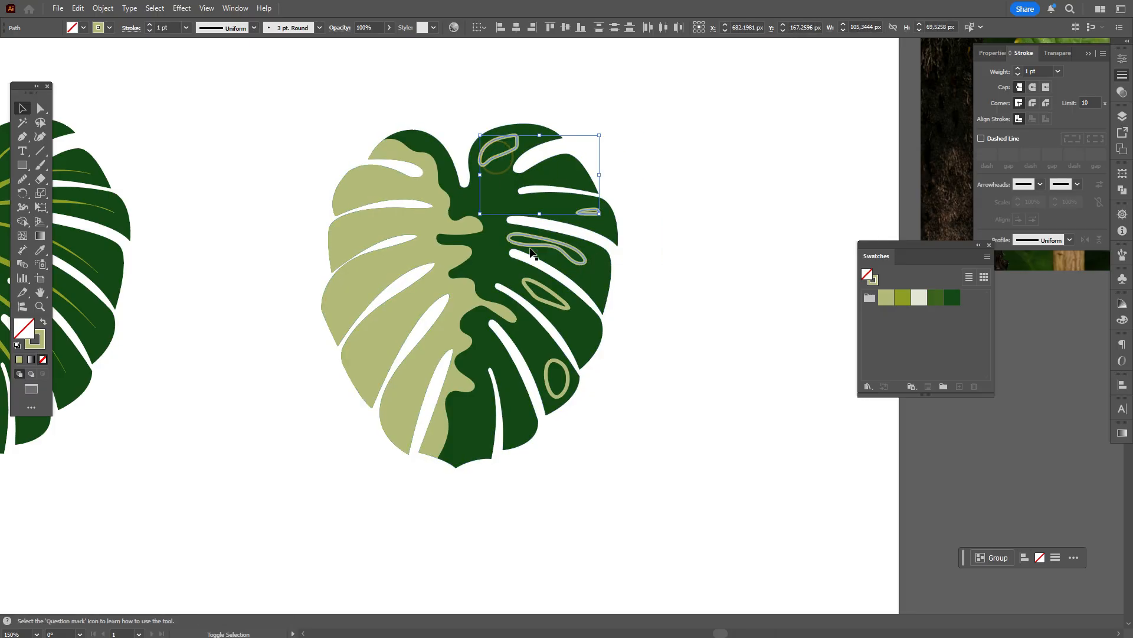
shift+click(534, 255)
shift+click(551, 295)
shift+click(559, 375)
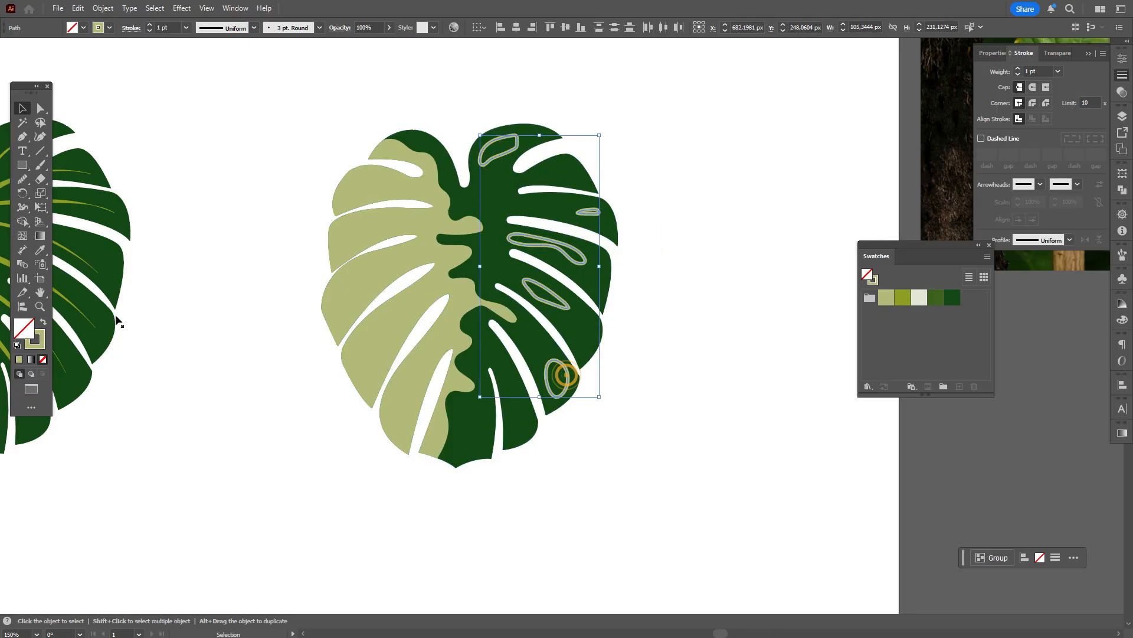
click(44, 323)
click(253, 332)
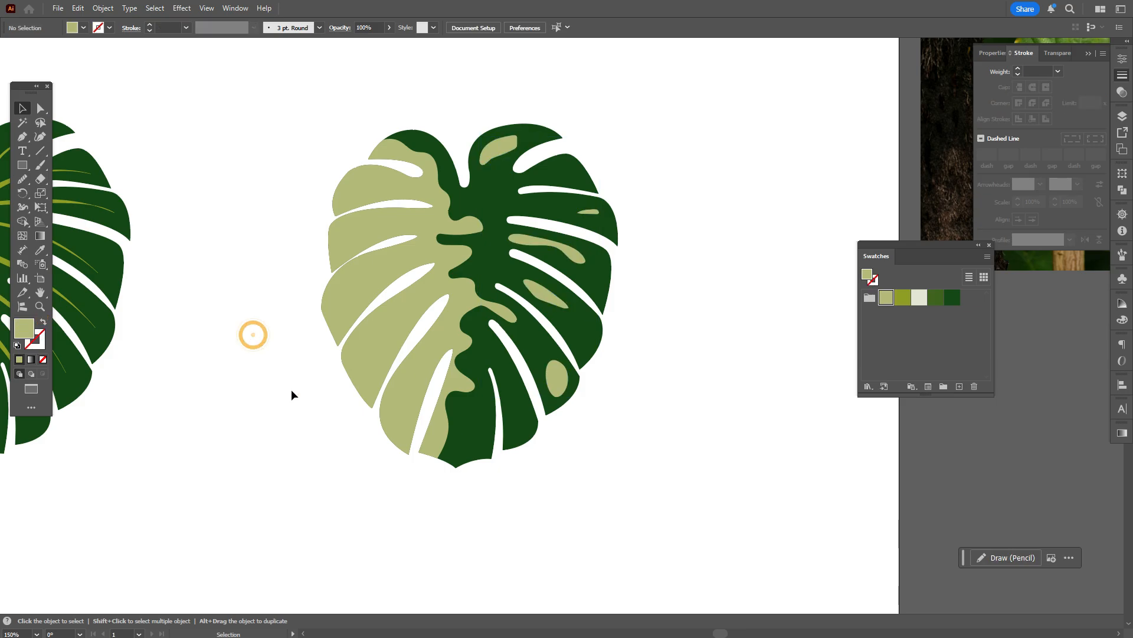
Change the variegated leaf's dark green base shape to the medium green swatch.
click(14, 633)
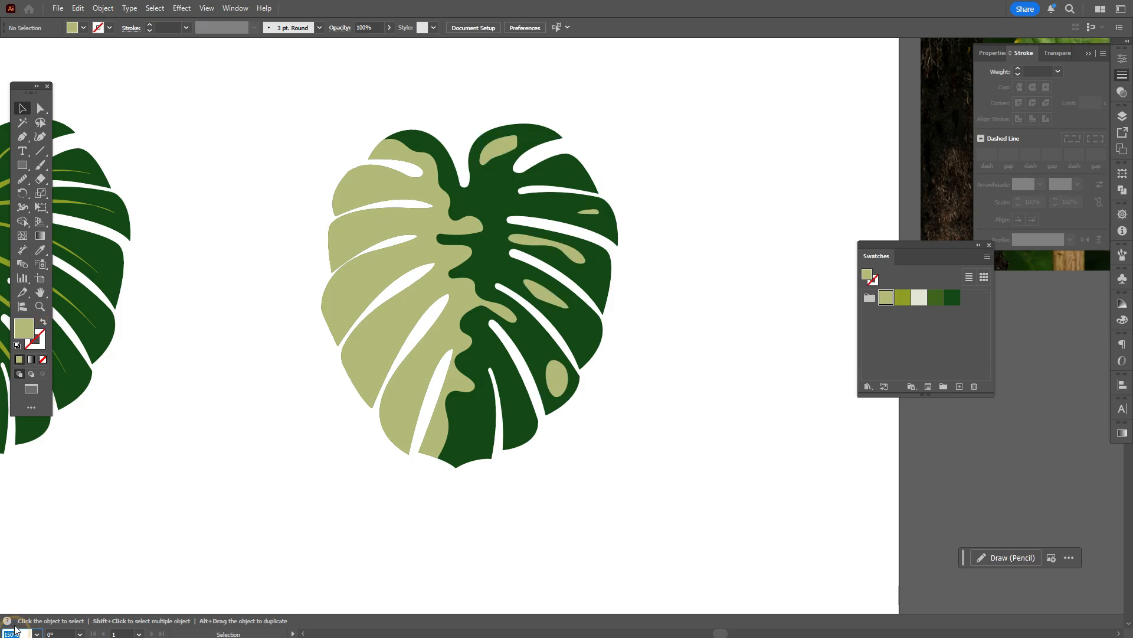
text(70)
key(Return)
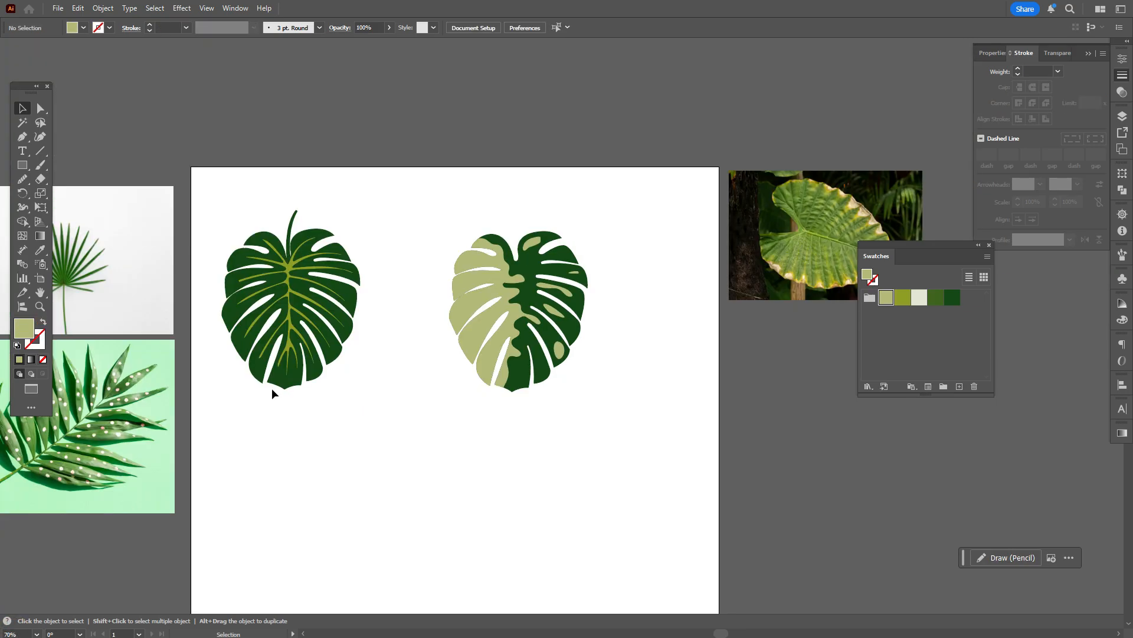
key(h)
drag(276, 333, 273, 299)
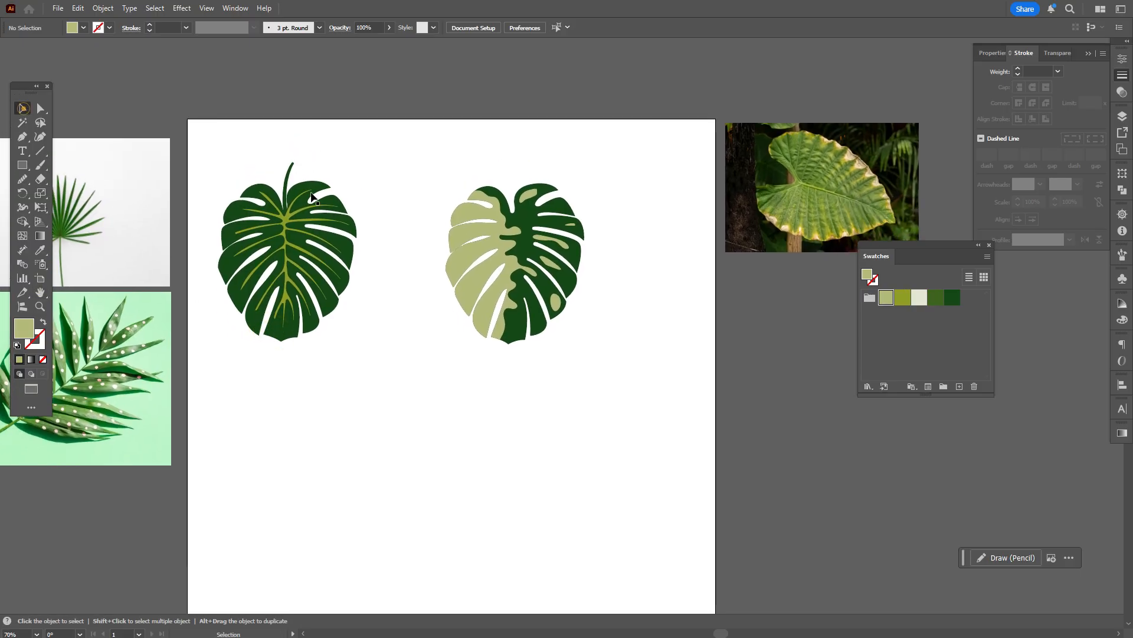
click(22, 107)
click(577, 261)
click(936, 297)
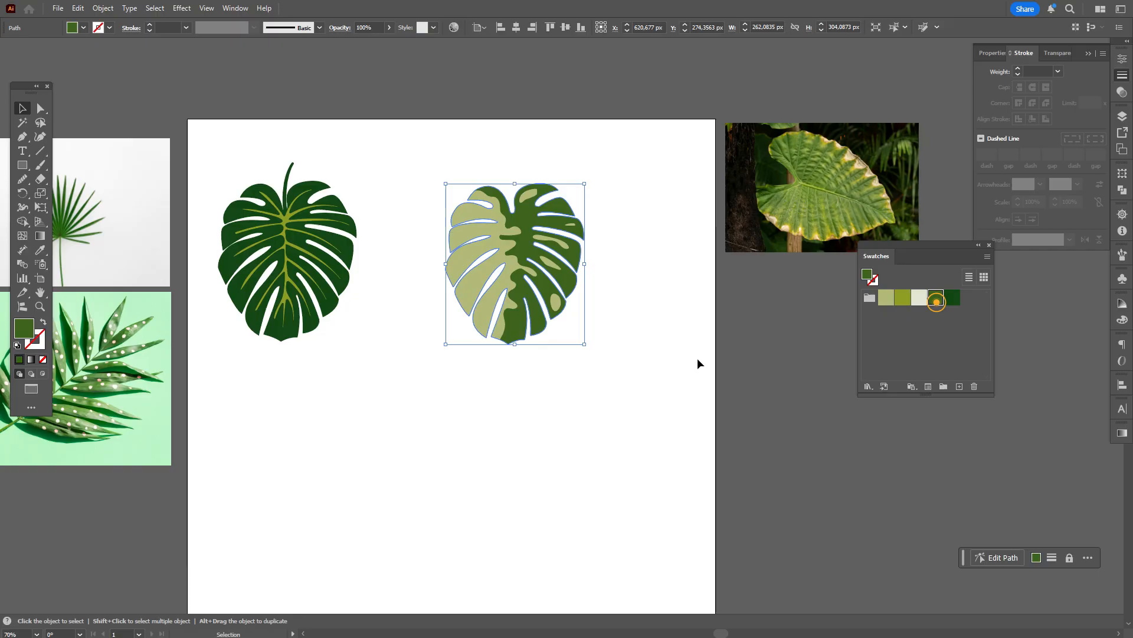
click(697, 359)
Group the parts of each monstera leaf and move the two leaves close together near the artboard's top edge.
drag(451, 167, 611, 383)
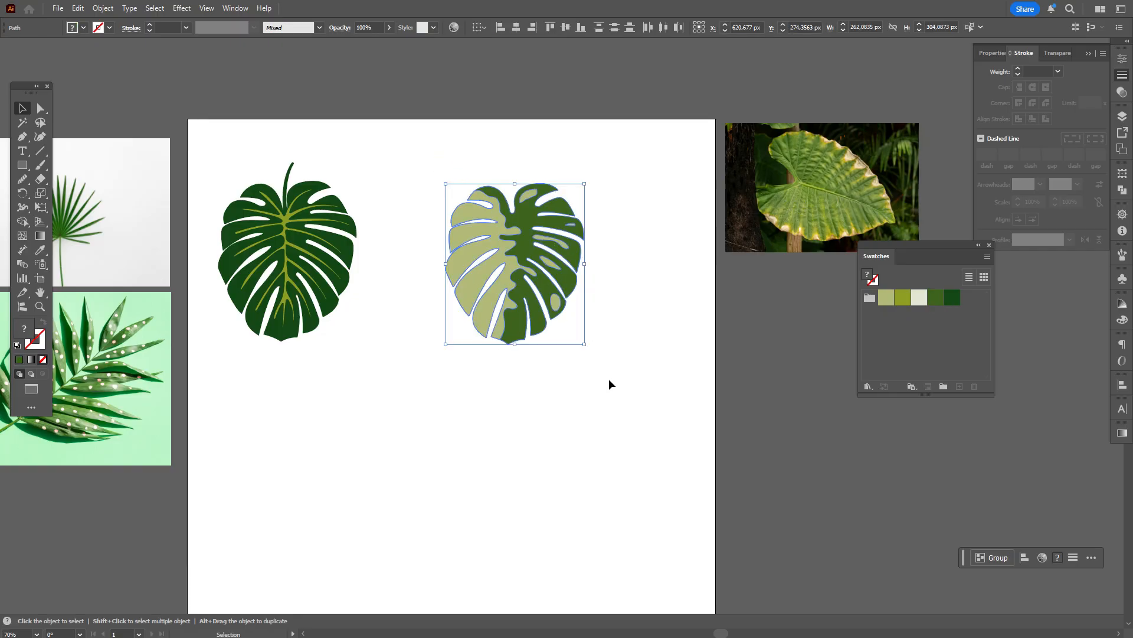
drag(248, 175, 360, 363)
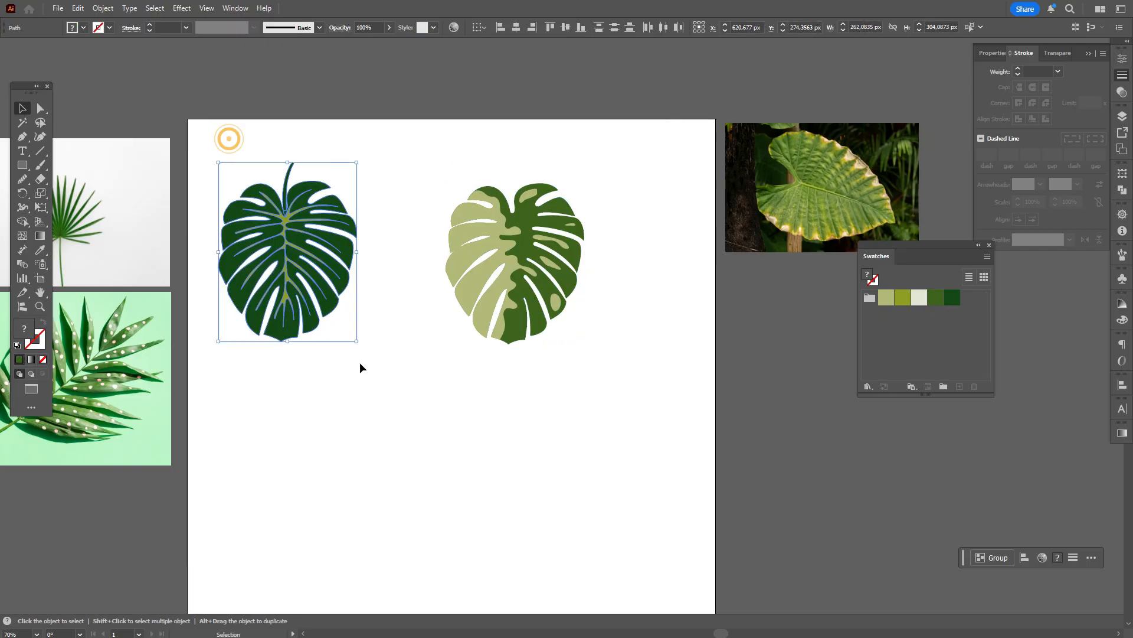
drag(315, 311, 325, 294)
drag(437, 173, 481, 307)
Move the photo of the dotted palm leaf onto the artboard, below the two monstera leaves.
click(40, 291)
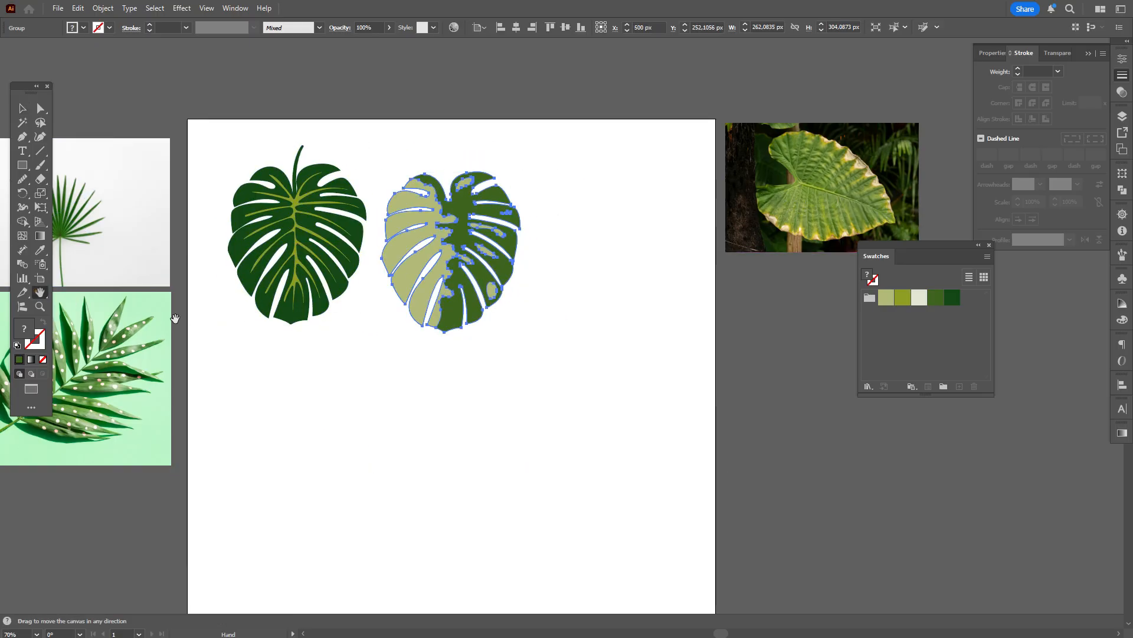
drag(308, 329, 434, 271)
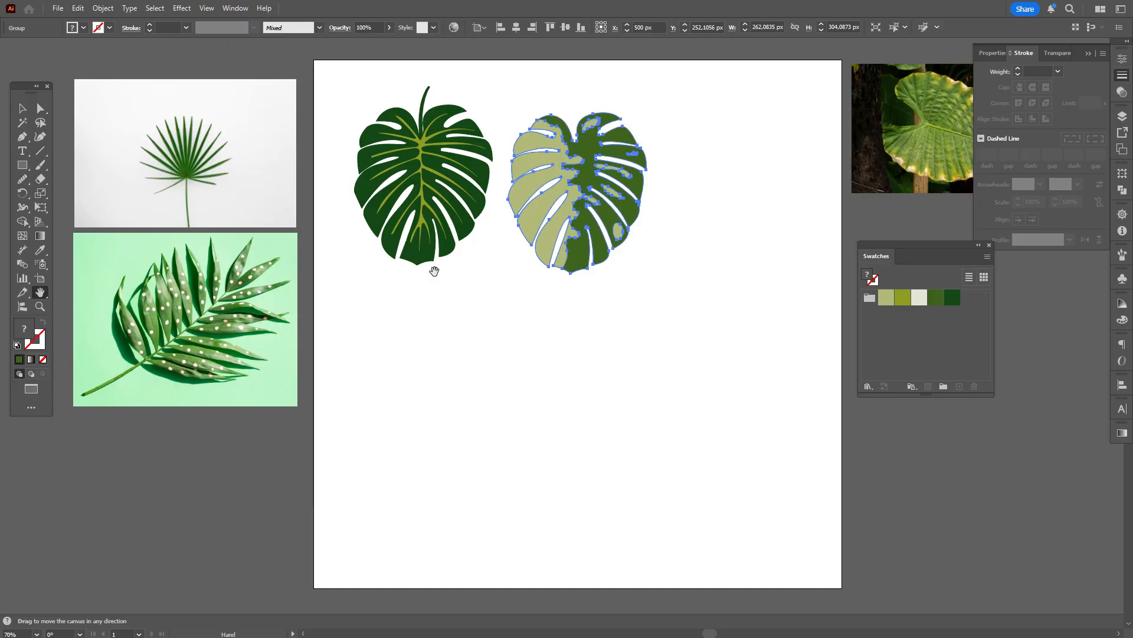
click(22, 108)
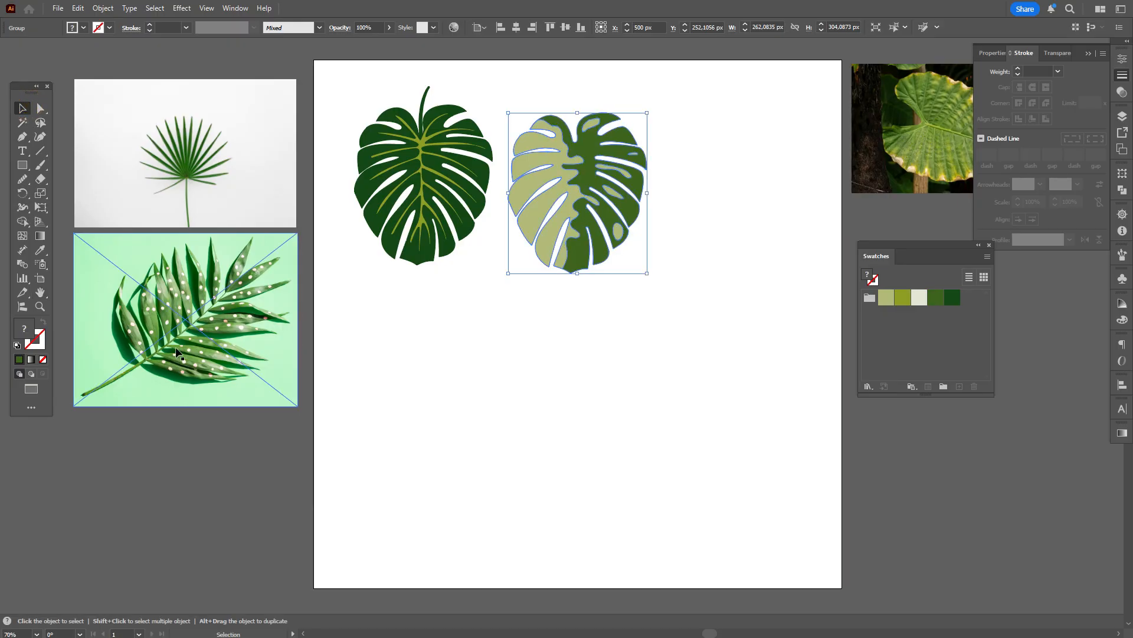
drag(177, 350, 497, 476)
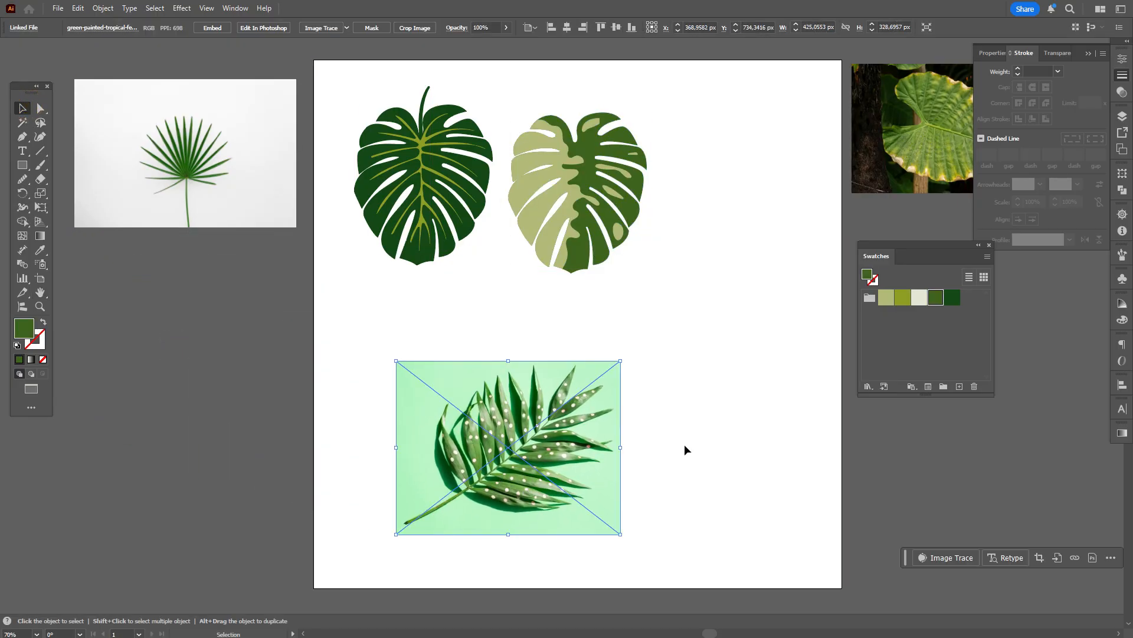
click(685, 448)
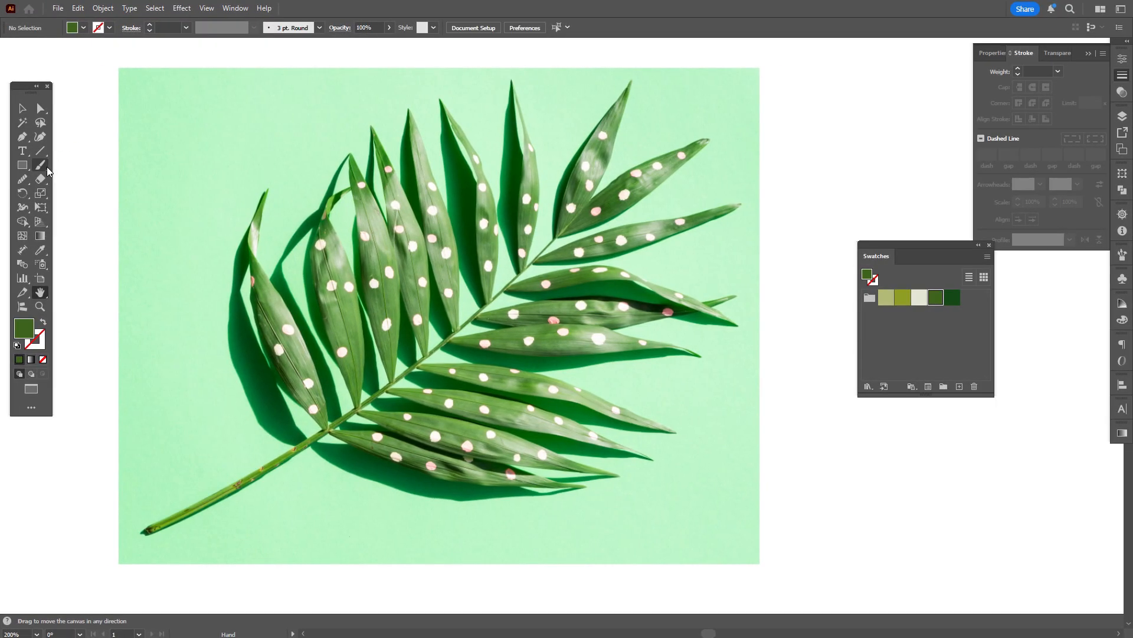
Accept the Paintbrush options with fidelity midway between Accurate and Smooth, and set an olive stroke (8f9e25) with no fill.
double_click(42, 166)
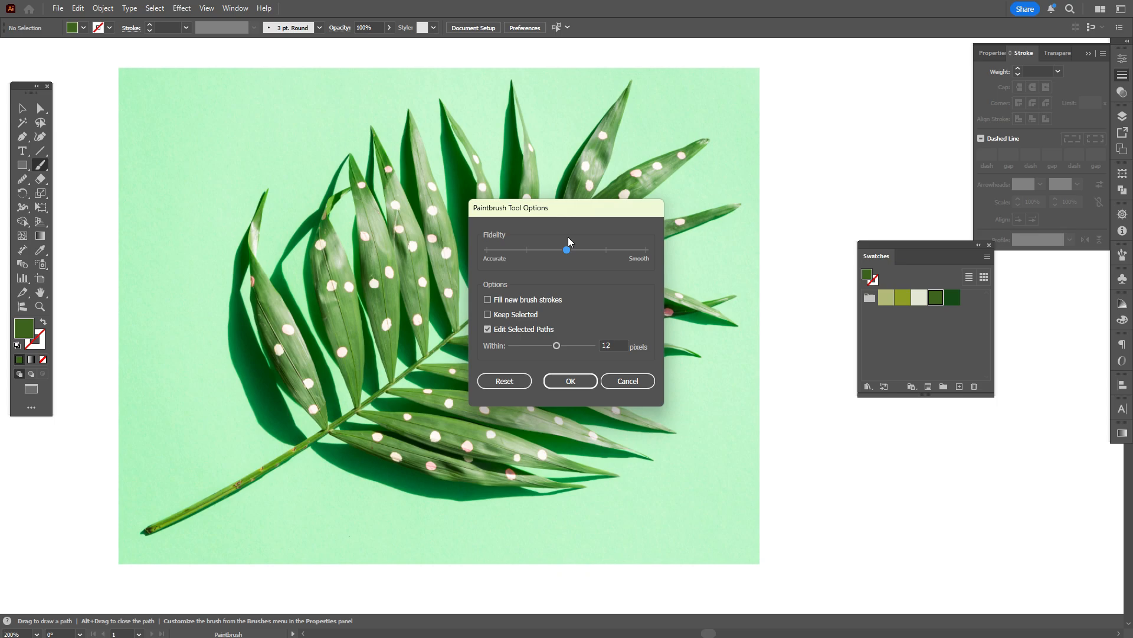
click(570, 381)
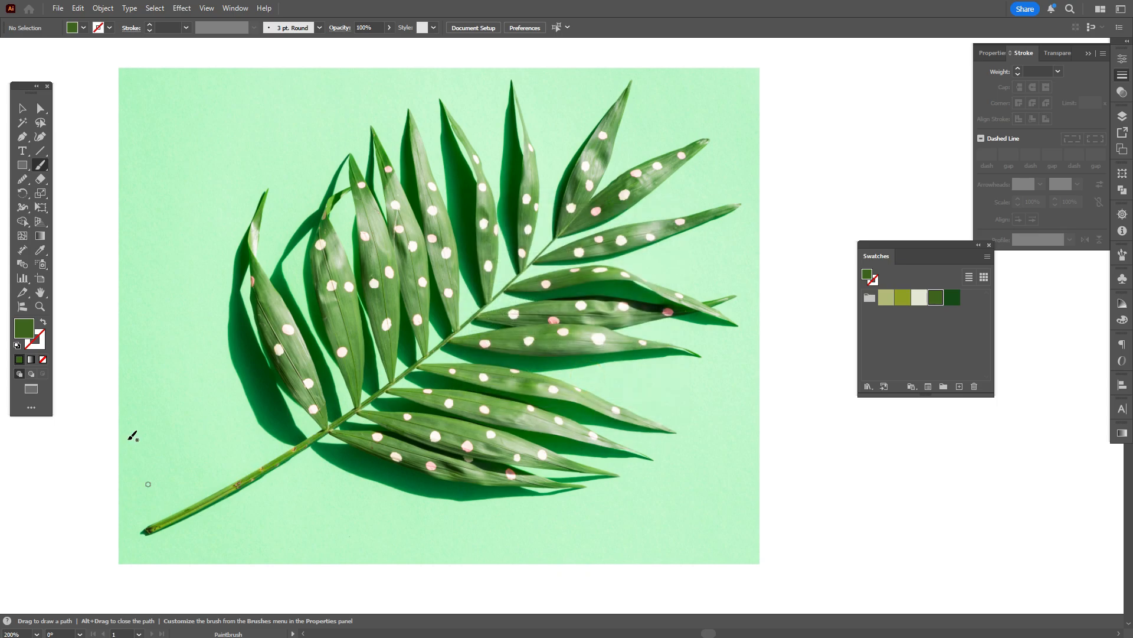
click(903, 298)
click(43, 321)
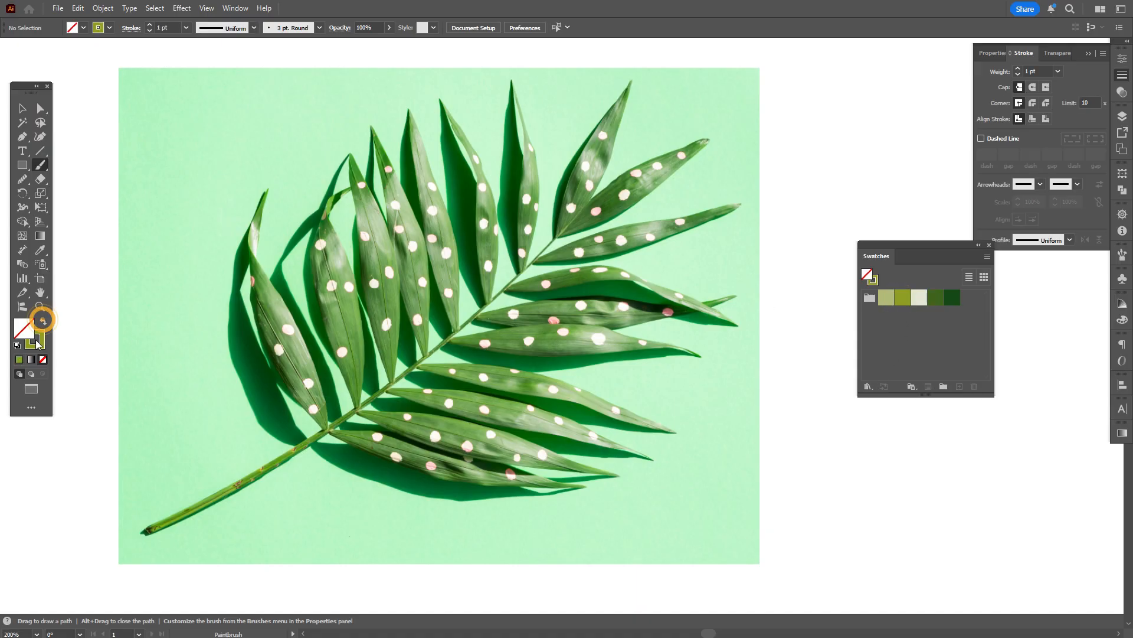
click(35, 341)
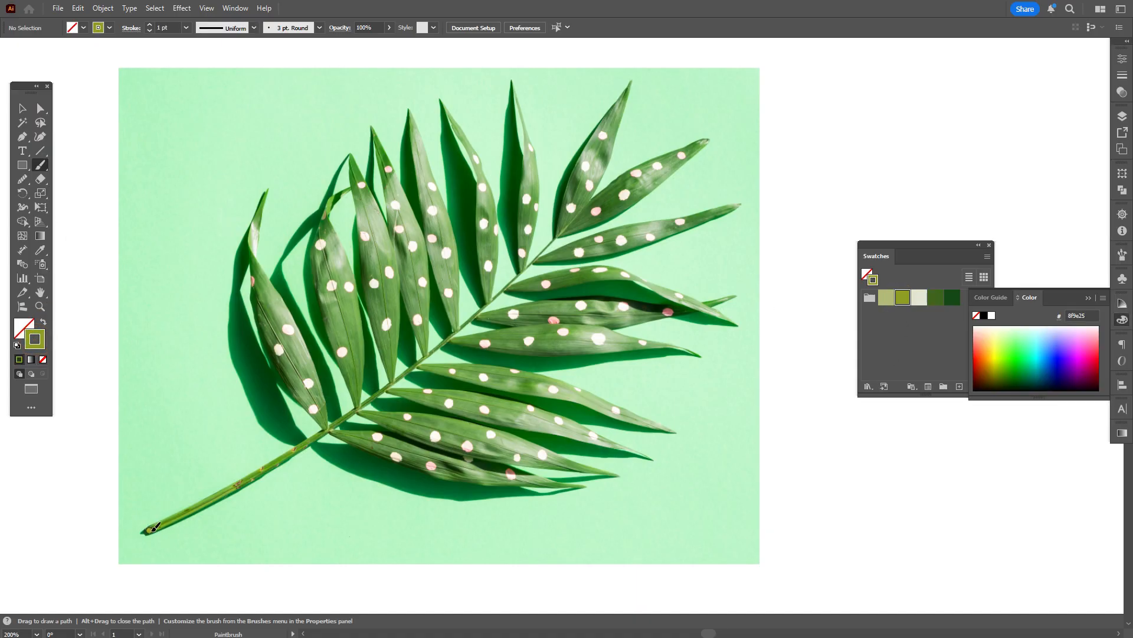
Trace the palm leaf's stem with one Paintbrush stroke from its lower end up to the base of the topmost leaflets.
drag(146, 530, 200, 505)
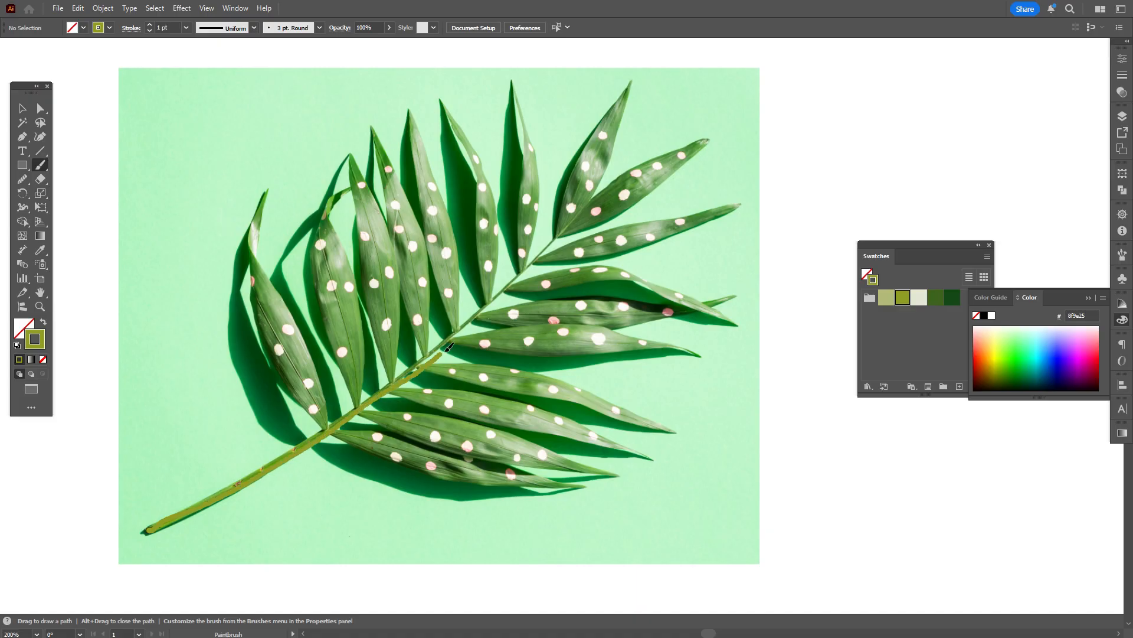
drag(529, 272, 562, 237)
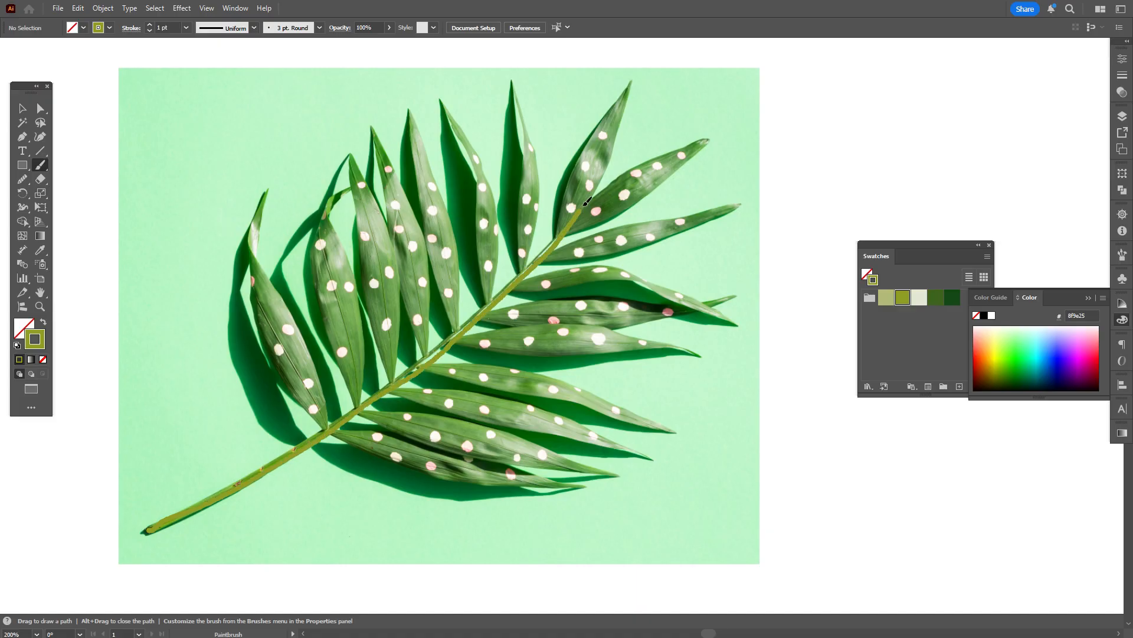
drag(594, 190, 594, 190)
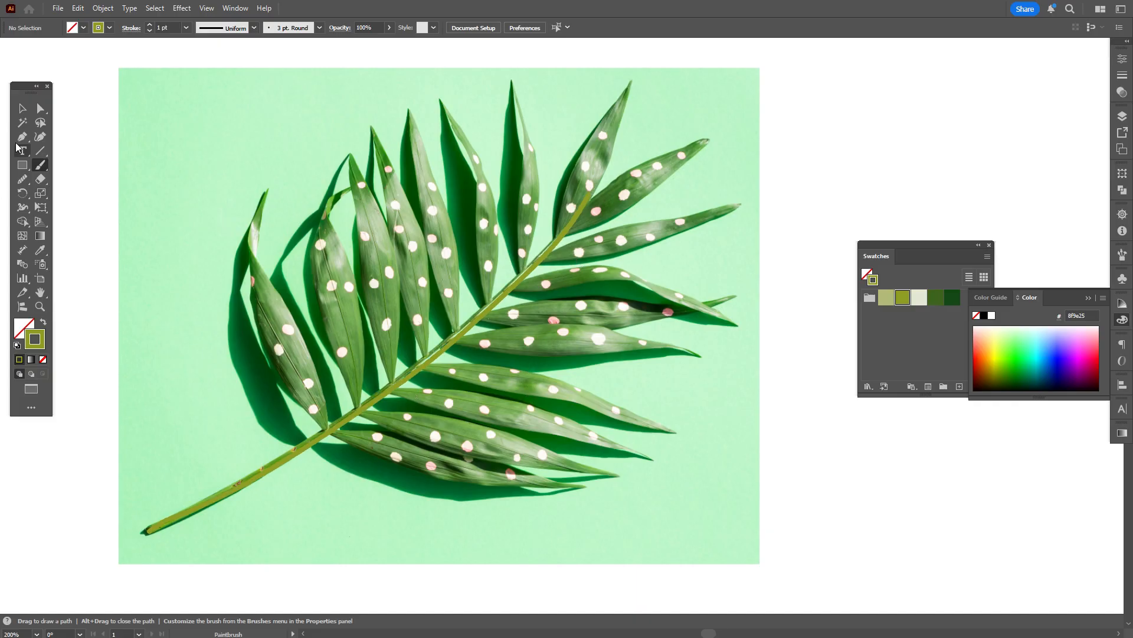
Apply the Basic brush to the traced palm stem.
click(22, 108)
click(281, 468)
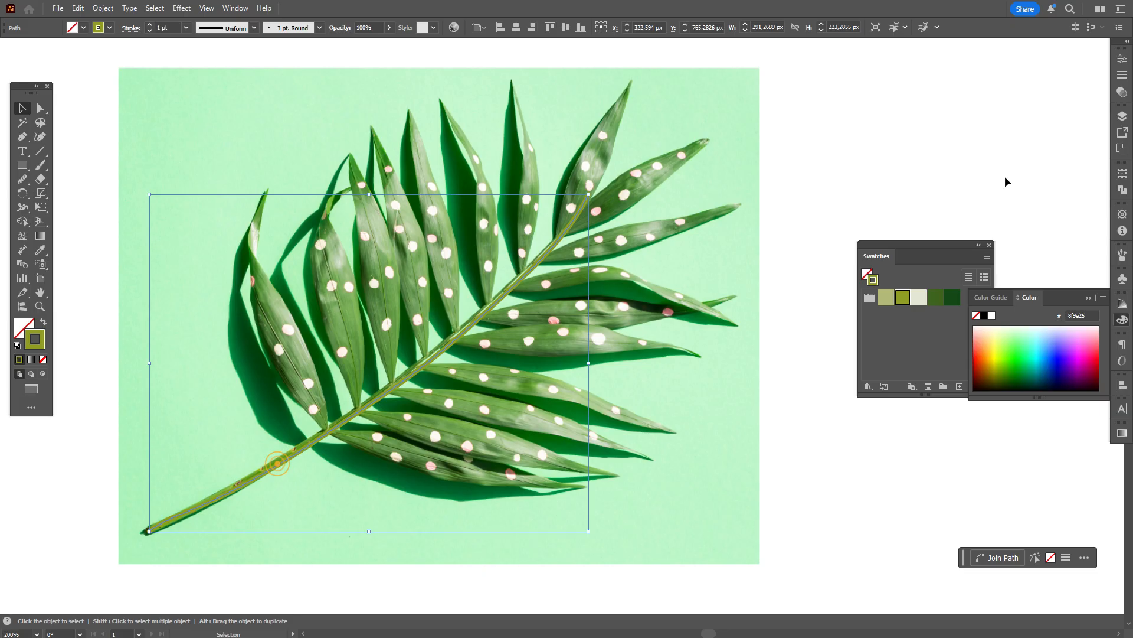
click(1122, 255)
click(1025, 291)
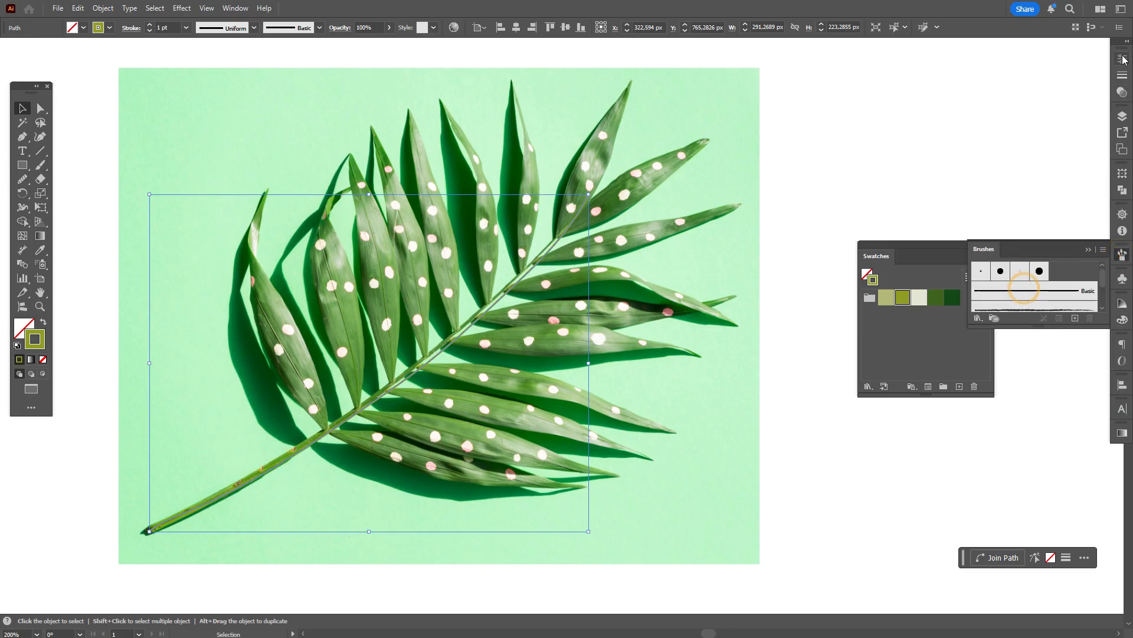
Set the stem's stroke weight to 5 pt and give it a round cap.
click(1122, 75)
click(1027, 71)
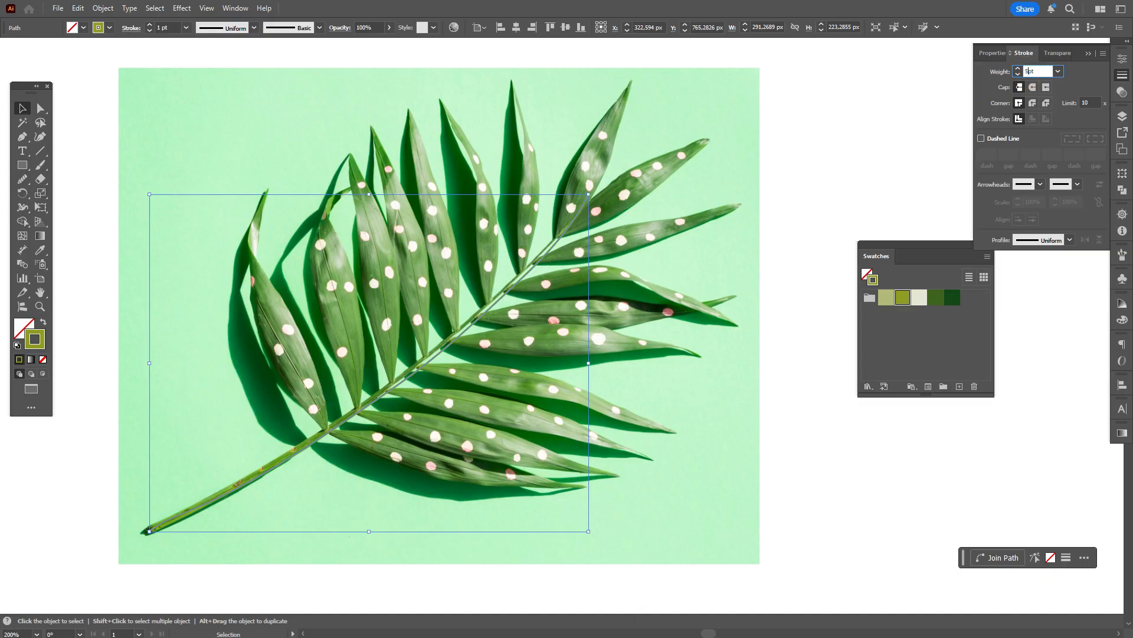
text(5pt)
key(Return)
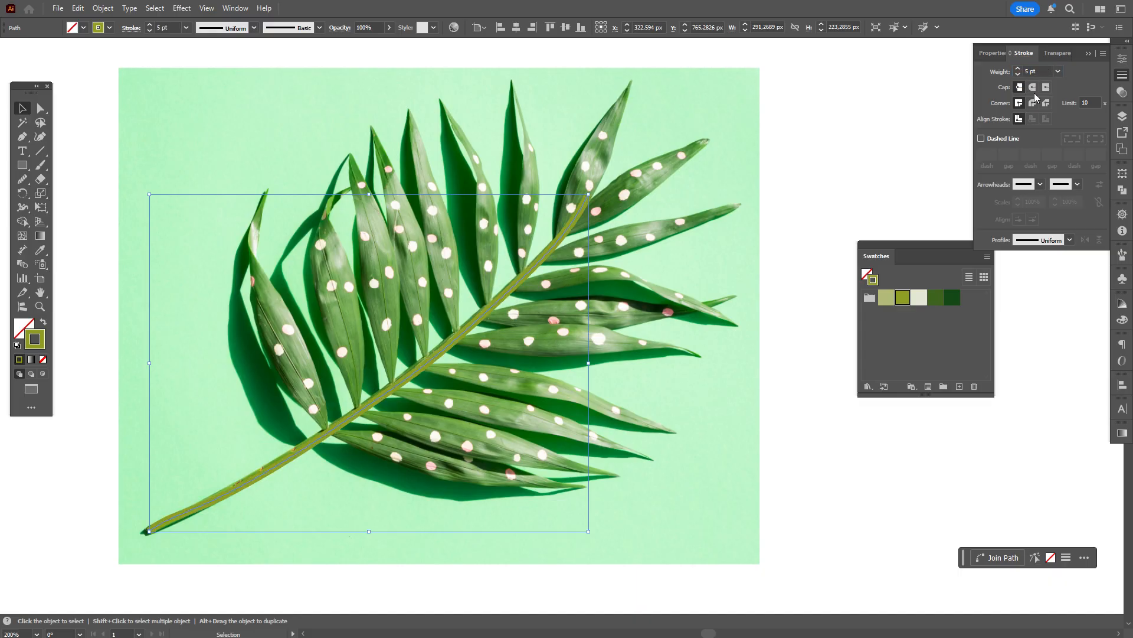
click(1032, 88)
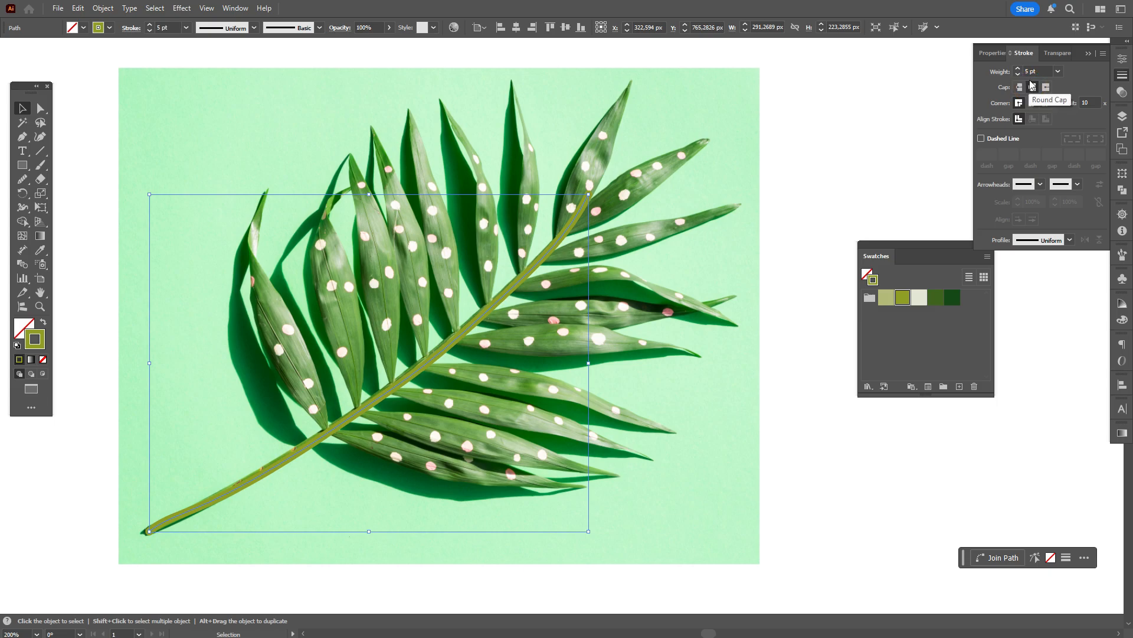
Reduce the stem's stroke weight to 3 pt.
click(1030, 71)
double_click(1030, 71)
text(3)
key(Return)
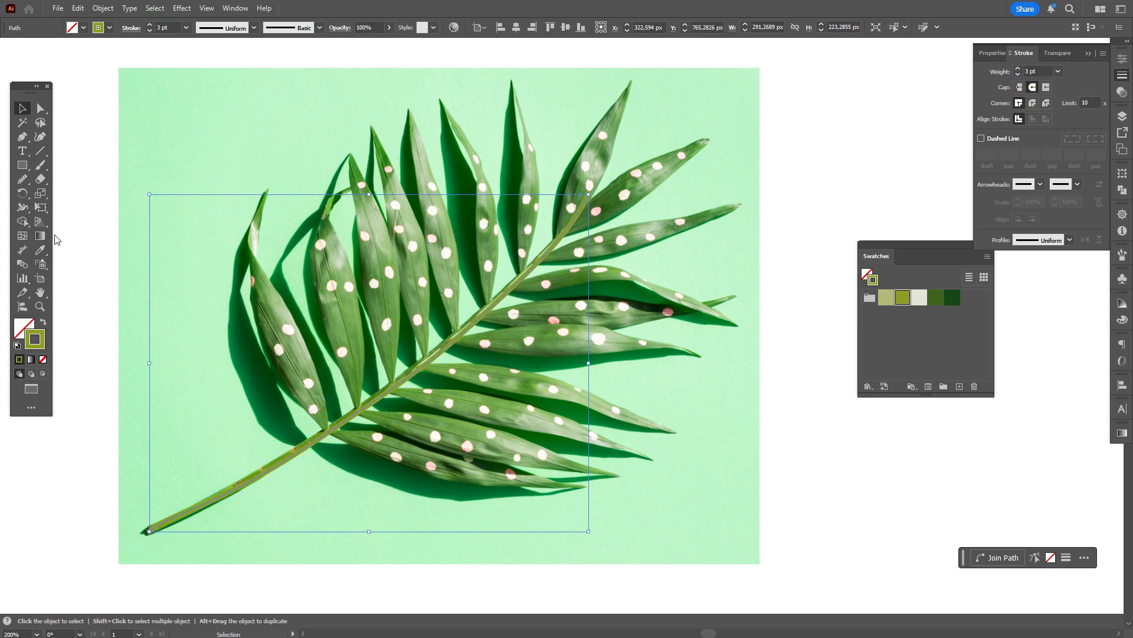
Widen the palm stem near its lower end to about 6.84 pt with the Width tool, then deselect it.
click(22, 208)
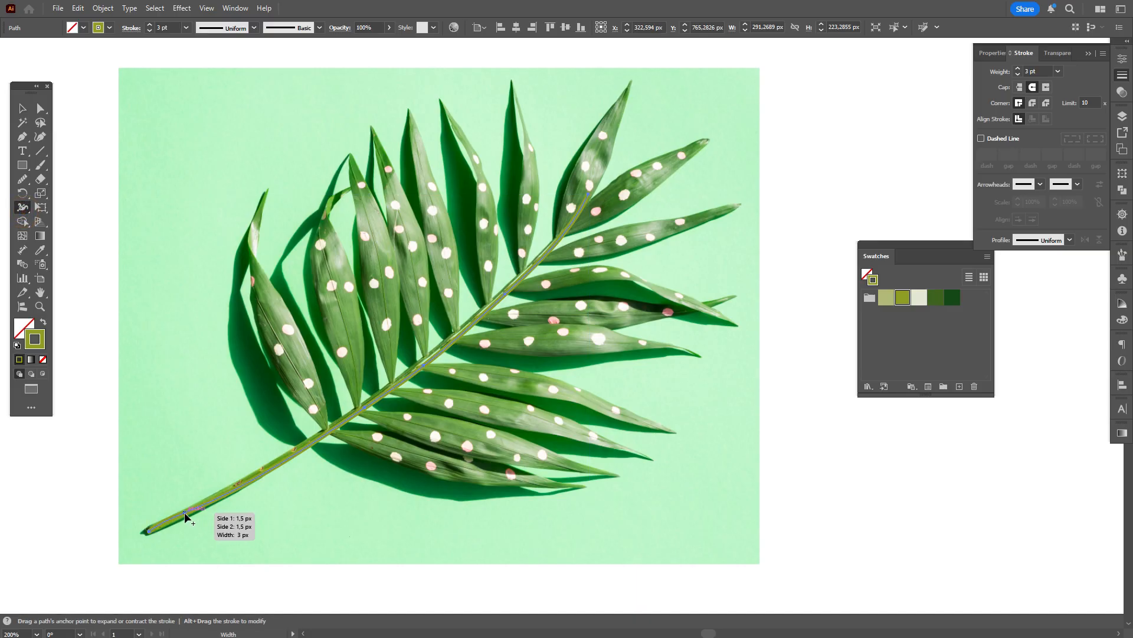
drag(186, 512, 186, 516)
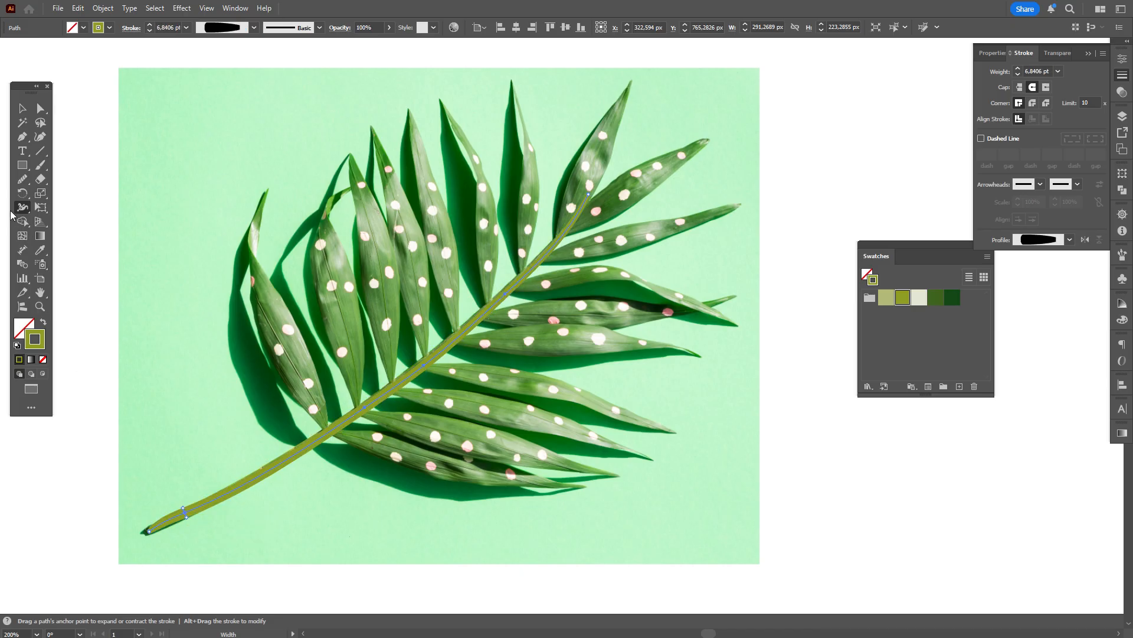
click(22, 108)
click(57, 174)
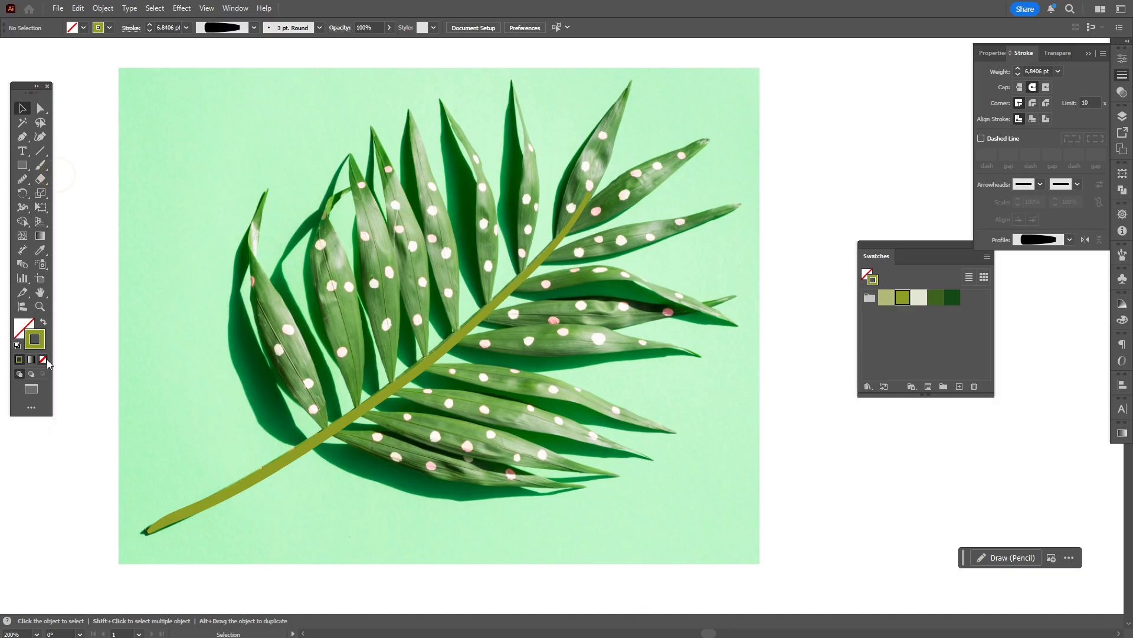
Trace the outline of the palm's lowest curled leaflet on the stem's upper side with the Paintbrush, starting and ending at the stem.
click(40, 305)
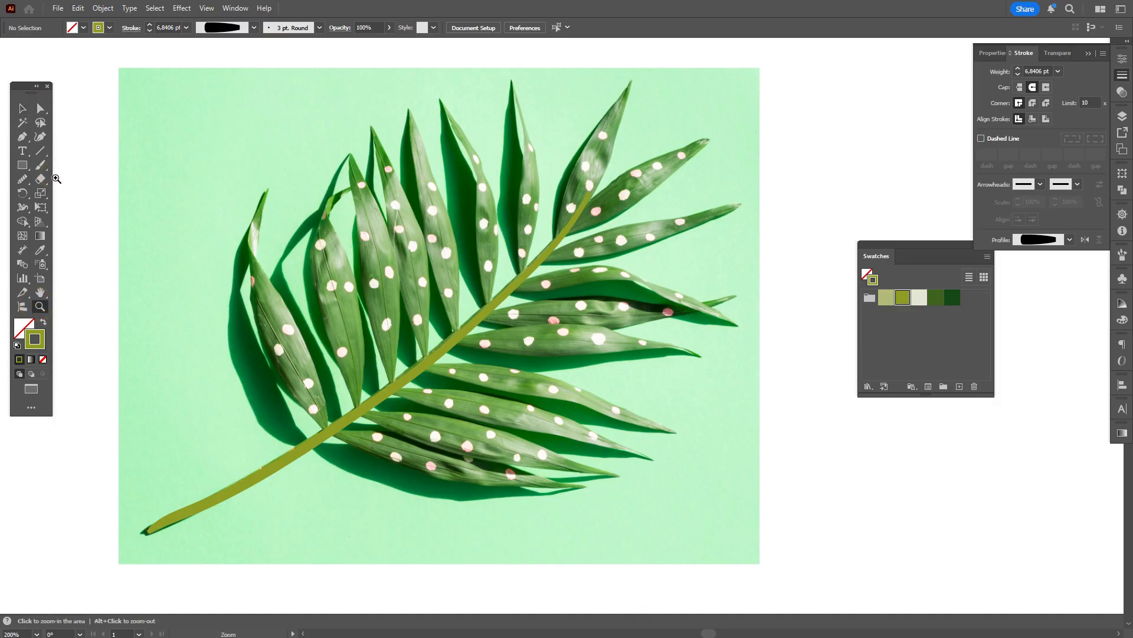
click(40, 165)
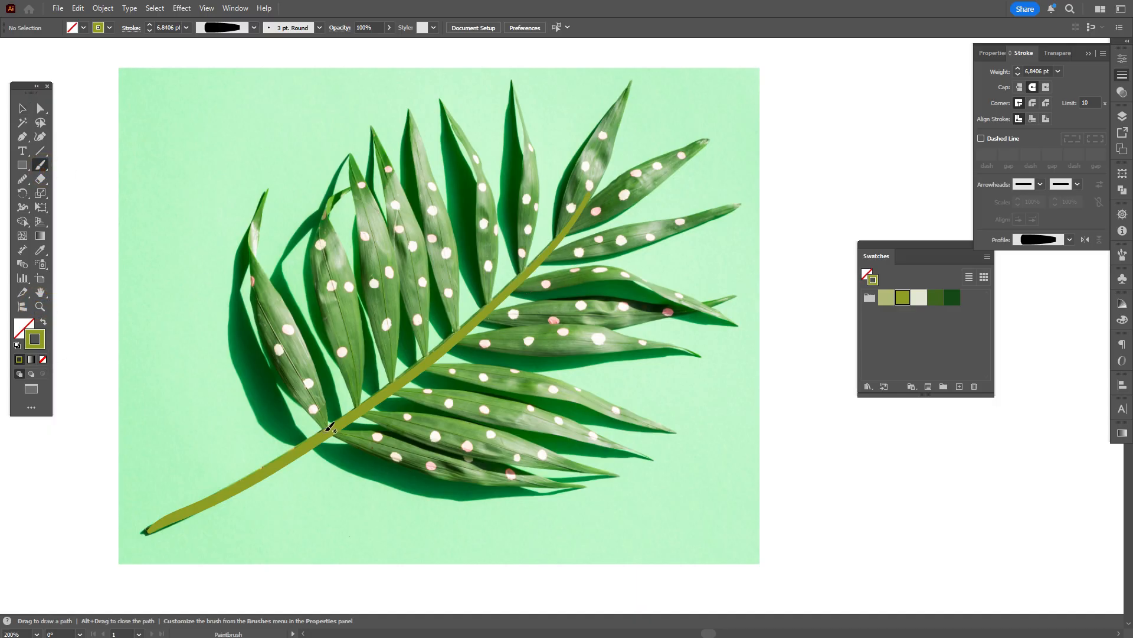
mouse_move(325, 426)
mouse_down()
mouse_move(281, 386)
mouse_move(255, 311)
mouse_up()
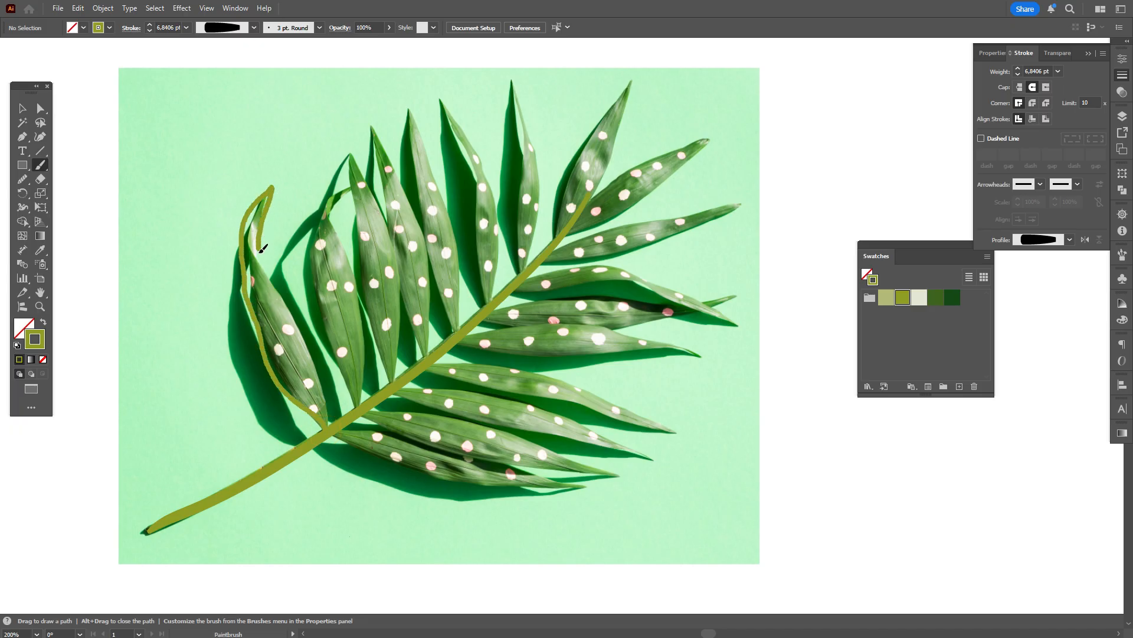
drag(300, 310, 322, 361)
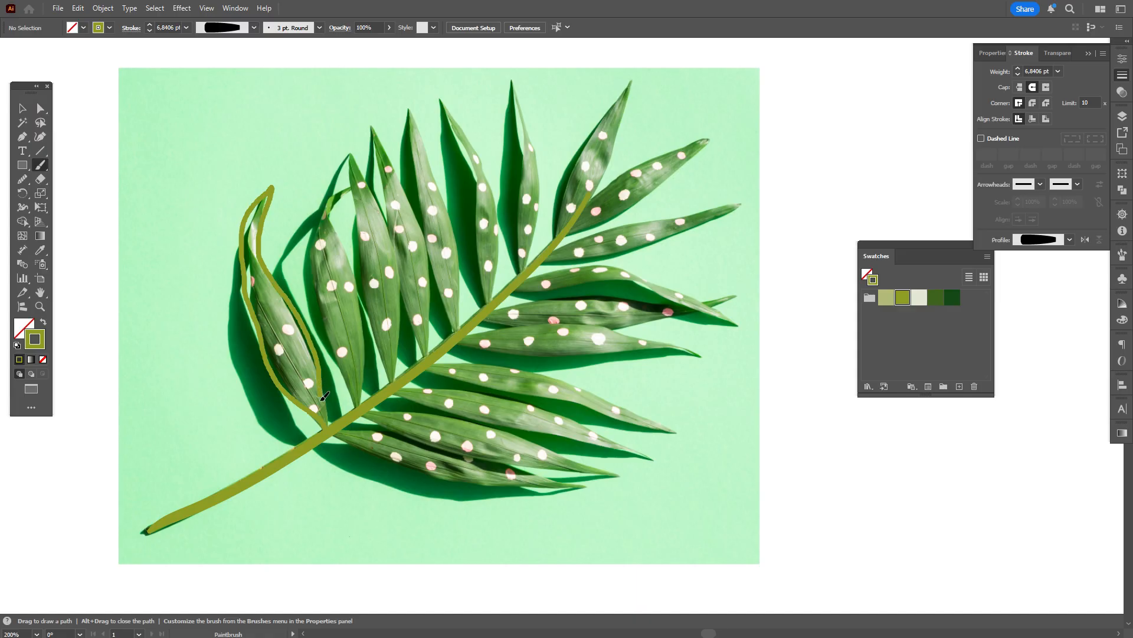
drag(327, 432, 327, 431)
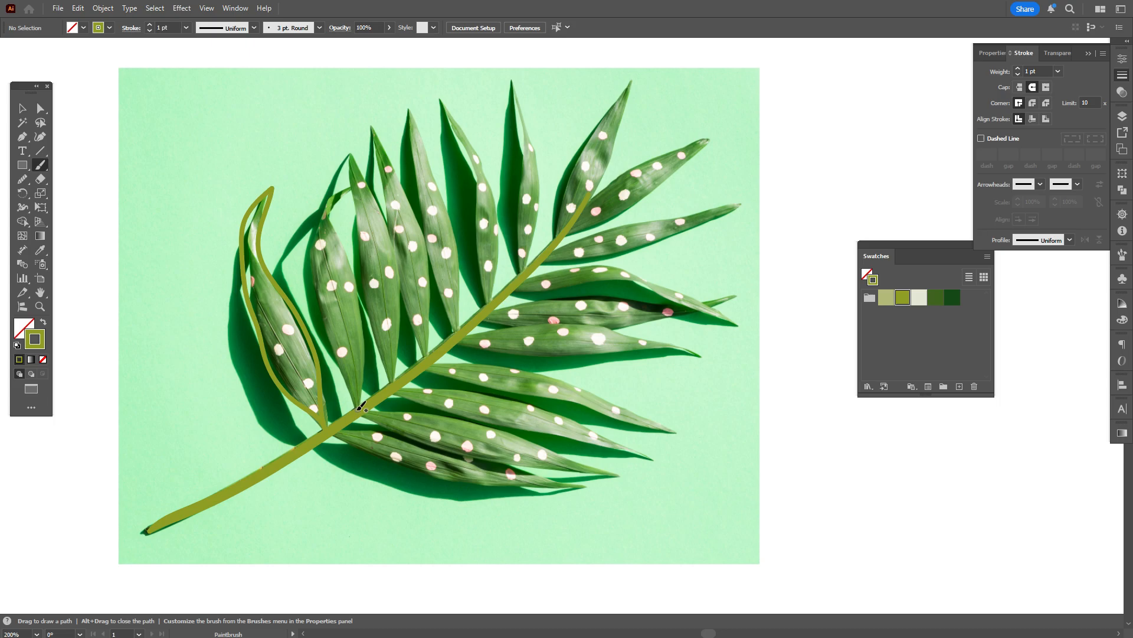
Trace the outlines of the remaining leaflets on the stem's upper side with the Paintbrush, up to the topmost leaflet.
drag(357, 403, 339, 357)
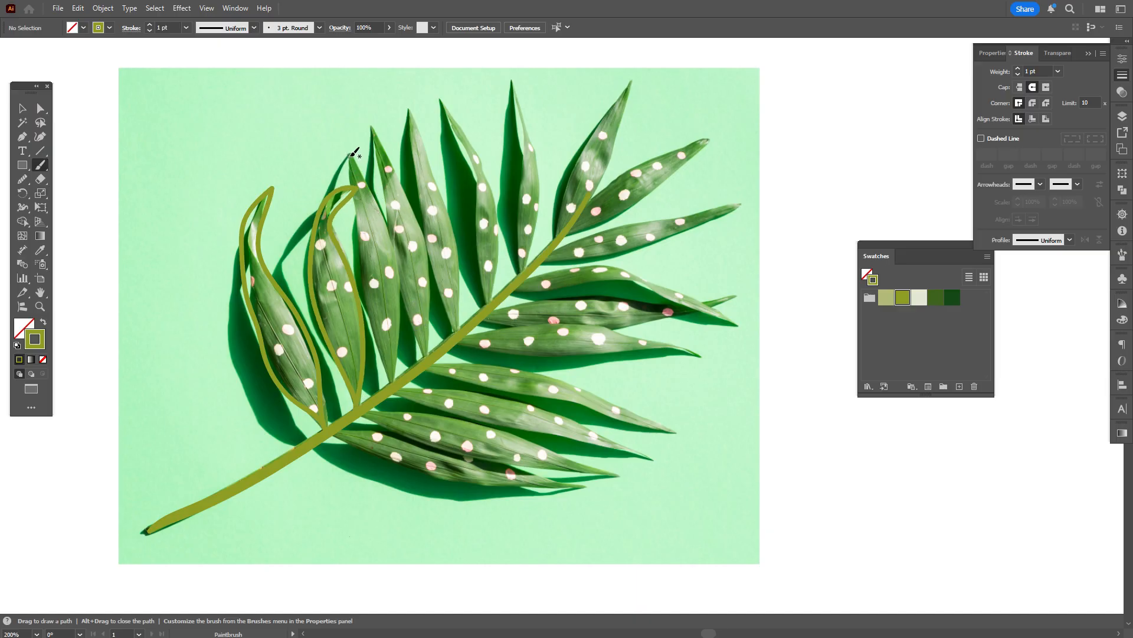
drag(351, 155, 358, 215)
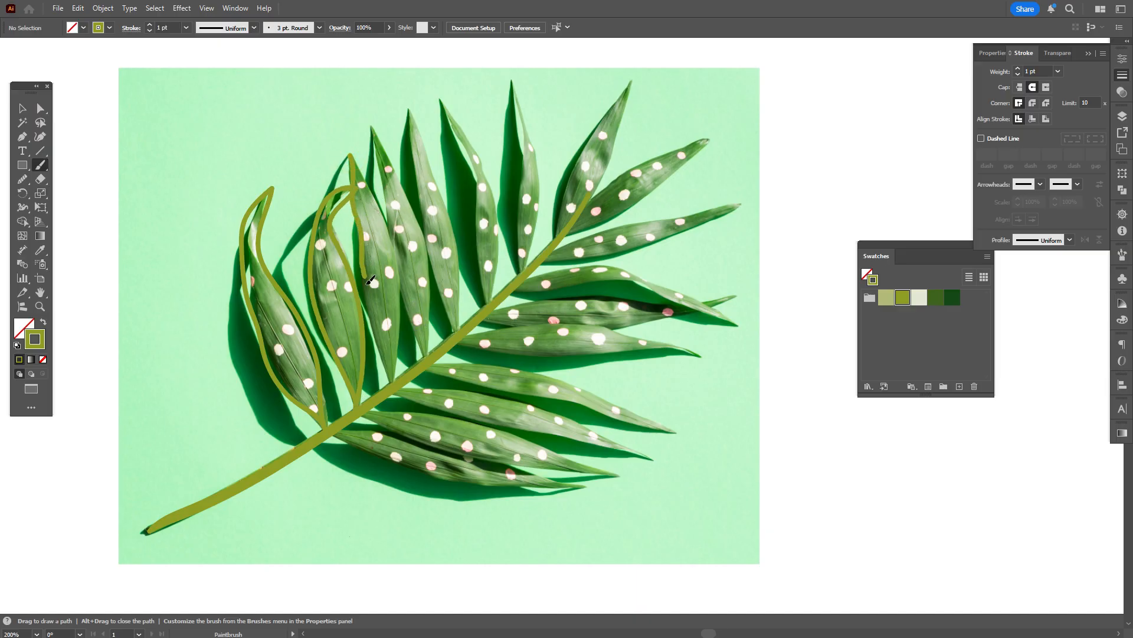
drag(369, 281, 387, 370)
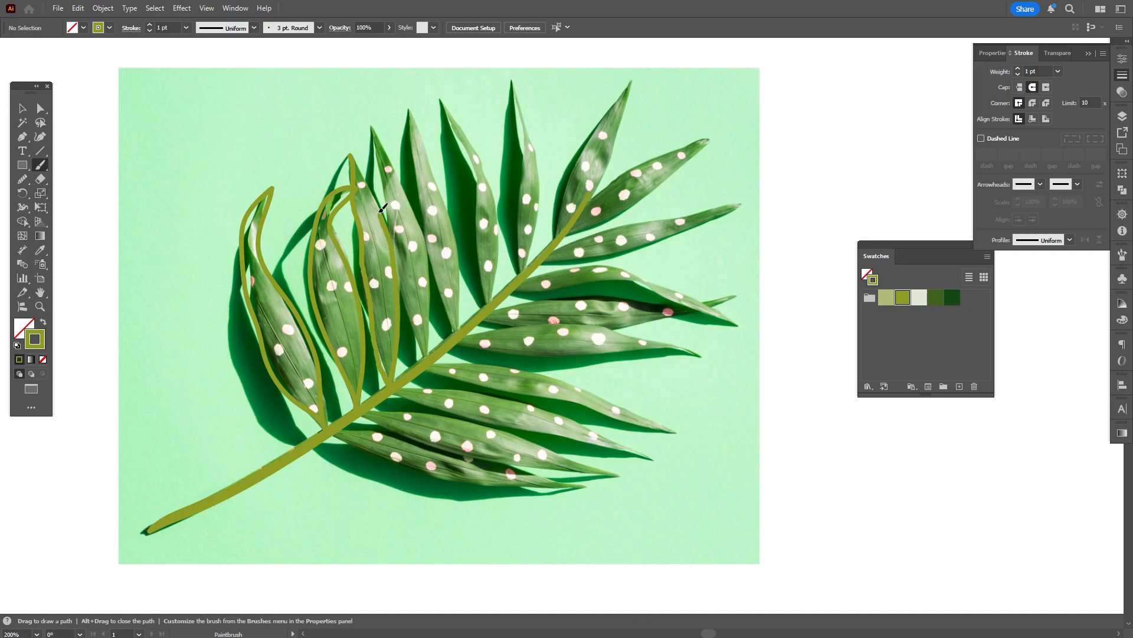
mouse_move(361, 180)
mouse_down()
mouse_move(388, 203)
mouse_move(412, 335)
mouse_move(432, 271)
mouse_move(373, 129)
mouse_up()
mouse_move(411, 108)
mouse_down()
mouse_move(431, 236)
mouse_move(412, 110)
mouse_up()
mouse_move(441, 101)
mouse_down()
mouse_move(479, 205)
mouse_move(473, 141)
mouse_move(443, 102)
mouse_up()
scroll(512, 123, up, 1)
mouse_move(513, 122)
mouse_down()
mouse_move(521, 263)
mouse_move(542, 231)
mouse_move(513, 124)
mouse_up()
drag(630, 123, 633, 126)
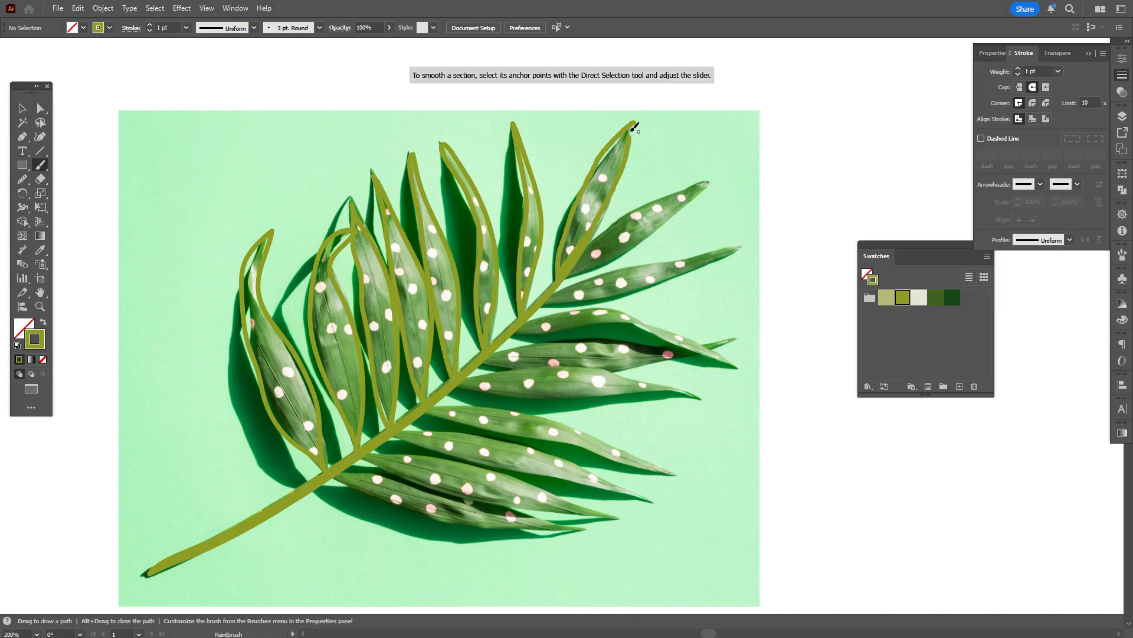
Trace the outlines of all leaflets on the stem's lower side with the Paintbrush, working from the tip down to the lowest one.
mouse_move(576, 266)
mouse_down()
mouse_move(670, 196)
mouse_move(577, 267)
mouse_up()
mouse_move(550, 295)
mouse_down()
mouse_move(595, 279)
mouse_move(551, 297)
mouse_move(673, 311)
mouse_move(490, 301)
mouse_up()
scroll(594, 322, down, 2)
scroll(484, 299, down, 2)
scroll(485, 301, down, 2)
mouse_move(471, 297)
mouse_down()
mouse_move(634, 292)
mouse_move(471, 301)
mouse_move(565, 329)
mouse_move(430, 297)
mouse_move(429, 314)
mouse_move(412, 310)
mouse_up()
scroll(466, 300, down, 2)
scroll(419, 302, down, 1)
scroll(396, 310, down, 1)
mouse_move(361, 313)
mouse_down()
mouse_move(600, 370)
mouse_move(365, 314)
mouse_up()
scroll(345, 316, down, 2)
mouse_move(336, 305)
mouse_down()
mouse_move(361, 305)
mouse_move(349, 317)
mouse_move(335, 306)
mouse_up()
scroll(354, 318, up, 8)
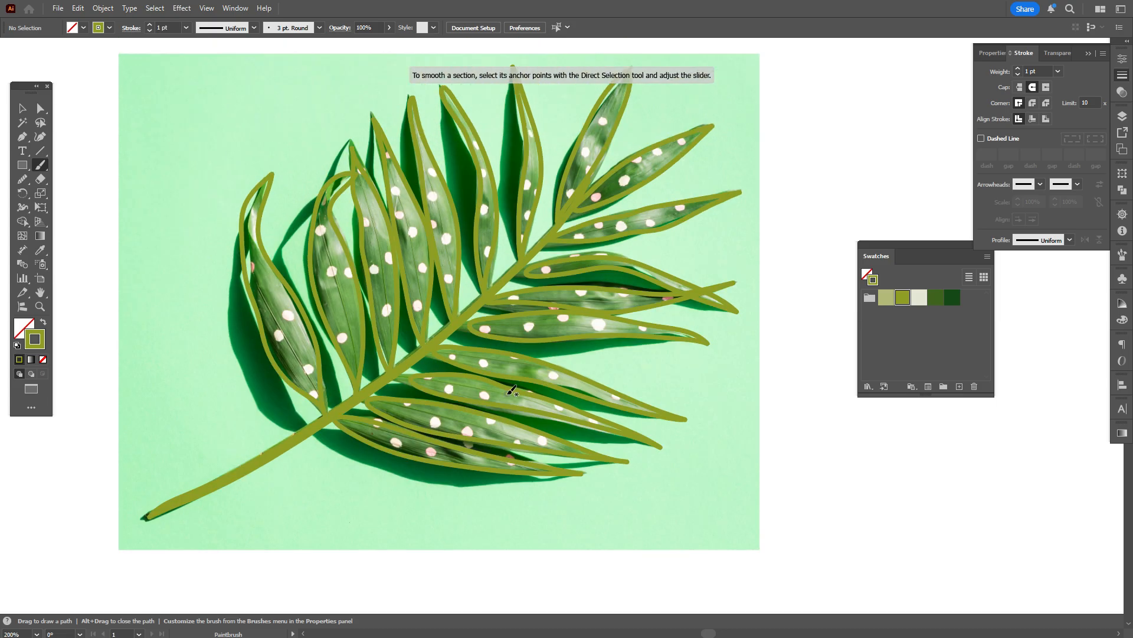
Set the Paintbrush stroke to the pale green swatch with a 0,5 pt weight for the leaflet veins.
drag(318, 395, 306, 375)
key(ctrl+z)
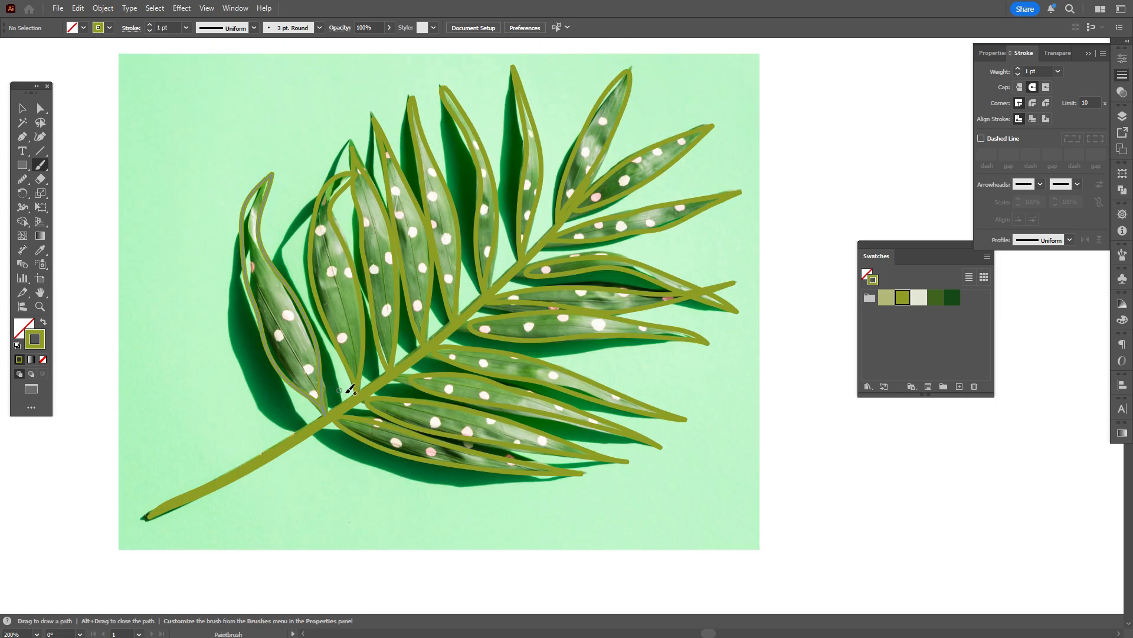
click(883, 302)
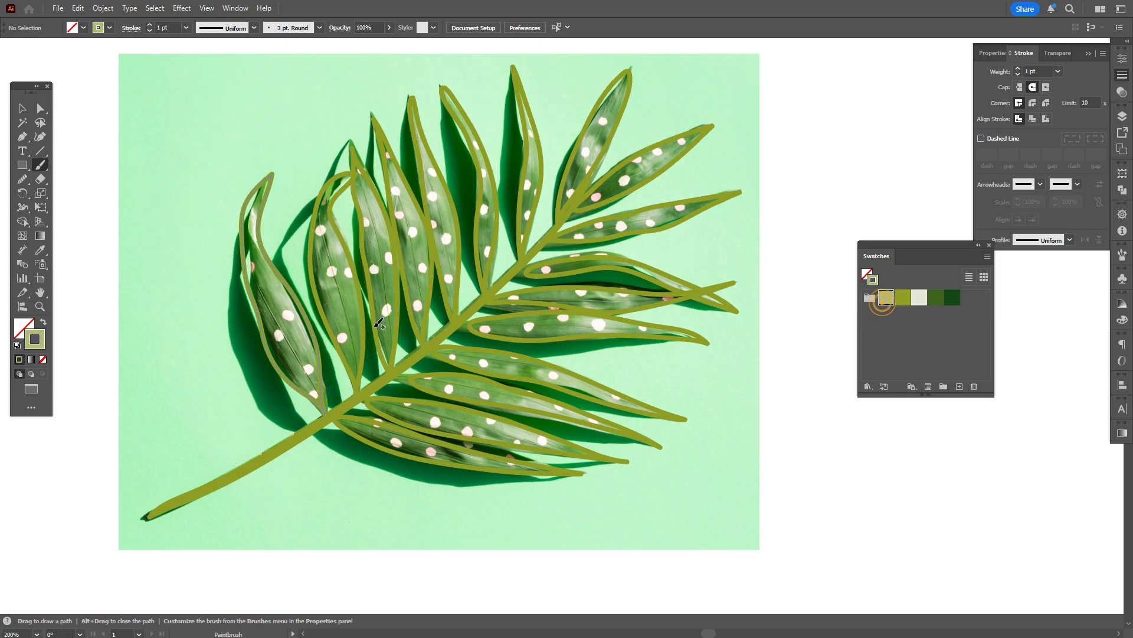
double_click(161, 27)
text(0,5)
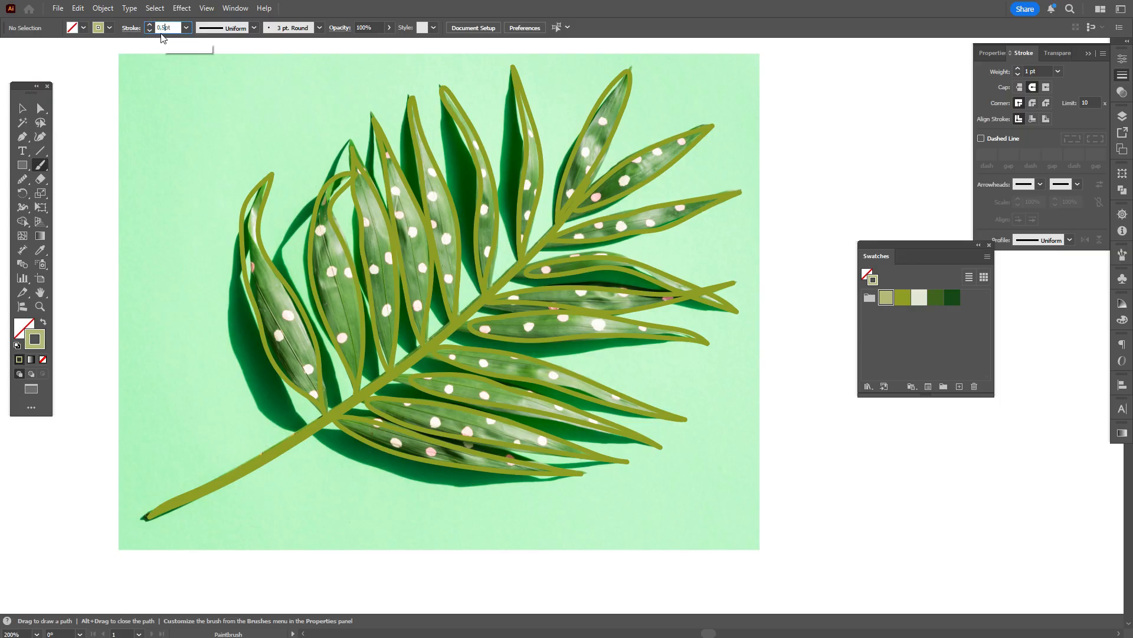
key(Return)
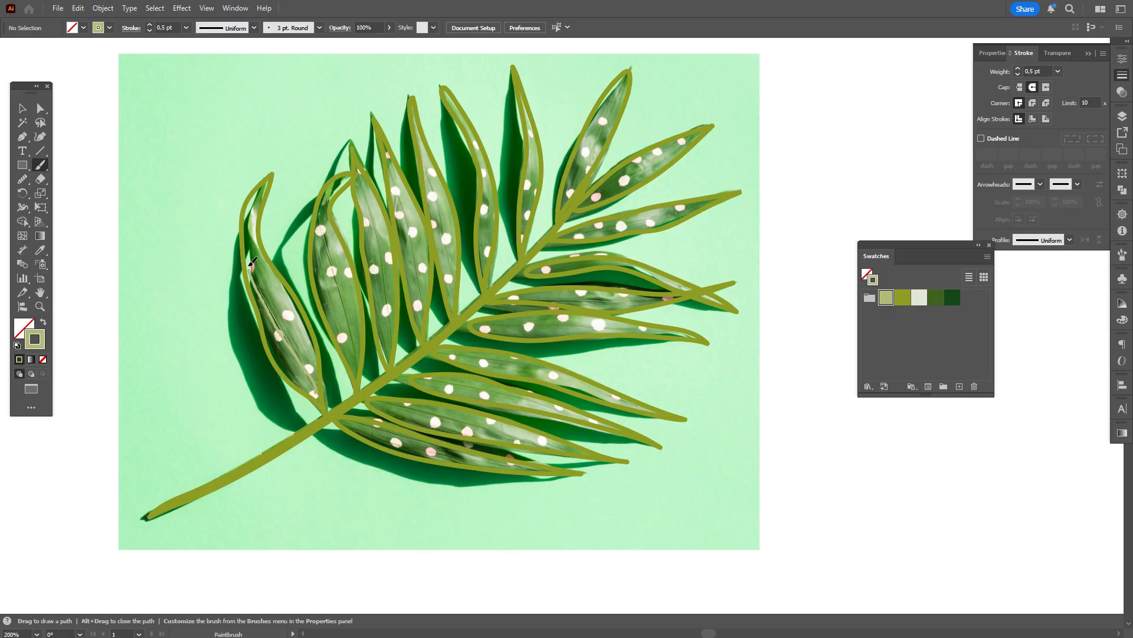
Paint a single central vein along each leaflet on the stem's upper side, from the lowest curled leaflet to the topmost.
drag(246, 236, 248, 229)
drag(322, 214, 356, 361)
drag(361, 182, 389, 342)
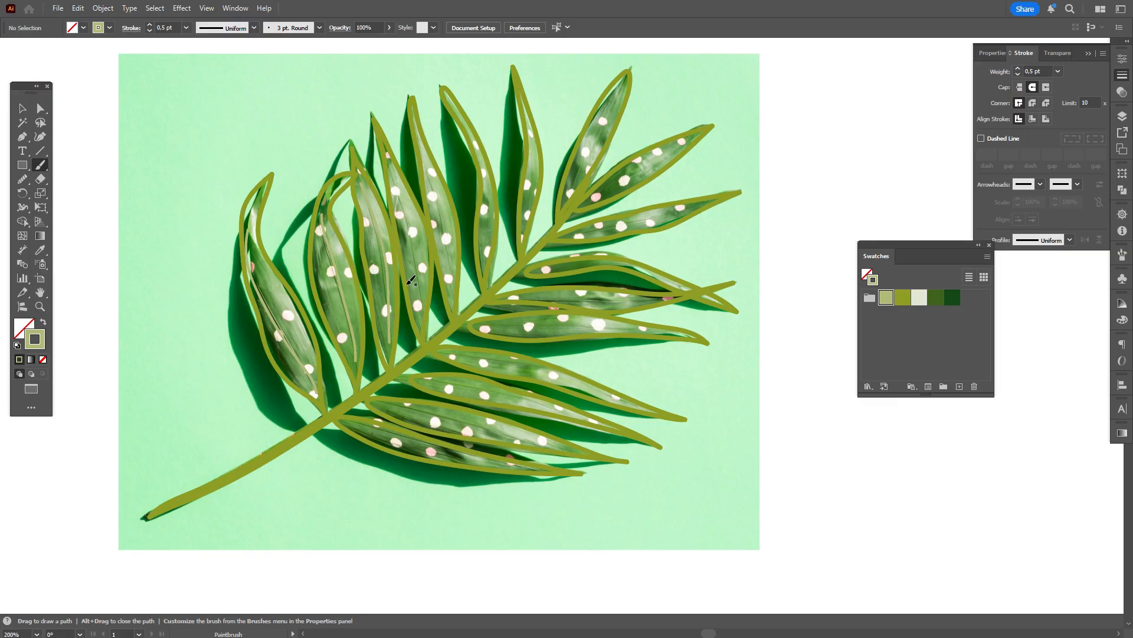
drag(395, 181, 418, 309)
drag(429, 171, 451, 283)
drag(478, 155, 481, 265)
drag(530, 133, 524, 224)
drag(567, 183, 617, 107)
Paint a single central vein along each leaflet on the stem's lower side.
drag(591, 200, 671, 153)
drag(570, 236, 689, 214)
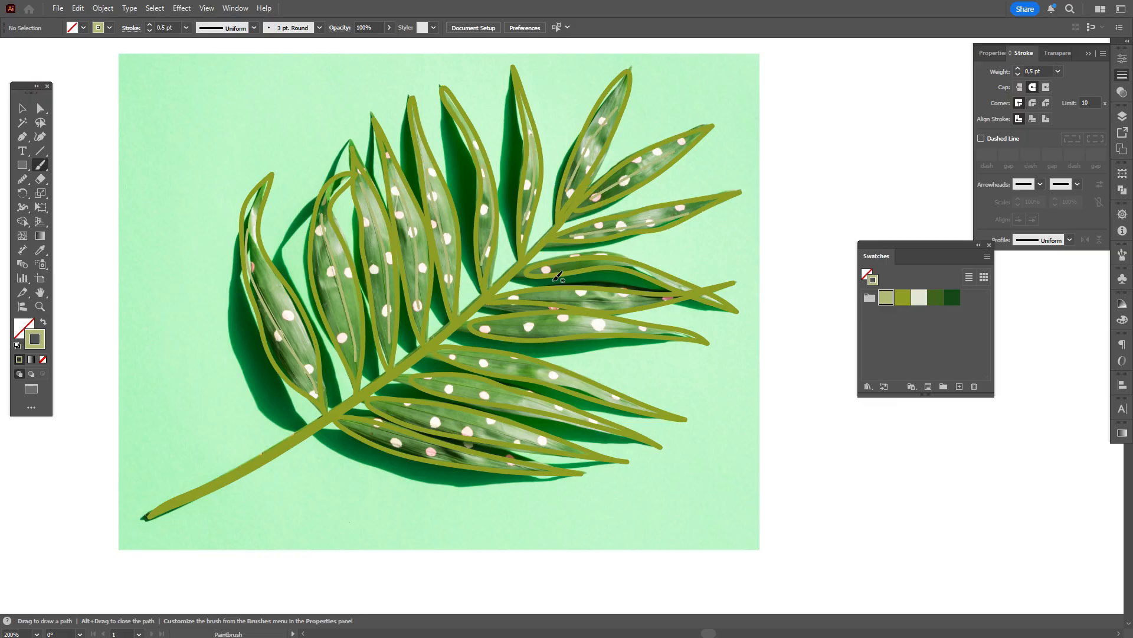
drag(539, 273, 594, 262)
drag(510, 299, 607, 297)
drag(482, 328, 580, 325)
drag(448, 349, 508, 369)
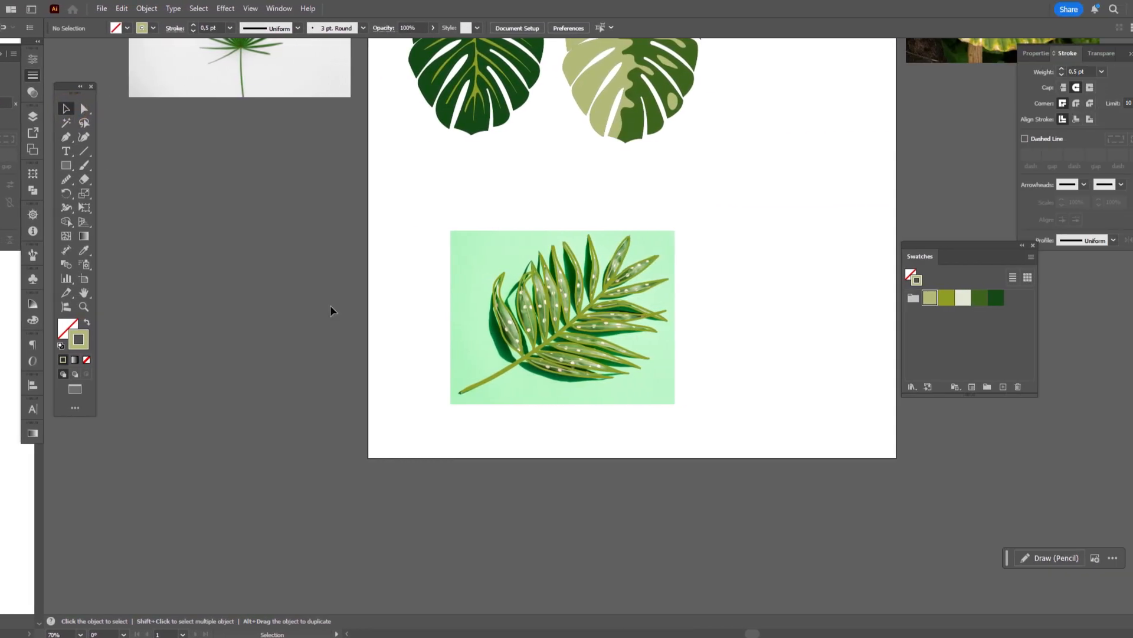
Move the palm reference photo out from under the tracing to the area beside it, mostly off the artboard.
drag(466, 337, 255, 392)
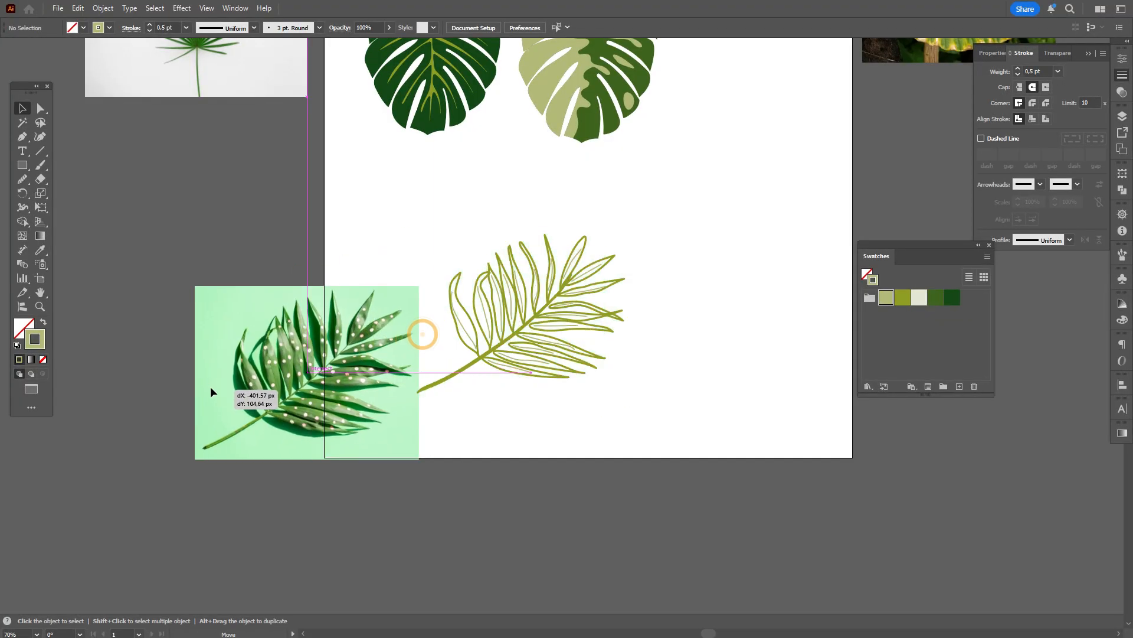
drag(353, 371, 291, 372)
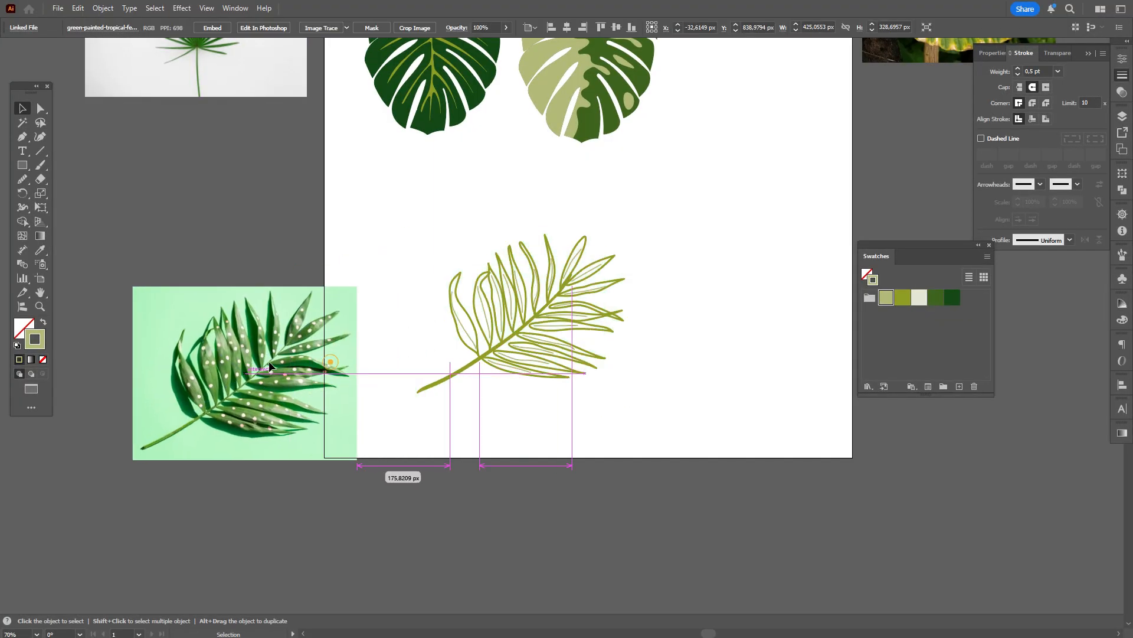
Select all the palm leaflet outlines and swap fill and stroke so they are filled olive green without an outline.
click(457, 288)
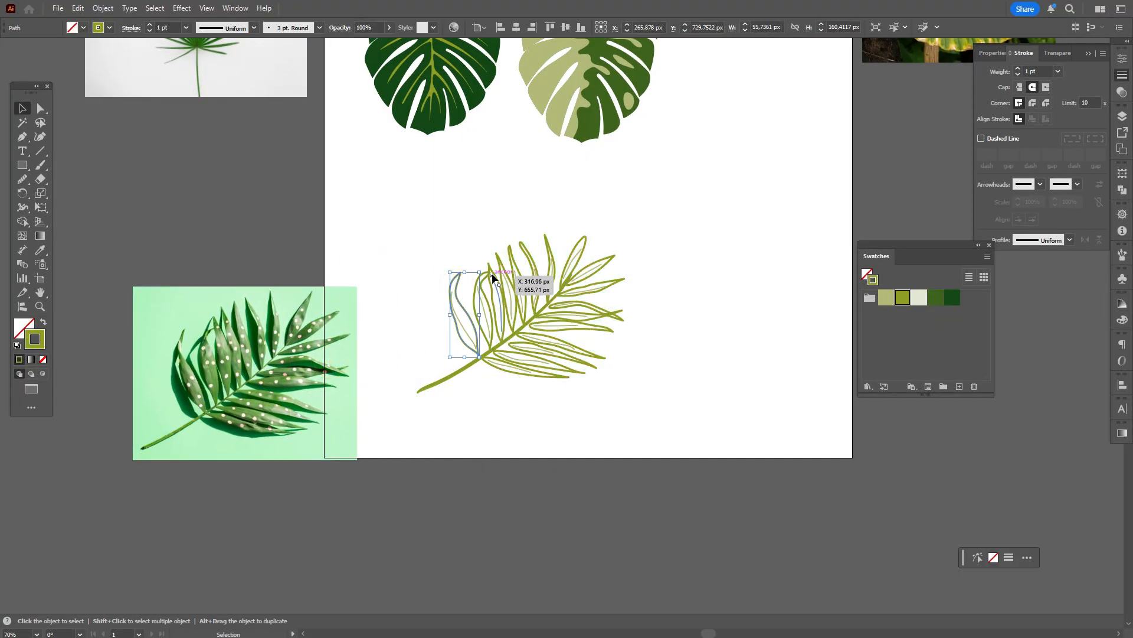
shift+click(462, 273)
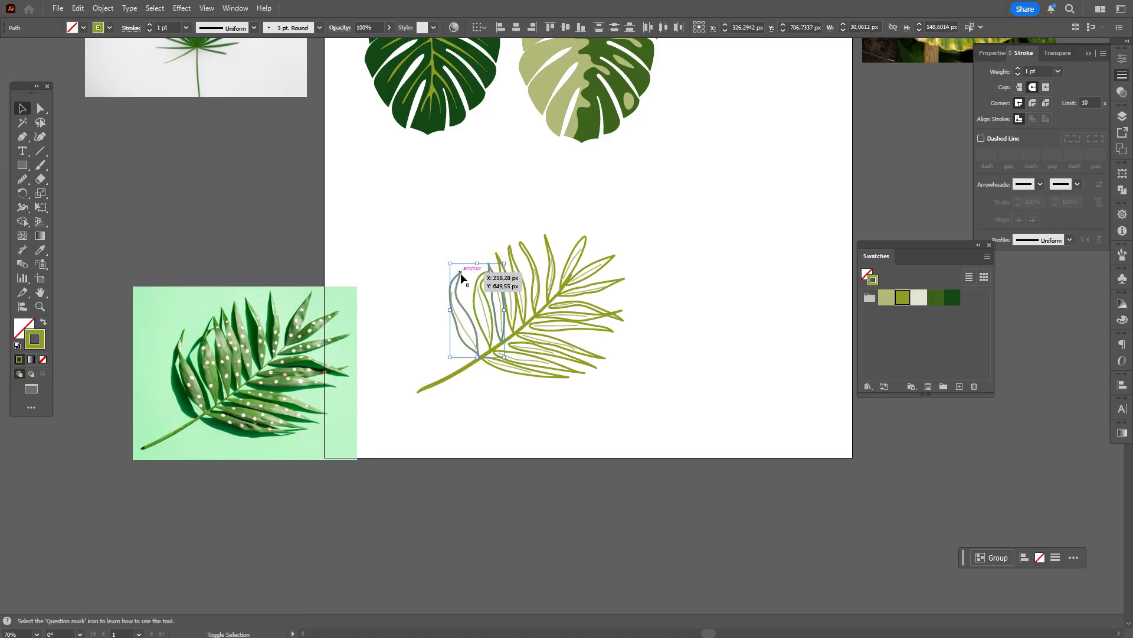
shift+click(498, 256)
shift+click(513, 259)
shift+click(530, 252)
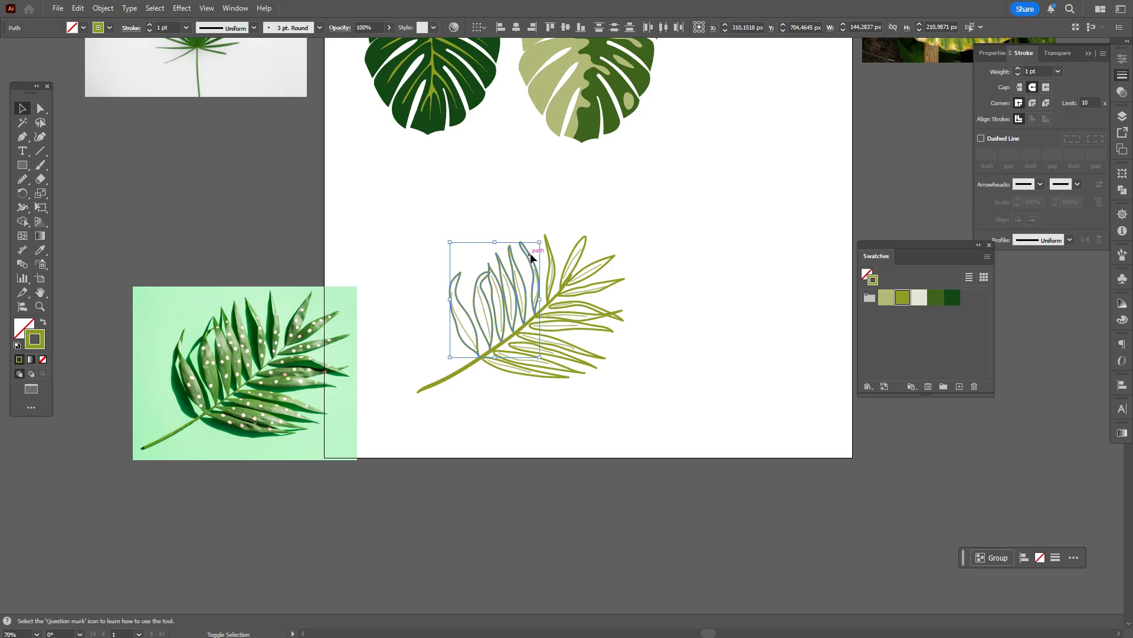
shift+click(549, 246)
shift+click(581, 240)
shift+click(614, 255)
shift+click(617, 281)
shift+click(596, 305)
shift+click(562, 376)
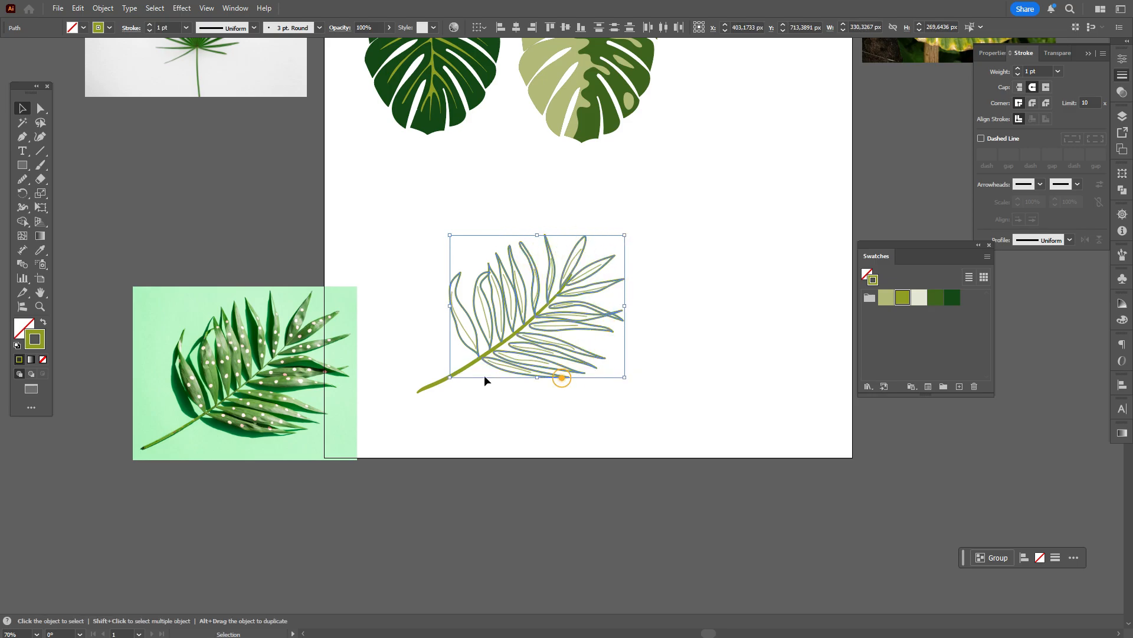
click(43, 323)
click(675, 275)
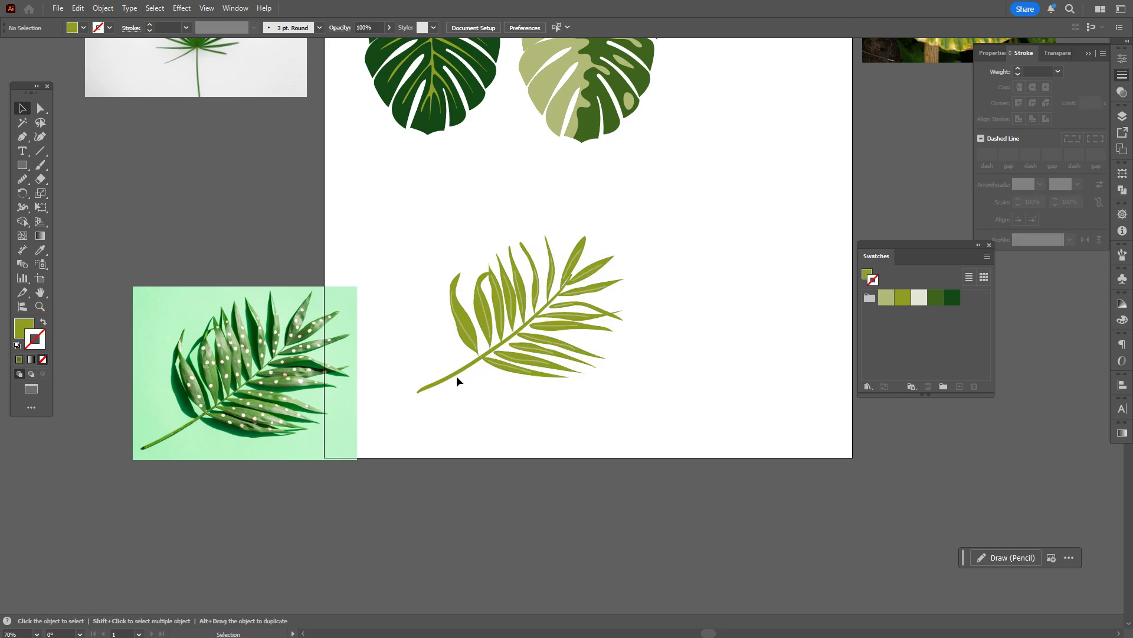
Rotate and shift the lowest curled leaflet so its base meets the stem, adjusting the anchor point at its base.
click(39, 306)
click(566, 295)
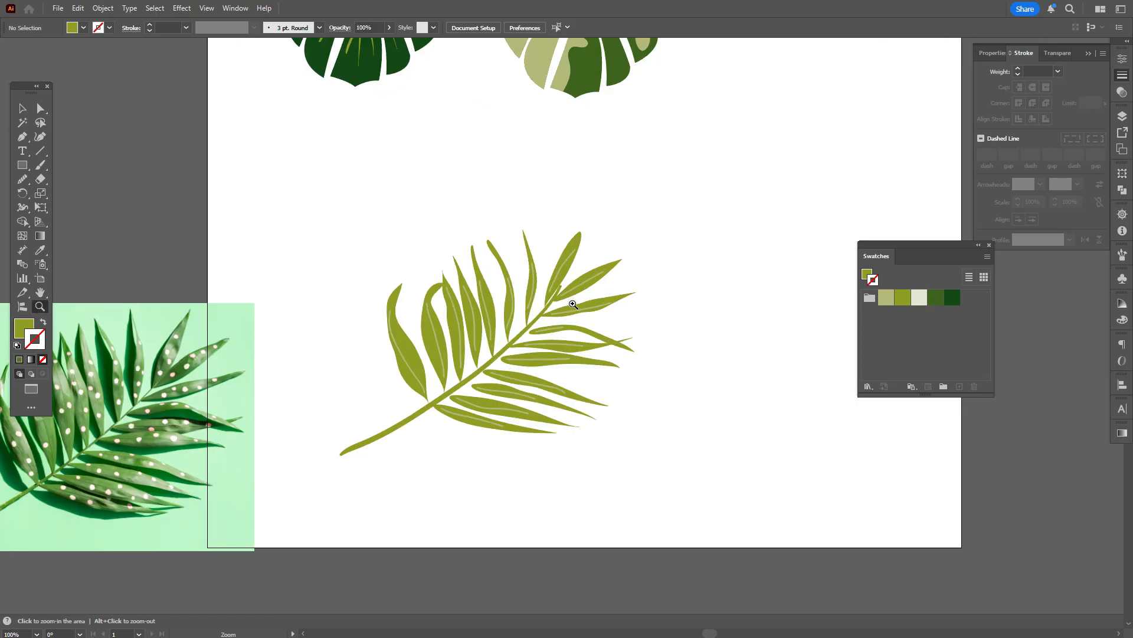
click(540, 330)
click(548, 343)
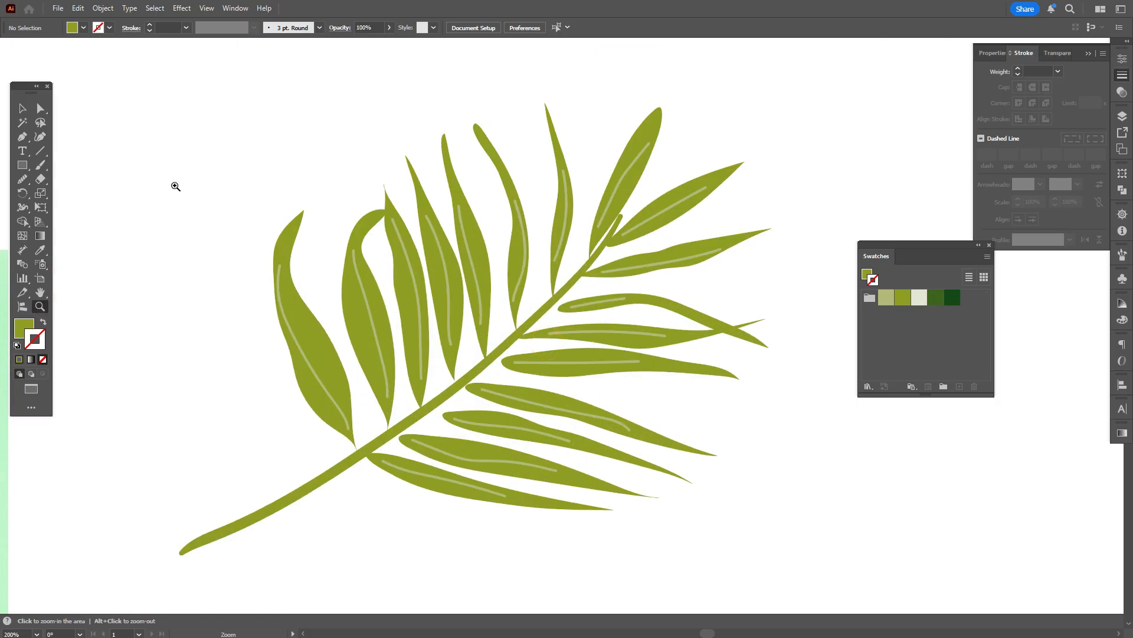
click(22, 109)
click(336, 366)
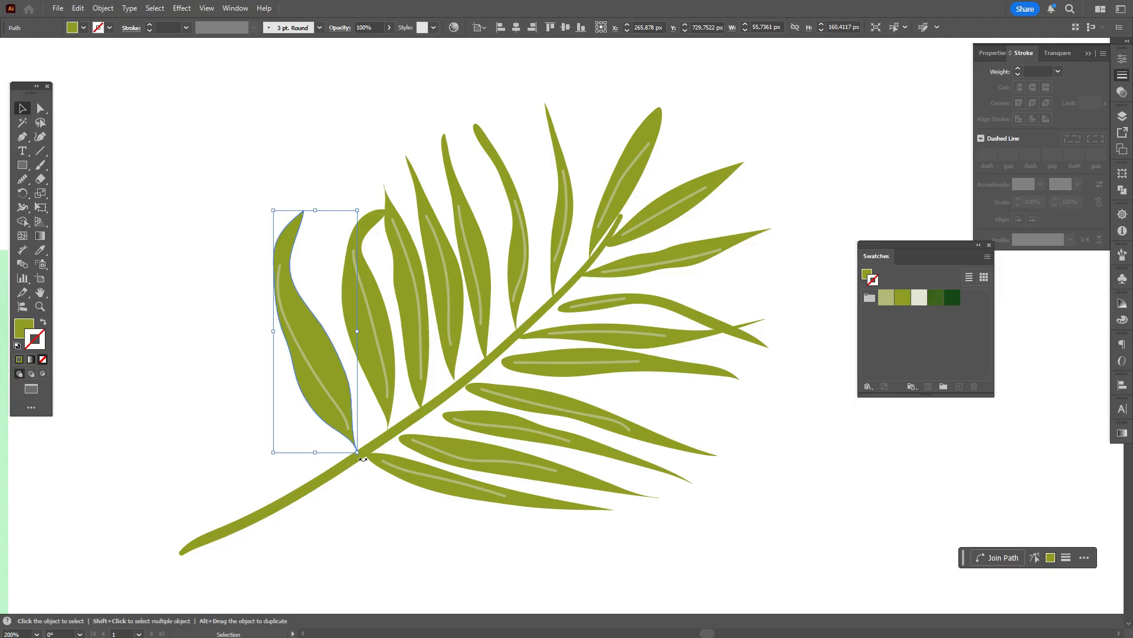
mouse_move(360, 456)
mouse_down()
mouse_move(385, 460)
mouse_move(366, 450)
mouse_up()
drag(344, 387, 342, 393)
click(41, 108)
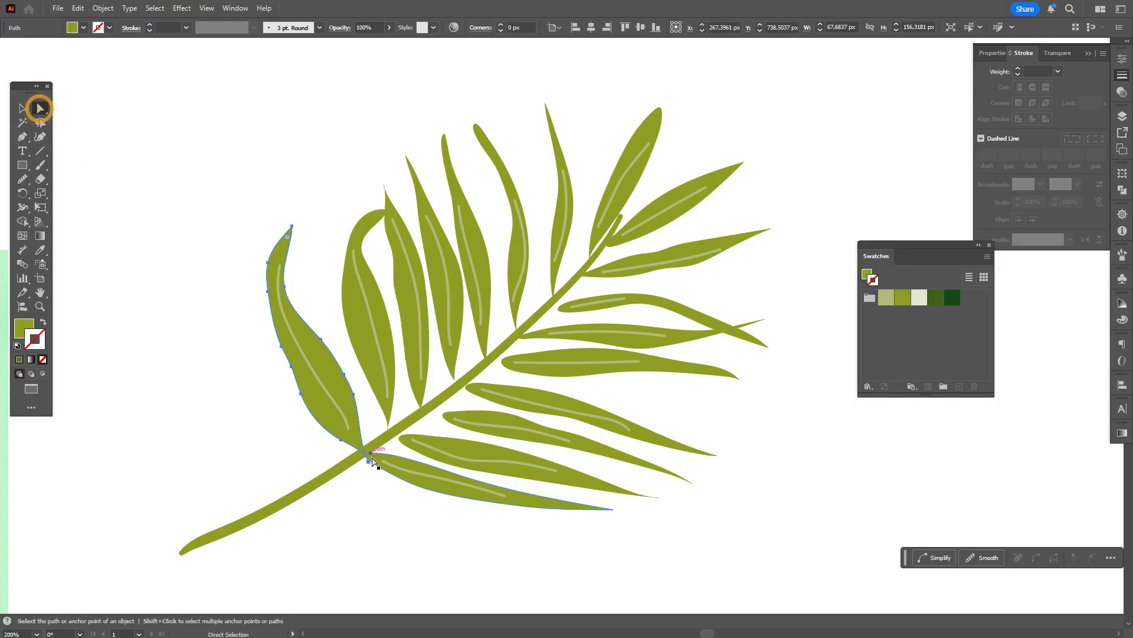
drag(368, 460, 367, 460)
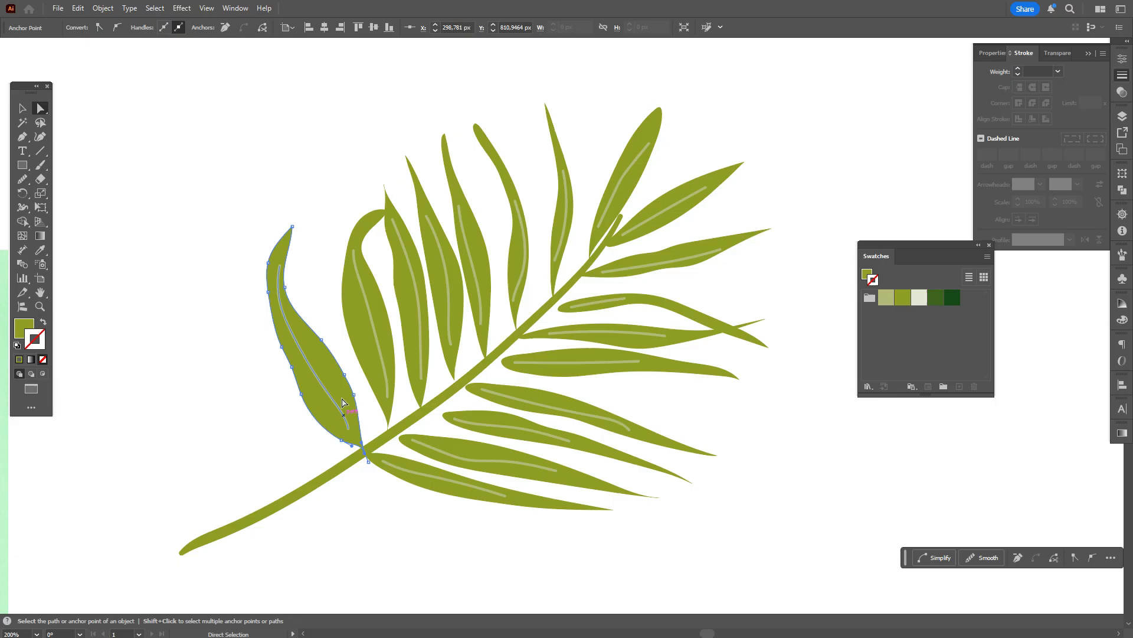
Rotate the second curled leaflet on the stem's upper side so its base points to the stem, and rotate its vein to match.
click(23, 110)
click(356, 237)
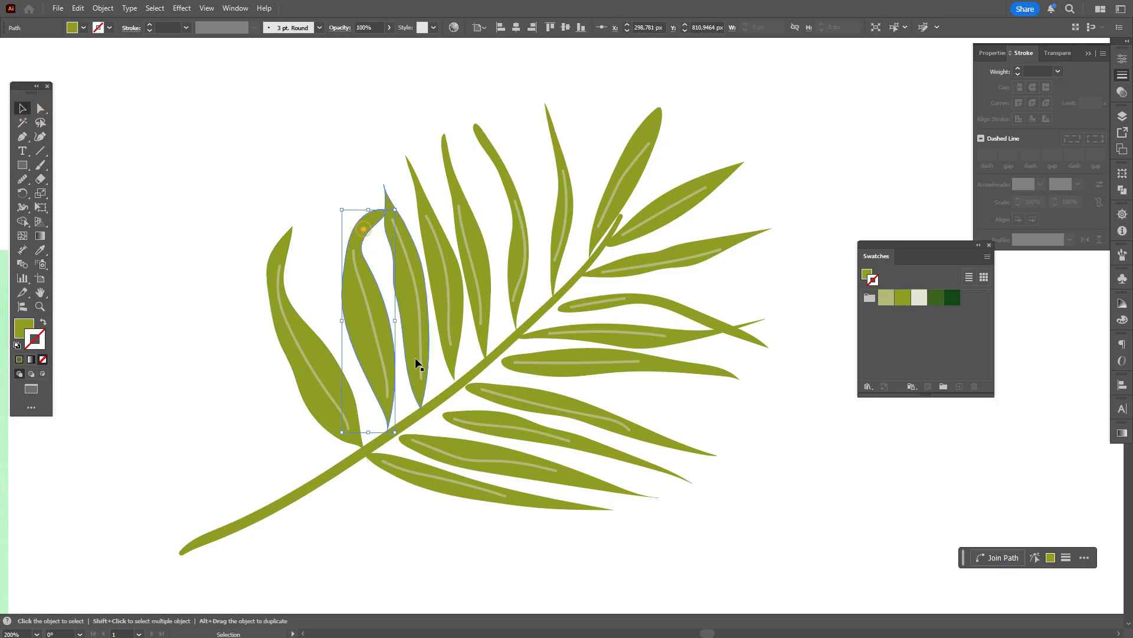
drag(400, 437, 401, 406)
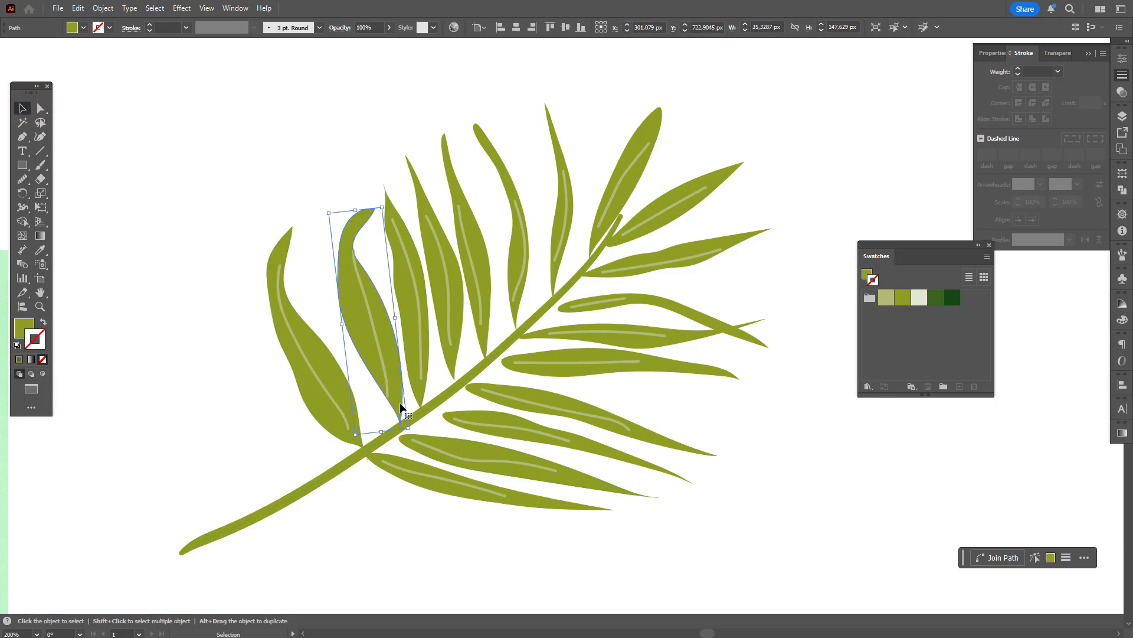
click(382, 355)
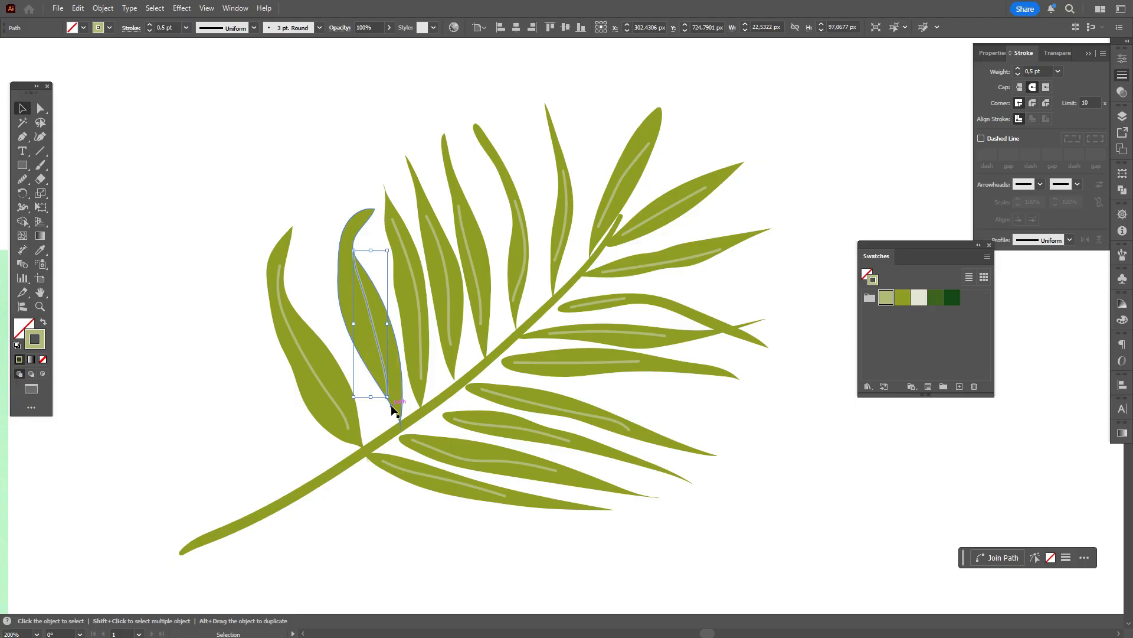
drag(382, 402, 402, 390)
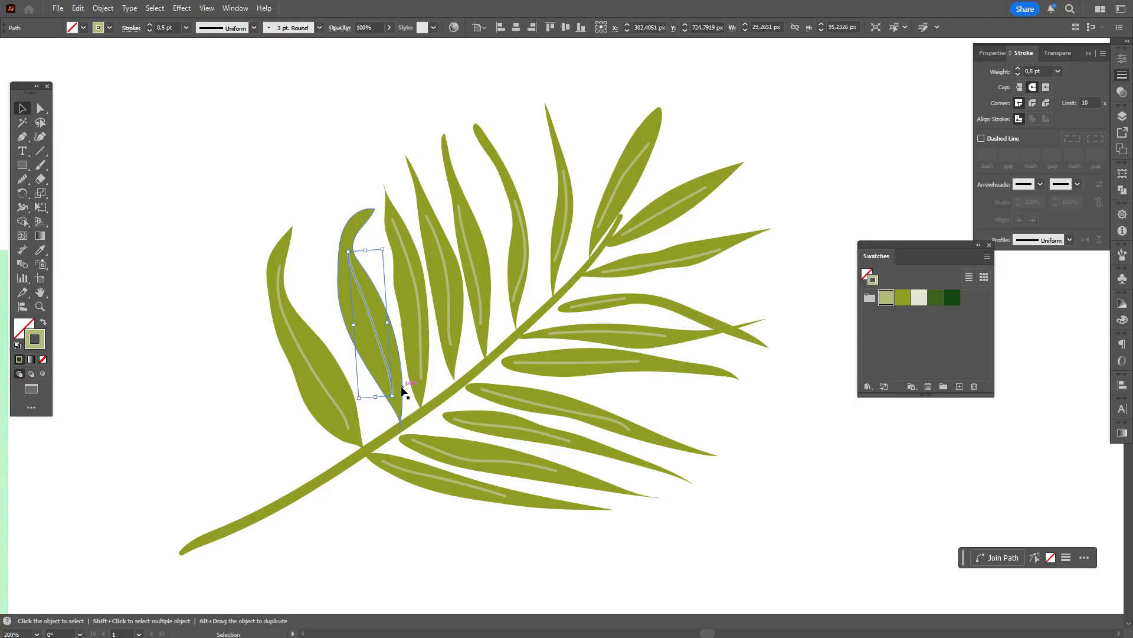
Adjust the second curled leaflet's base anchor point, and shift the leaflet and its vein slightly down so they sit against the stem.
click(40, 109)
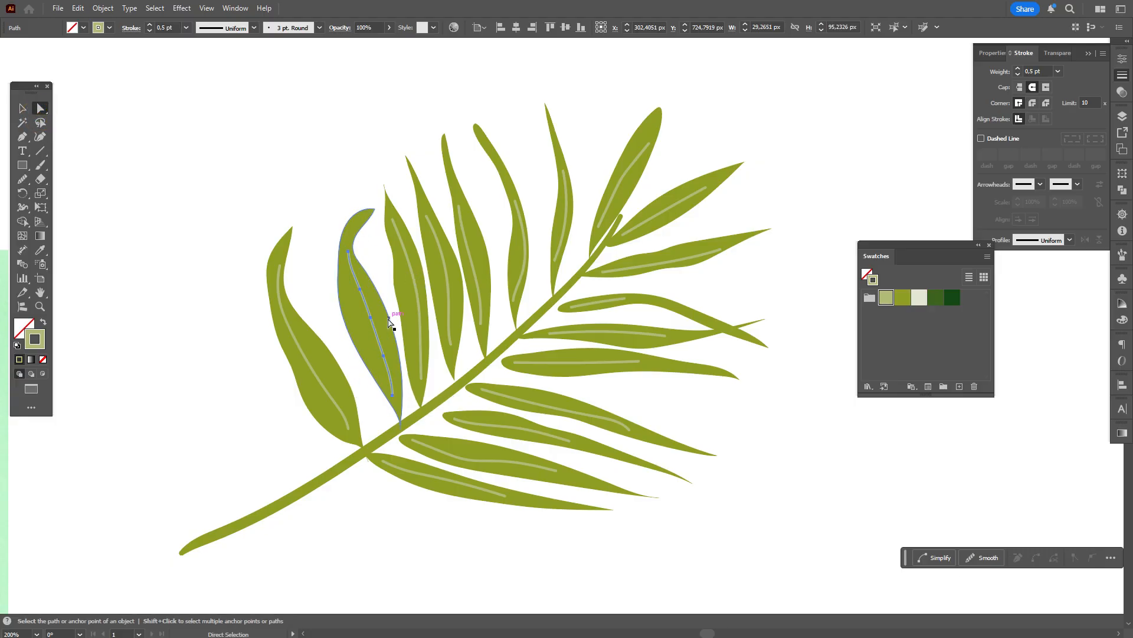
click(401, 435)
click(401, 432)
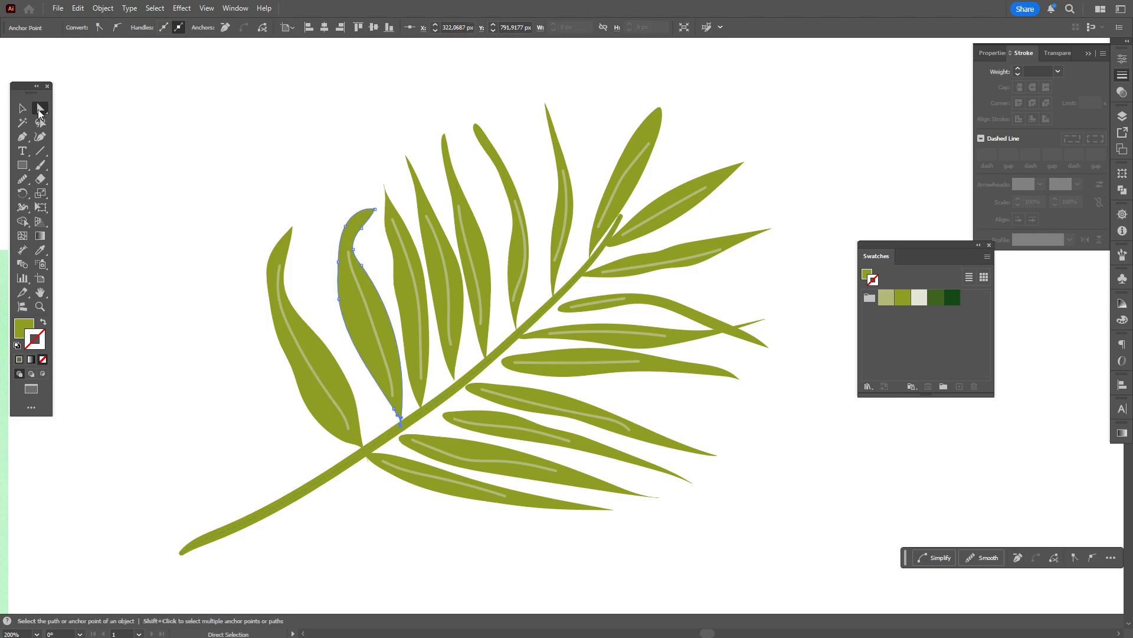
click(21, 108)
drag(386, 328, 390, 337)
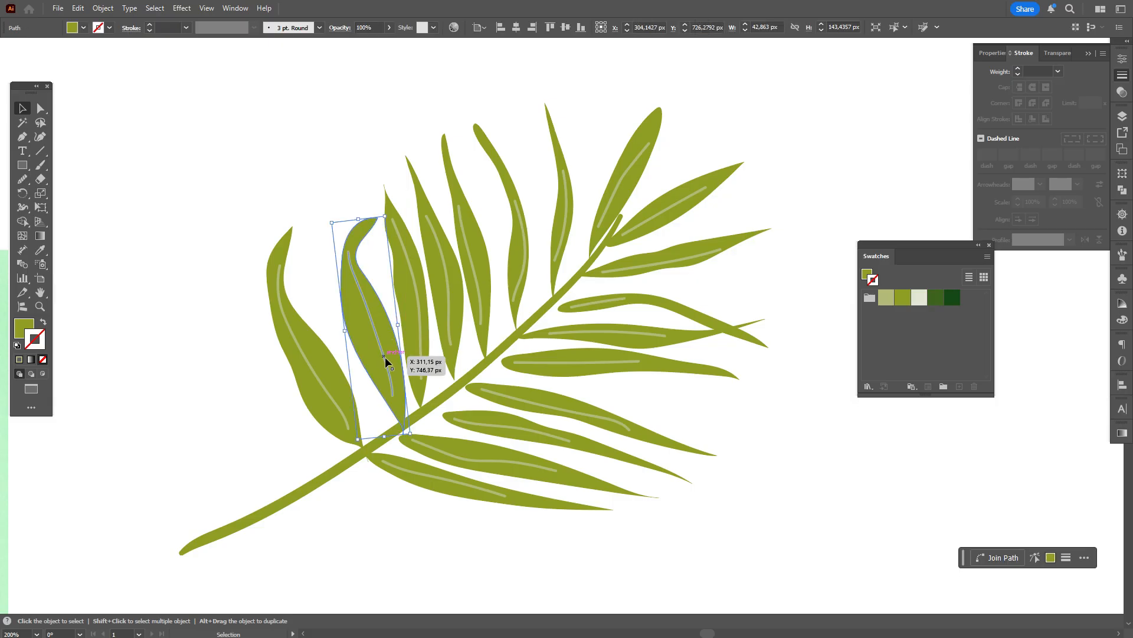
click(385, 359)
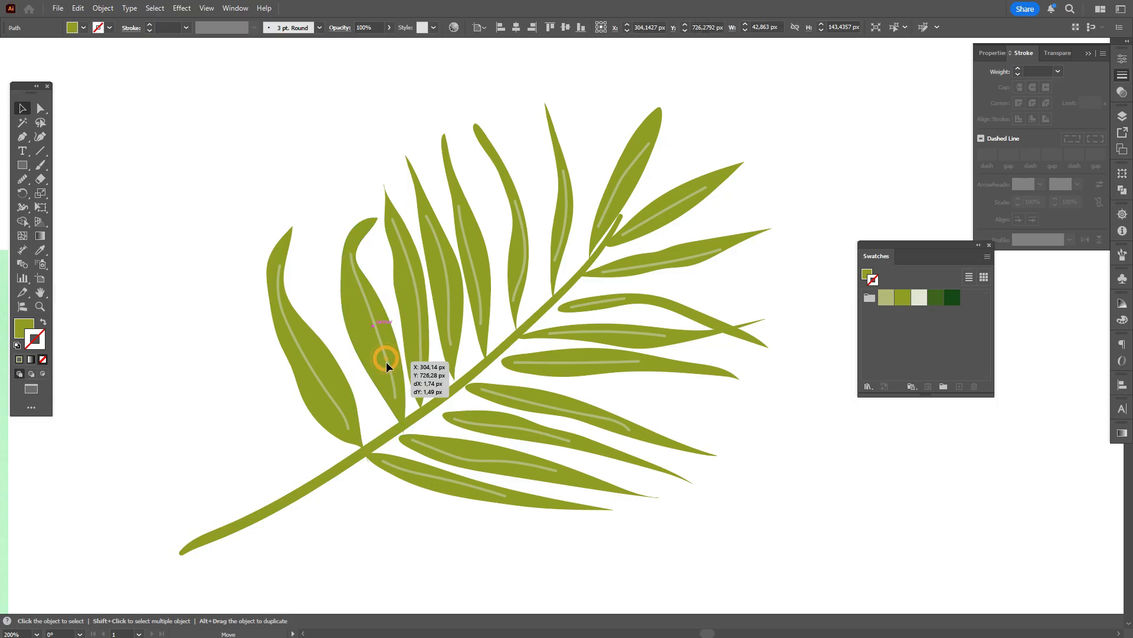
Pull the base tips of the two lowest upper leaflets that poke through the stem back inside it.
click(40, 306)
click(488, 347)
click(504, 453)
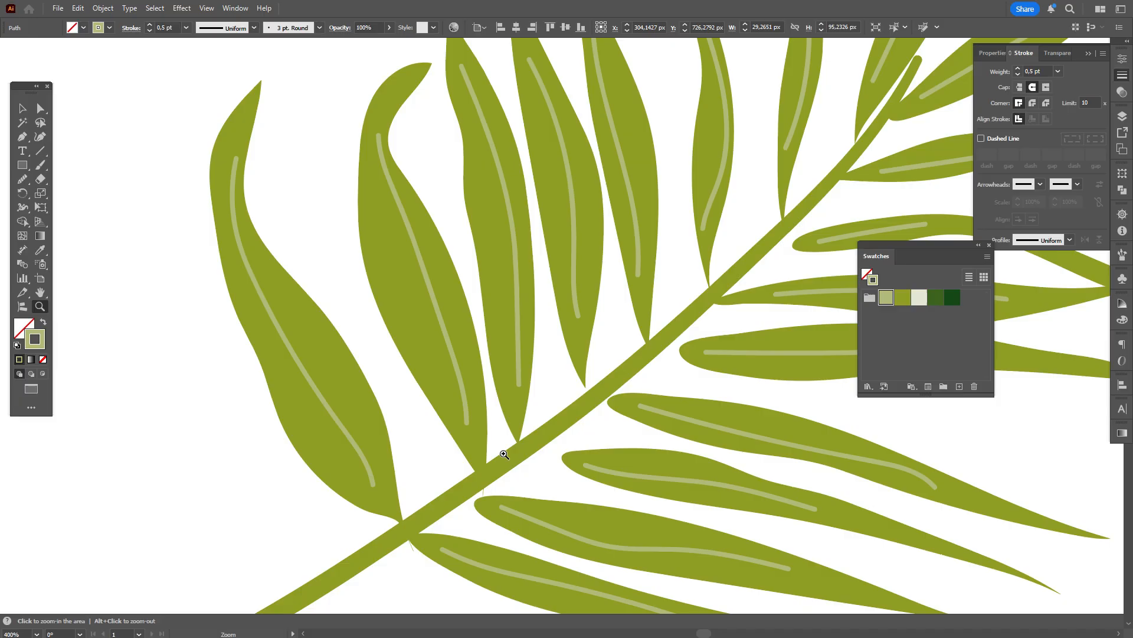
click(503, 453)
click(40, 109)
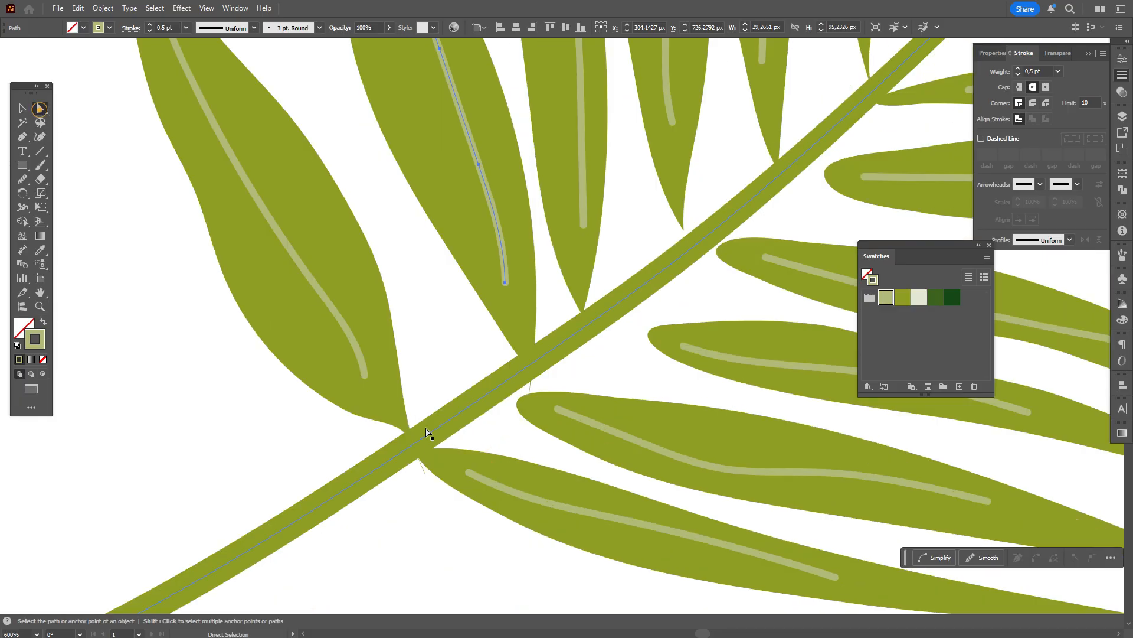
click(425, 474)
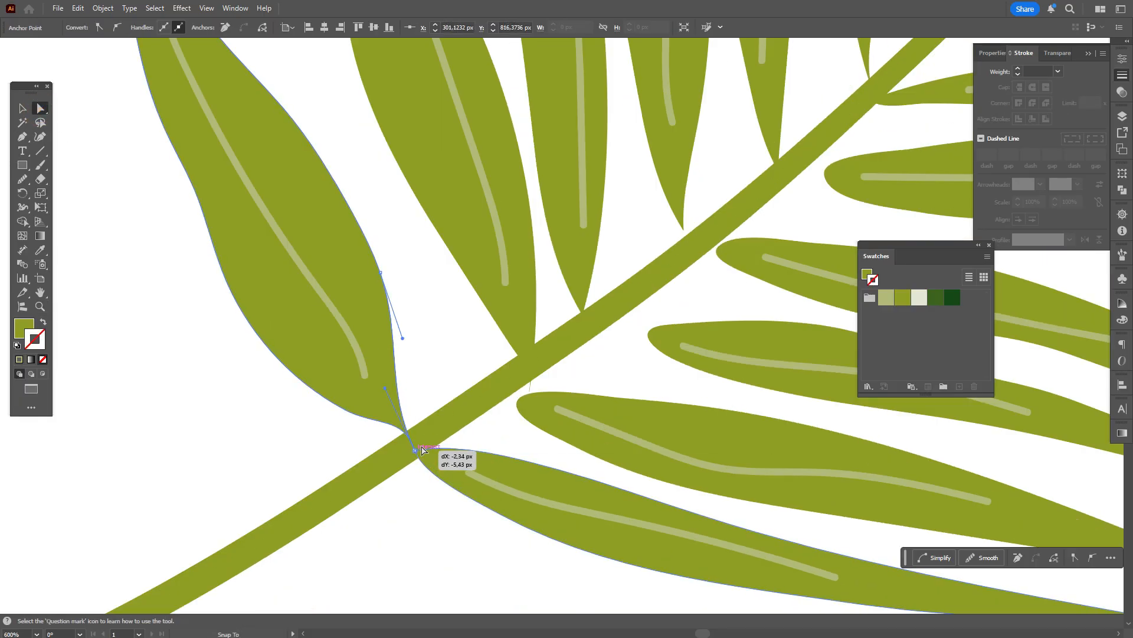
click(530, 392)
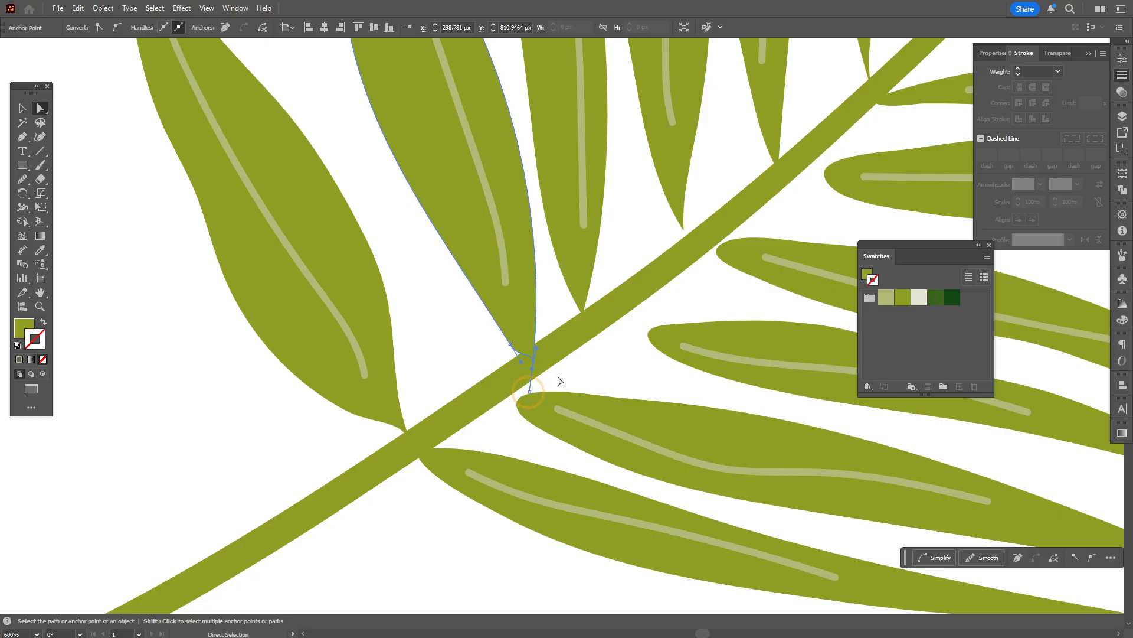
Reshape the base of the second upper leaf by moving its bottom anchor point up onto the stem.
scroll(559, 381, up, 3)
click(582, 413)
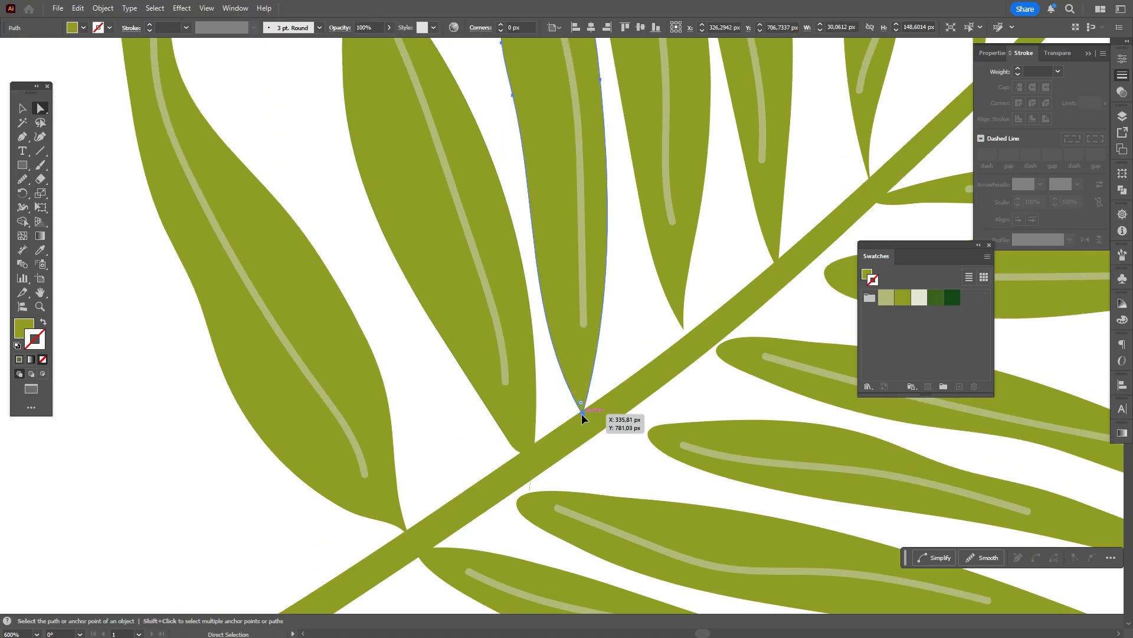
click(530, 490)
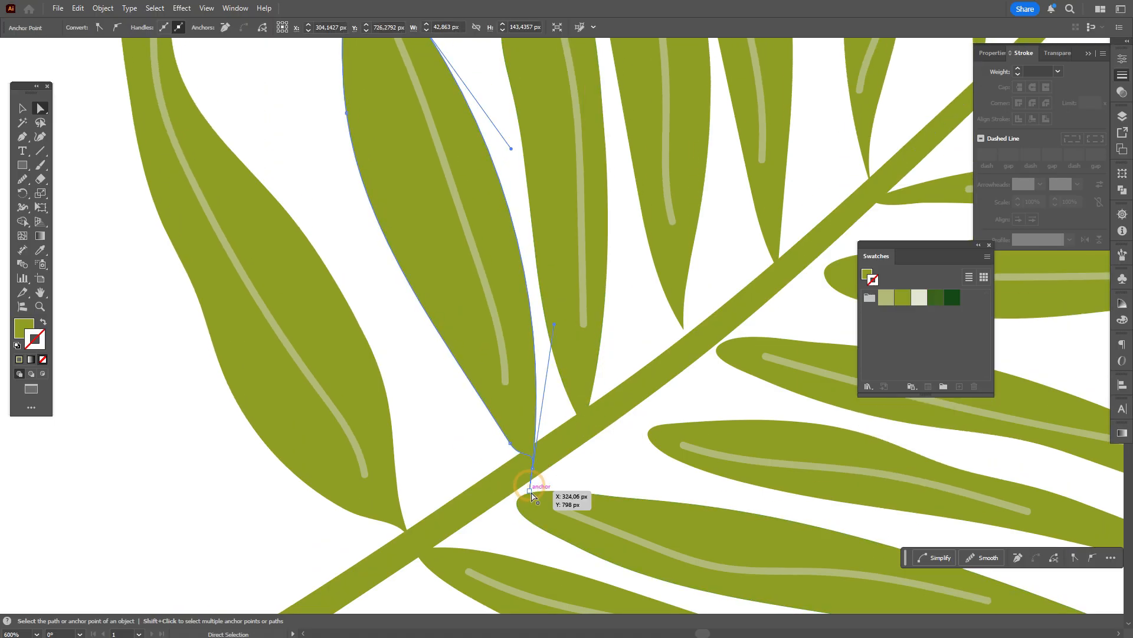
drag(530, 490, 533, 466)
Extend the bottom points of the fourth and fifth upper leaves onto the stem, closing the gaps there.
scroll(612, 463, up, 1)
scroll(612, 463, up, 1)
click(680, 382)
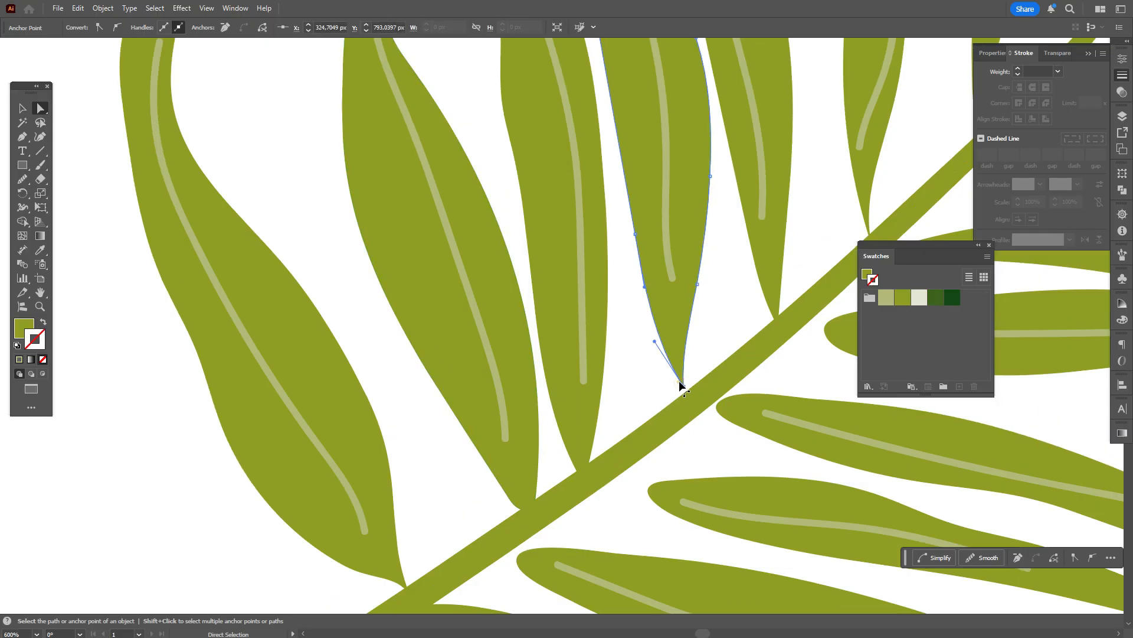
drag(684, 387, 690, 403)
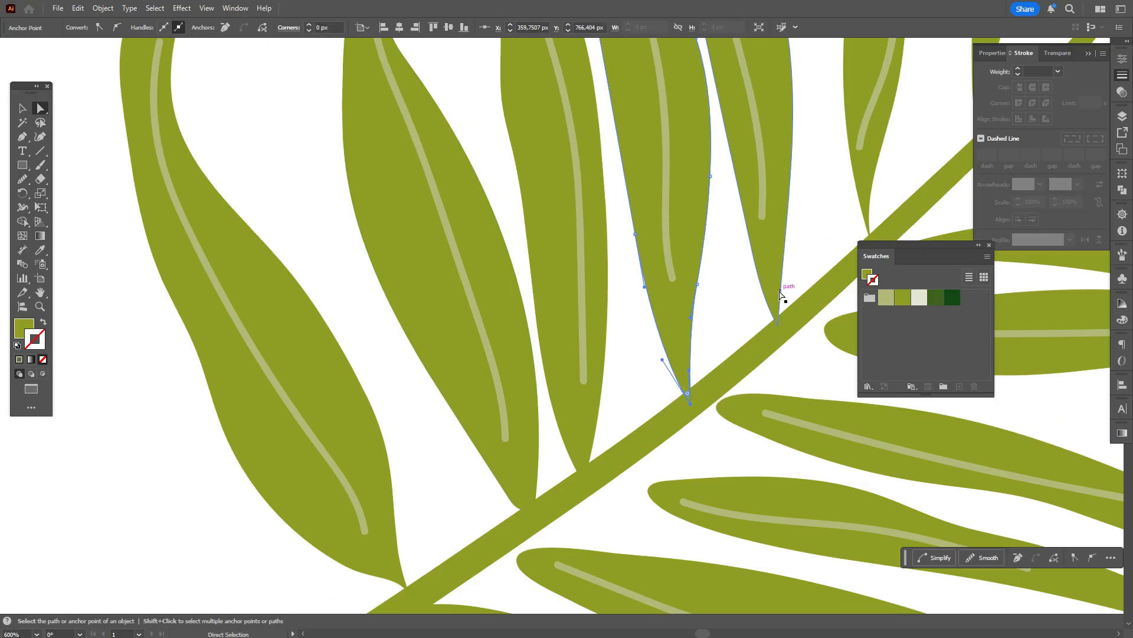
click(780, 290)
click(780, 326)
drag(780, 331, 780, 338)
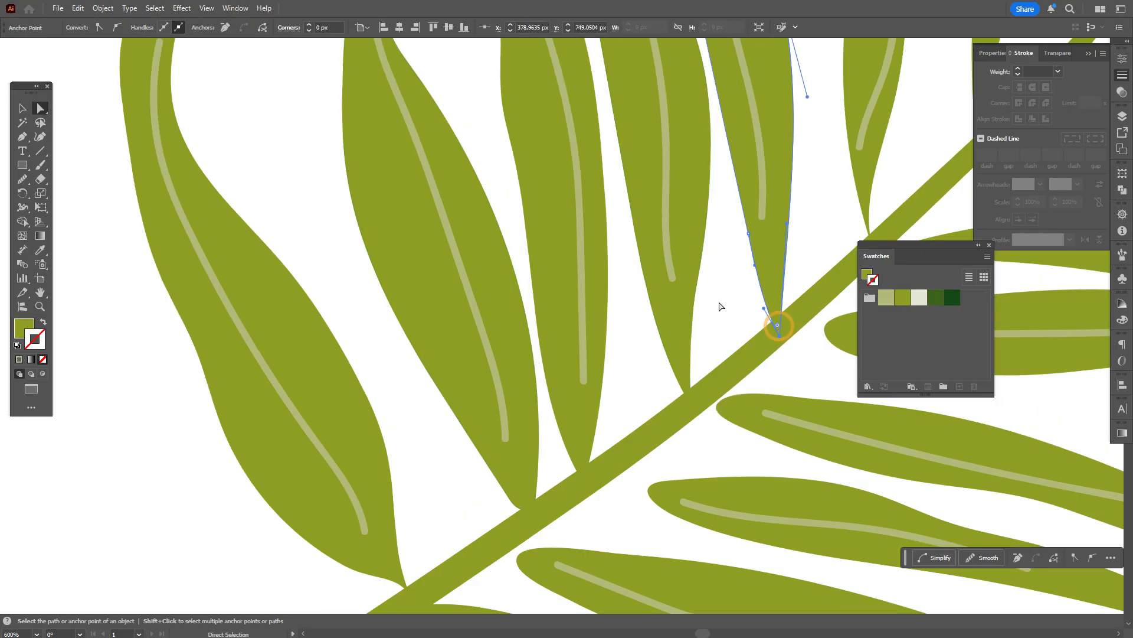
click(719, 302)
Untwist the narrow crossed tip of the third upper leaf by repositioning its outline points.
click(40, 292)
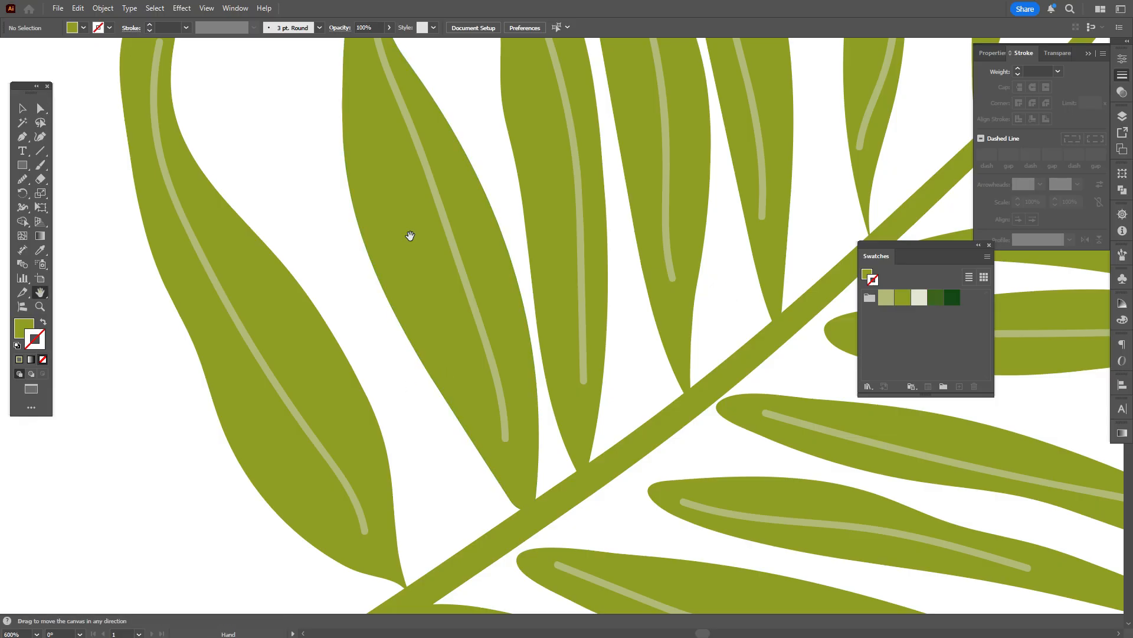
drag(627, 222, 519, 390)
drag(641, 260, 478, 415)
drag(393, 228, 435, 350)
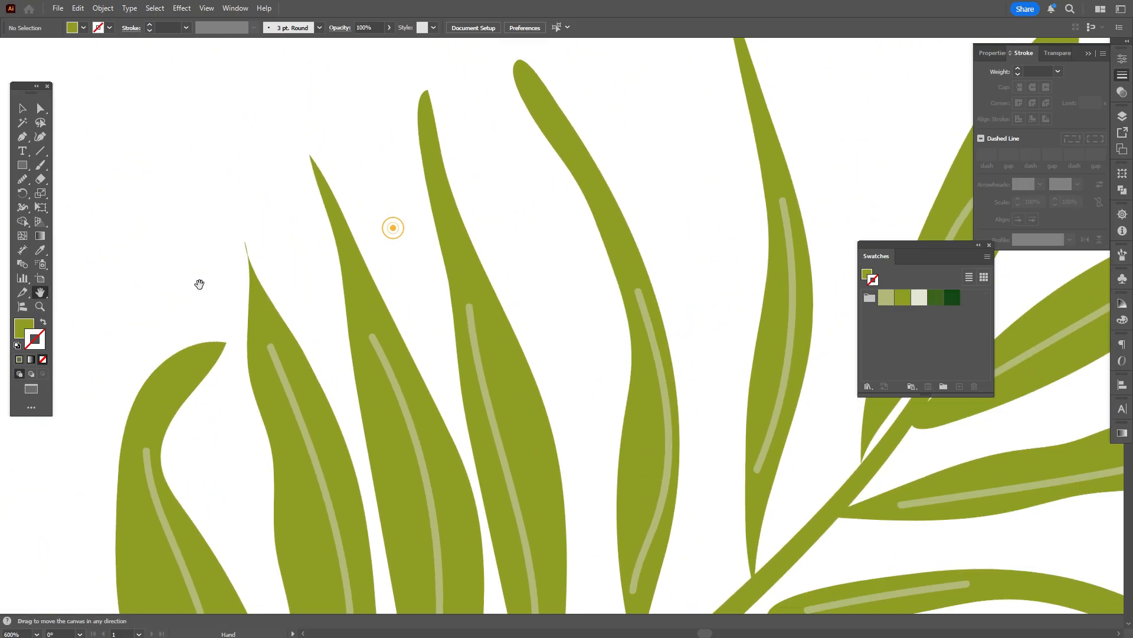
click(40, 306)
click(413, 330)
click(425, 339)
click(560, 283)
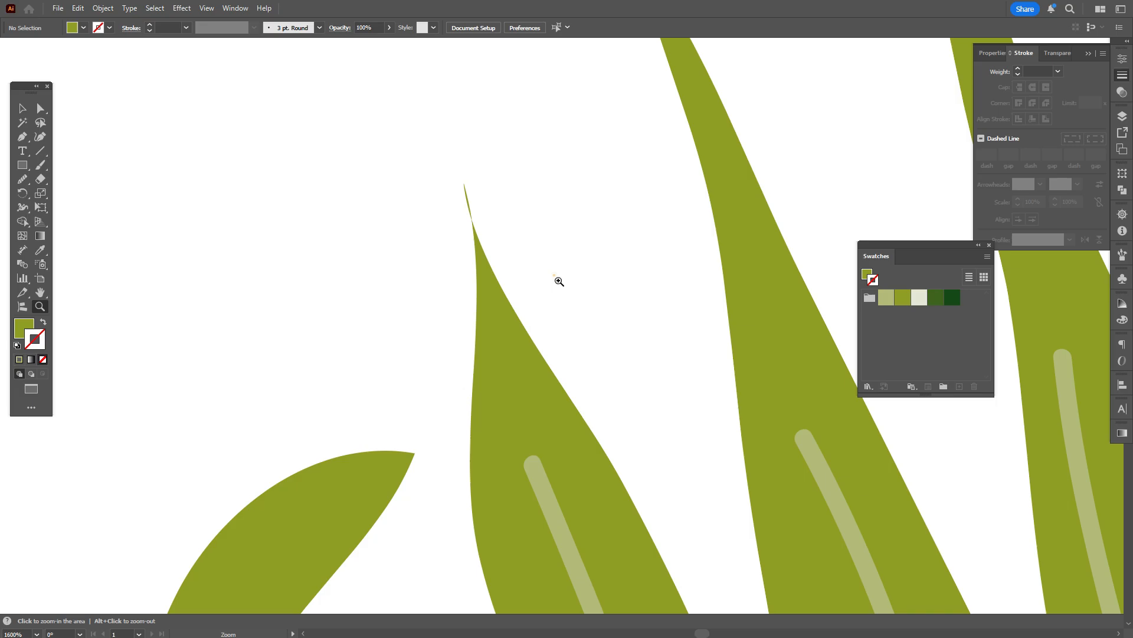
click(565, 289)
click(40, 110)
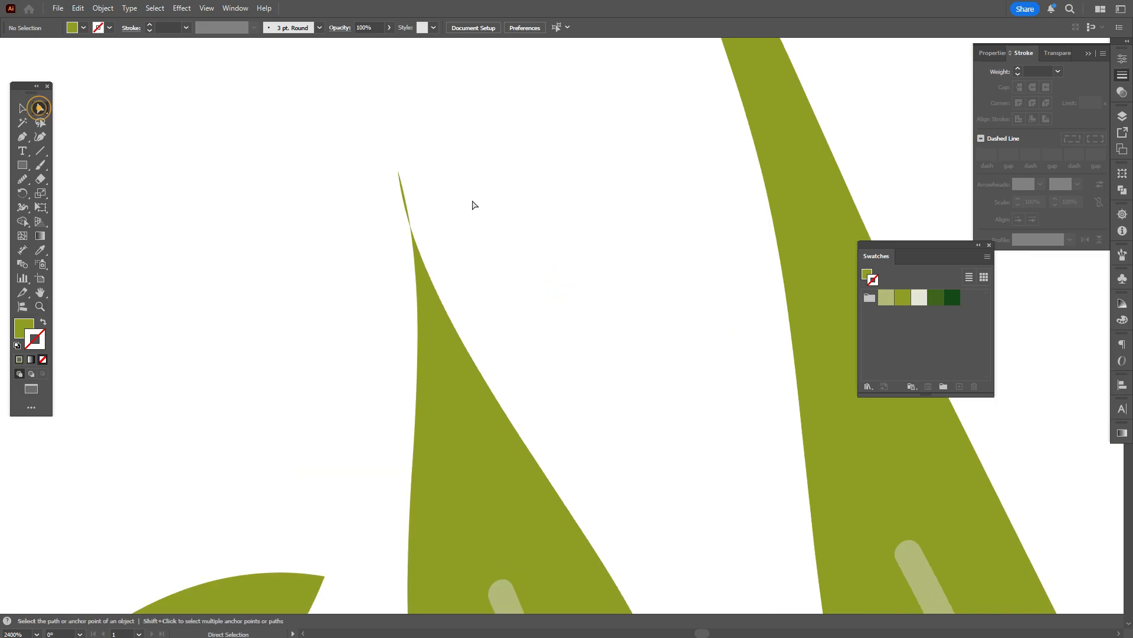
click(407, 212)
drag(421, 237, 399, 253)
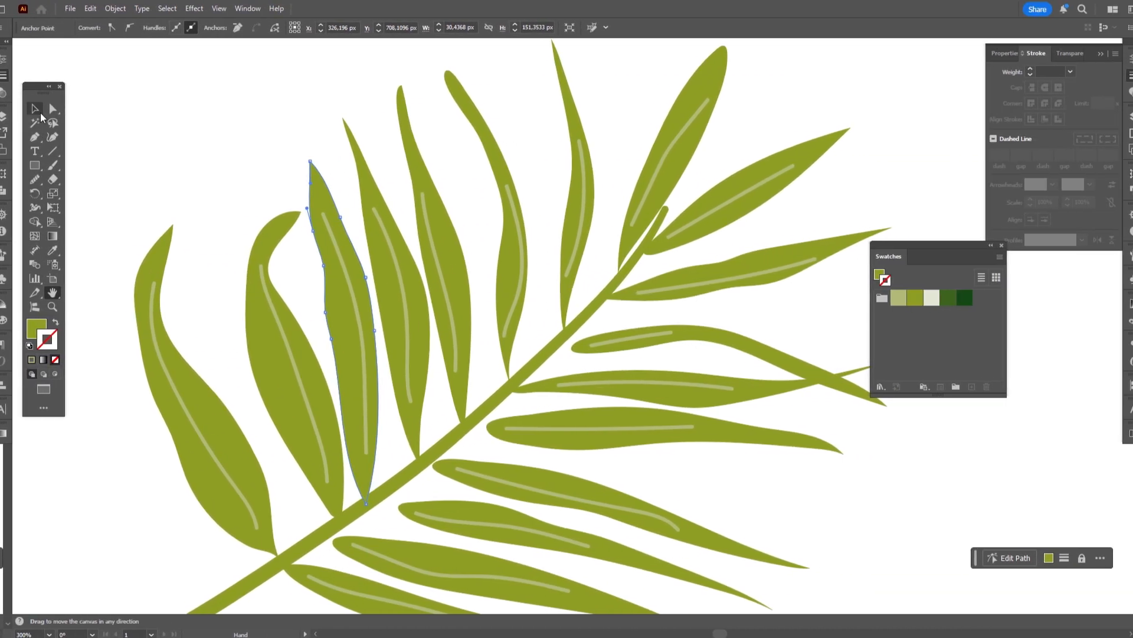
Isolate the frond's leaves, shift the leftmost leaf slightly and adjust its base anchor point to meet the stem.
click(355, 201)
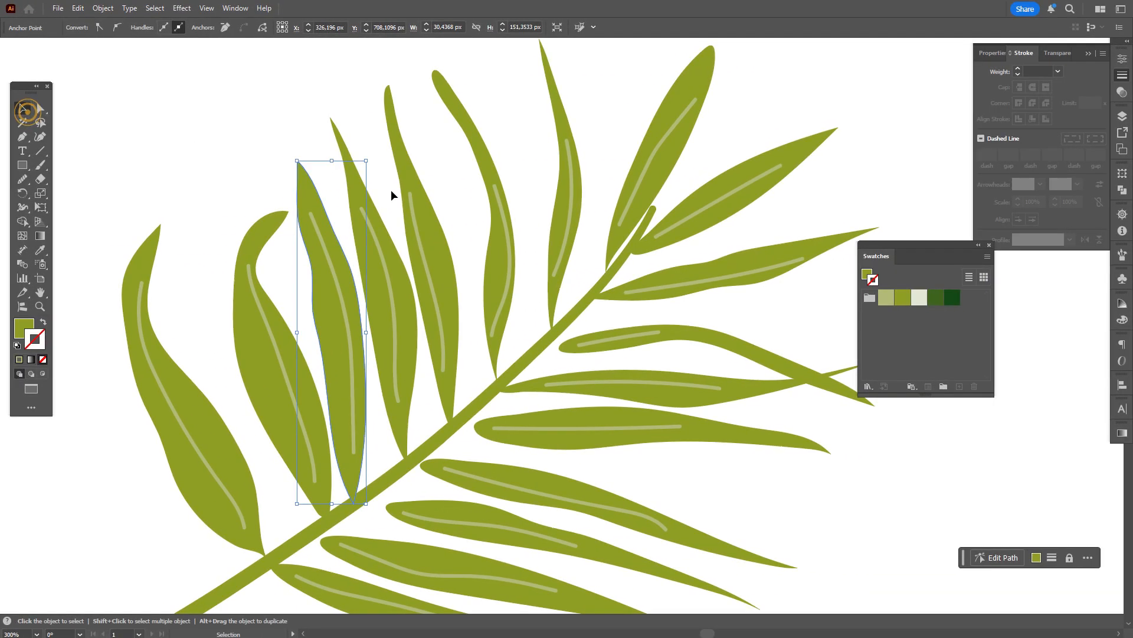
double_click(221, 429)
drag(182, 379, 195, 398)
scroll(202, 409, down, 2)
click(38, 109)
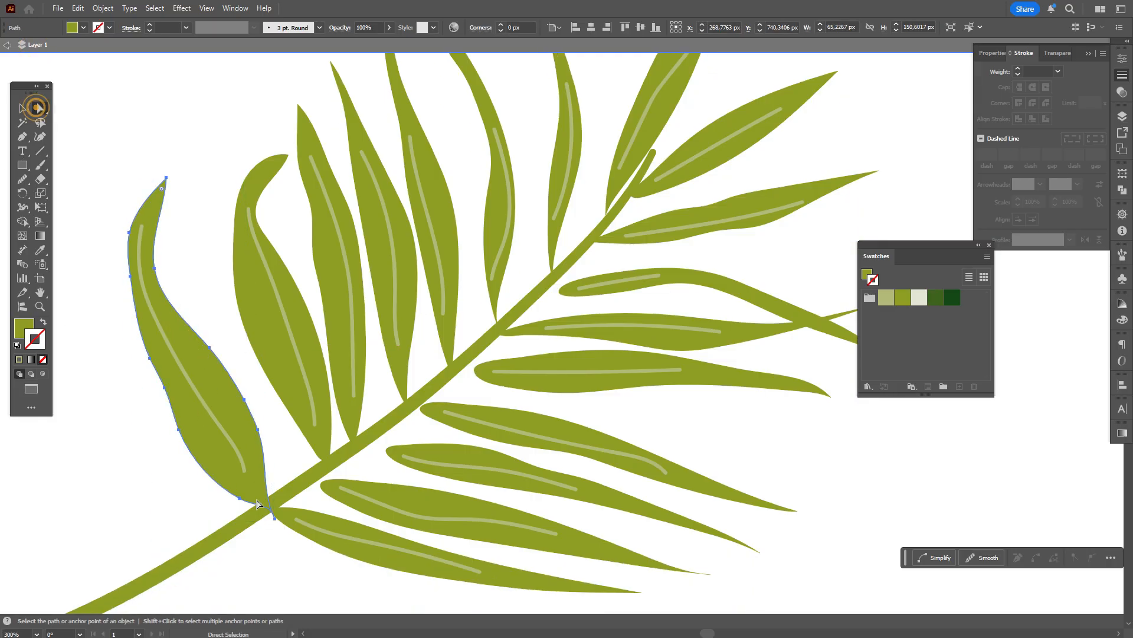
click(275, 519)
click(192, 187)
scroll(192, 187, up, 2)
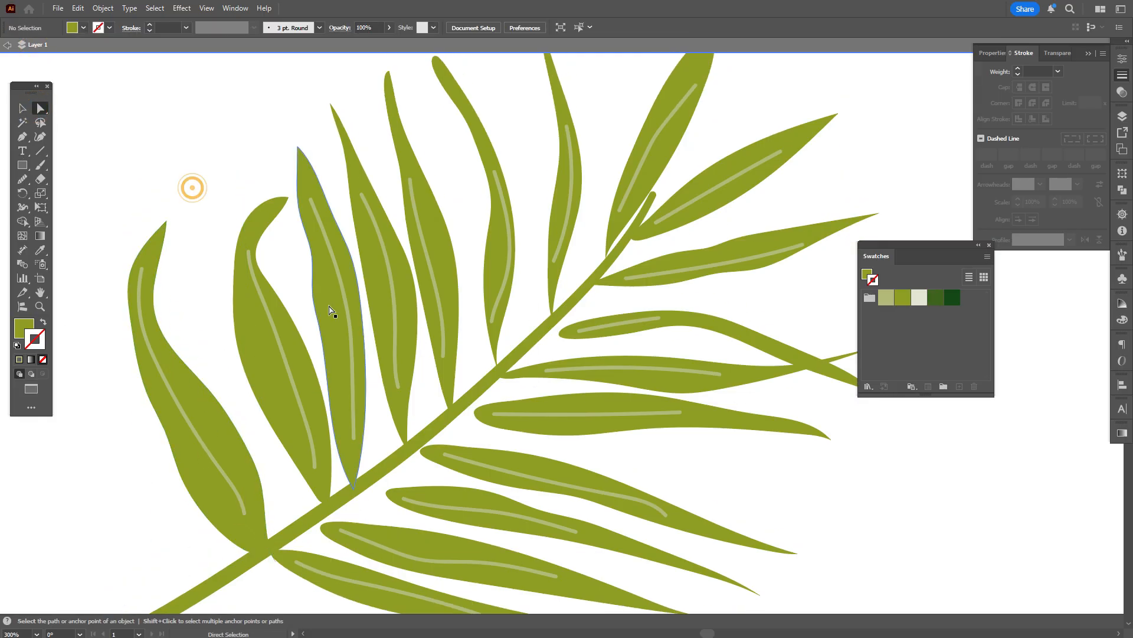
drag(275, 561, 275, 548)
Reposition the vein line inside the seventh upper leaf so it follows the leaf's centre.
scroll(425, 524, up, 2)
key(v)
click(552, 349)
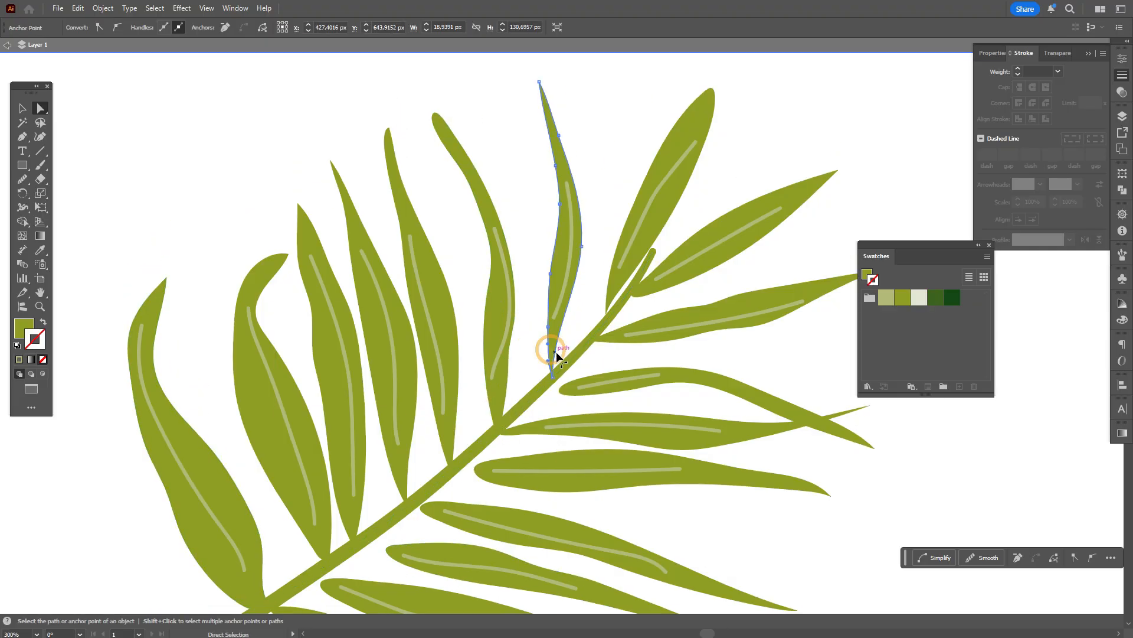
drag(562, 290, 567, 319)
key(a)
drag(572, 211, 565, 191)
scroll(448, 284, down, 2)
Adjust the vein lines of the second to fifth upper leaves, bringing their lower ends closer to the stem.
key(v)
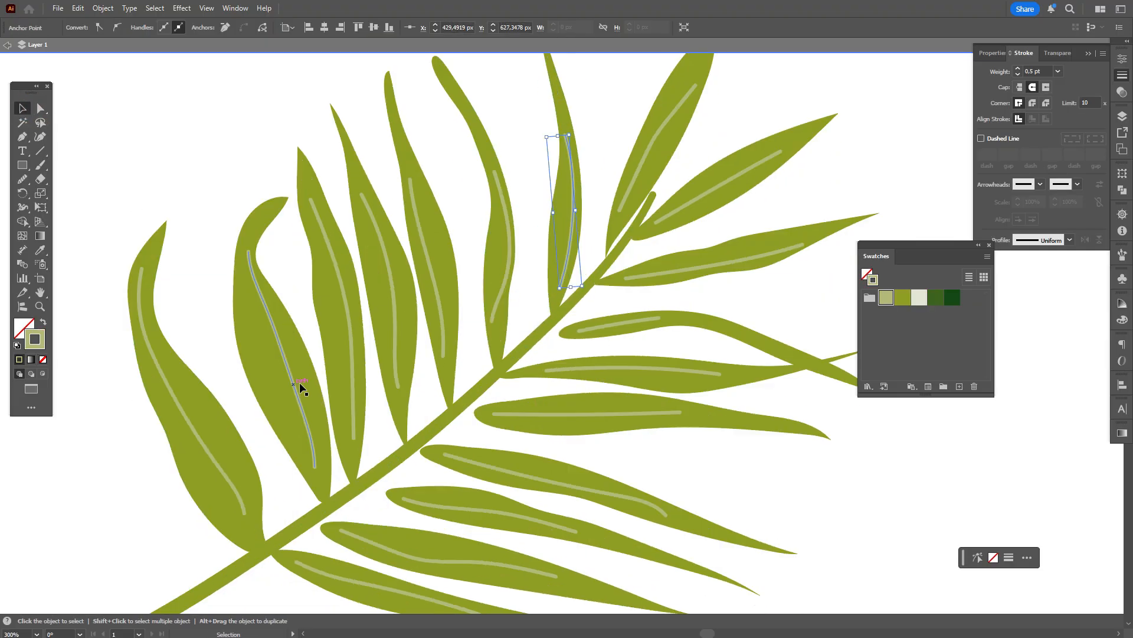
click(286, 389)
key(a)
drag(291, 381, 297, 401)
drag(324, 491, 332, 488)
drag(353, 354, 399, 382)
drag(440, 331, 445, 348)
Reshape the lower part of the vein inside the sixth upper leaf to follow the leaf's curve.
click(506, 283)
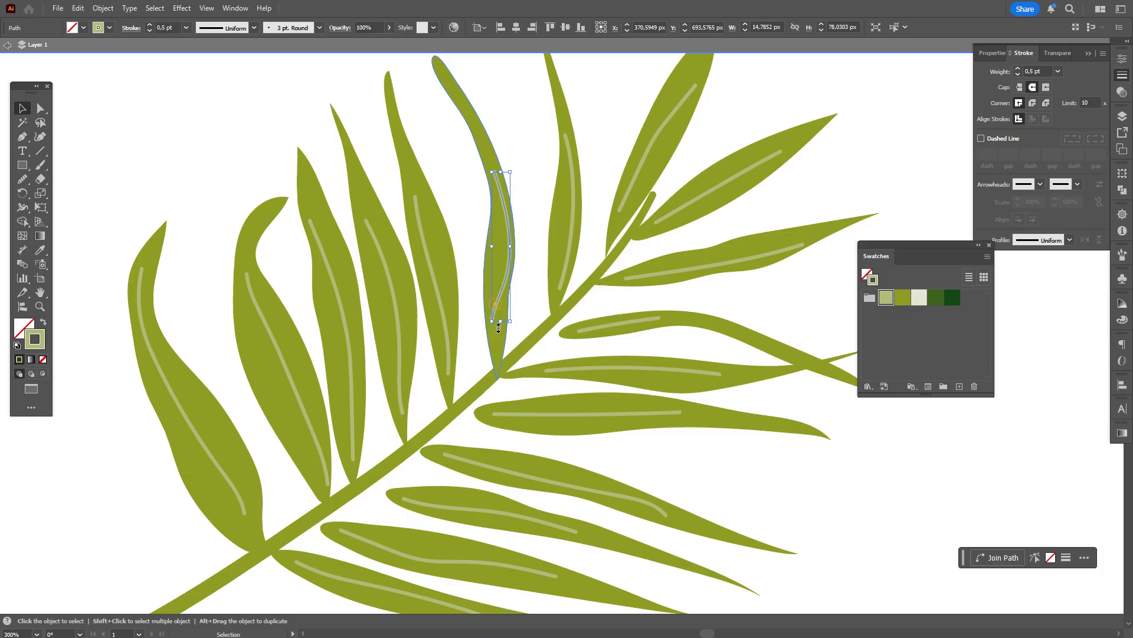
drag(517, 327, 523, 325)
mouse_move(499, 309)
mouse_down()
mouse_move(496, 334)
mouse_move(499, 305)
mouse_up()
key(a)
scroll(652, 254, up, 5)
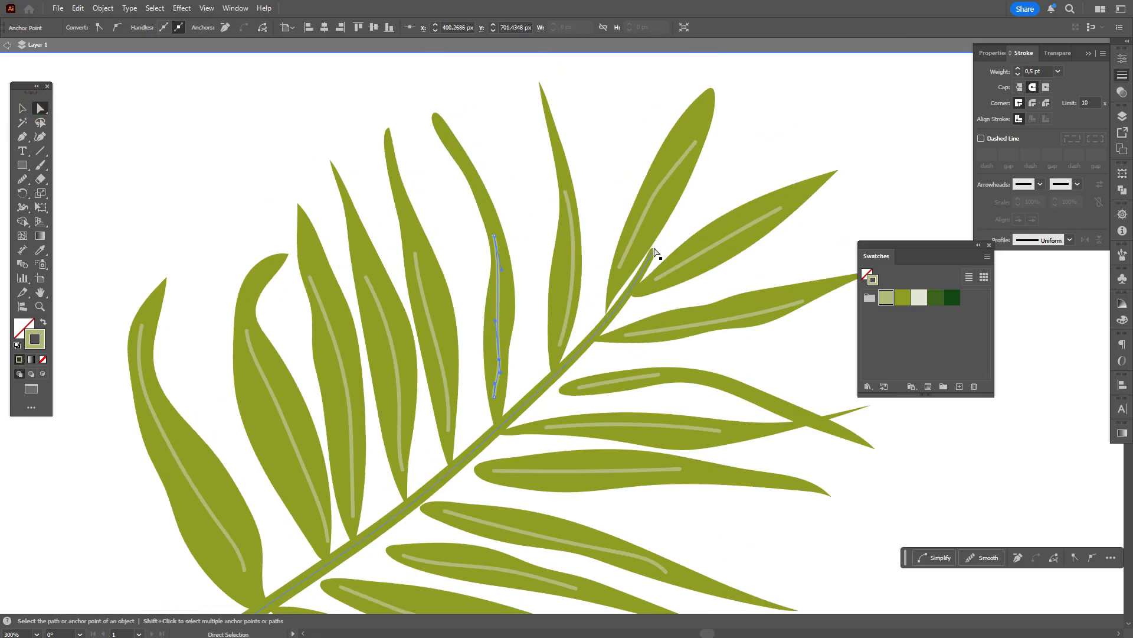
Move and rotate the upright leaf near the frond's tip together with its vein to fit against the stem.
key(v)
click(679, 202)
click(673, 183)
mouse_move(721, 217)
mouse_down()
mouse_move(719, 204)
mouse_move(699, 209)
mouse_up()
drag(659, 192, 645, 191)
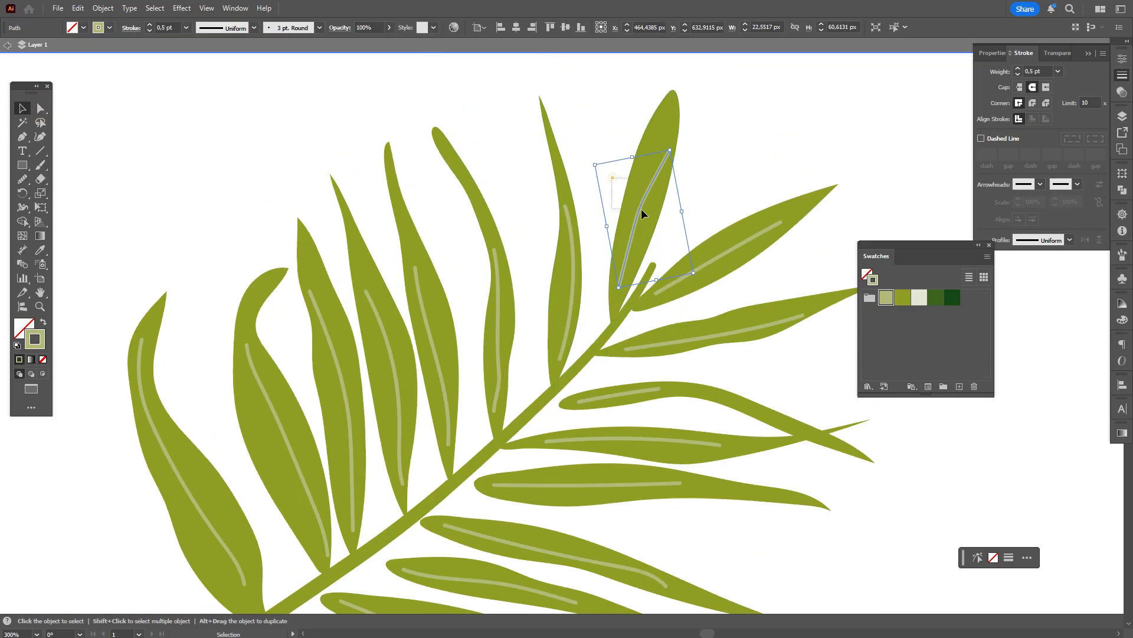
shift+click(642, 208)
drag(687, 83, 705, 90)
drag(626, 229, 652, 226)
Adjust the placement of the remaining leaves and veins along the frond's tip and lower side.
click(711, 262)
drag(709, 272, 701, 261)
drag(835, 298, 842, 285)
scroll(773, 264, down, 1)
drag(730, 275, 624, 267)
scroll(724, 281, down, 2)
drag(570, 324, 548, 323)
scroll(548, 322, down, 1)
drag(802, 402, 805, 389)
Move the finished palm frond beside the variegated monstera leaf and delete its green reference photo.
drag(672, 356, 299, 336)
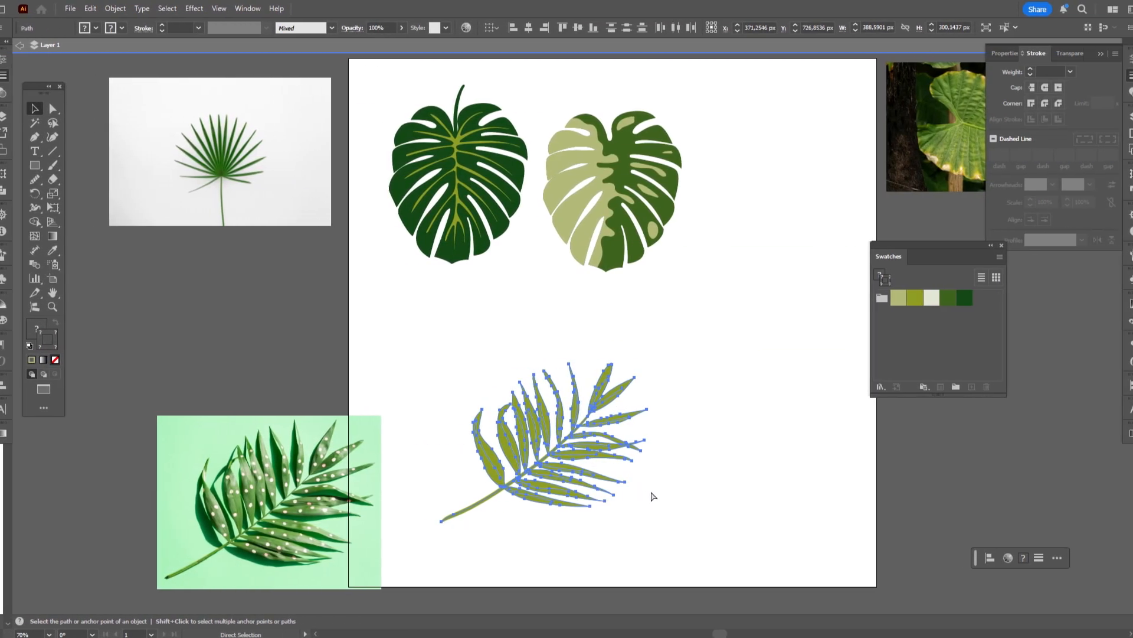
drag(575, 459, 788, 258)
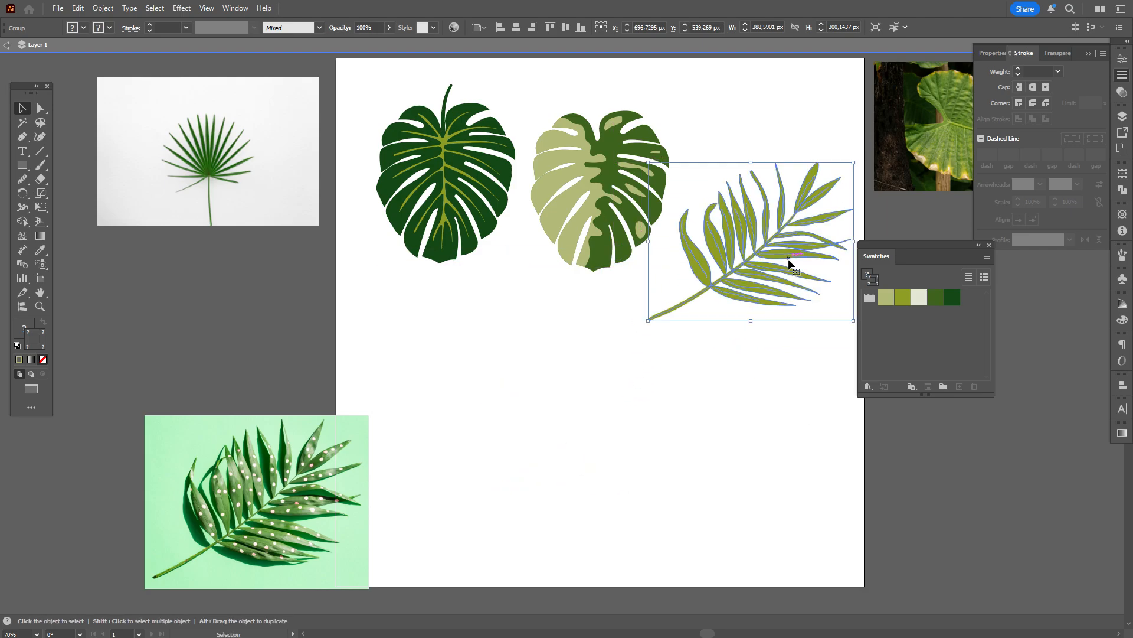
drag(335, 505, 279, 443)
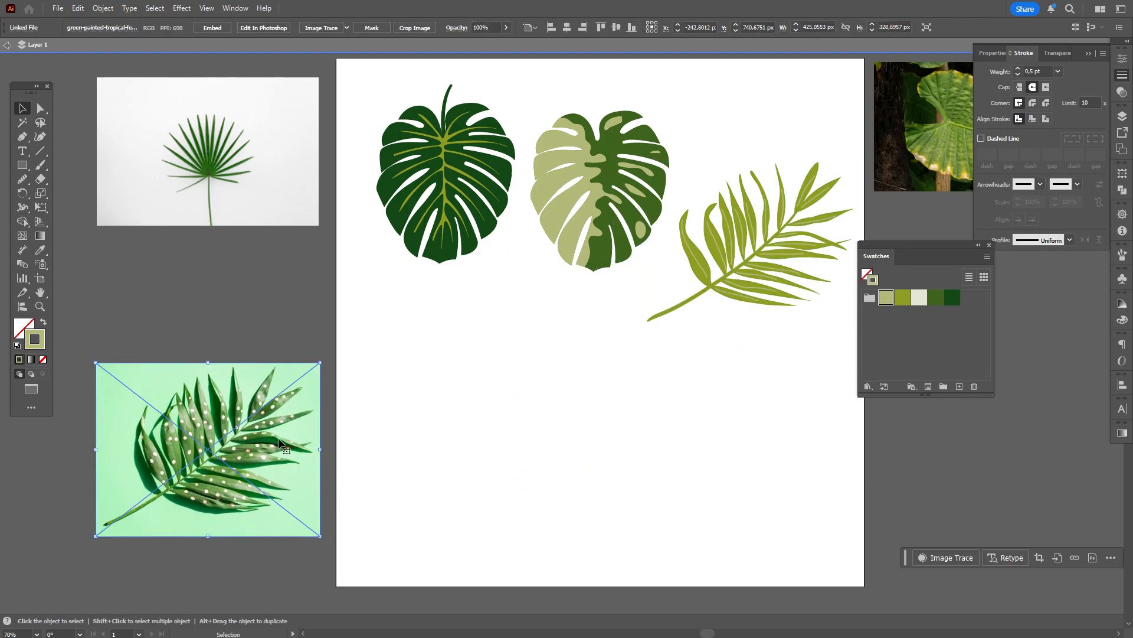
key(Delete)
Place the yellow-edged leaf photo on the artboard below the monstera leaves and enlarge it to about 548 × 365 px.
drag(951, 142, 453, 451)
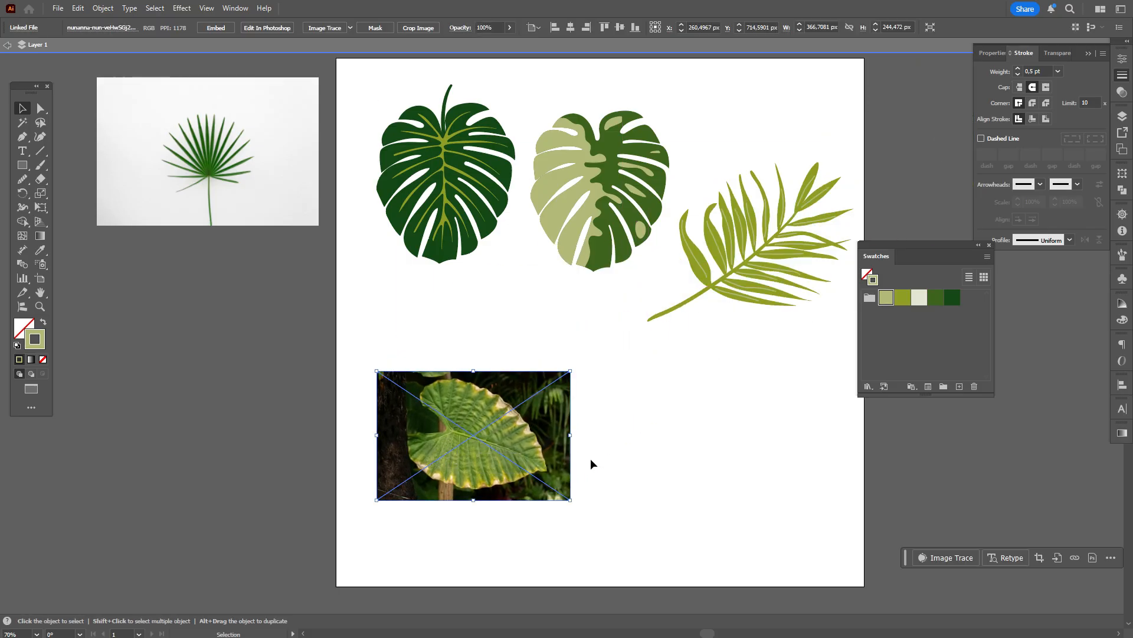
drag(571, 436, 624, 451)
key(ctrl+z)
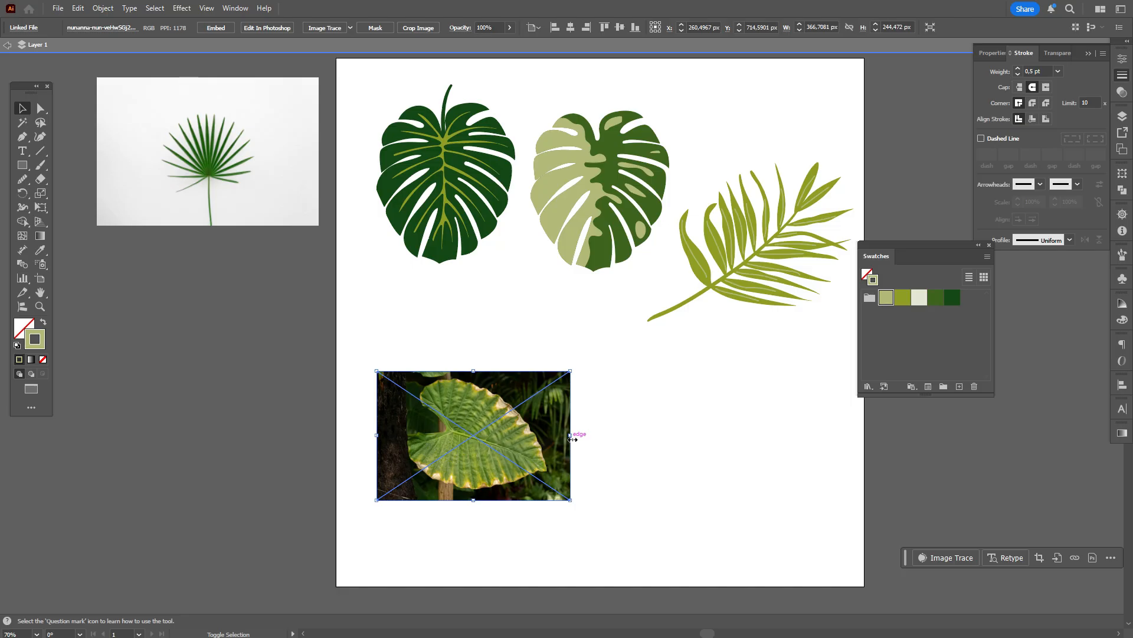
drag(572, 439, 599, 463)
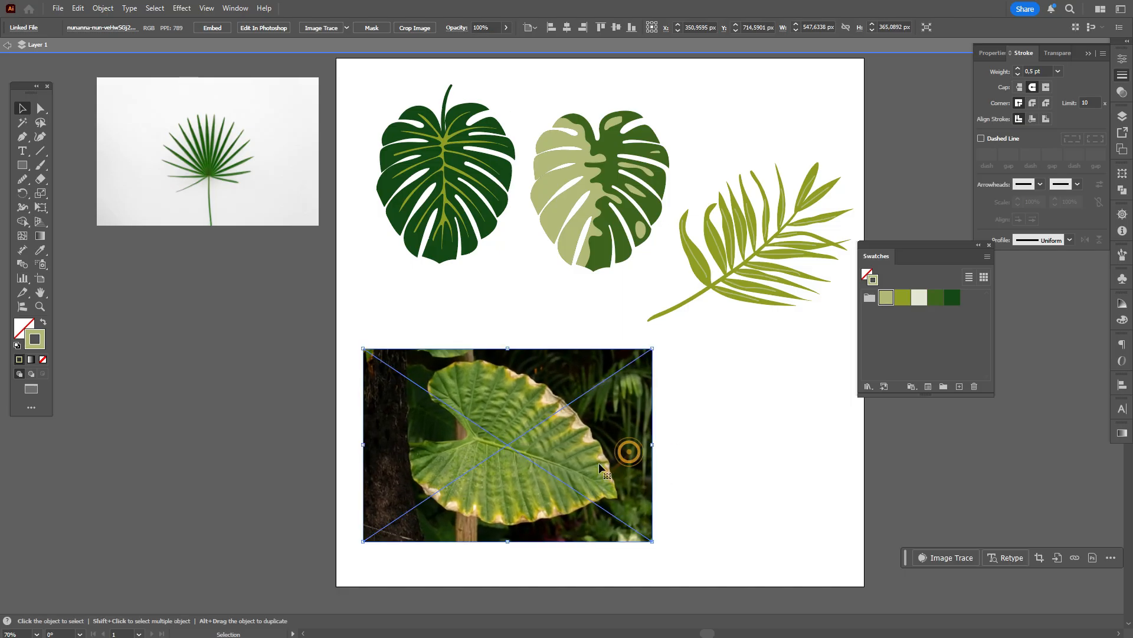
Start tracing the photographed leaf from its stem notch around the lower-left lobe with the Curvature tool and a 0.5 pt olive-green stroke.
click(40, 306)
click(579, 416)
click(529, 340)
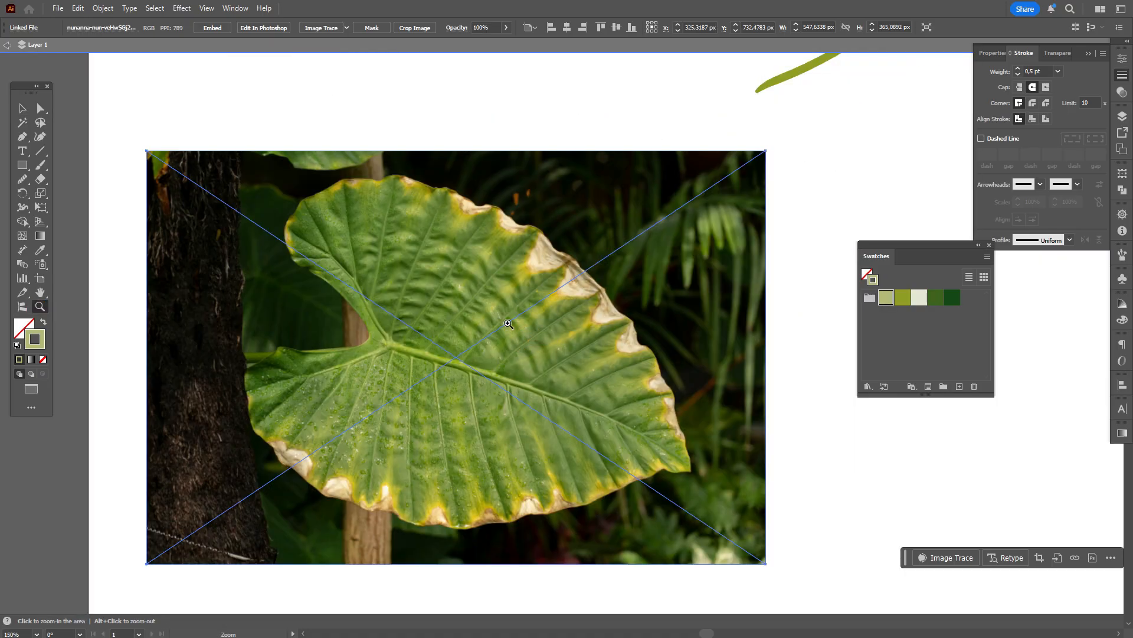
click(508, 323)
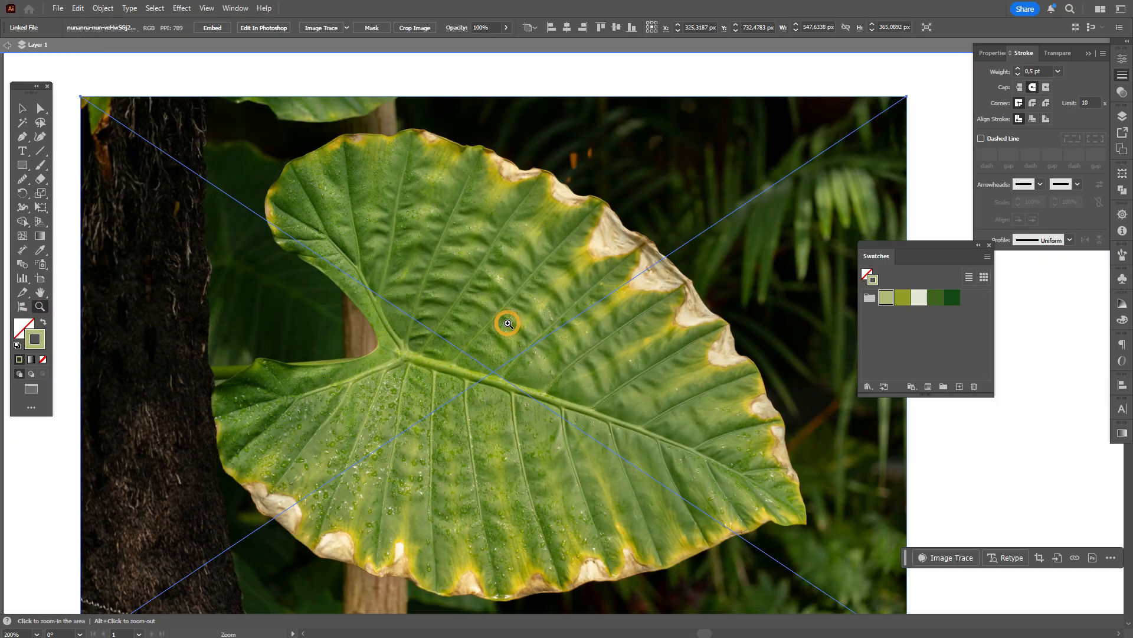
click(40, 138)
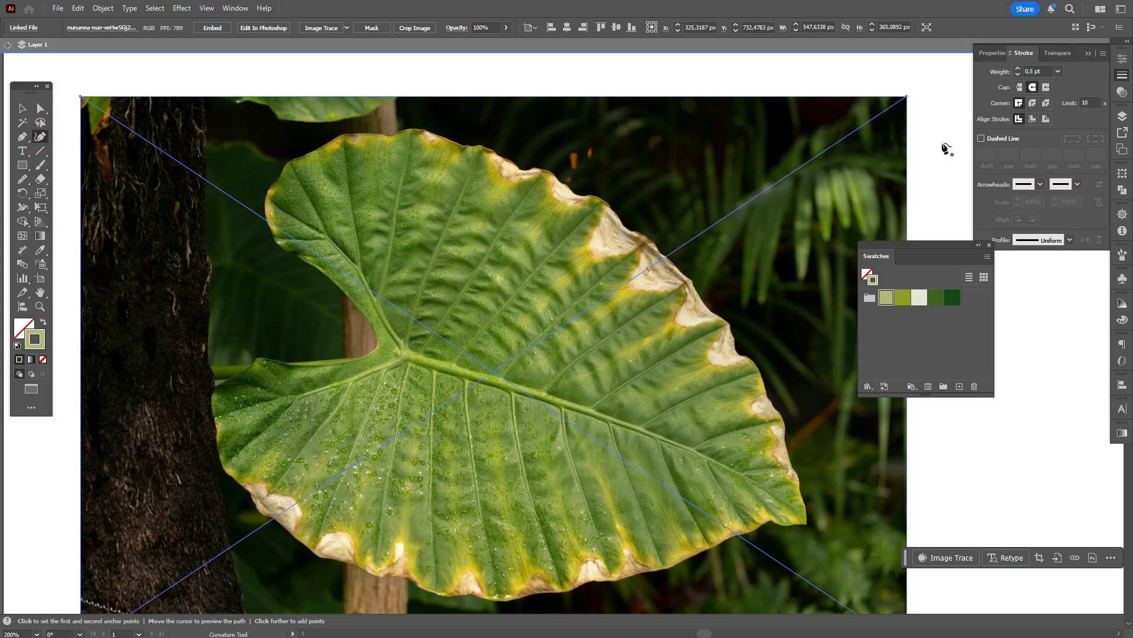
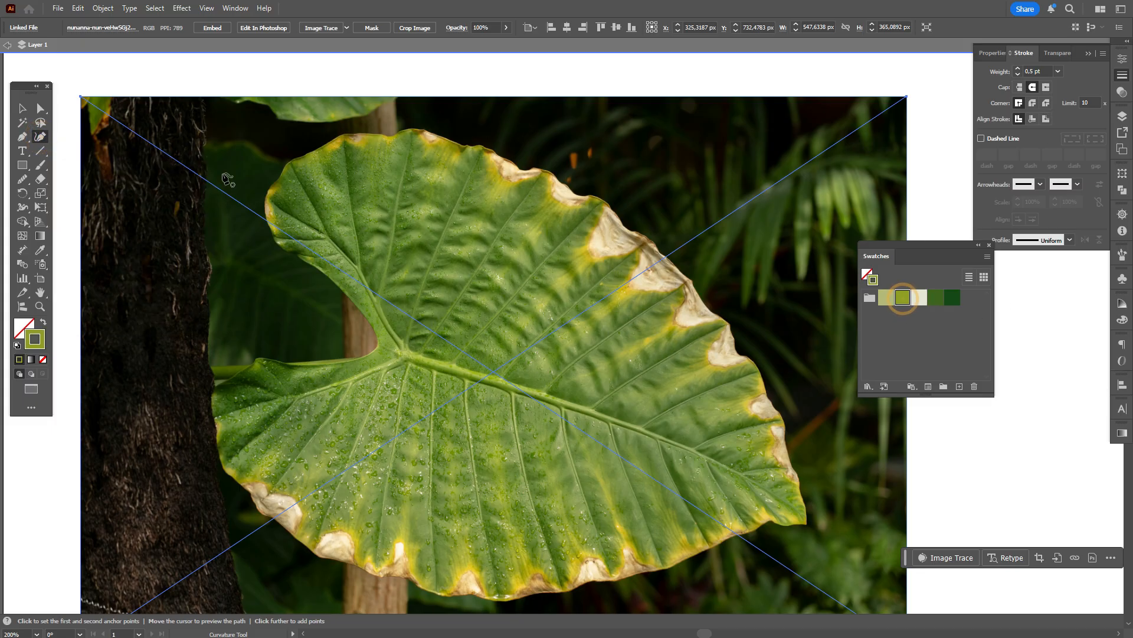
click(377, 345)
click(364, 355)
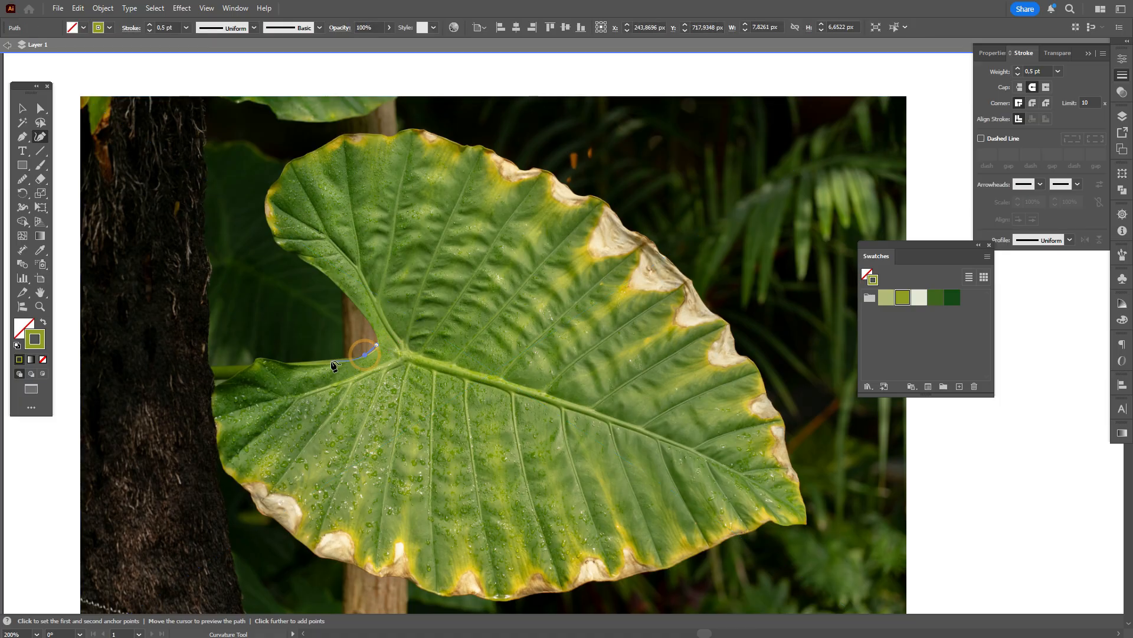
click(259, 357)
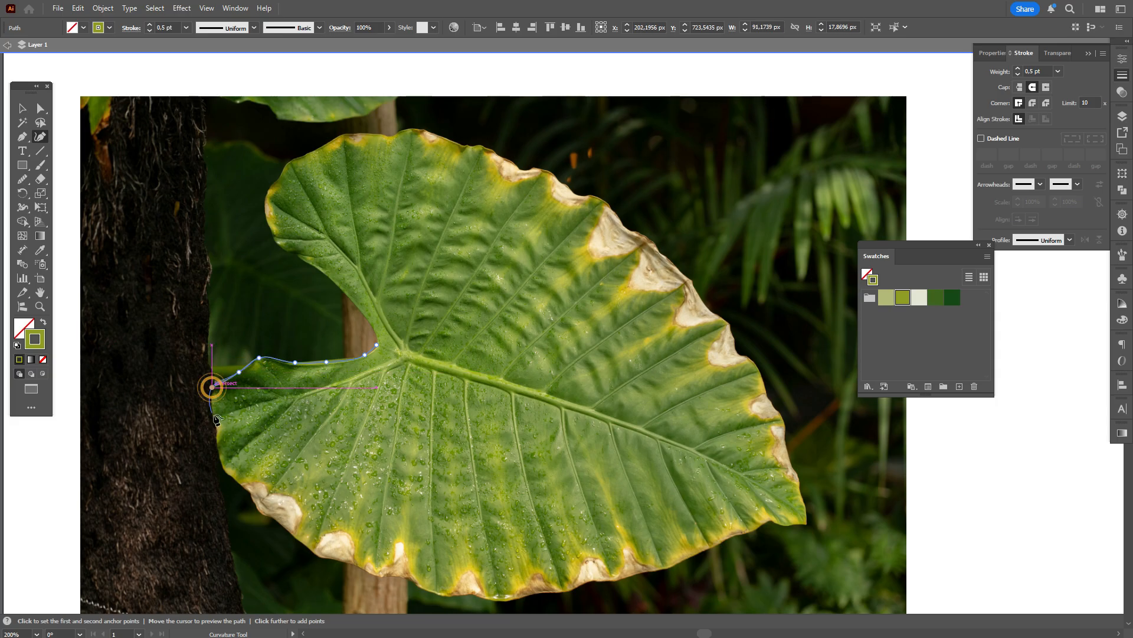
click(214, 415)
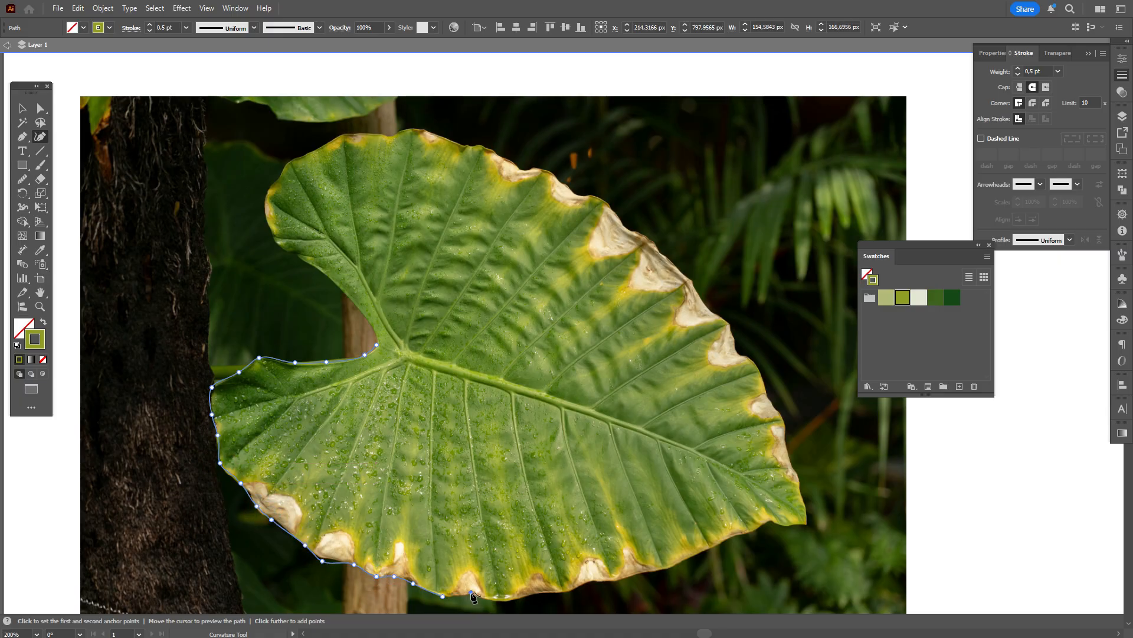
Continue the curved outline along the leaf's lower wavy edge up to its pointed tip.
click(590, 580)
click(611, 582)
click(629, 575)
click(657, 571)
click(687, 558)
click(718, 544)
click(739, 533)
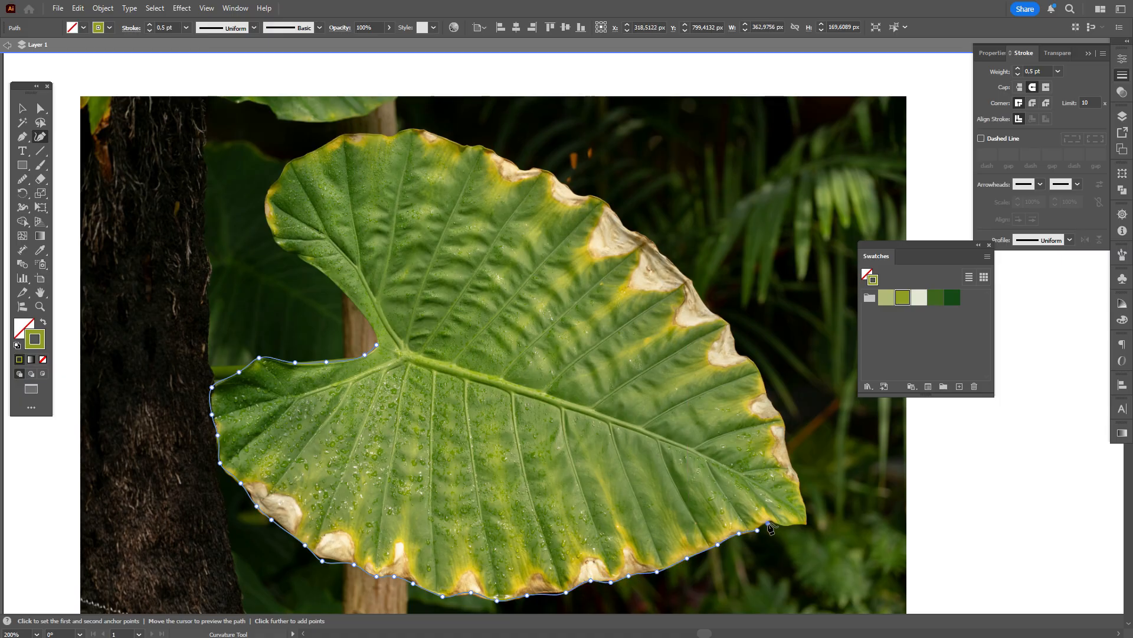
click(804, 524)
Trace the leaf's upper-right edge from the pointed tip along the brown, withered margin.
click(730, 323)
click(713, 312)
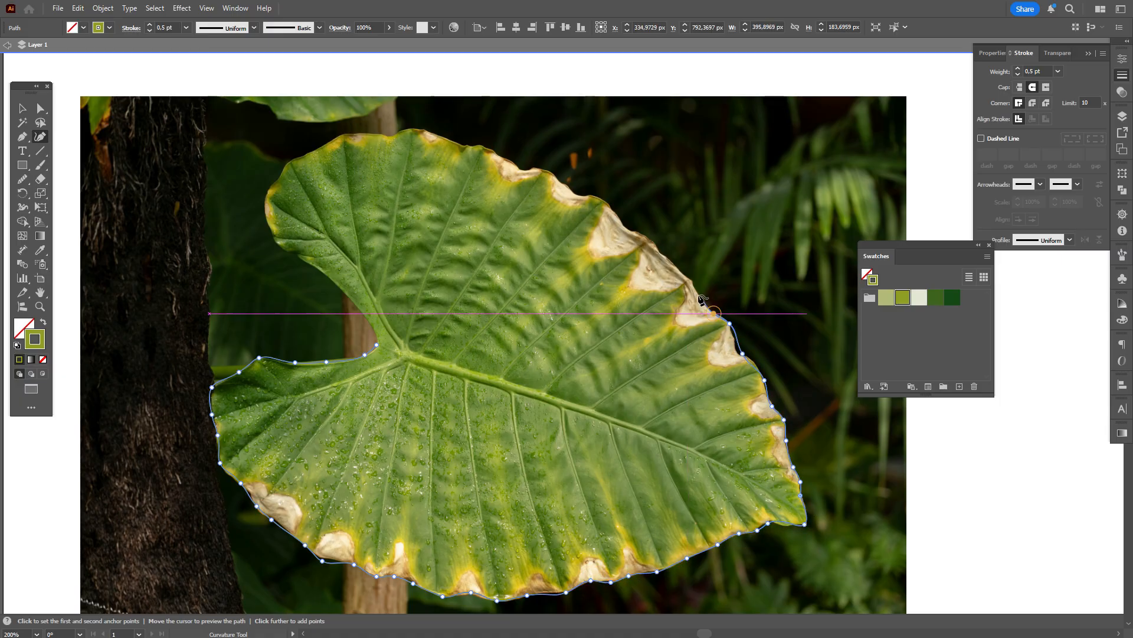
click(690, 279)
click(657, 252)
click(572, 194)
click(539, 169)
click(508, 158)
click(467, 145)
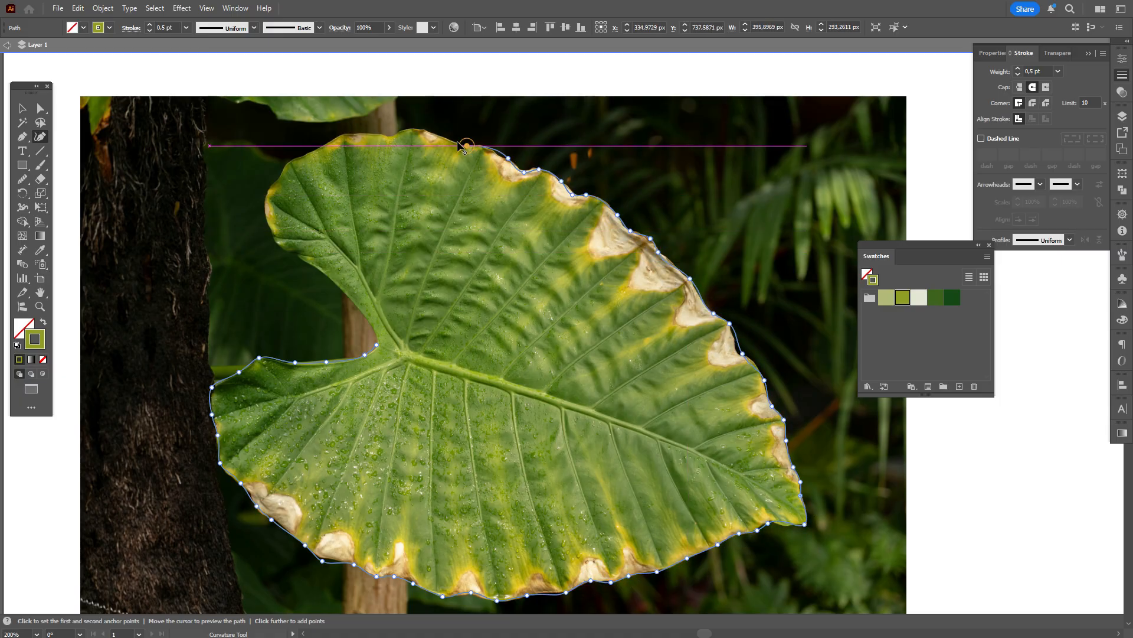
Complete the traced leaf outline around its upper-left lobe and back down to the stem notch.
click(437, 135)
click(413, 127)
click(371, 135)
click(307, 155)
click(313, 268)
click(362, 313)
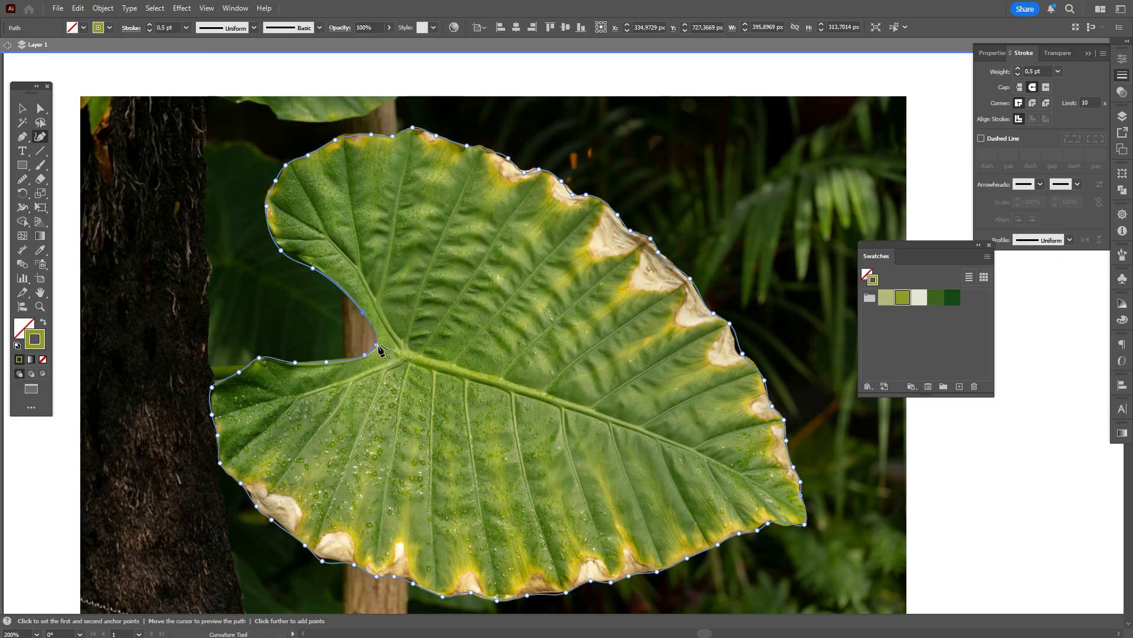
click(22, 110)
click(974, 426)
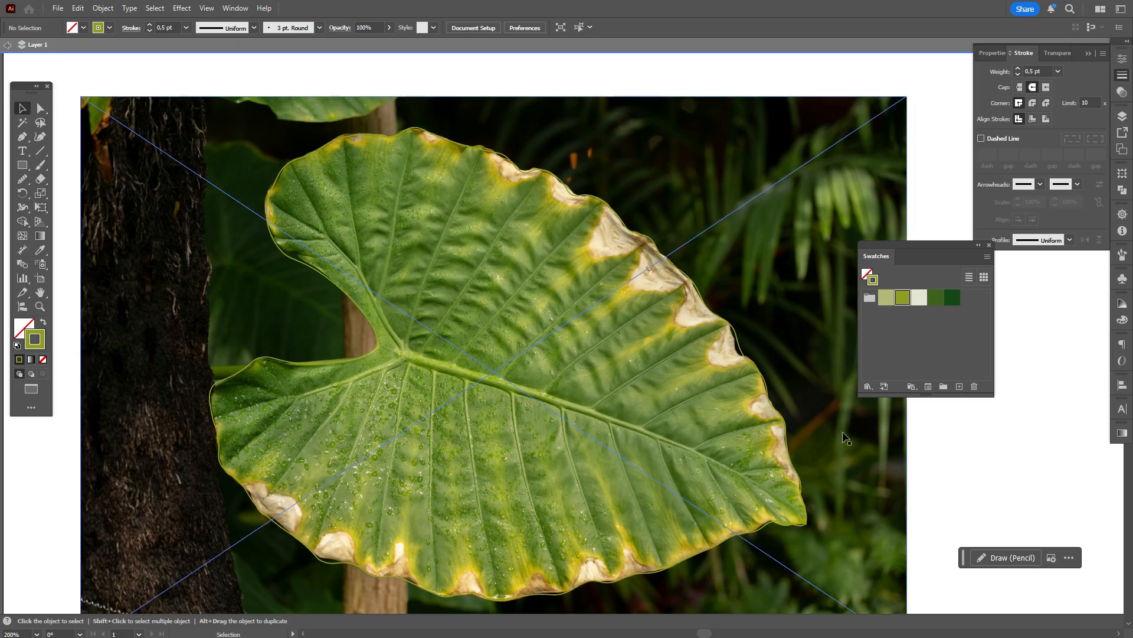
Start a dark green vein shape at the stem junction with the Pen tool and trace the first two veins of the upper-left lobe.
click(955, 304)
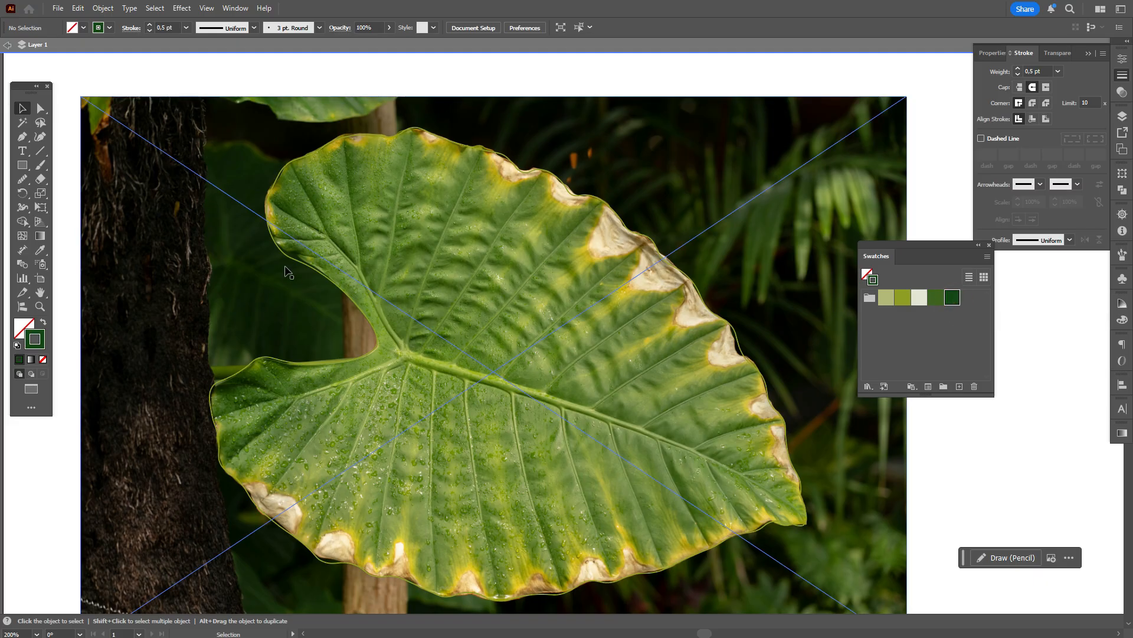
click(24, 138)
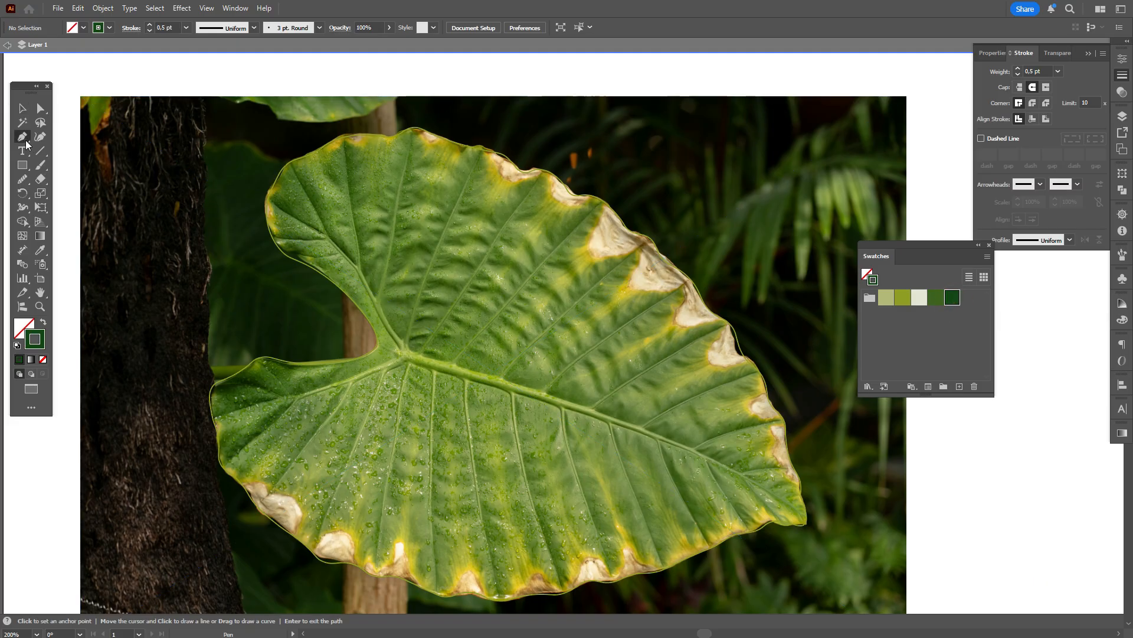
click(401, 350)
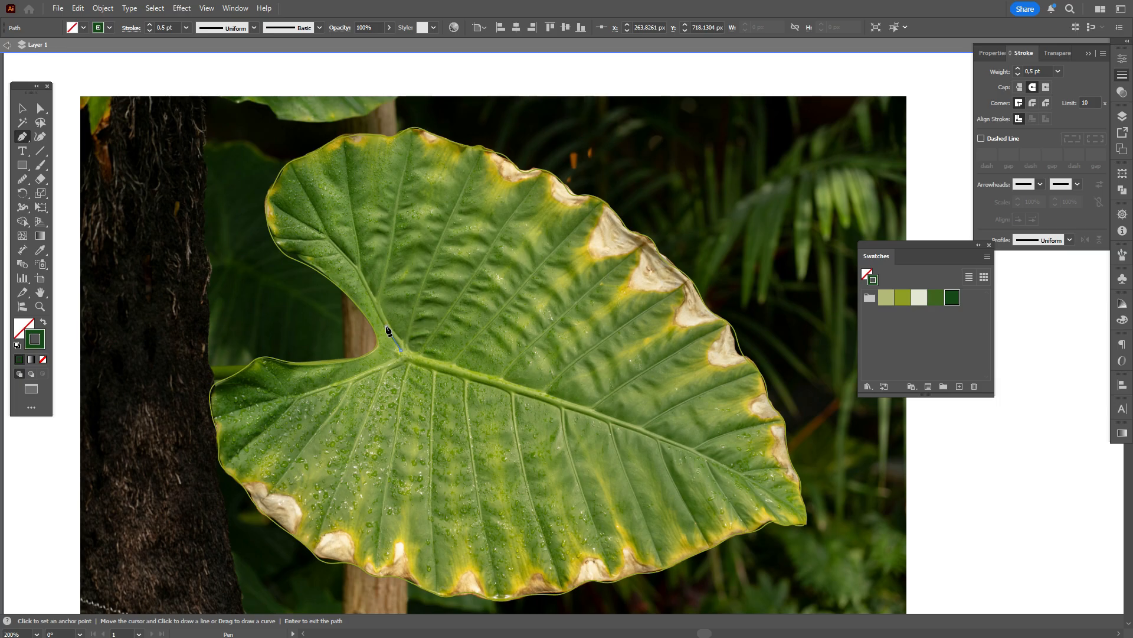
click(386, 326)
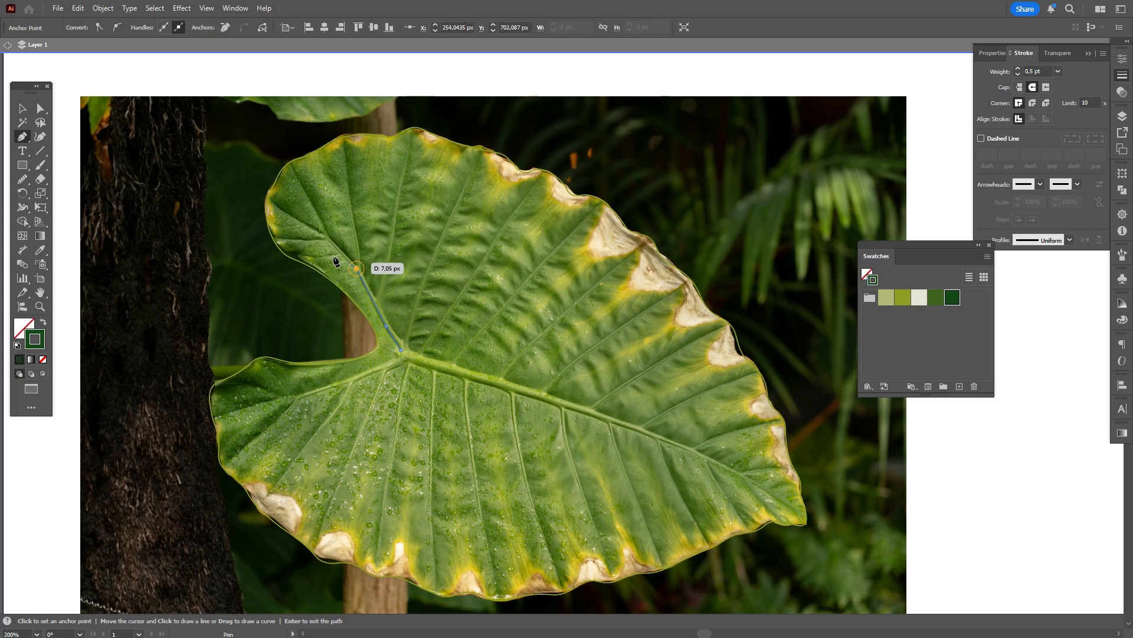
click(325, 233)
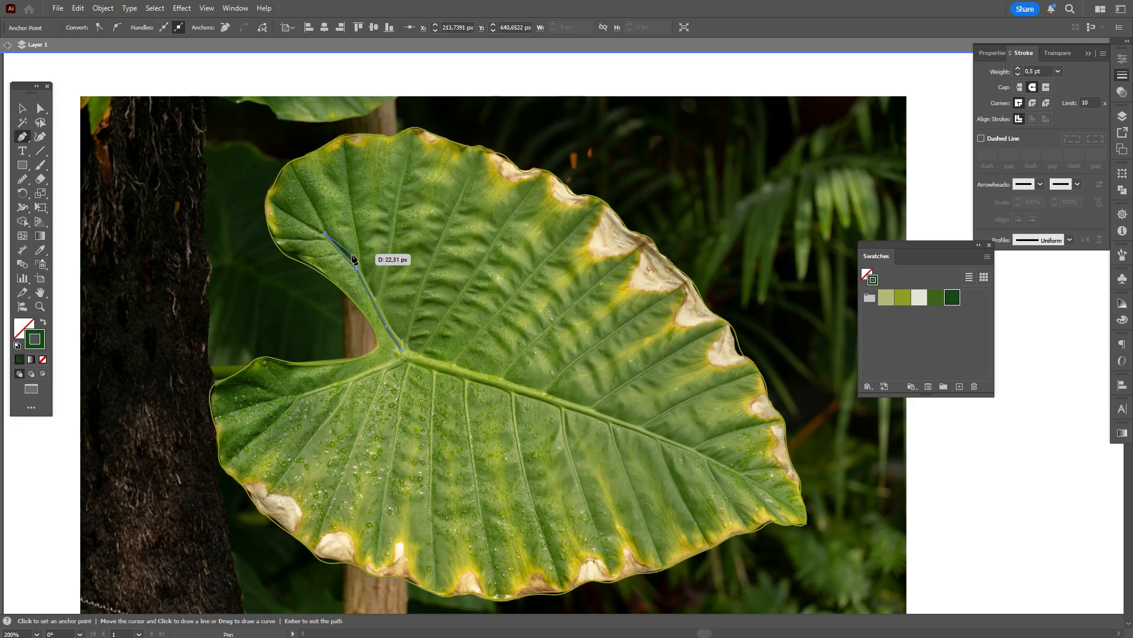
click(345, 148)
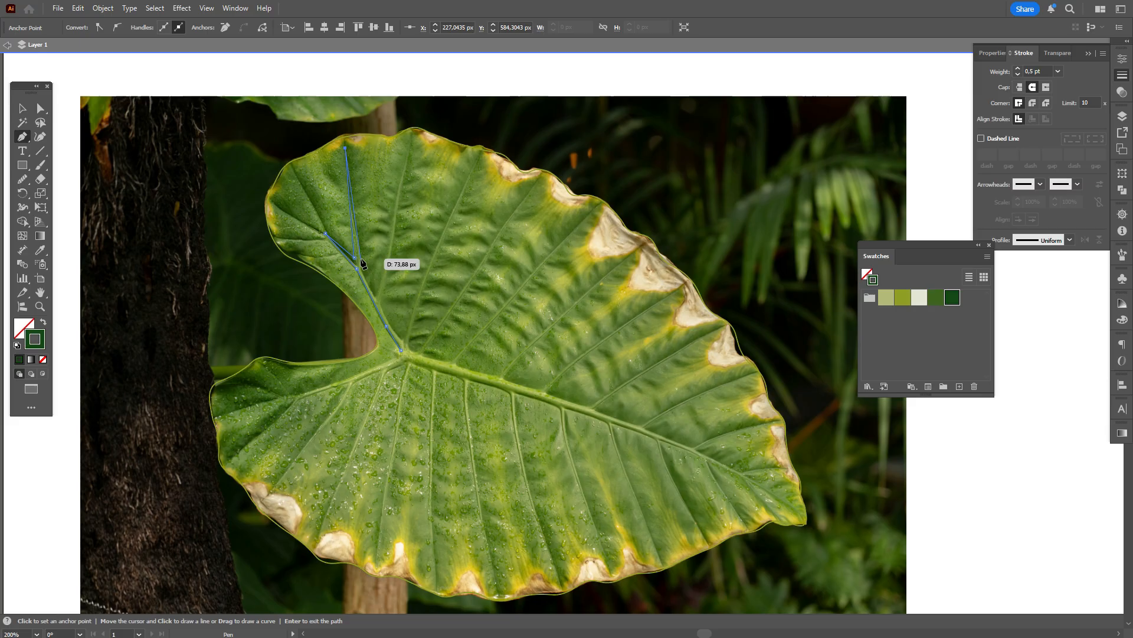
click(361, 258)
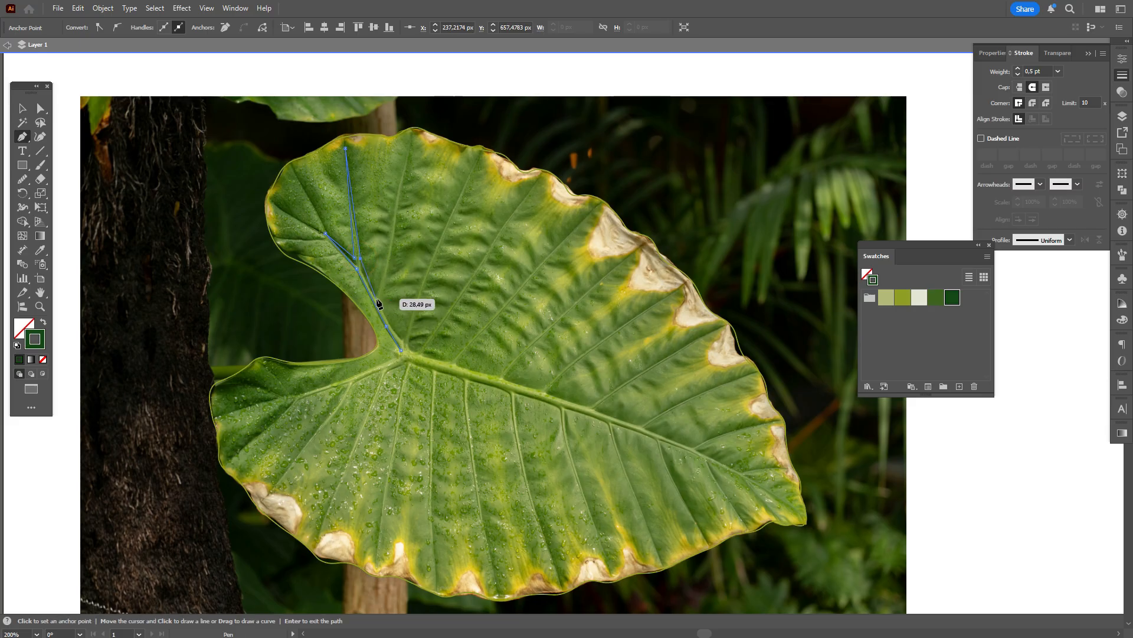
Extend the vein shape with the third and fourth upper veins, returning to the stem junction at the midrib.
click(376, 297)
click(411, 139)
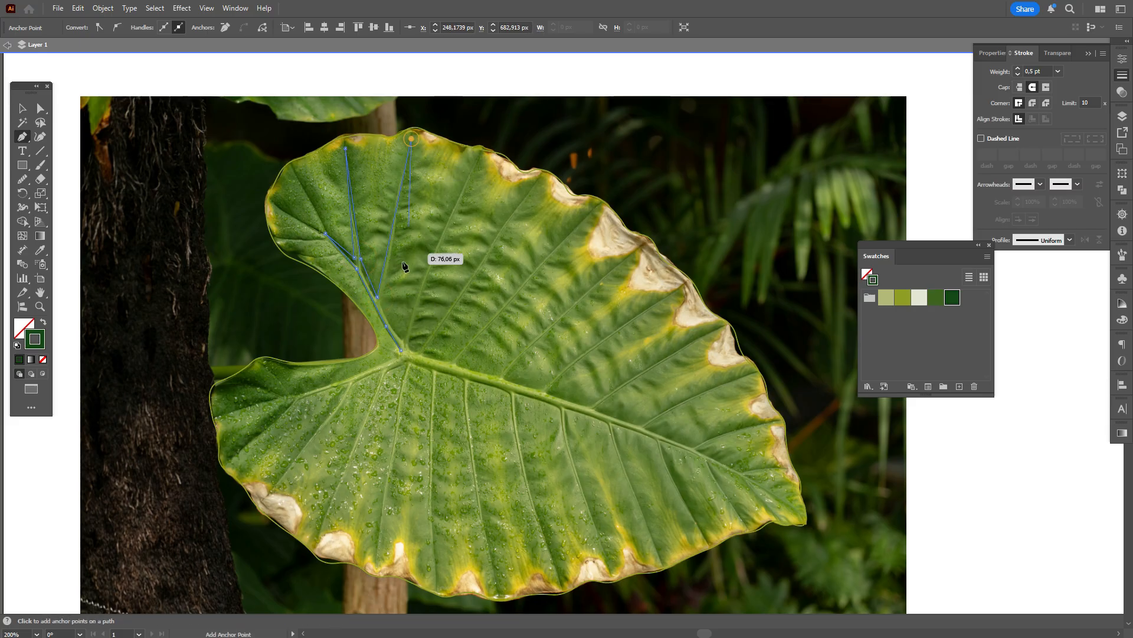
click(381, 295)
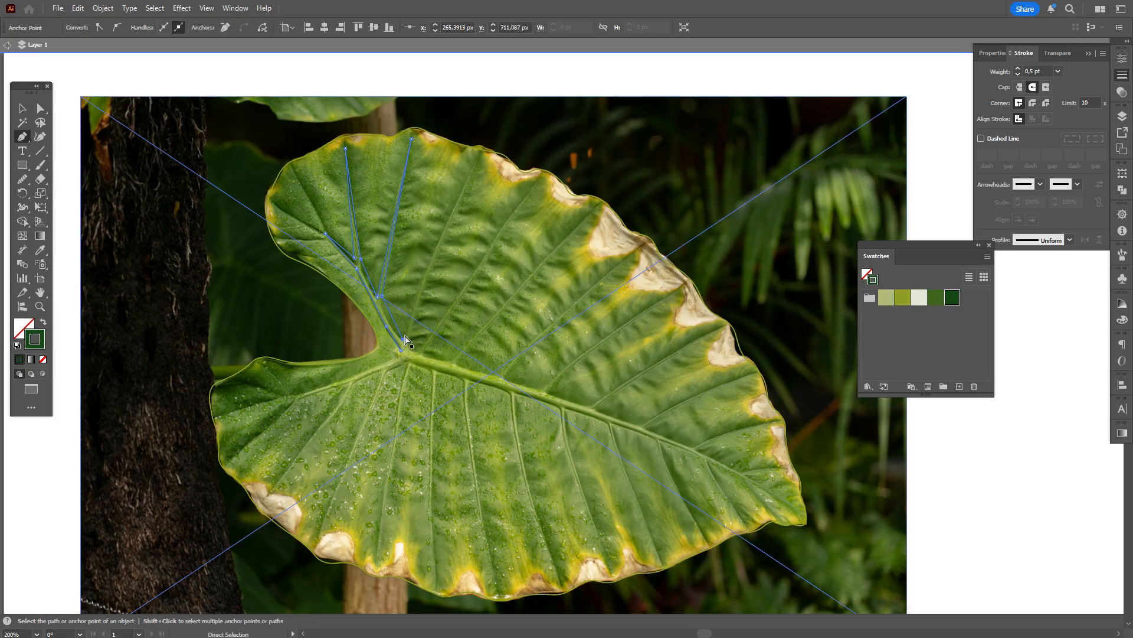
click(404, 342)
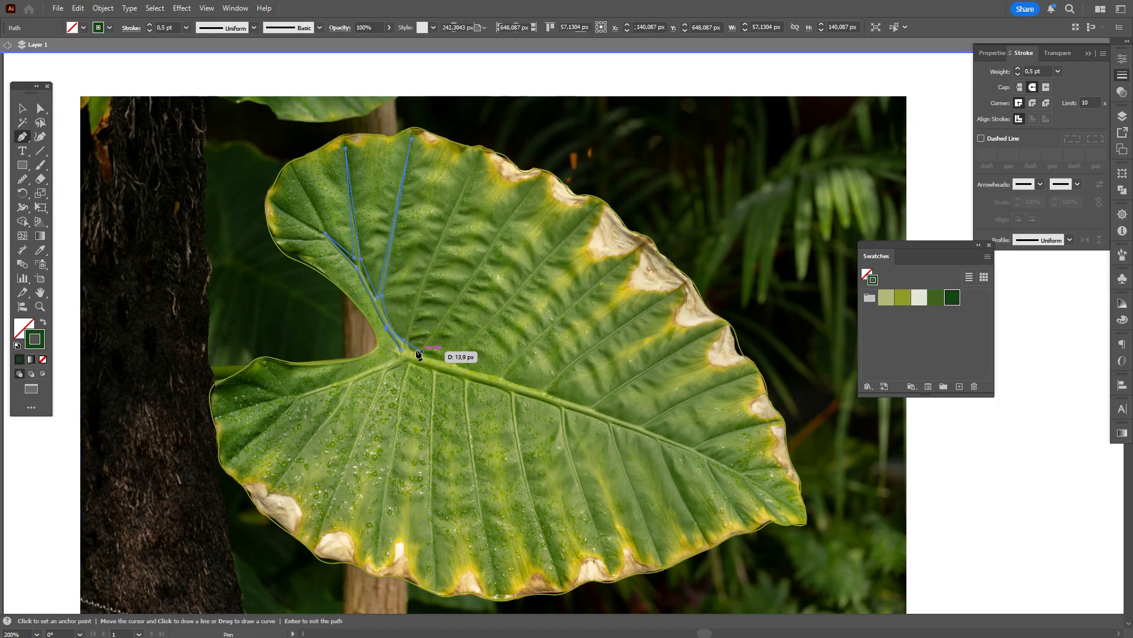
click(404, 340)
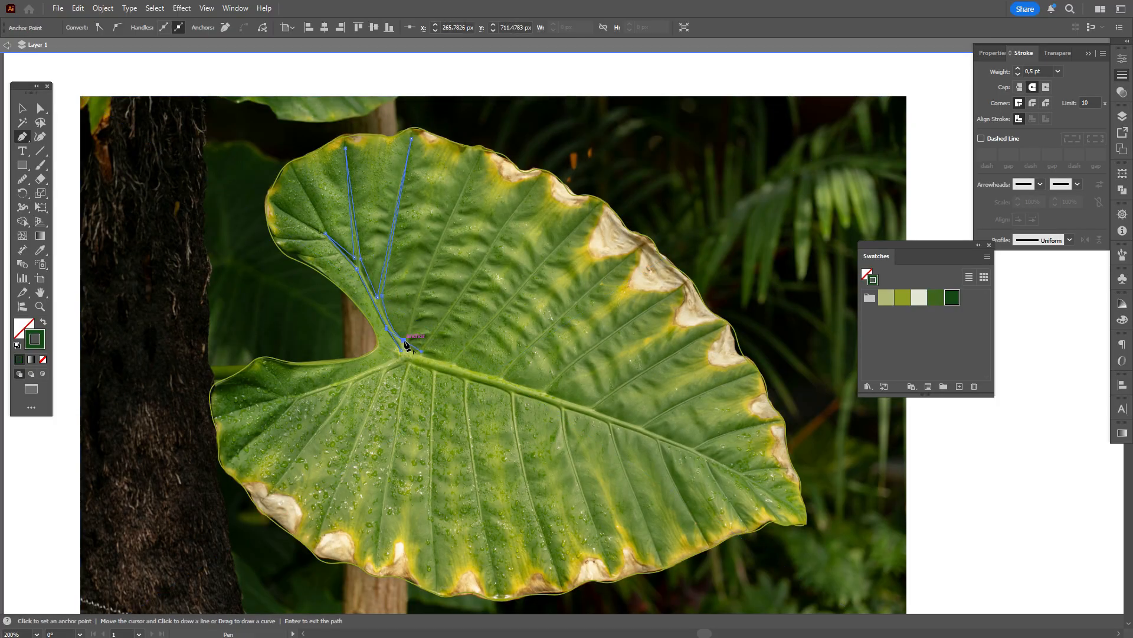
click(478, 155)
click(418, 350)
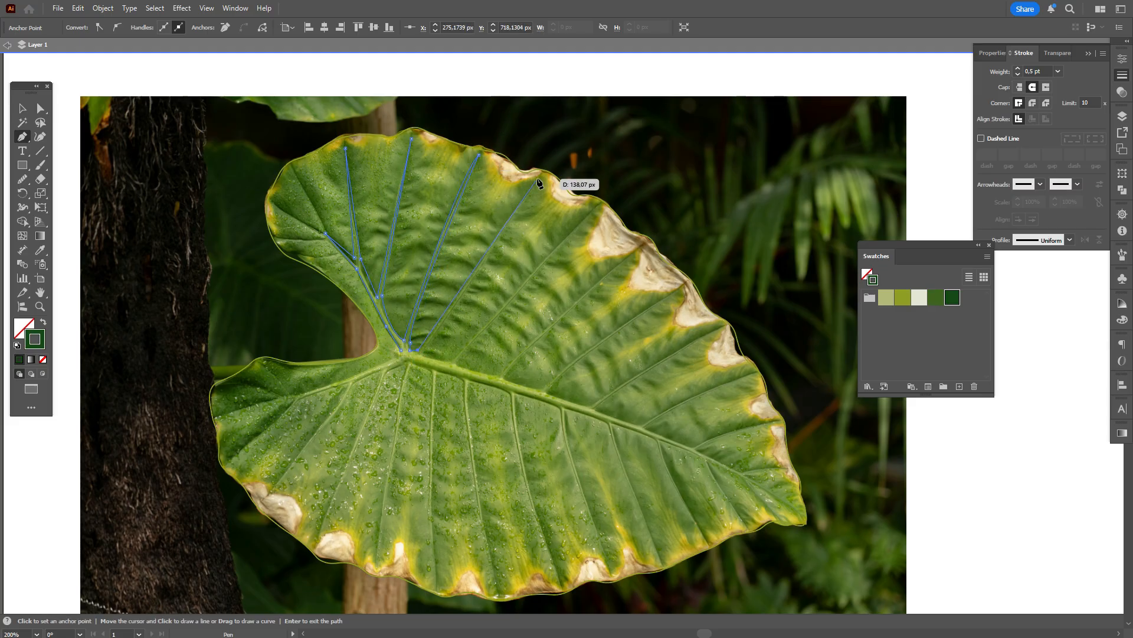
Add three side veins above the start of the midrib, running out toward the brown upper-right margin.
click(538, 177)
click(423, 356)
click(451, 364)
click(597, 206)
click(455, 366)
click(501, 376)
drag(636, 250, 674, 235)
click(505, 377)
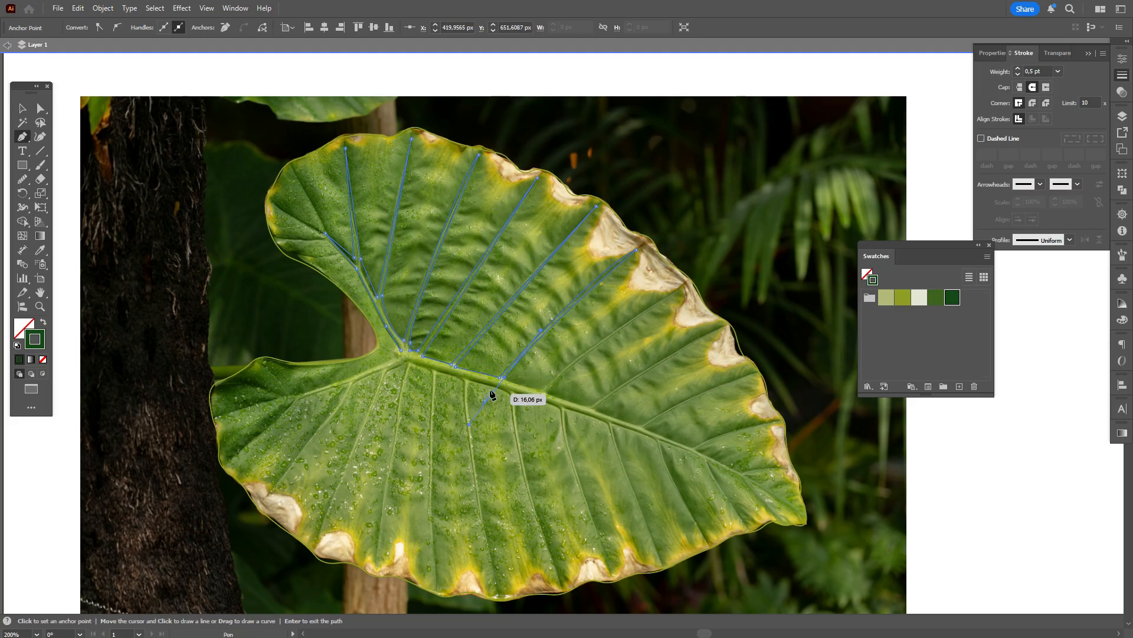
Trace three curved side veins from the middle of the midrib out to the leaf's right margin.
click(543, 390)
click(683, 285)
click(547, 395)
click(590, 406)
click(720, 328)
click(594, 410)
click(640, 427)
drag(756, 372, 814, 354)
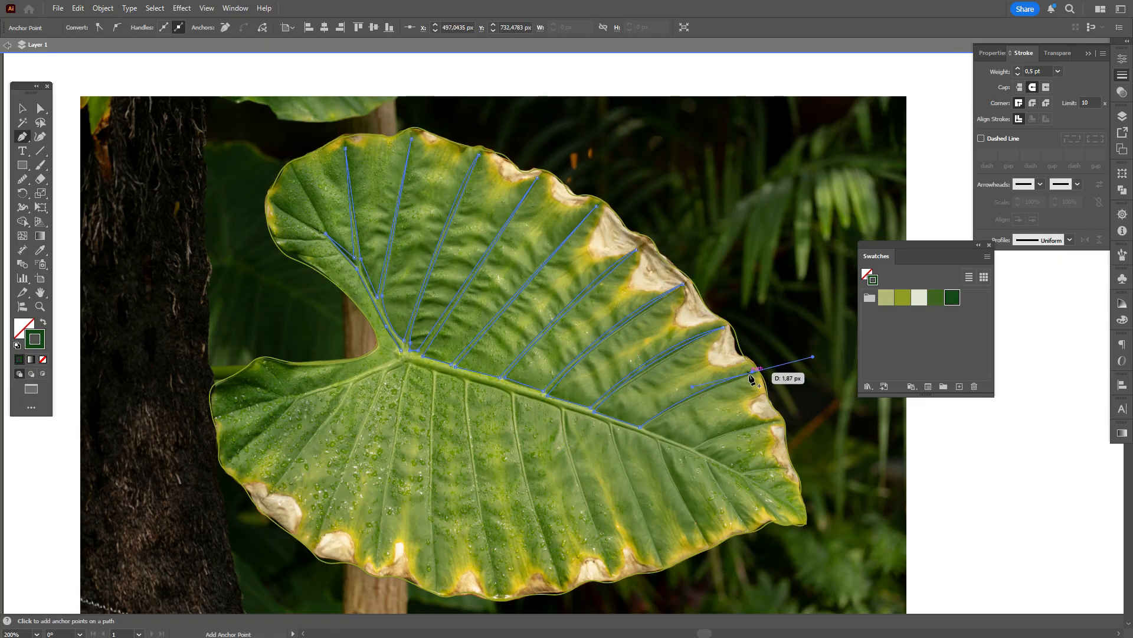
click(756, 371)
click(644, 430)
Trace the last two short upper veins and carry the midrib's upper edge out to the leaf tip.
drag(696, 447, 711, 453)
click(695, 447)
click(776, 423)
click(699, 452)
click(740, 472)
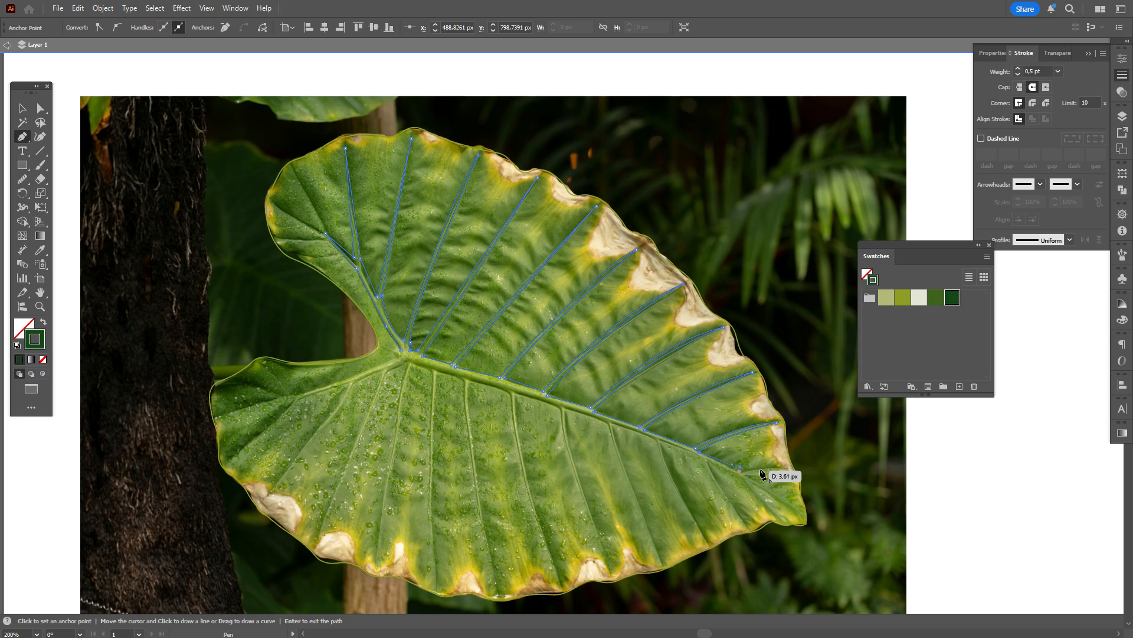
click(788, 468)
click(749, 475)
click(798, 509)
Return along the midrib's underside from the leaf tip, tracing the first three lower side veins.
click(752, 484)
click(772, 514)
click(744, 480)
click(712, 466)
click(745, 521)
click(704, 460)
click(660, 441)
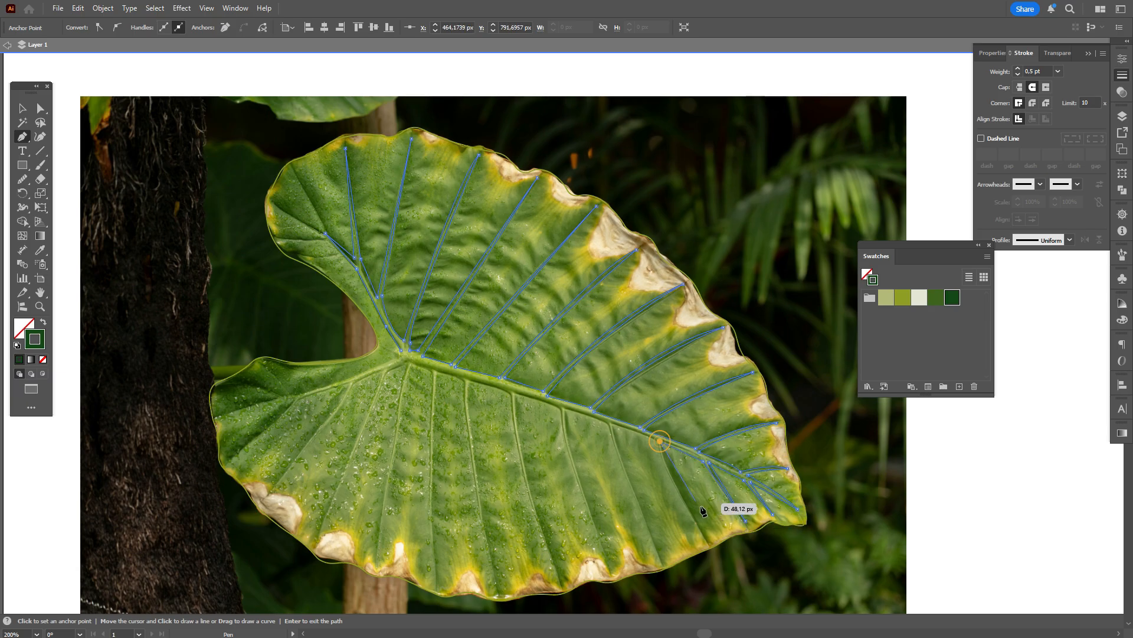
click(709, 536)
mouse_move(652, 437)
mouse_down()
mouse_move(630, 387)
mouse_move(592, 365)
mouse_up()
click(653, 437)
Trace two longer side veins below the middle of the midrib down toward the leaf's lower edge.
click(612, 423)
click(664, 557)
click(606, 422)
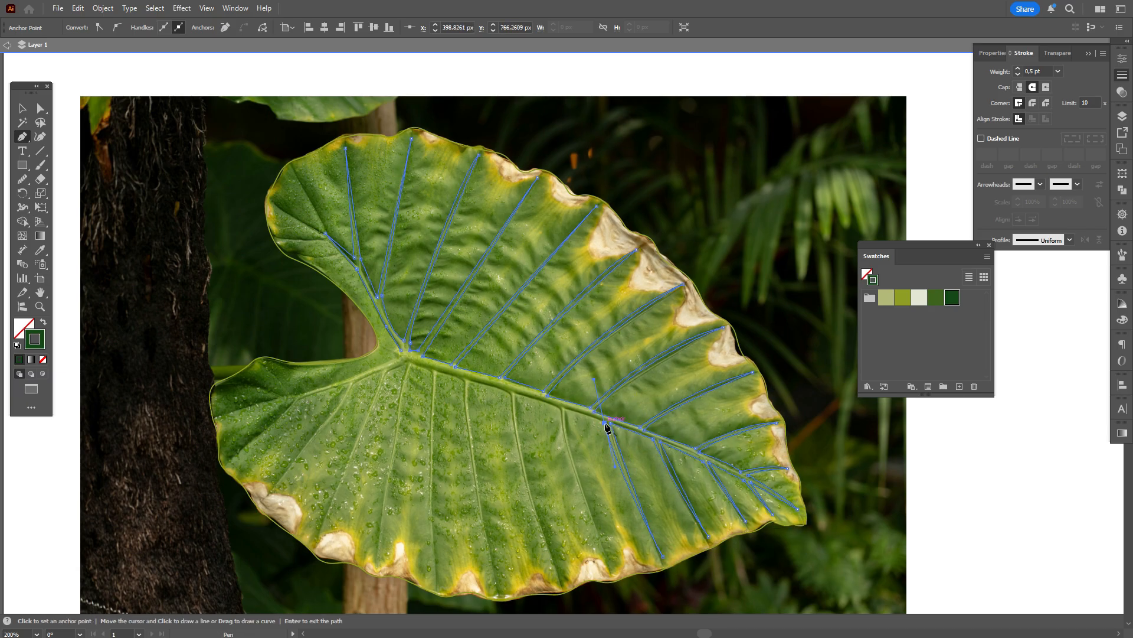
click(565, 408)
click(612, 556)
drag(558, 405, 555, 342)
click(557, 406)
Trace the next two long, curved lower veins, working along the midrib toward the stem junction.
click(516, 393)
click(562, 572)
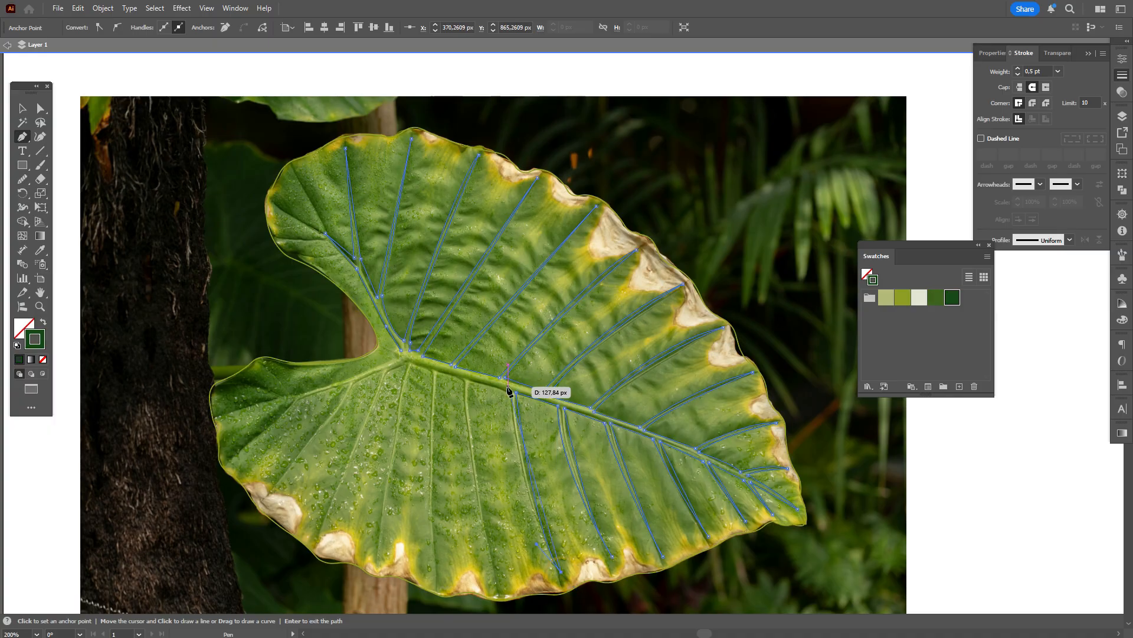
drag(509, 392, 505, 337)
click(509, 392)
click(469, 381)
scroll(500, 584, down, 2)
drag(500, 522, 519, 574)
click(500, 522)
drag(462, 318, 469, 225)
click(462, 318)
Trace the two nearly vertical lower veins closest to the stem junction, narrowing each to a point.
click(439, 310)
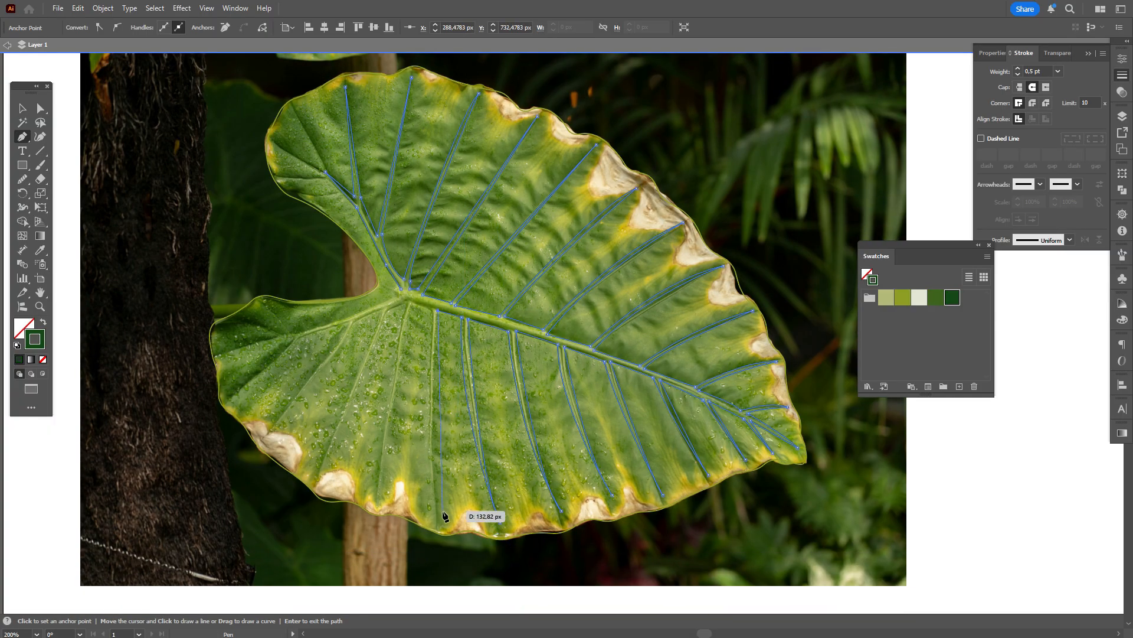
drag(441, 513, 451, 571)
click(441, 514)
drag(430, 307, 434, 239)
click(411, 302)
drag(382, 495, 378, 534)
click(381, 495)
drag(408, 303, 425, 244)
click(408, 304)
Trace two slanting veins from the lower-left lobe's main vein down to the lobe's bottom edge.
click(388, 311)
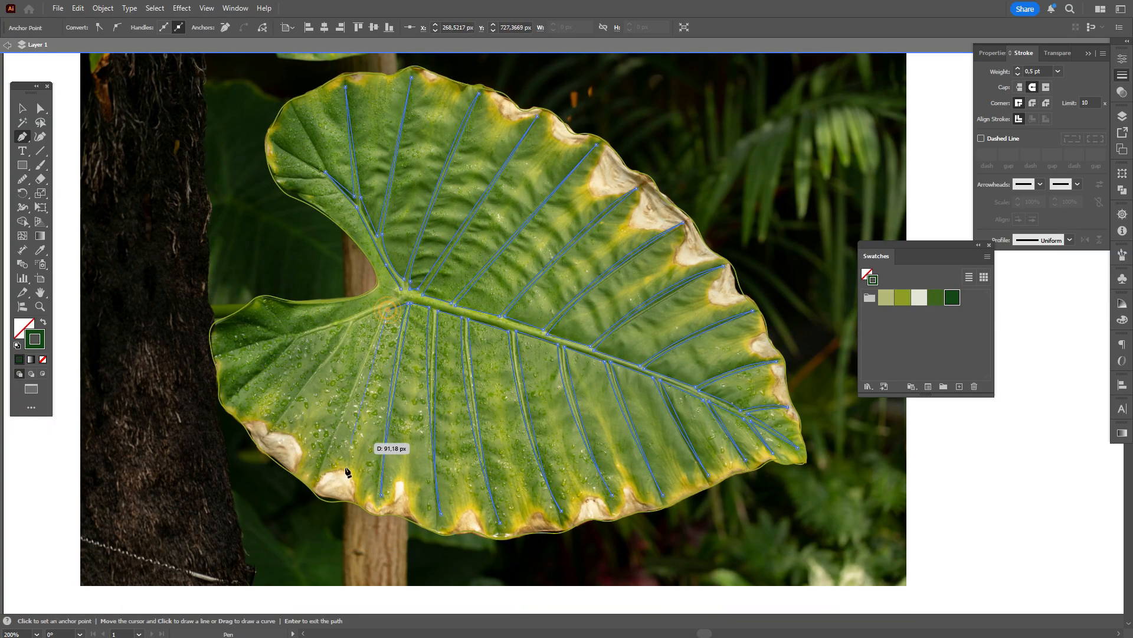
drag(319, 483, 310, 520)
click(319, 483)
drag(280, 427, 275, 436)
click(279, 426)
click(350, 320)
Trace the outermost veins of the lower-left lobe and close the vein shape at the stem junction.
click(301, 339)
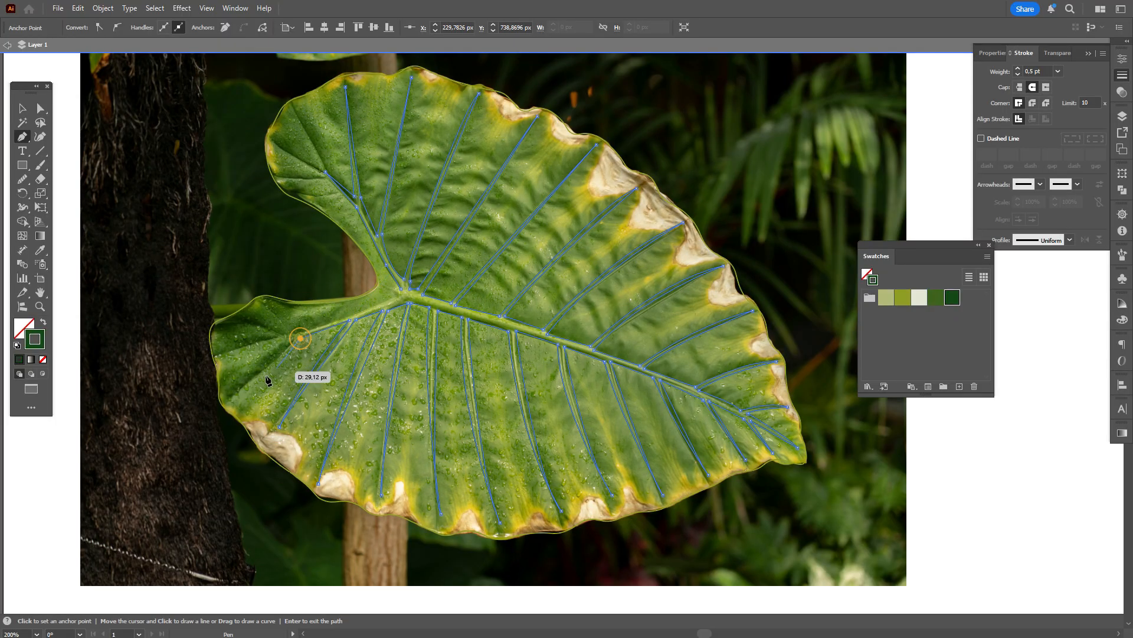
click(230, 401)
click(296, 337)
click(217, 356)
click(297, 331)
key(v)
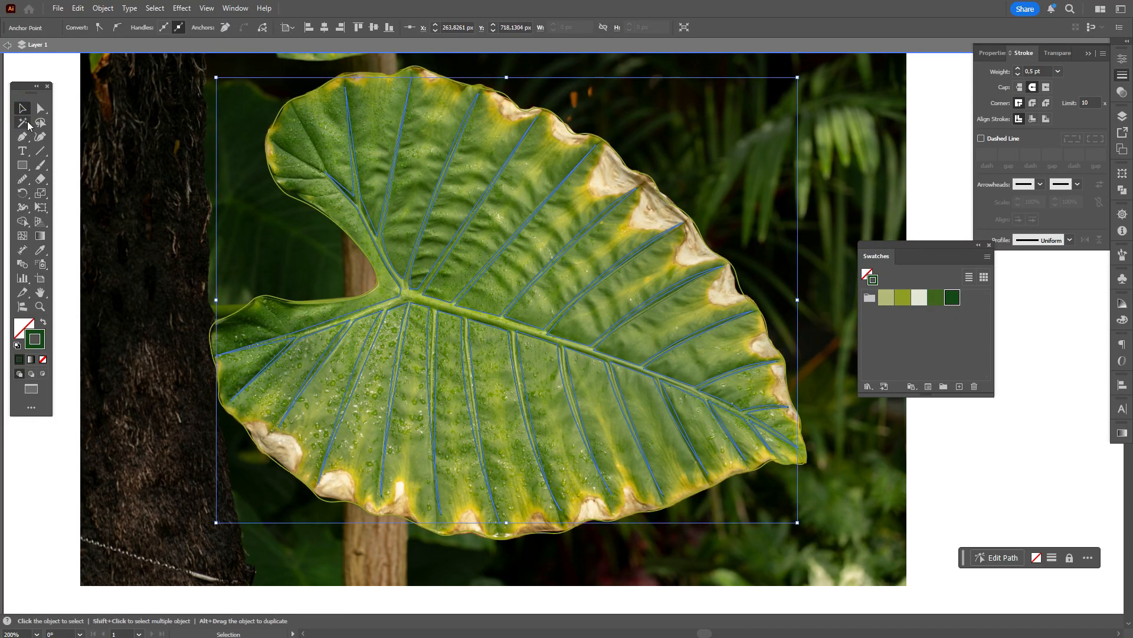
Swap stroke to fill on the dark green veins and the olive-green leaf outline, and delete the reference photo.
click(43, 321)
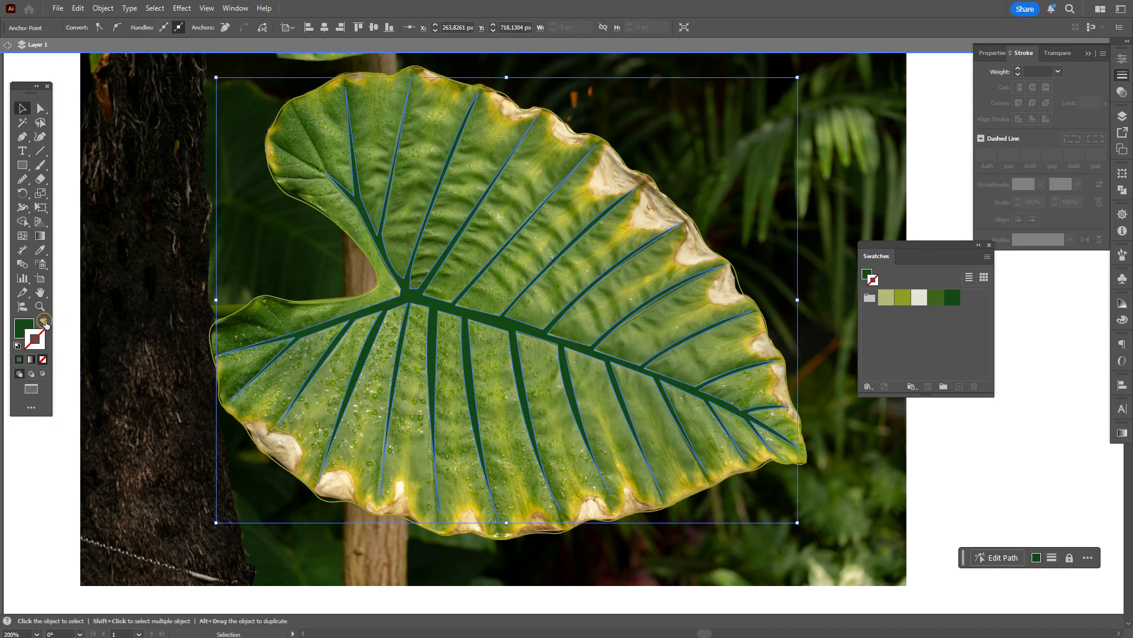
click(23, 110)
click(285, 191)
click(43, 321)
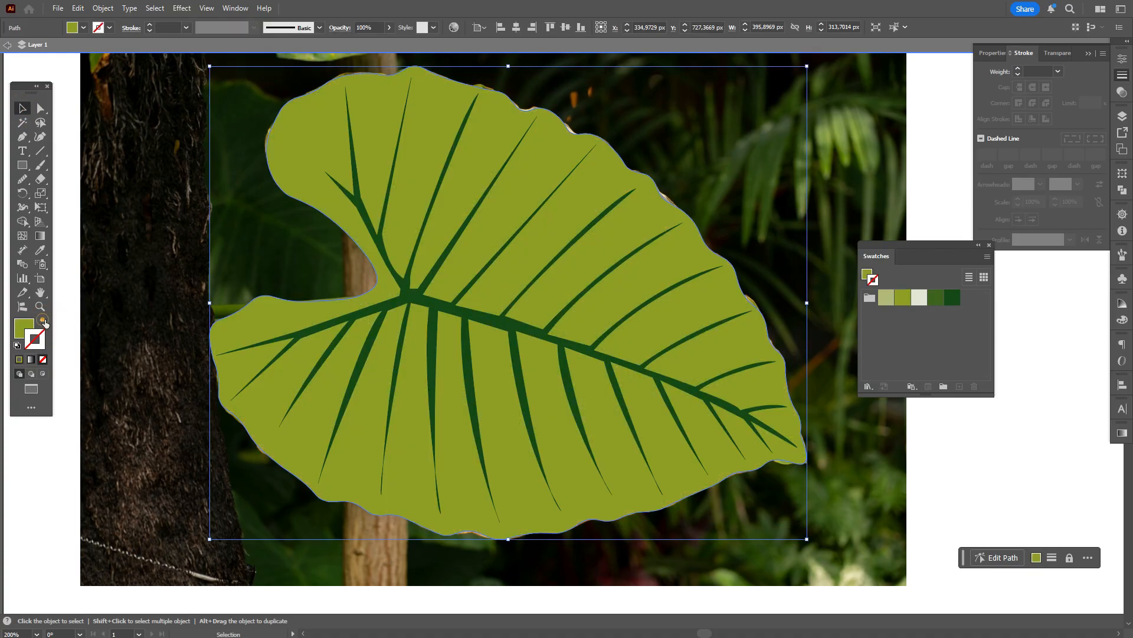
click(178, 267)
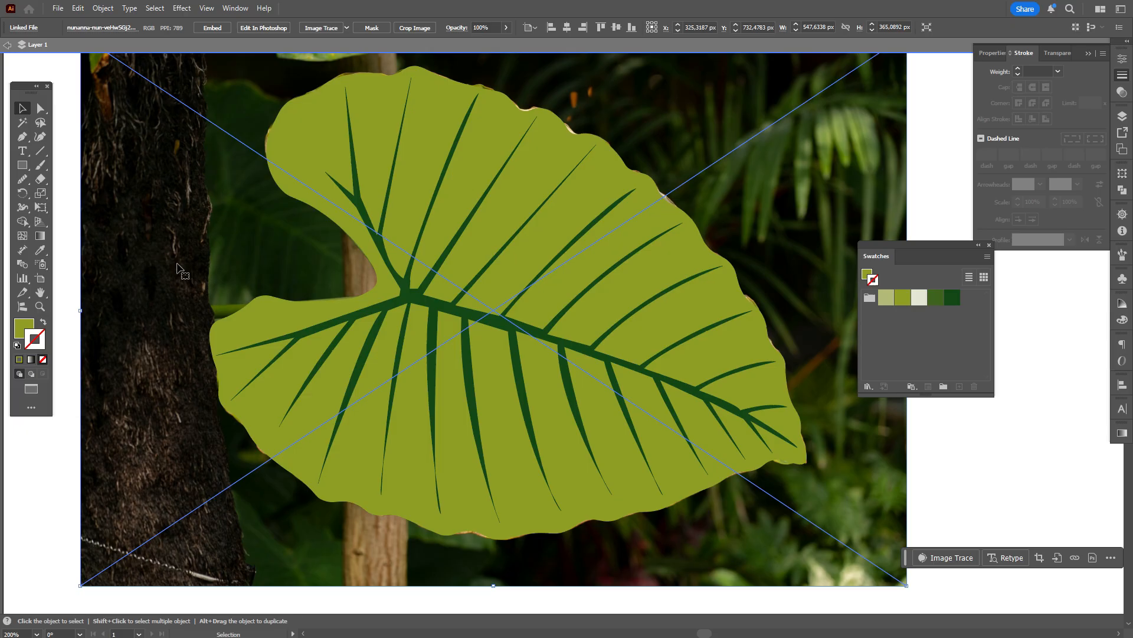
key(Delete)
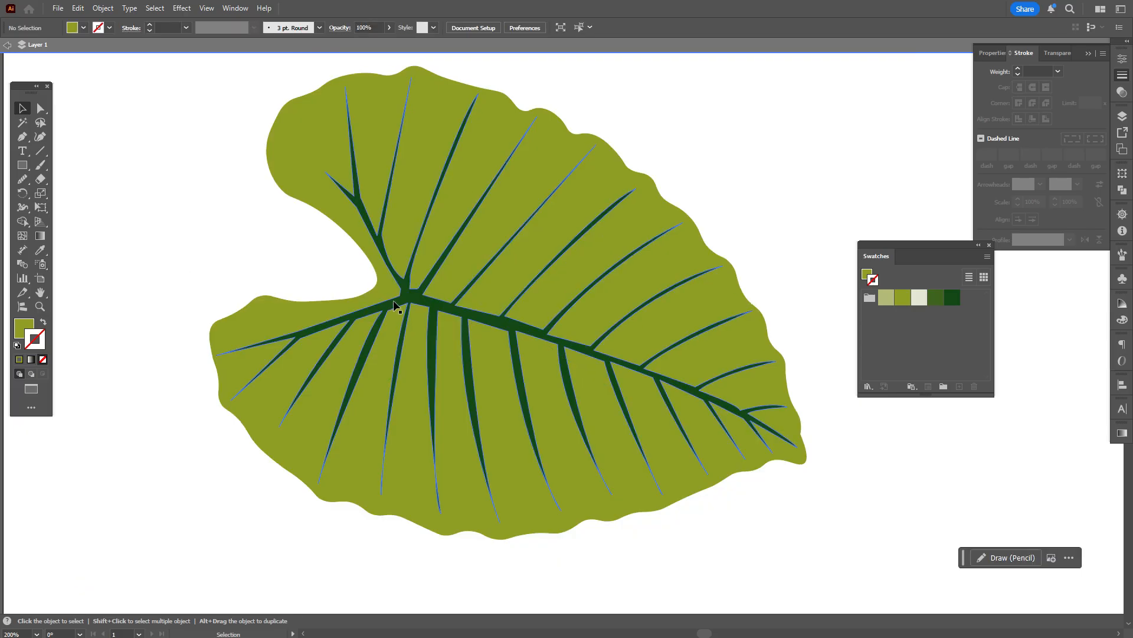
Round the corners of the vein shape and smooth its junctions along the upper side of the midrib with the Smooth tool.
click(455, 309)
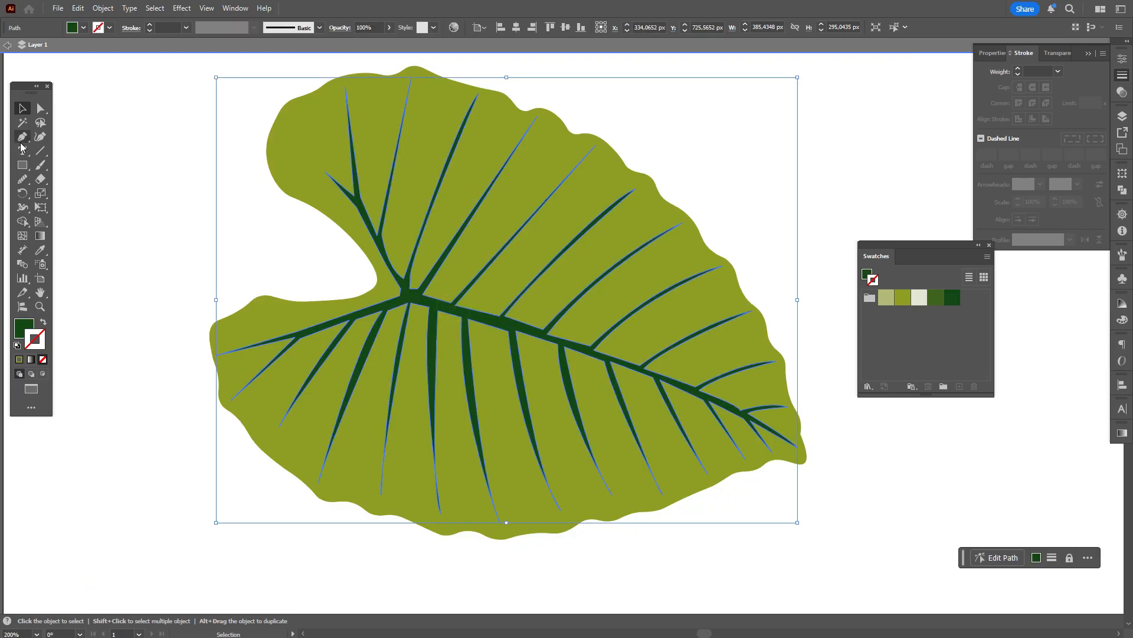
click(37, 112)
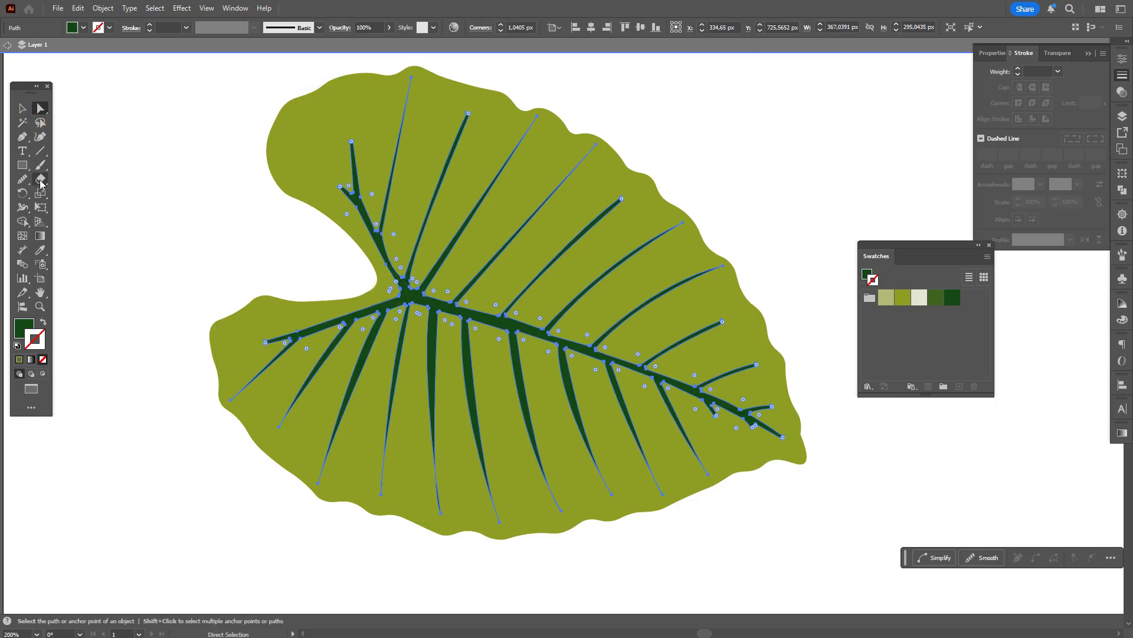
click(24, 180)
mouse_move(402, 285)
mouse_down()
mouse_move(393, 301)
mouse_move(389, 254)
mouse_move(408, 269)
mouse_up()
drag(410, 287, 428, 299)
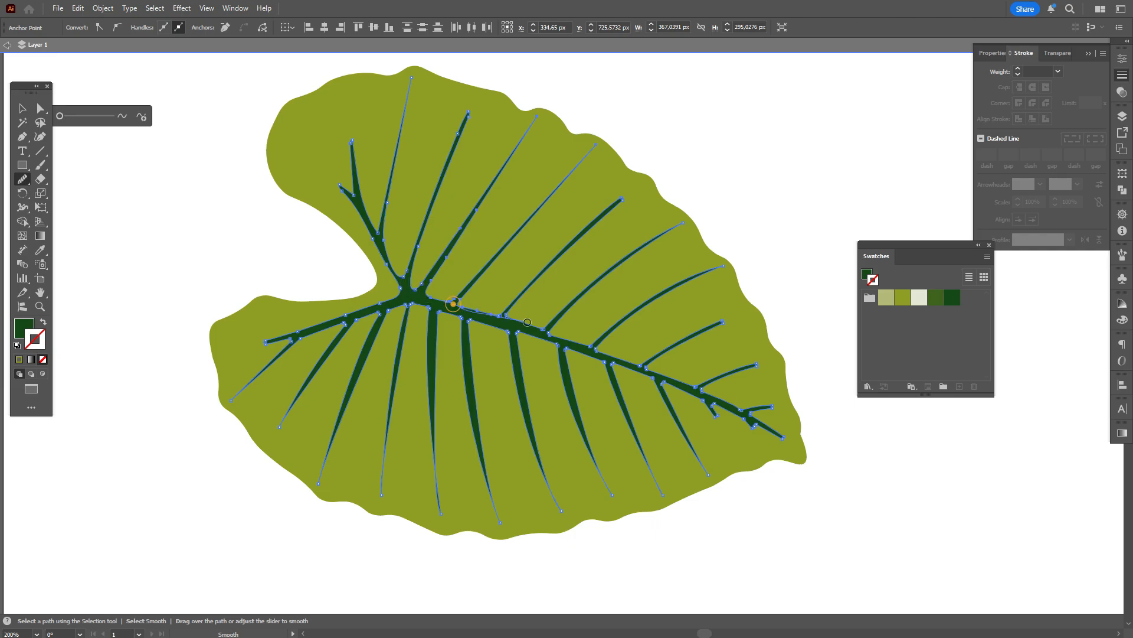
drag(527, 322, 542, 333)
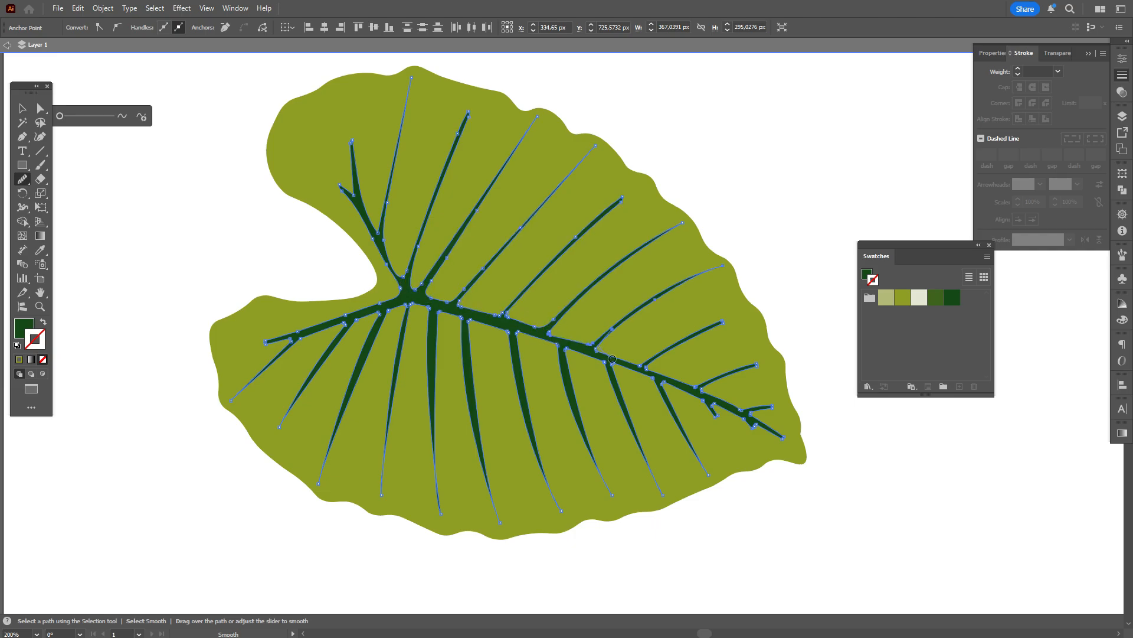
drag(646, 368, 653, 372)
drag(697, 387, 706, 392)
Smooth the vein junctions along the midrib's underside and into the lower-left lobe, and deselect the shape.
drag(617, 365, 557, 346)
drag(520, 334, 464, 319)
drag(385, 317, 344, 324)
key(ctrl+shift+a)
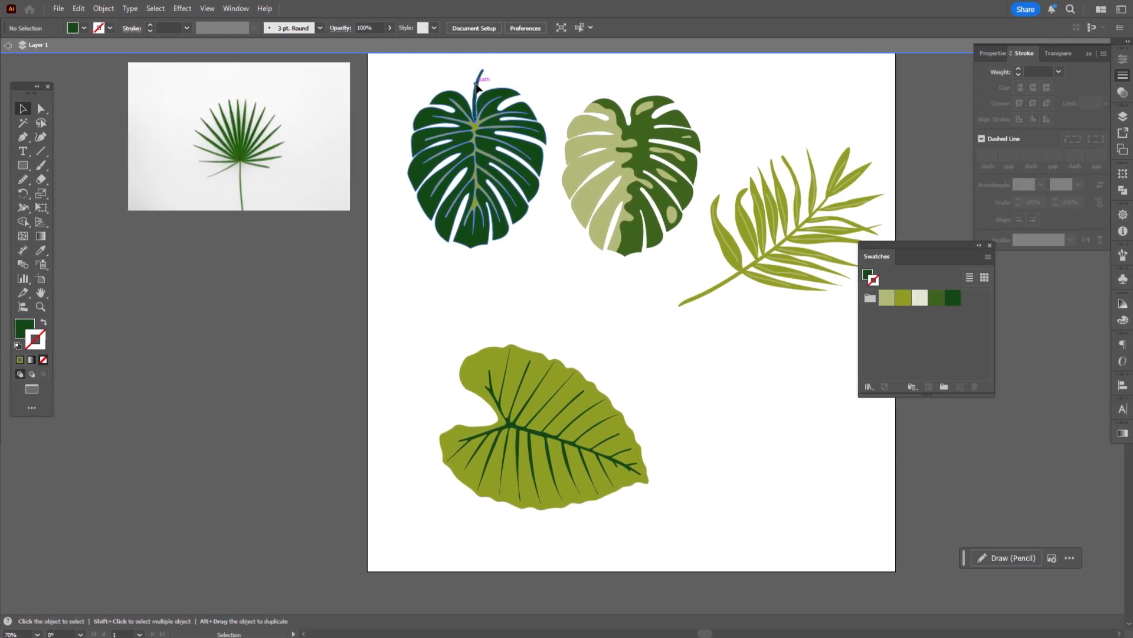
Ungroup the dark green monstera leaf and copy its stem, placing the rotated copy just above the olive-green leaf.
click(476, 85)
right_click(479, 84)
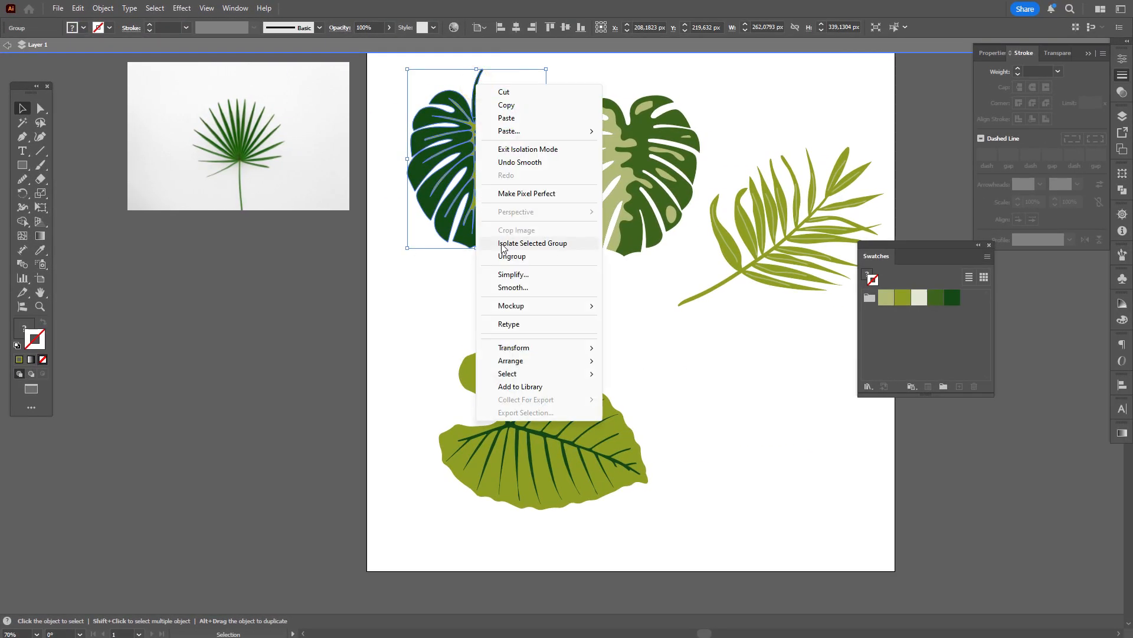
click(501, 281)
click(501, 281)
click(476, 82)
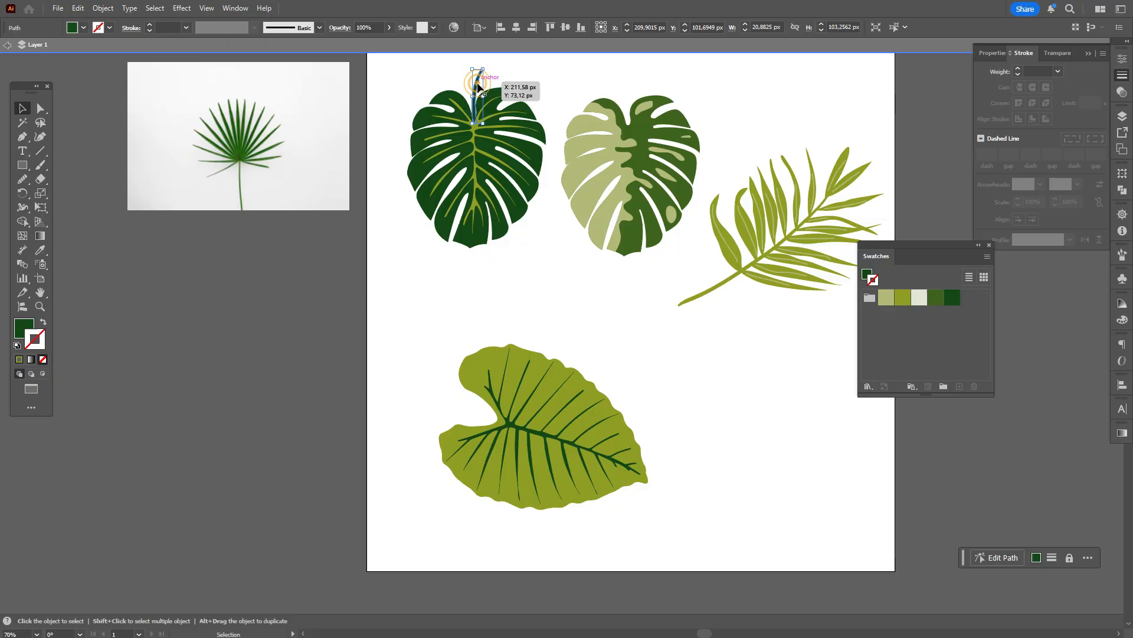
key(ctrl+c)
key(ctrl+v)
key(v)
drag(577, 356, 610, 334)
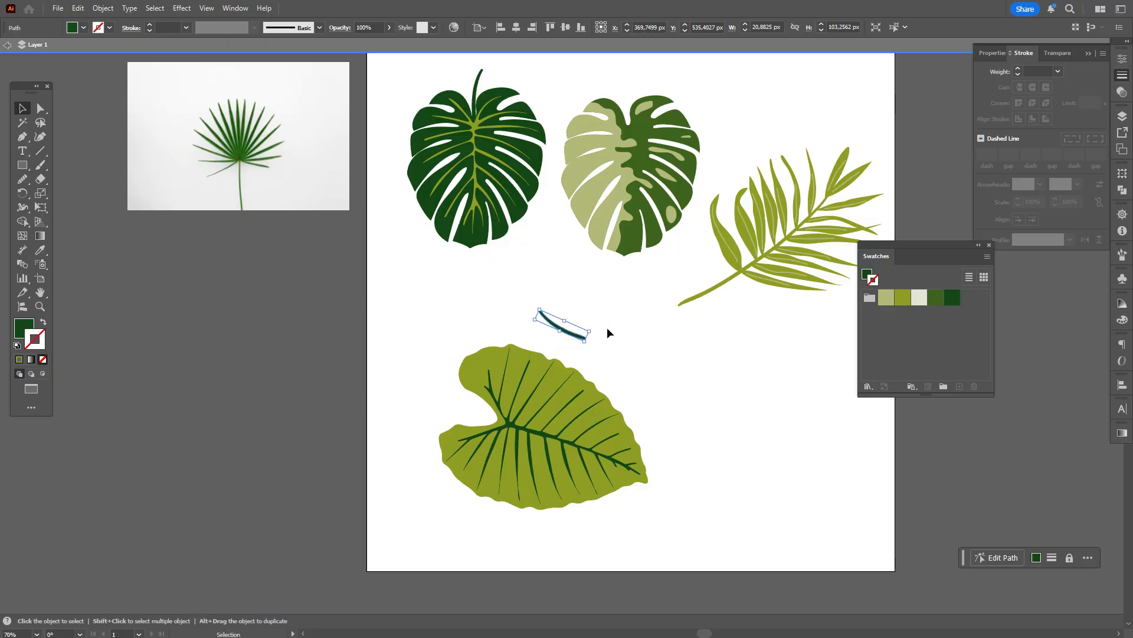
Recolor the stem copy to match the olive-green leaf and fit it, enlarged to about 137 × 67 px, behind the leaf's vein junction.
click(41, 250)
click(475, 366)
key(v)
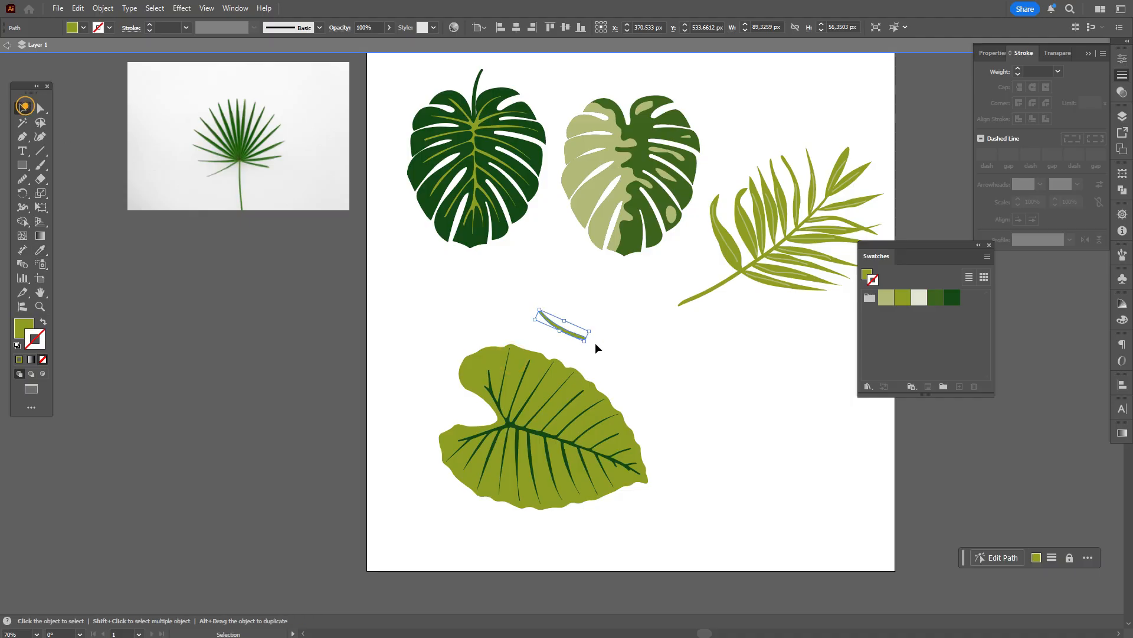
drag(589, 345, 488, 420)
right_click(488, 420)
mouse_move(562, 361)
click(667, 394)
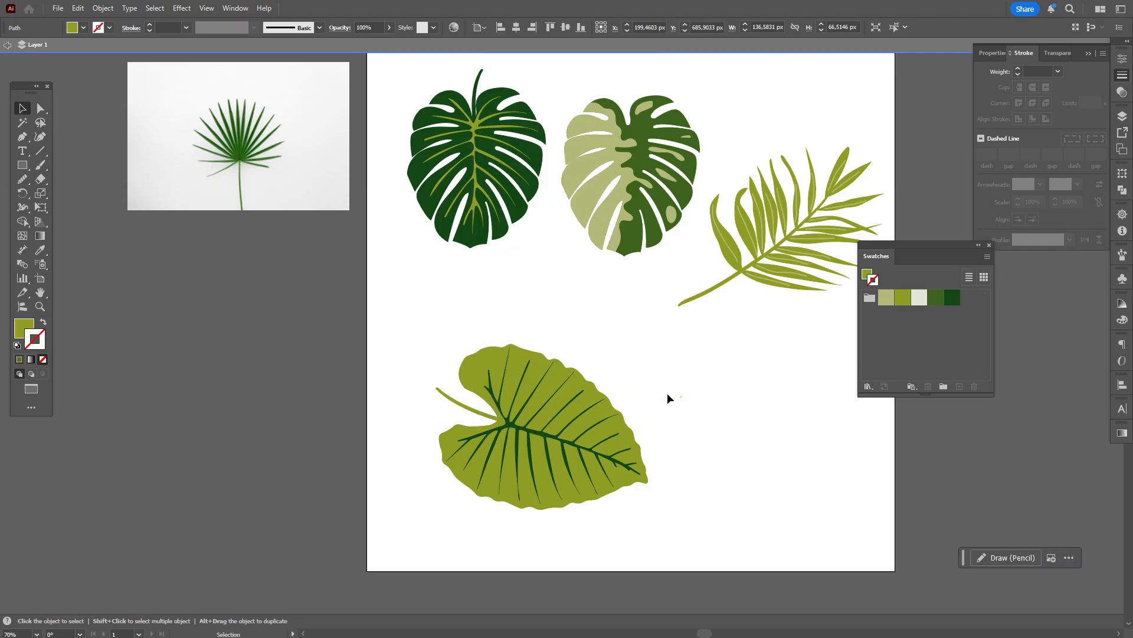
Group the olive-green leaf with its stem, then scale and rotate it to about 301 × 286 px below the dark green monstera leaf.
drag(423, 328, 523, 424)
key(ctrl+g)
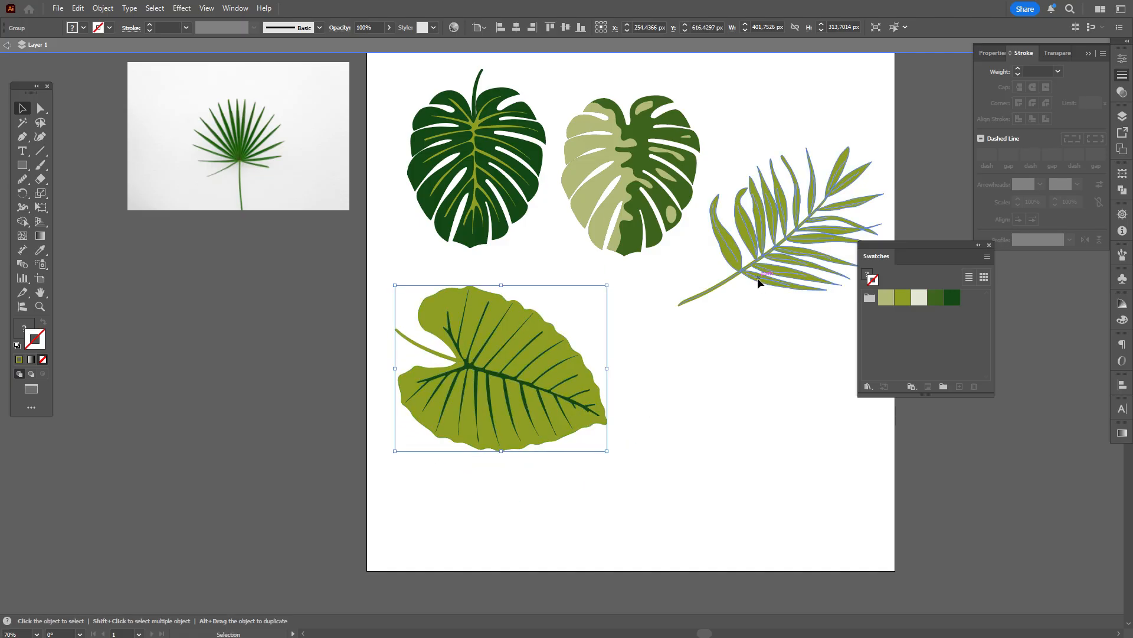
click(758, 282)
click(615, 224)
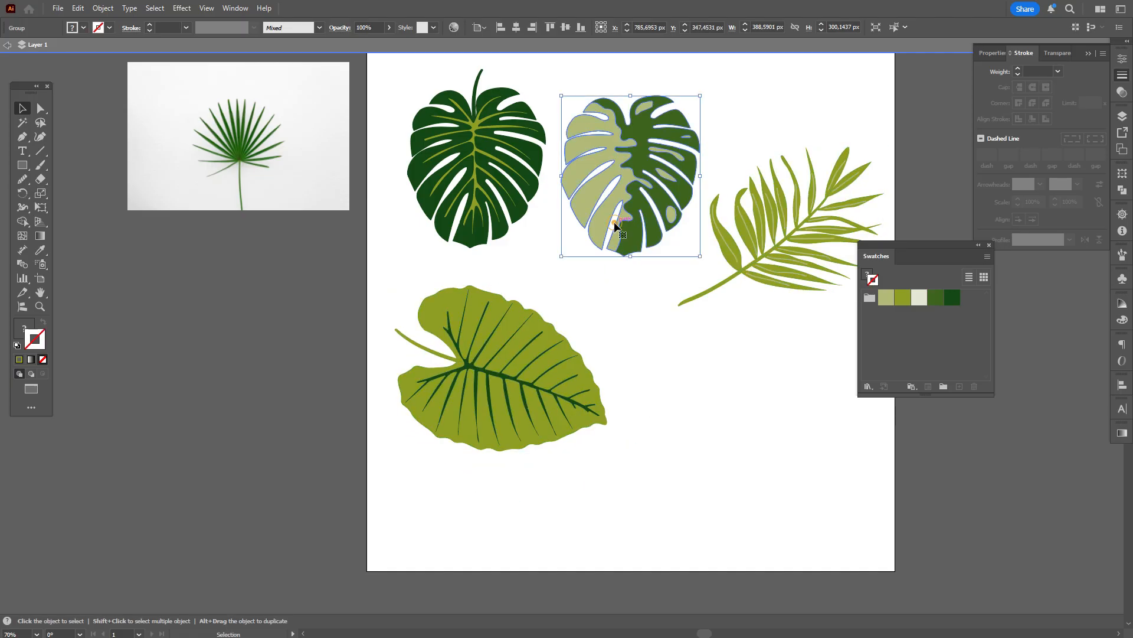
click(552, 381)
drag(607, 367, 376, 425)
click(367, 423)
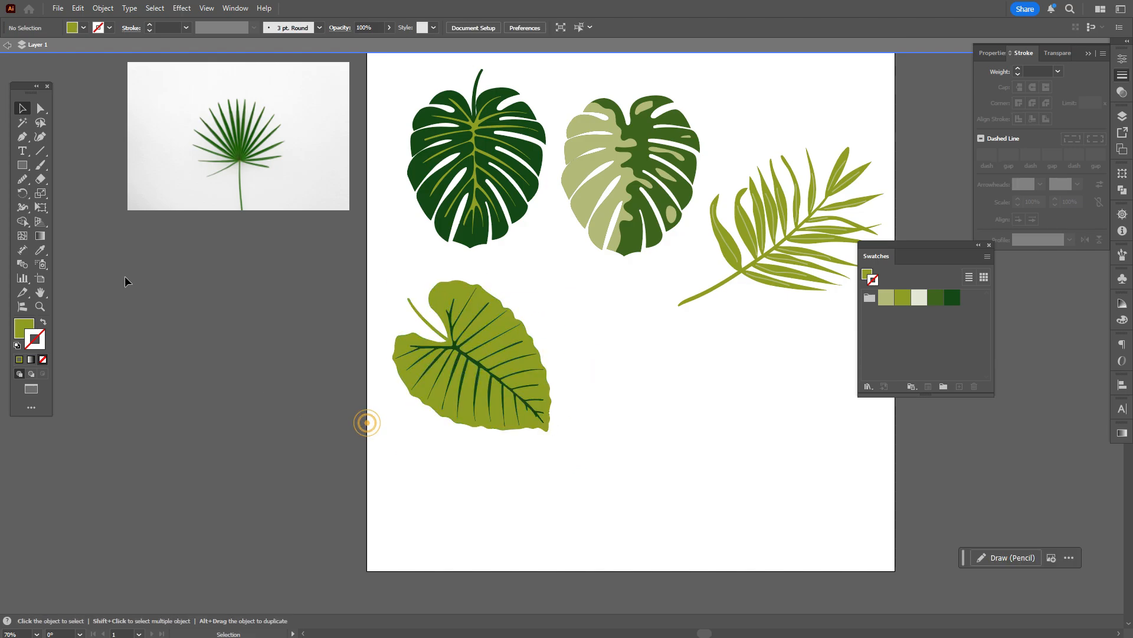
Place the fan palm photo in the artboard's free area beside the olive-green leaf and enlarge it to about 733 × 489 px.
click(40, 292)
drag(752, 299, 657, 326)
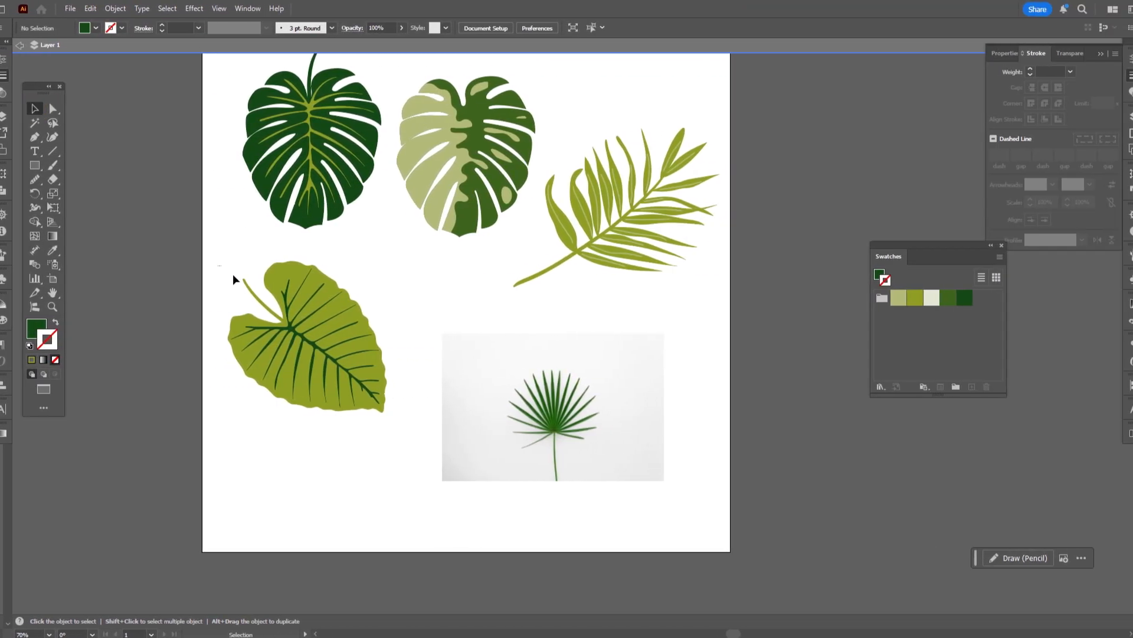
drag(205, 263, 367, 440)
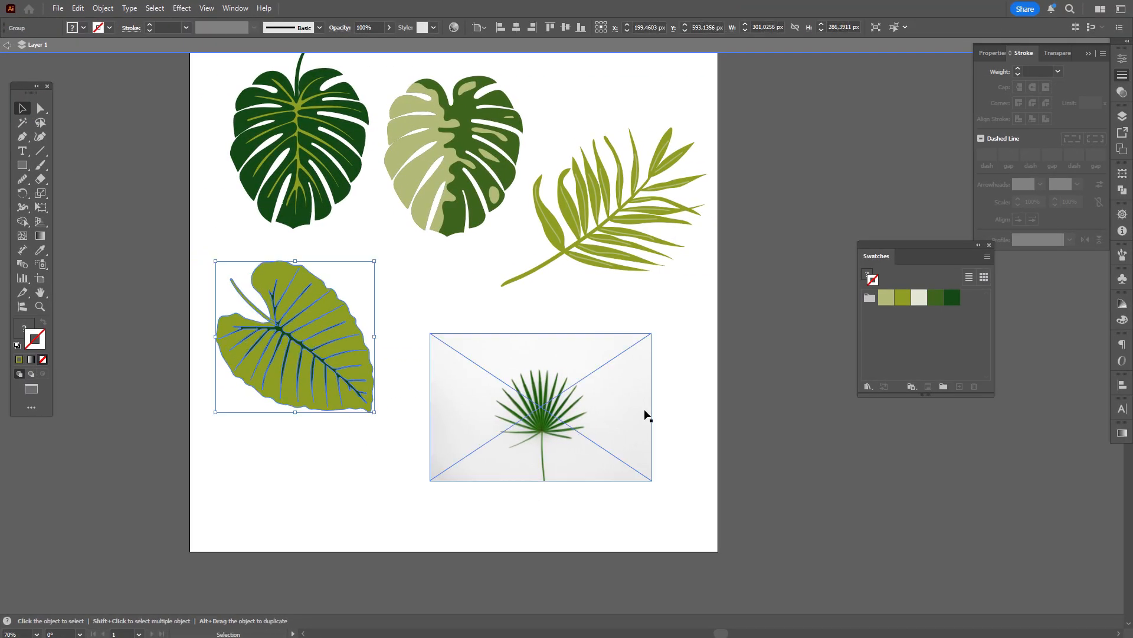
scroll(741, 379, up, 1)
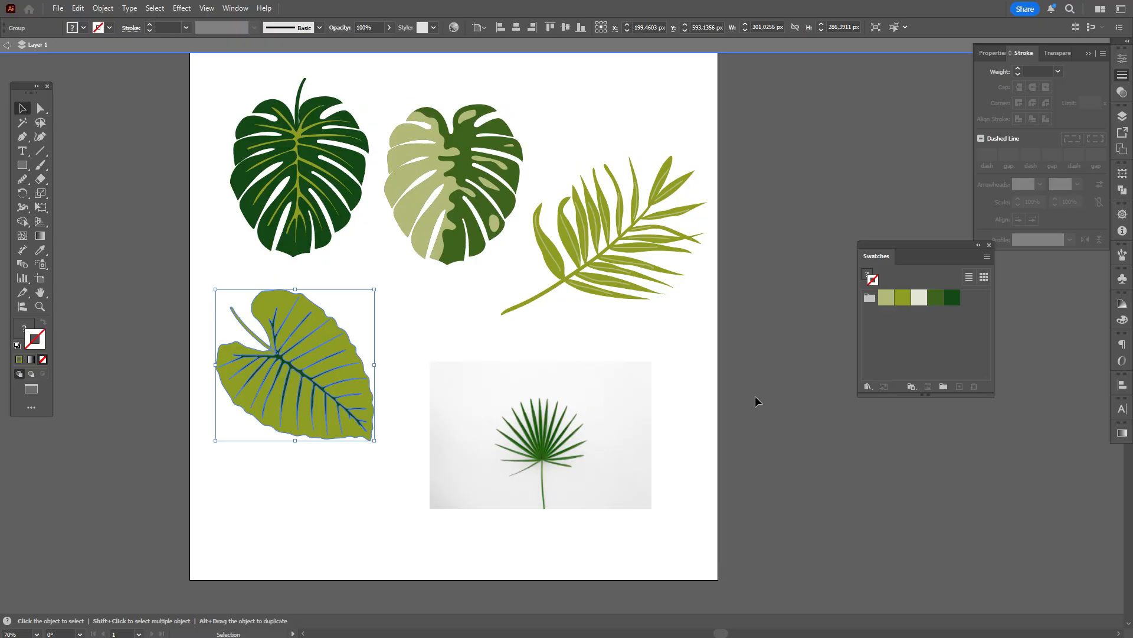
click(584, 430)
mouse_move(652, 435)
mouse_down()
mouse_move(733, 460)
mouse_move(753, 483)
mouse_move(668, 482)
mouse_up()
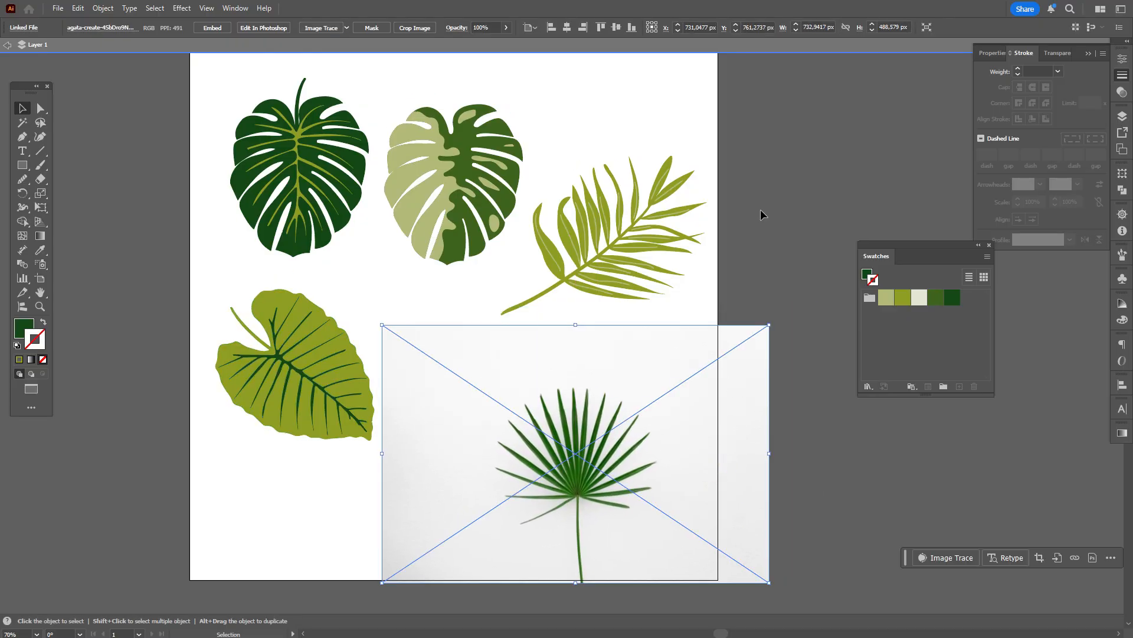
click(761, 212)
Image Trace the fan palm photo in Black and White mode, ignoring white, and expand the tracing into editable paths.
click(235, 7)
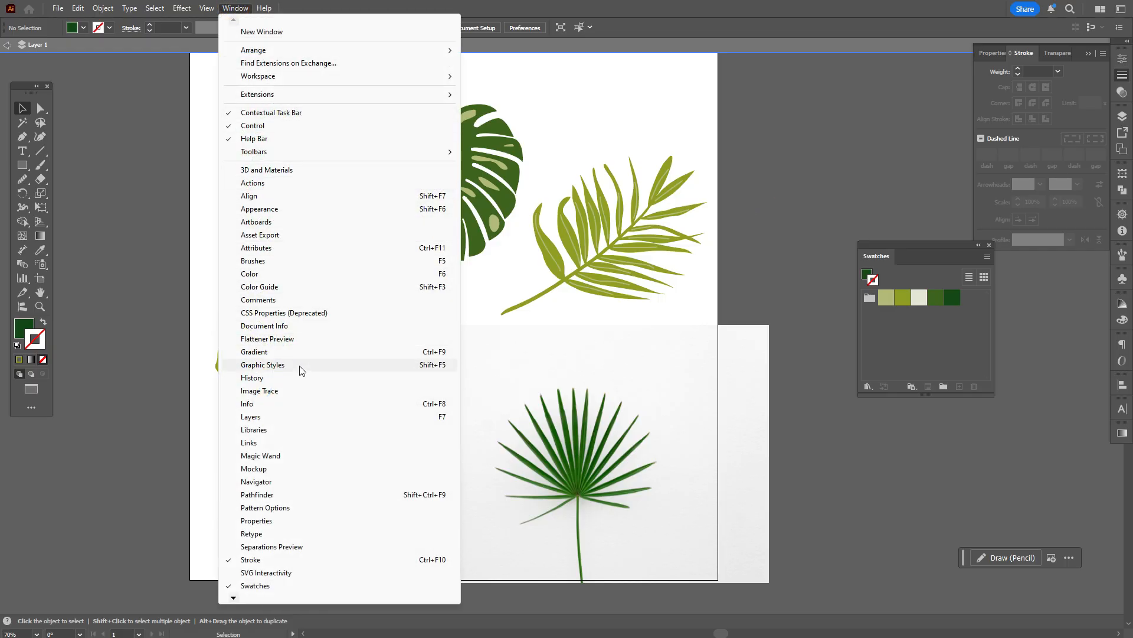
click(298, 391)
click(649, 427)
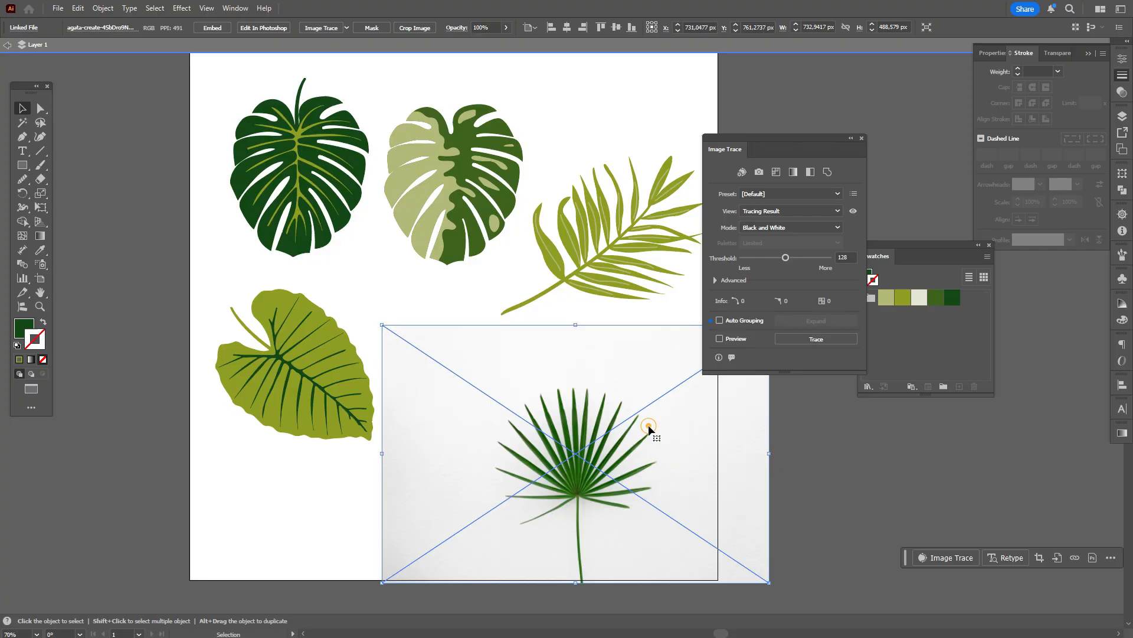
click(715, 279)
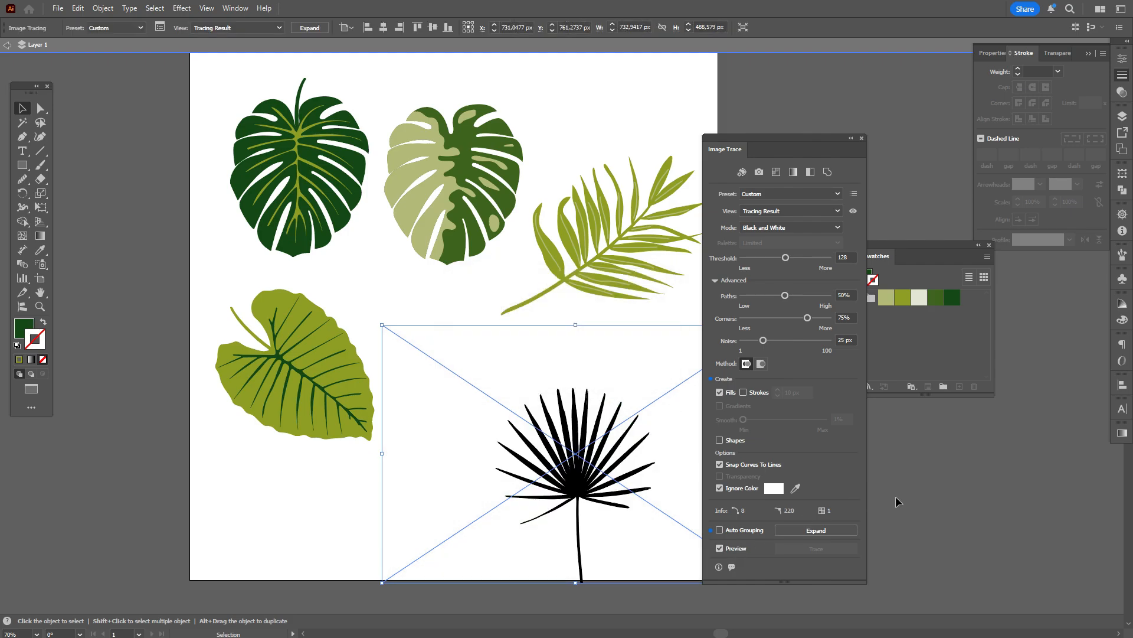
click(898, 496)
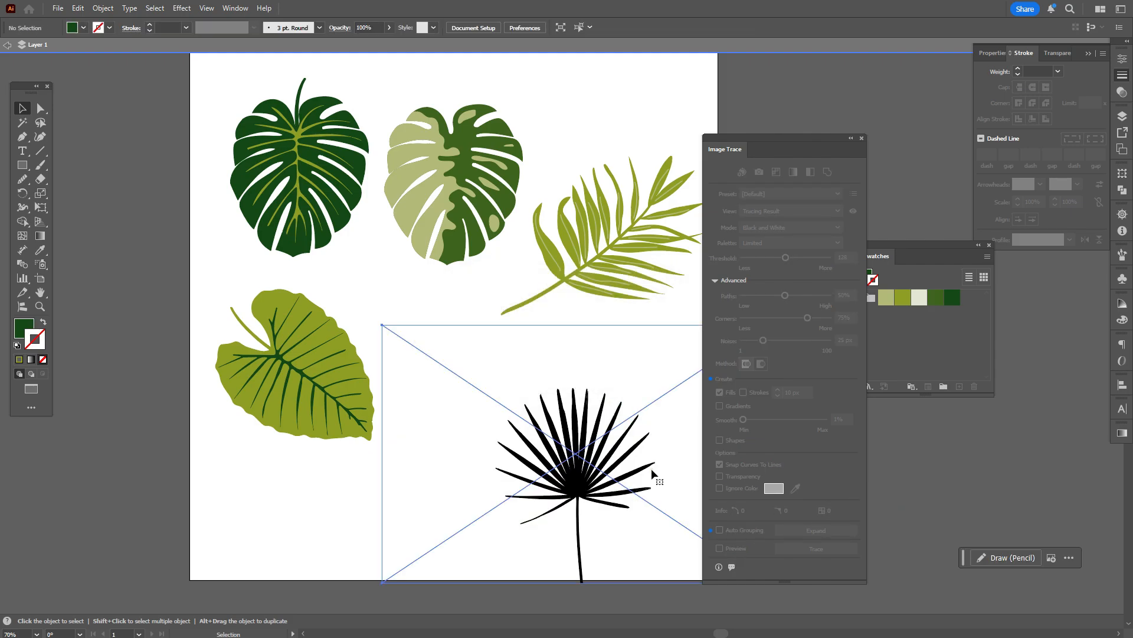
mouse_move(652, 473)
mouse_down()
mouse_move(591, 467)
mouse_move(649, 470)
mouse_move(623, 474)
mouse_up()
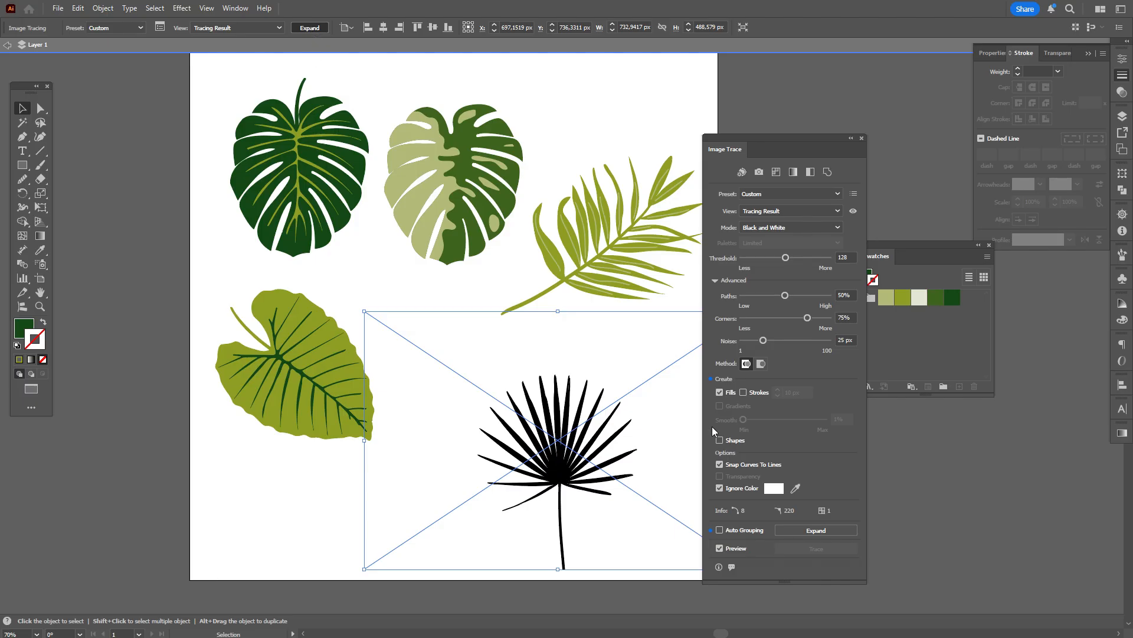
click(320, 33)
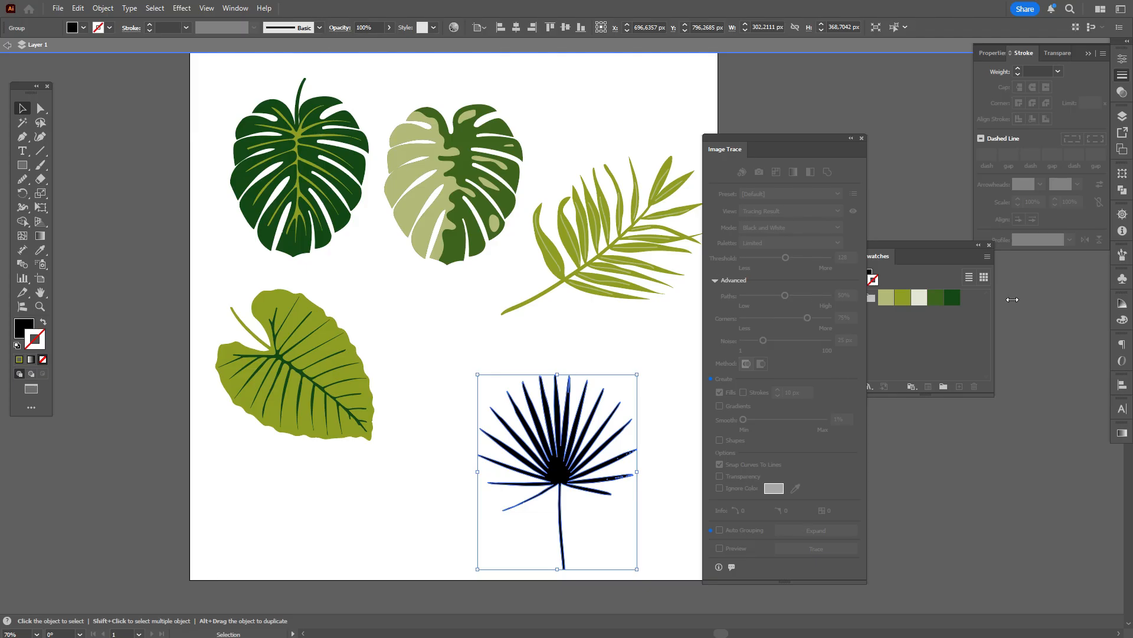
Fill the traced fan palm with the medium green swatch (3e631d) without a stroke, and close the Image Trace settings.
click(940, 297)
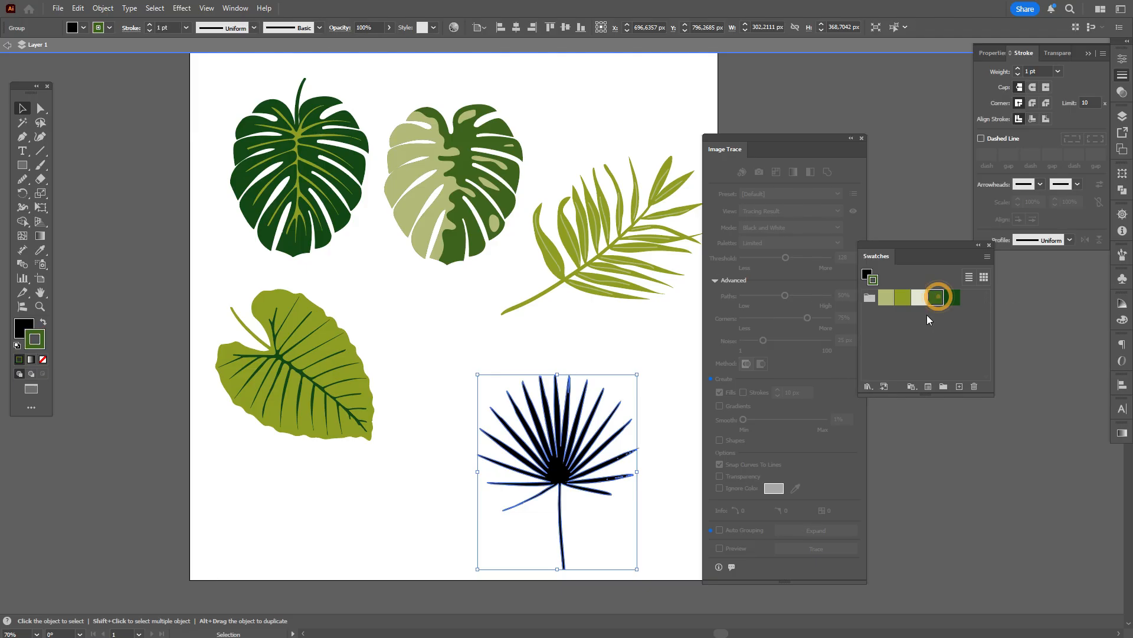
click(42, 359)
click(22, 327)
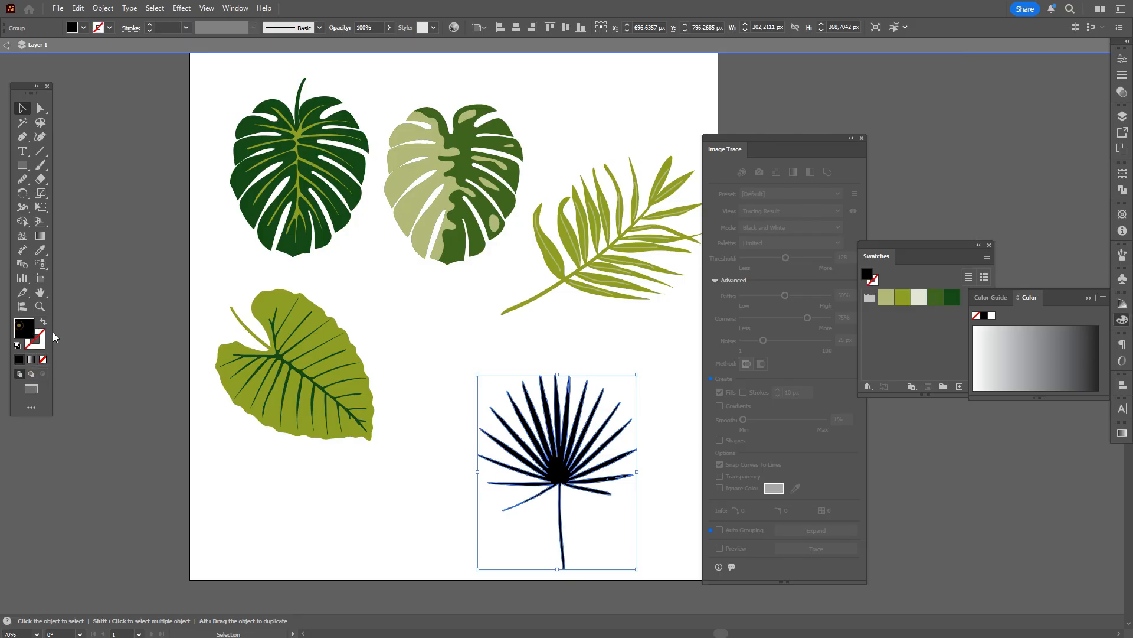
click(939, 298)
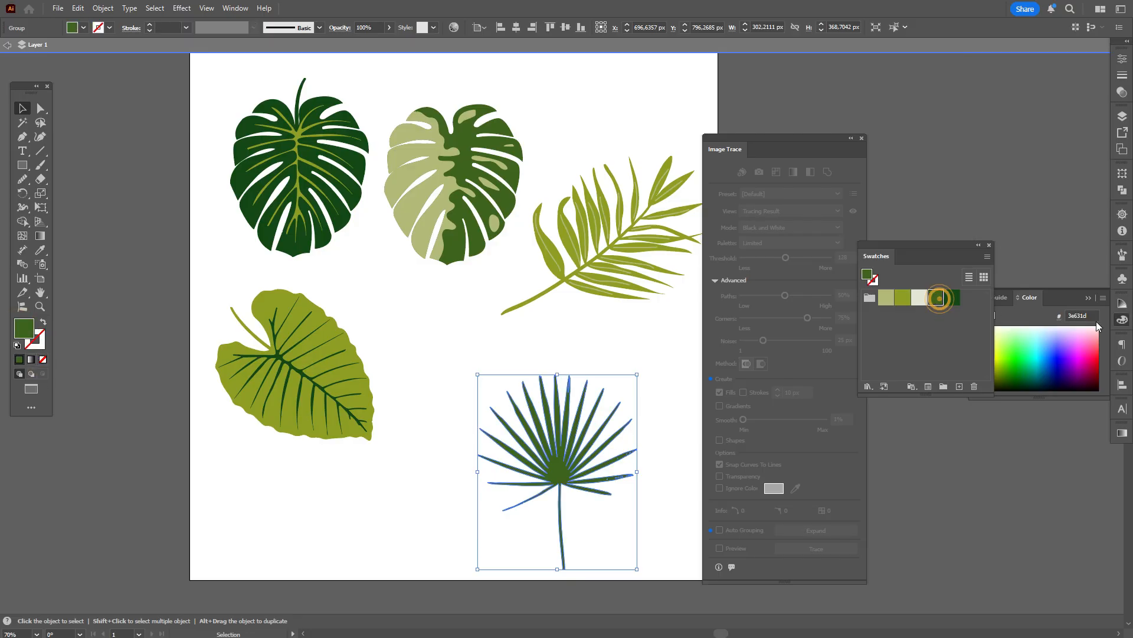
click(1117, 322)
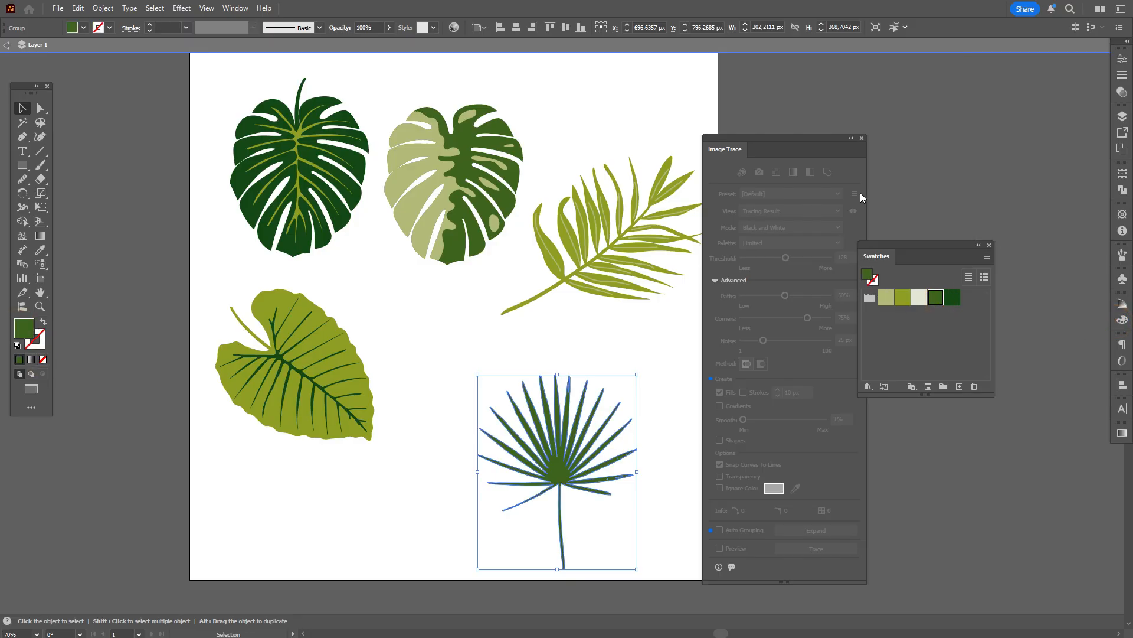
click(861, 138)
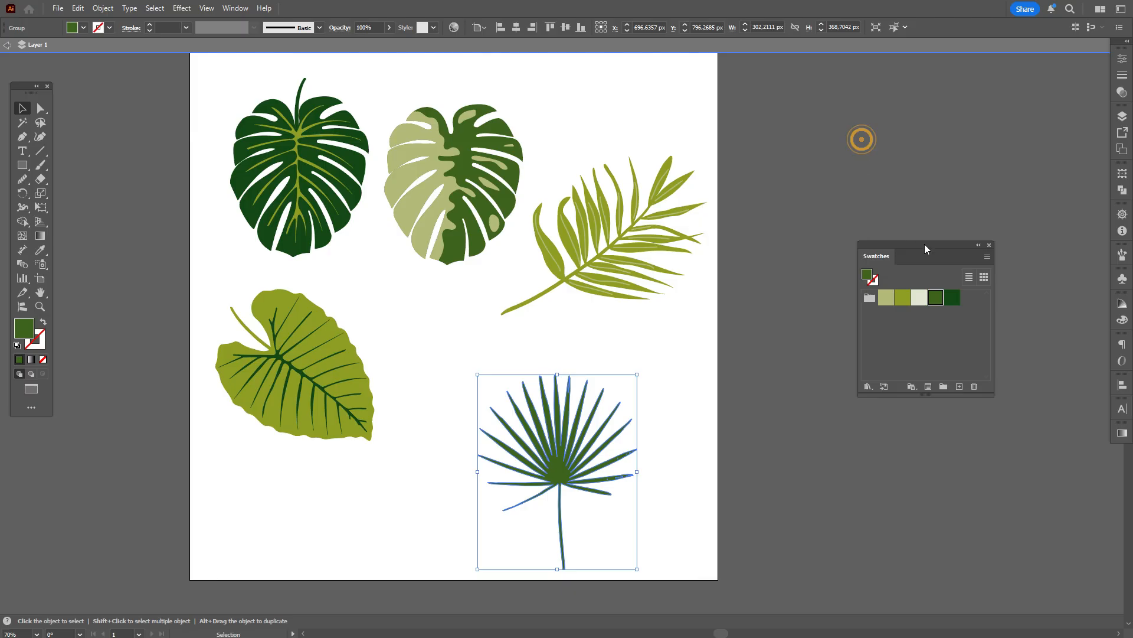
Bring the Swatches panel closer to the artboard and move the fan palm nearer to the olive-green leaf.
drag(925, 243, 842, 295)
click(736, 365)
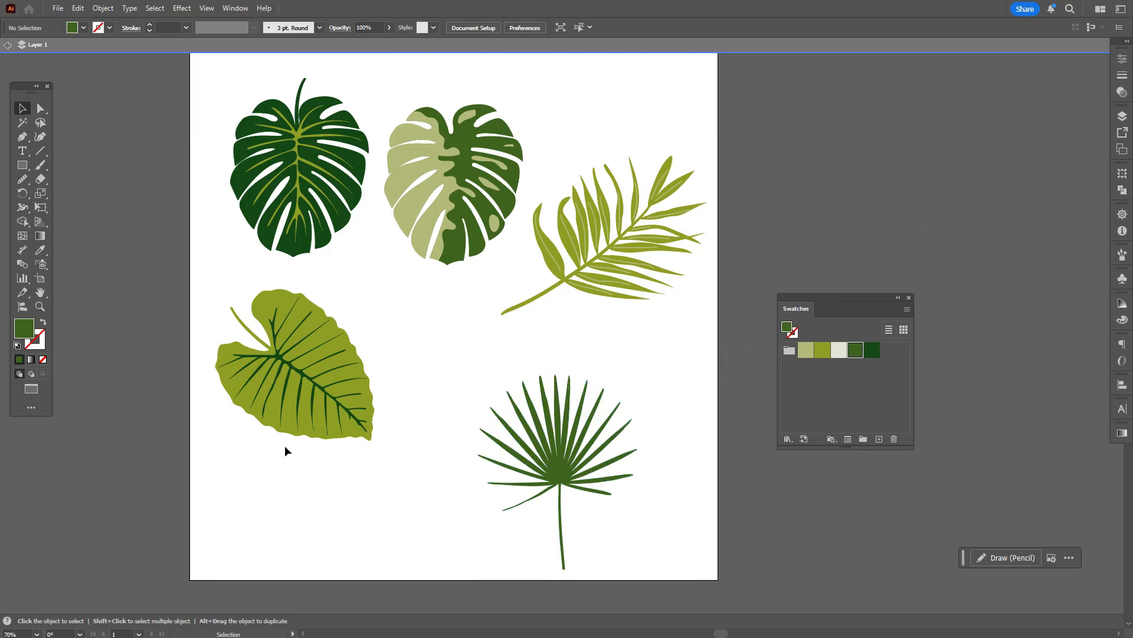
drag(573, 454, 502, 443)
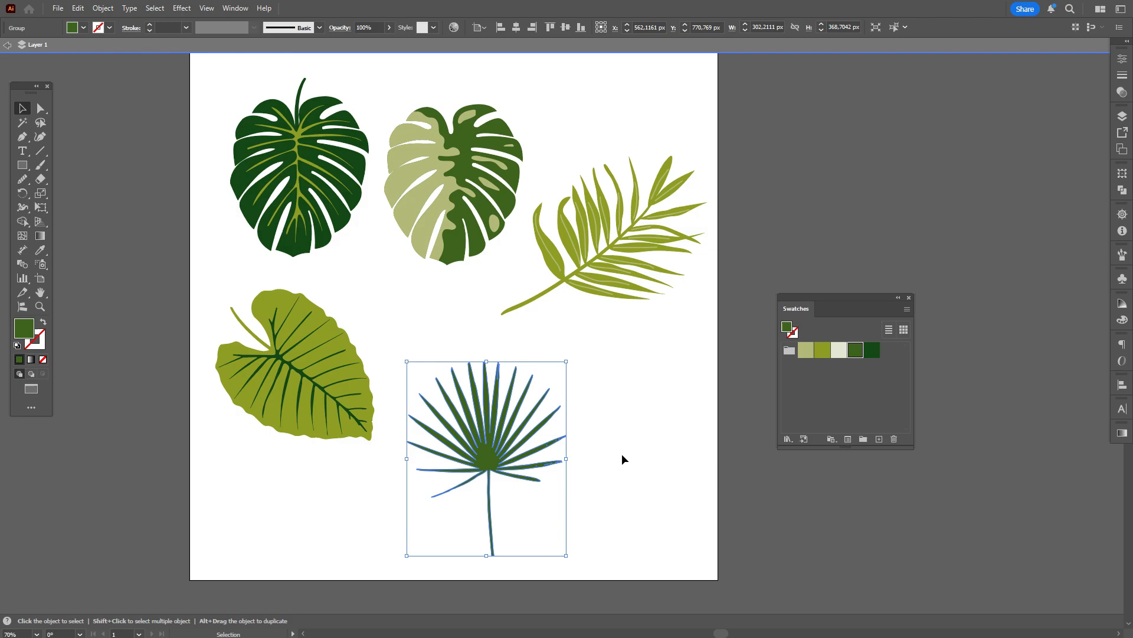
click(622, 455)
With the Pen tool and an olive-green fill, draw a thin tapered vein about 16 × 4 px from the stem junction into the lowest horizontal leaflet's left-hand base.
key(z)
click(655, 432)
click(402, 307)
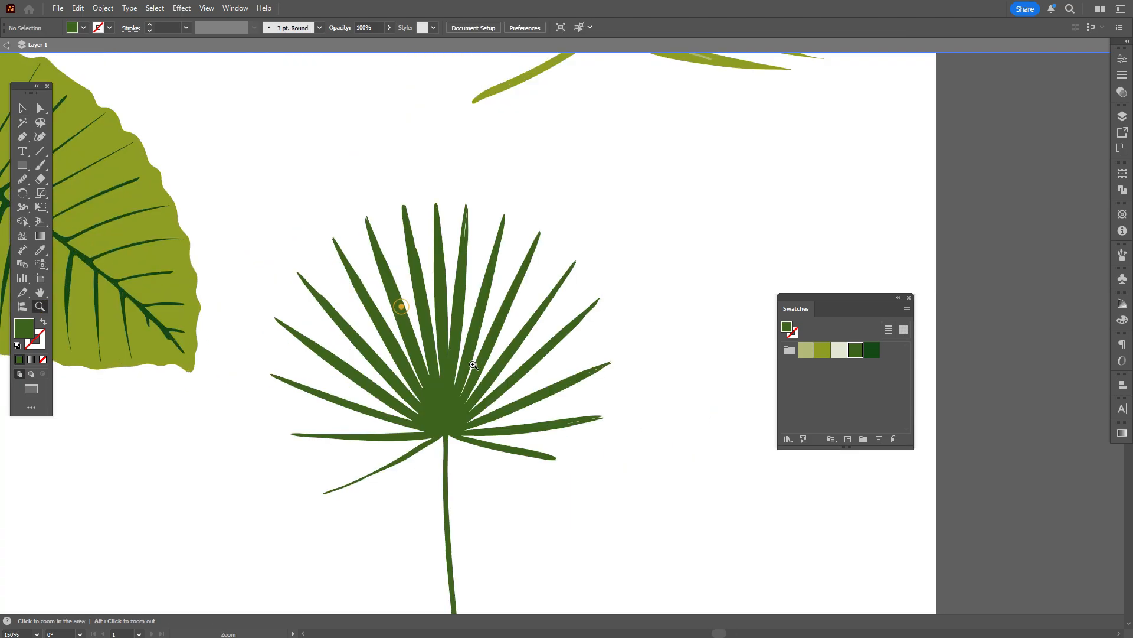
click(479, 369)
click(724, 327)
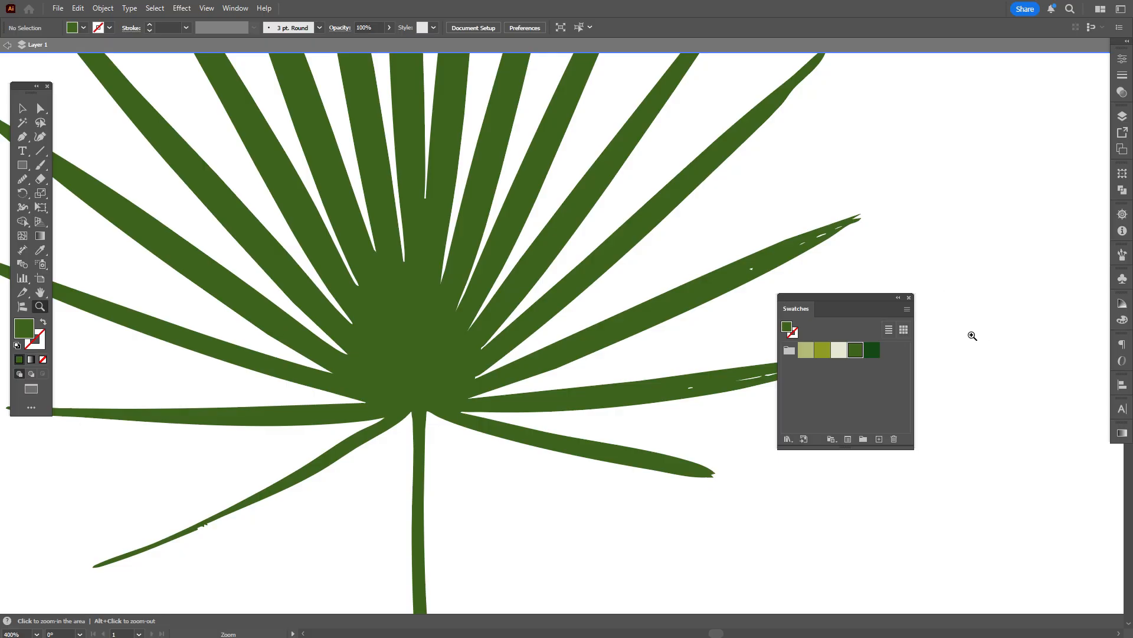
click(823, 350)
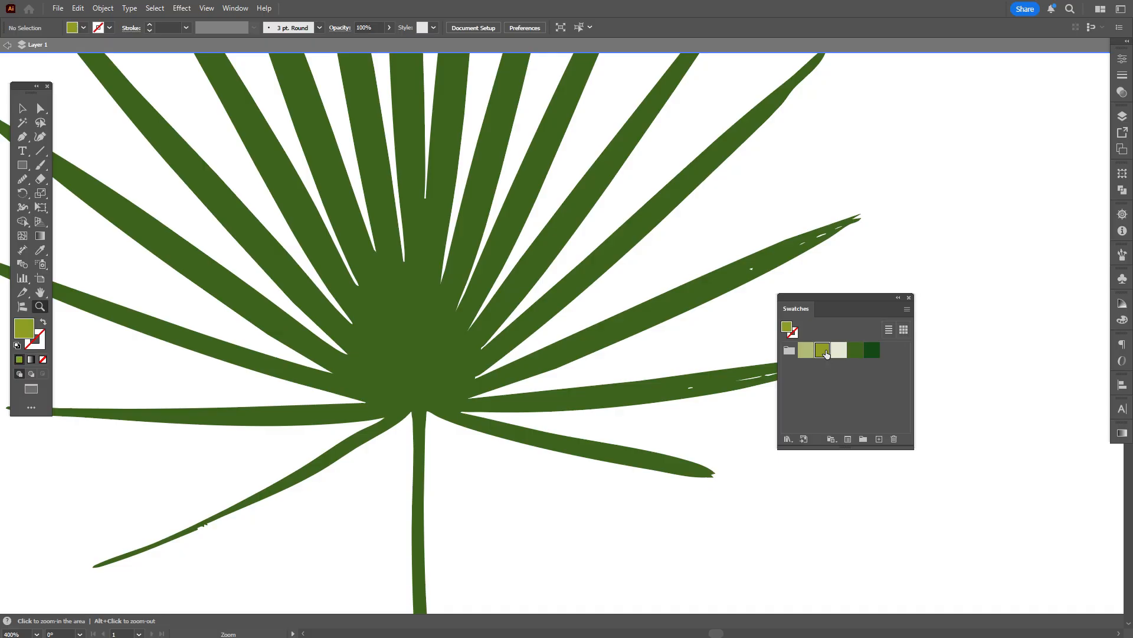
click(21, 137)
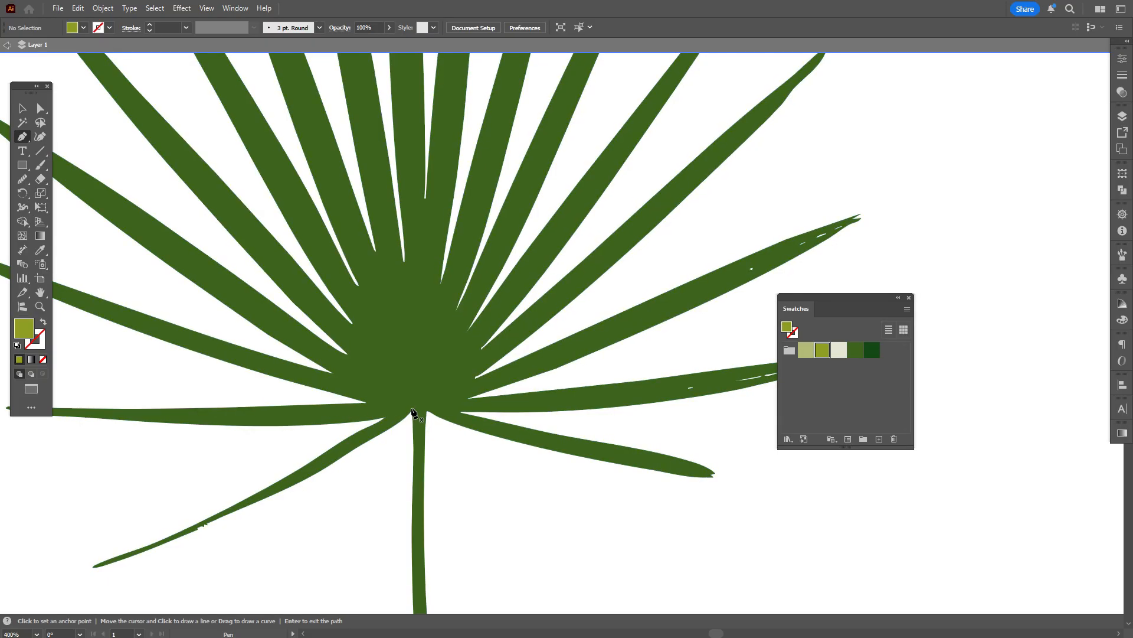
click(366, 420)
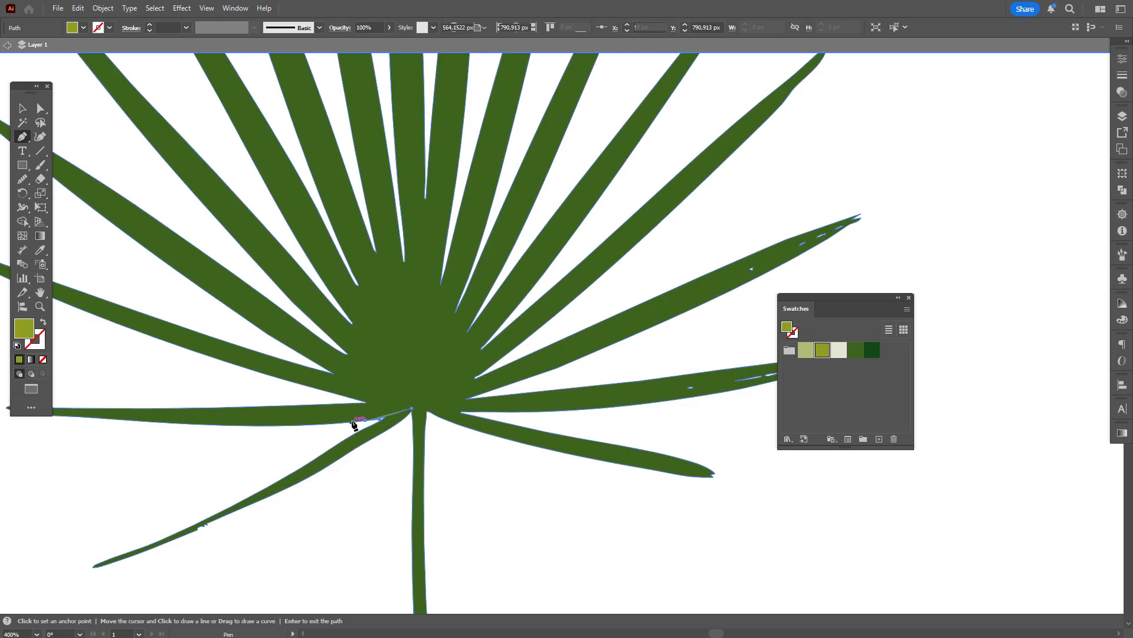
click(412, 407)
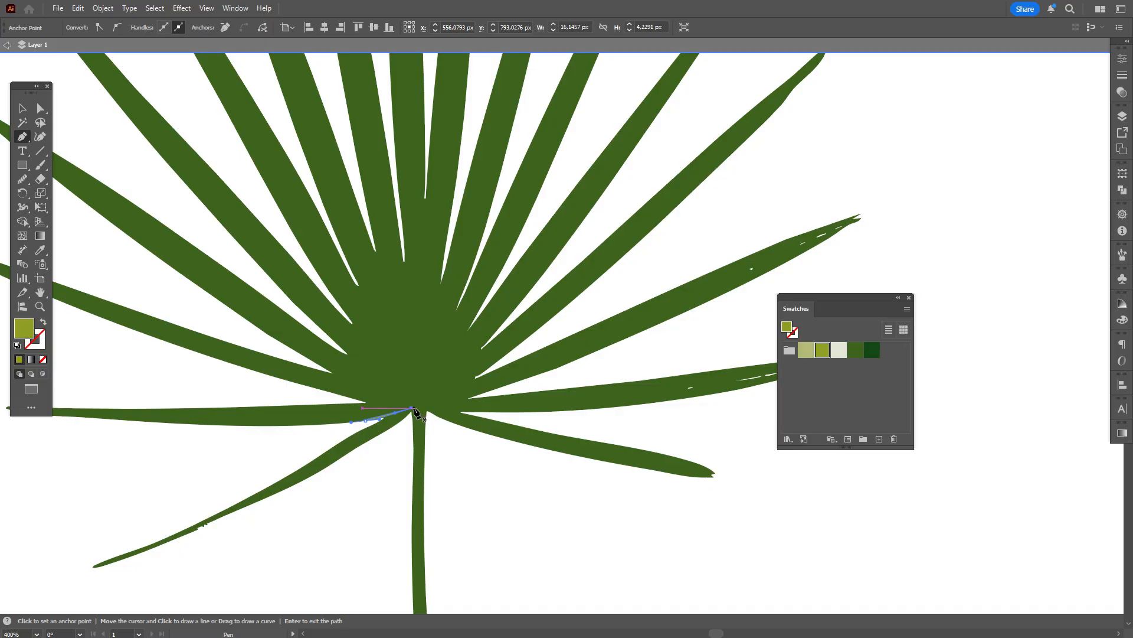
click(22, 108)
click(78, 125)
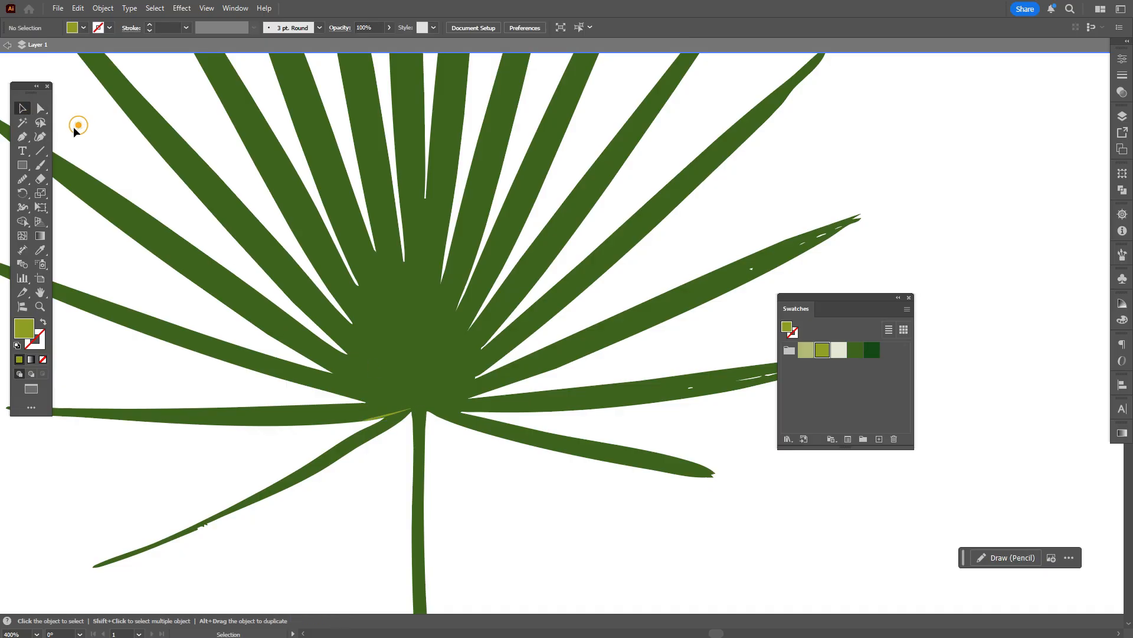
Draw a tapered olive-green vein about 24 × 5 px from the stem junction to the lower edge of the second left-hand leaflet with the Pen tool.
click(23, 136)
click(411, 407)
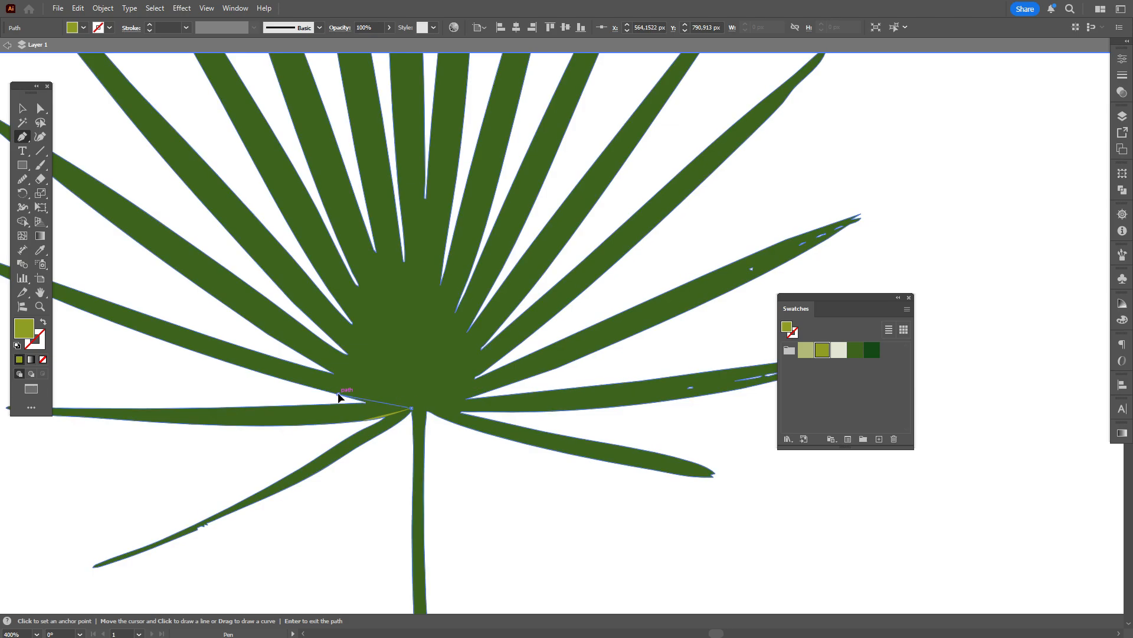
drag(338, 393, 318, 383)
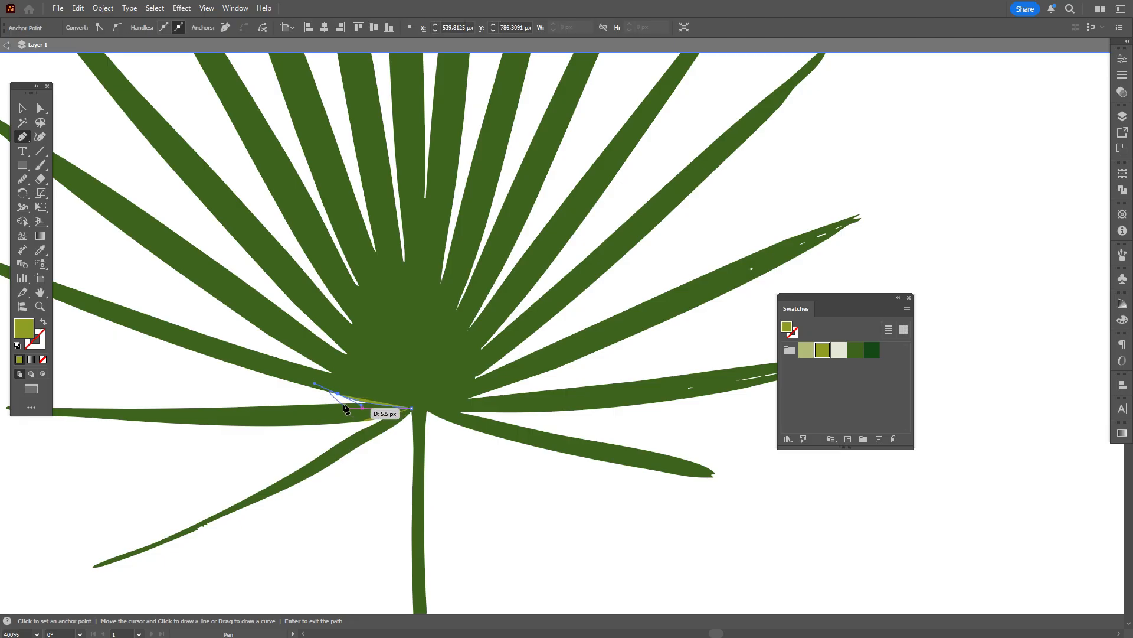
click(337, 393)
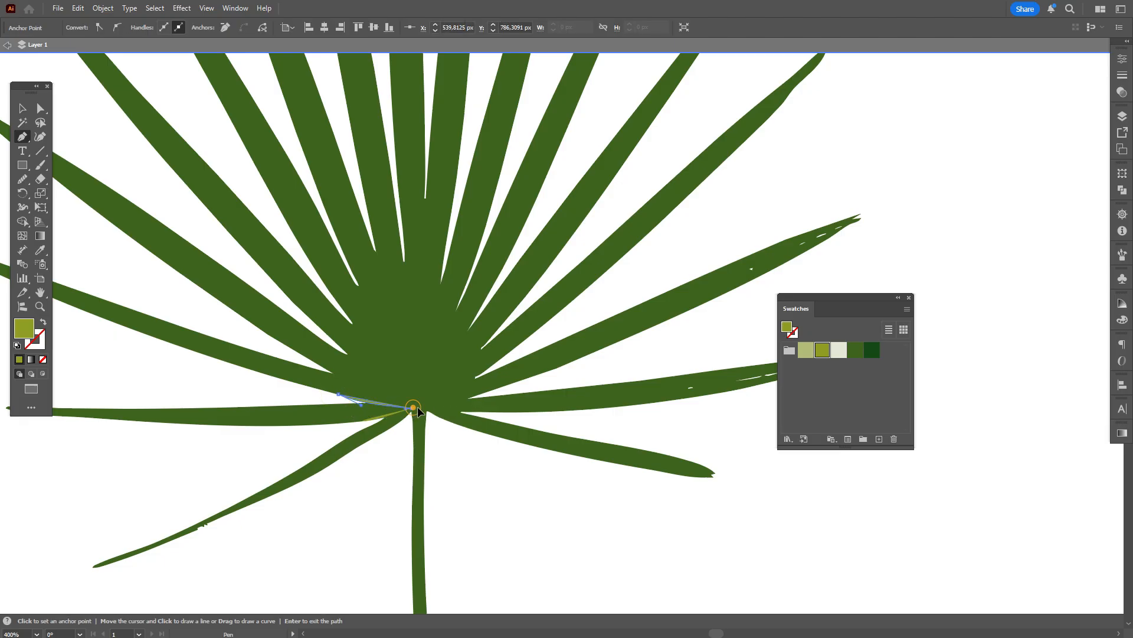
click(412, 407)
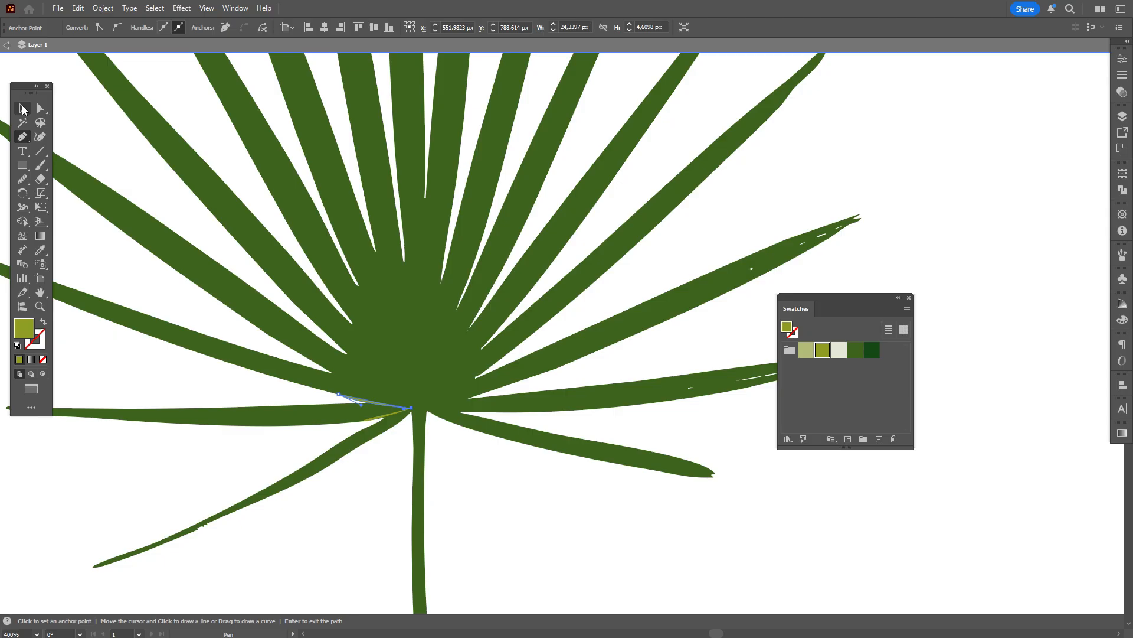
key(ctrl+shift+a)
Draw a tapered vein about 26 × 11 px from the gap above the second left-hand leaflet down to the stem junction.
click(334, 374)
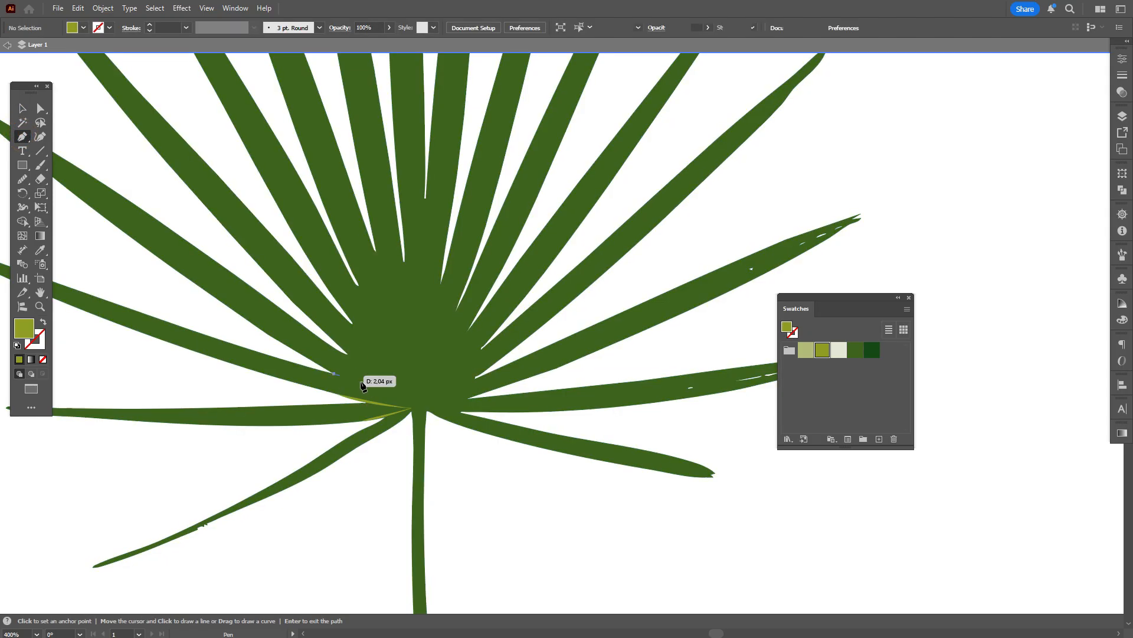
drag(412, 408, 439, 413)
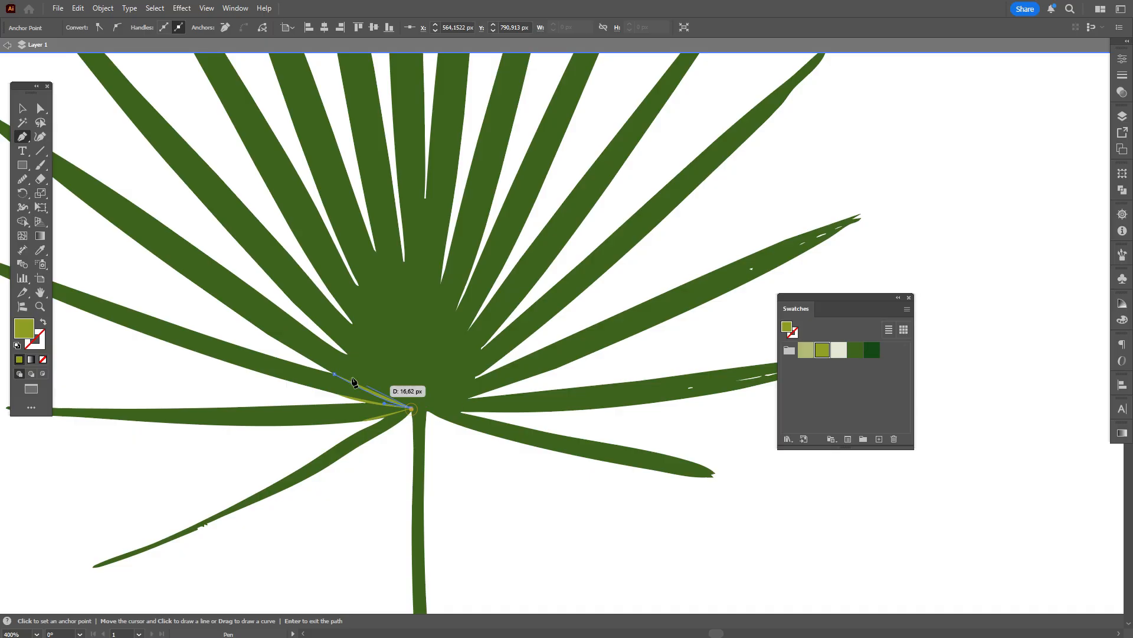
mouse_move(334, 373)
mouse_down()
mouse_move(315, 371)
mouse_move(326, 374)
mouse_up()
key(ctrl+z)
click(22, 109)
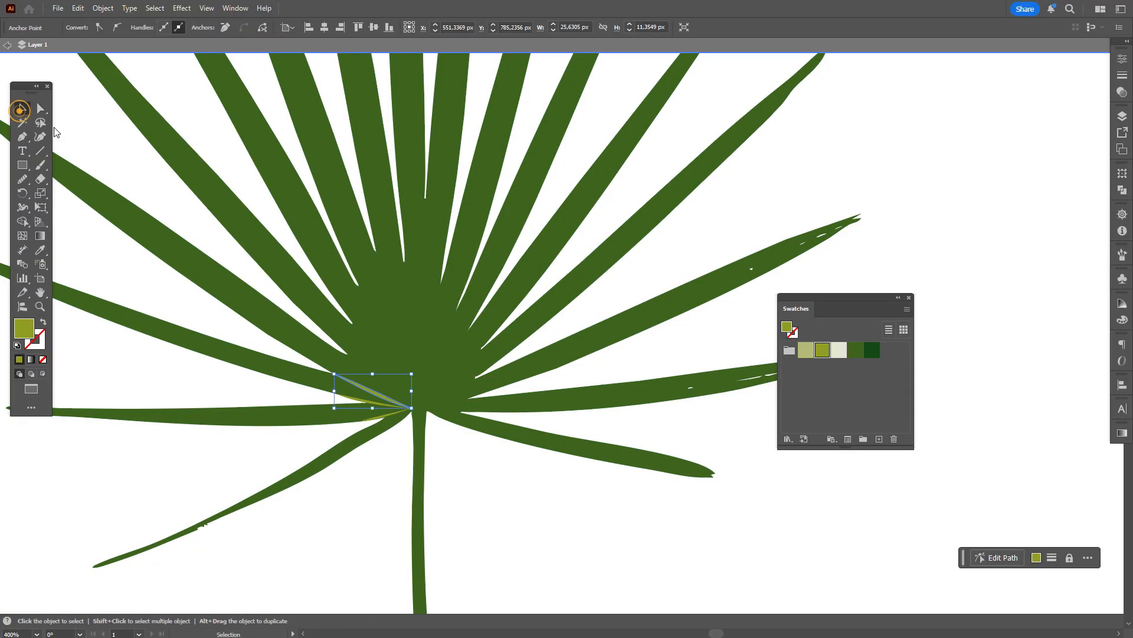
click(96, 126)
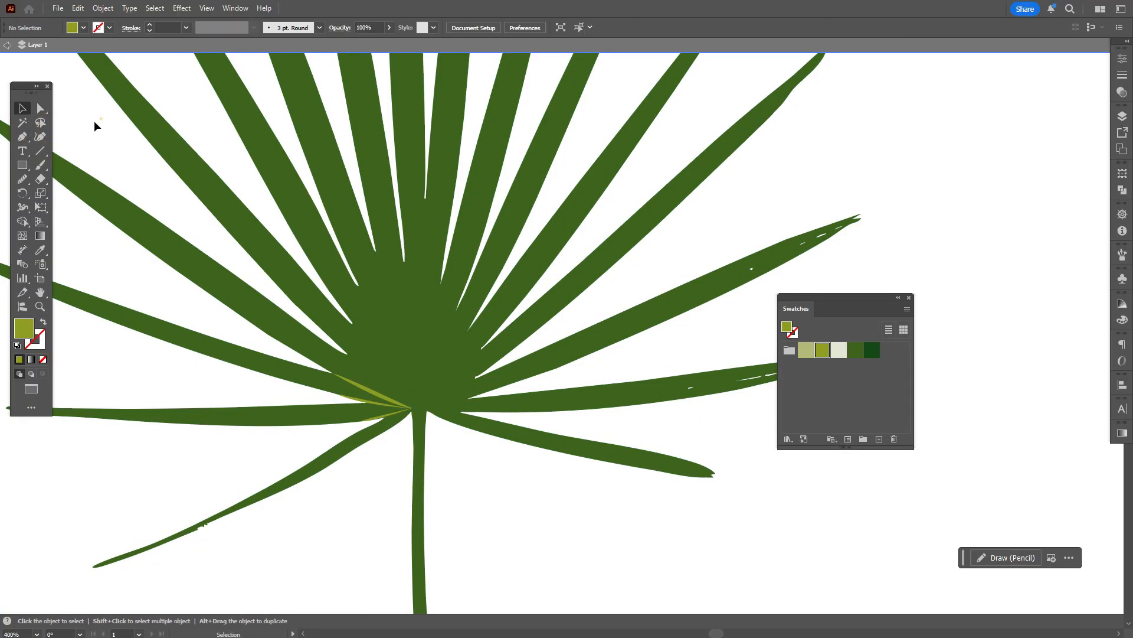
Draw two more tapered olive-green veins with the Pen tool from the next two left-hand leaflet gaps to the stem junction.
click(22, 136)
click(349, 354)
drag(411, 407, 445, 431)
click(412, 408)
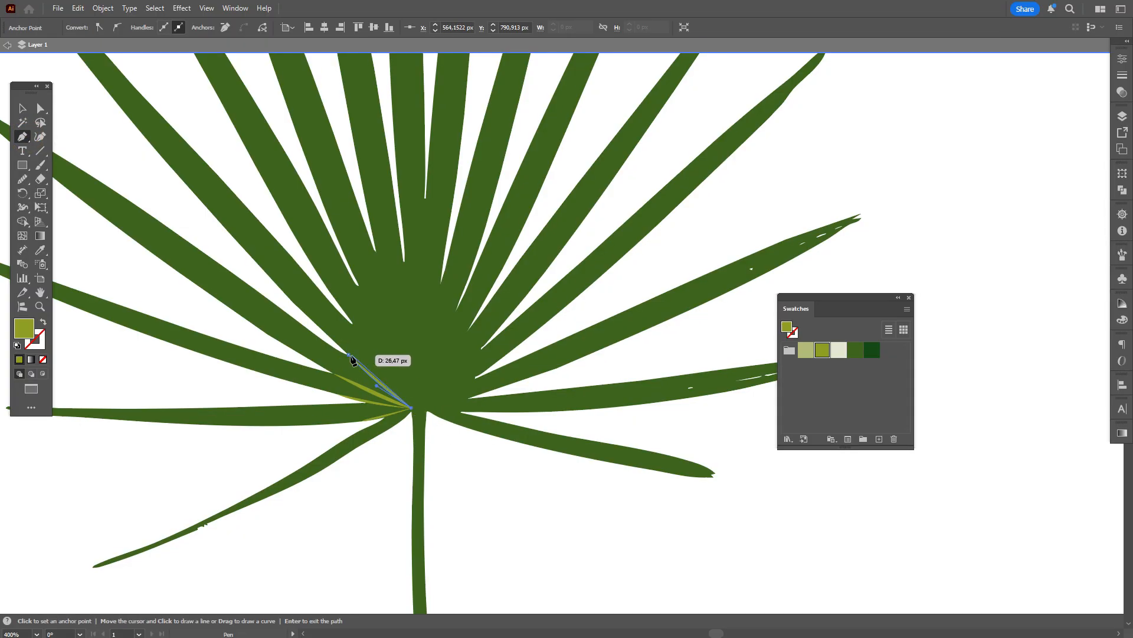
drag(349, 354, 339, 346)
click(352, 324)
drag(411, 408, 431, 421)
click(411, 408)
drag(352, 324, 342, 315)
Draw two longer curved veins from the following upper-left leaflet gaps to the junction, the last one about 12 × 52 px.
click(358, 286)
drag(412, 408, 428, 427)
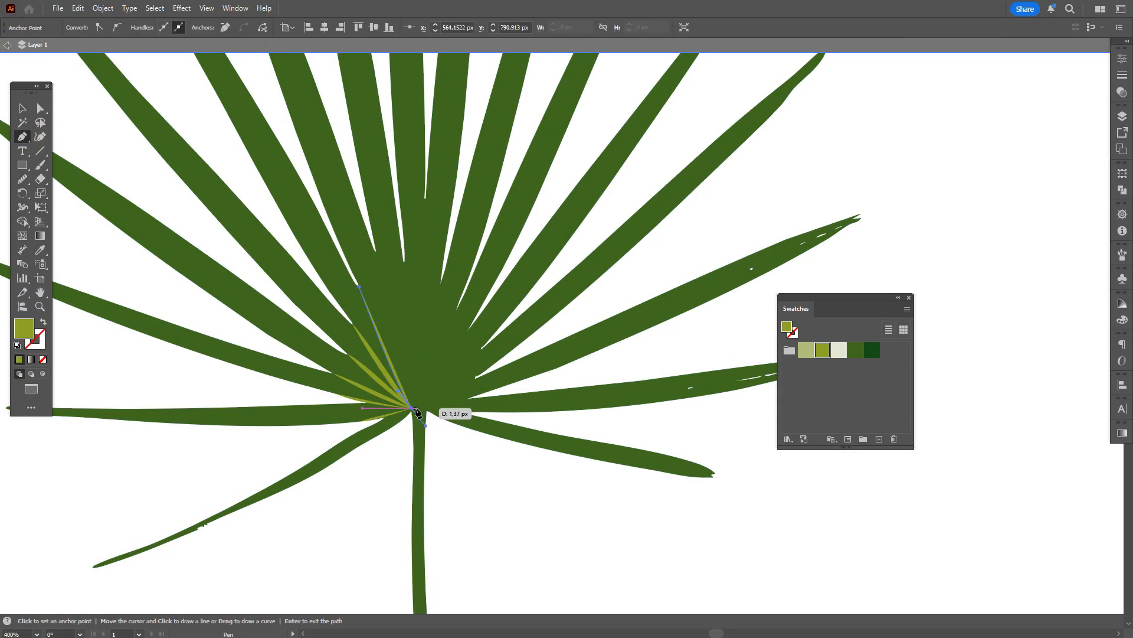
click(411, 408)
drag(358, 286, 348, 268)
click(377, 253)
drag(411, 408, 425, 429)
click(411, 408)
drag(377, 253, 367, 231)
Draw two tall, nearly vertical veins from the leaflet gaps directly above the stem down to the junction.
click(405, 261)
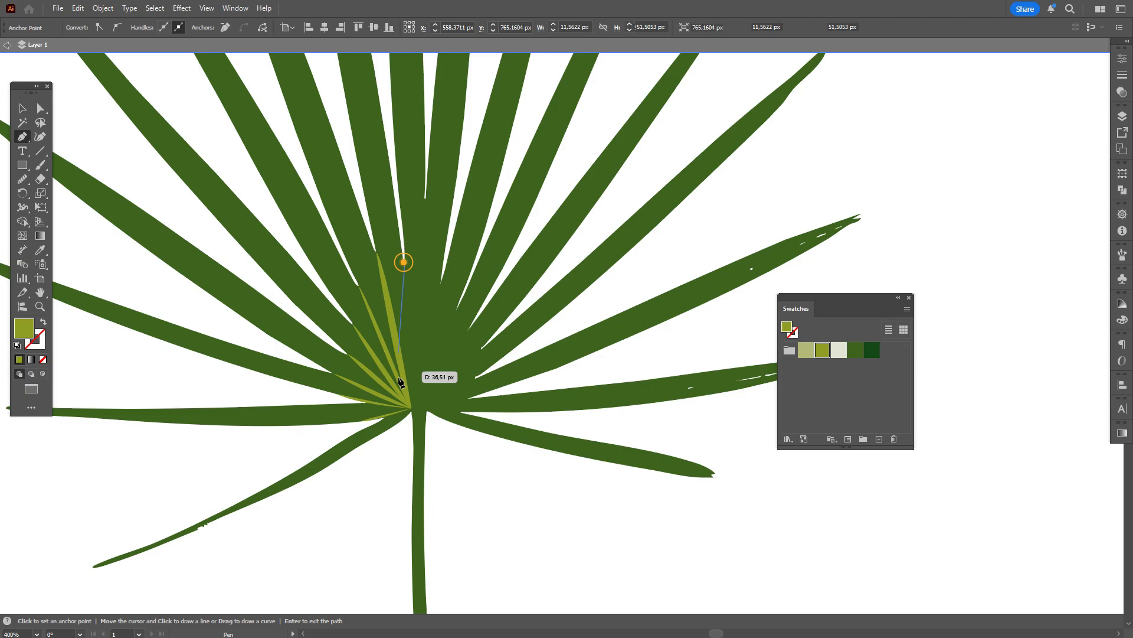
drag(412, 408, 416, 428)
click(411, 408)
drag(405, 261, 401, 242)
click(425, 198)
drag(411, 408, 413, 426)
click(411, 408)
drag(425, 198, 424, 169)
Draw tapered veins from the first three leaflet gaps right of the centre to the junction, the third about 18 × 25 px.
click(441, 285)
drag(411, 408, 415, 438)
click(411, 408)
drag(437, 262, 436, 261)
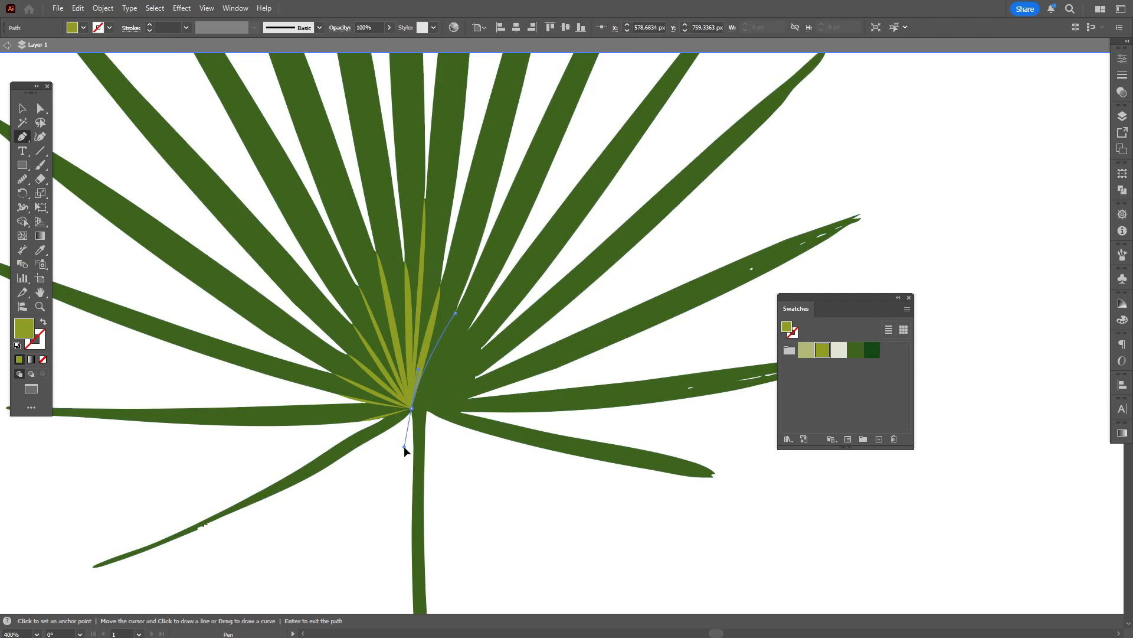
click(466, 332)
drag(411, 408, 422, 410)
click(411, 408)
drag(467, 332, 460, 310)
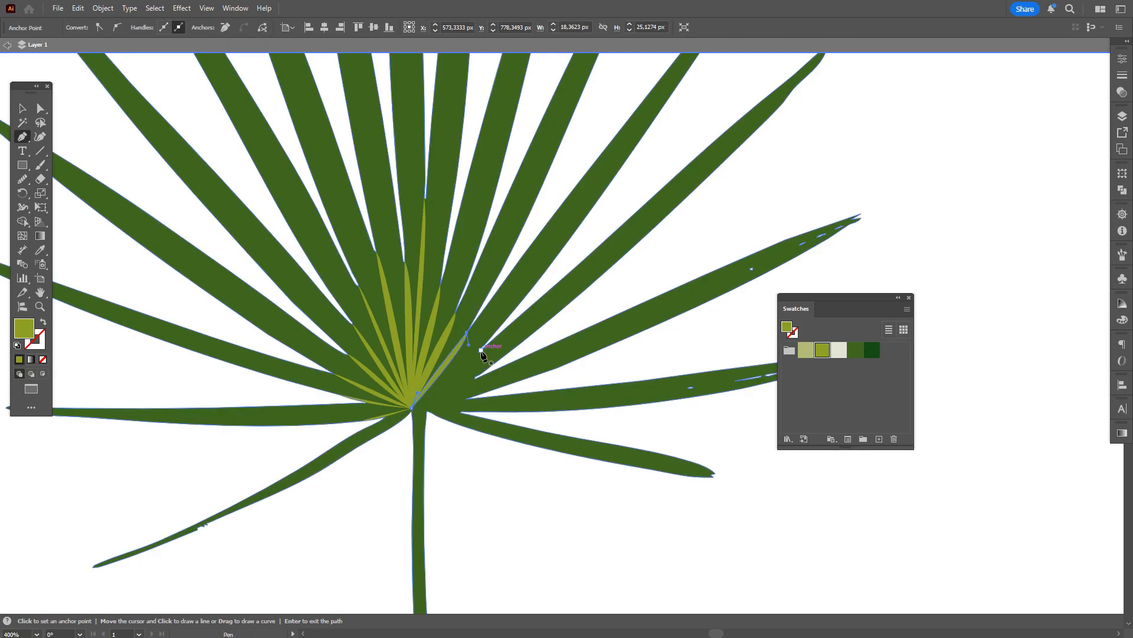
Draw two tapered veins from the next gaps between the fan palm's right-hand leaflets to the stem junction.
click(481, 348)
drag(412, 408, 397, 412)
click(412, 408)
drag(481, 348, 477, 331)
click(475, 378)
drag(415, 407, 399, 412)
click(415, 407)
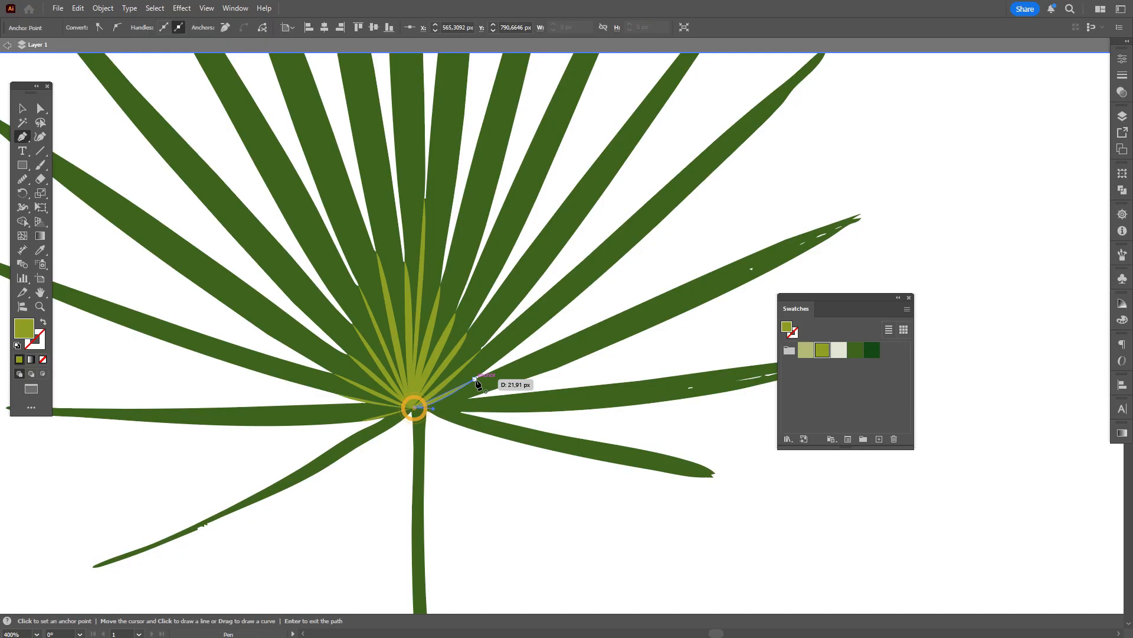
drag(474, 378, 479, 371)
Draw the last vein from the gap above the nearly horizontal right-hand leaflet to the stem junction, and deselect it.
click(466, 399)
drag(415, 407, 398, 406)
click(415, 407)
click(465, 399)
click(23, 109)
click(560, 475)
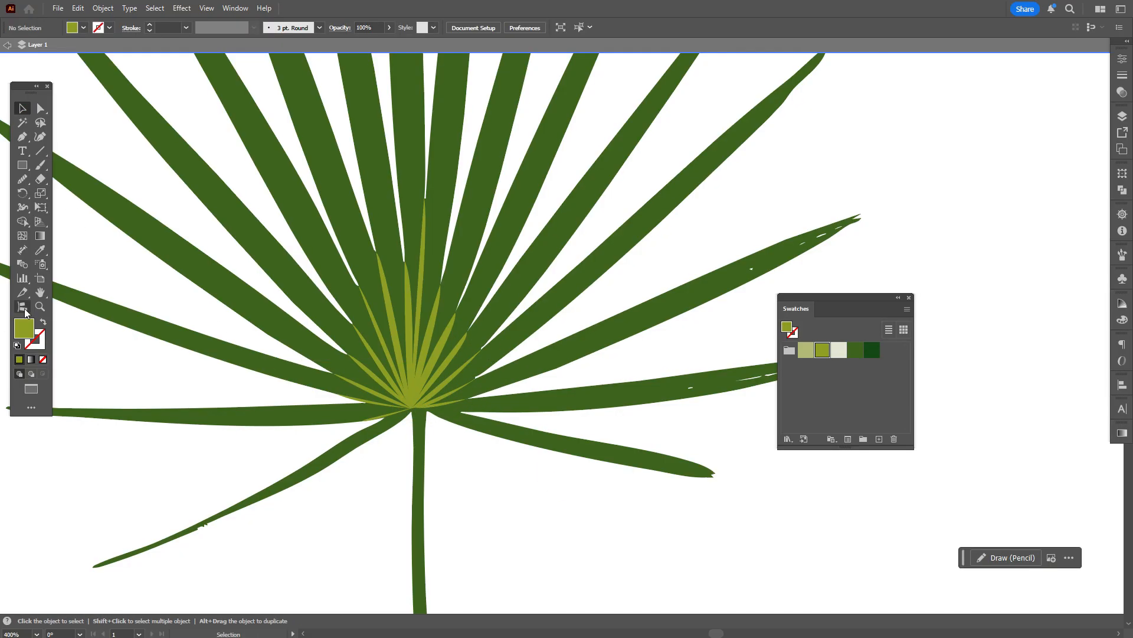
Reshape the vein edges near the stem junction with the Curvature tool, bowing the lowest left-hand vein into a fuller curve.
scroll(415, 424, up, 5)
click(40, 108)
click(434, 304)
key(shift+grave)
drag(438, 302, 433, 298)
click(343, 335)
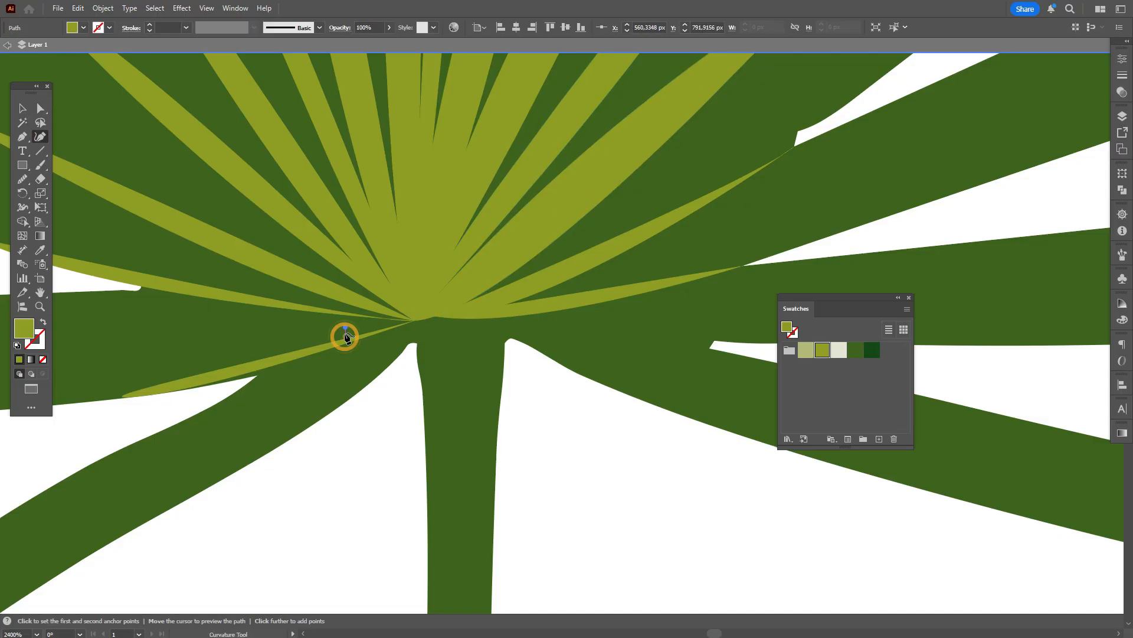
key(ctrl+z)
click(40, 109)
click(364, 335)
click(40, 137)
drag(359, 334, 357, 329)
click(318, 310)
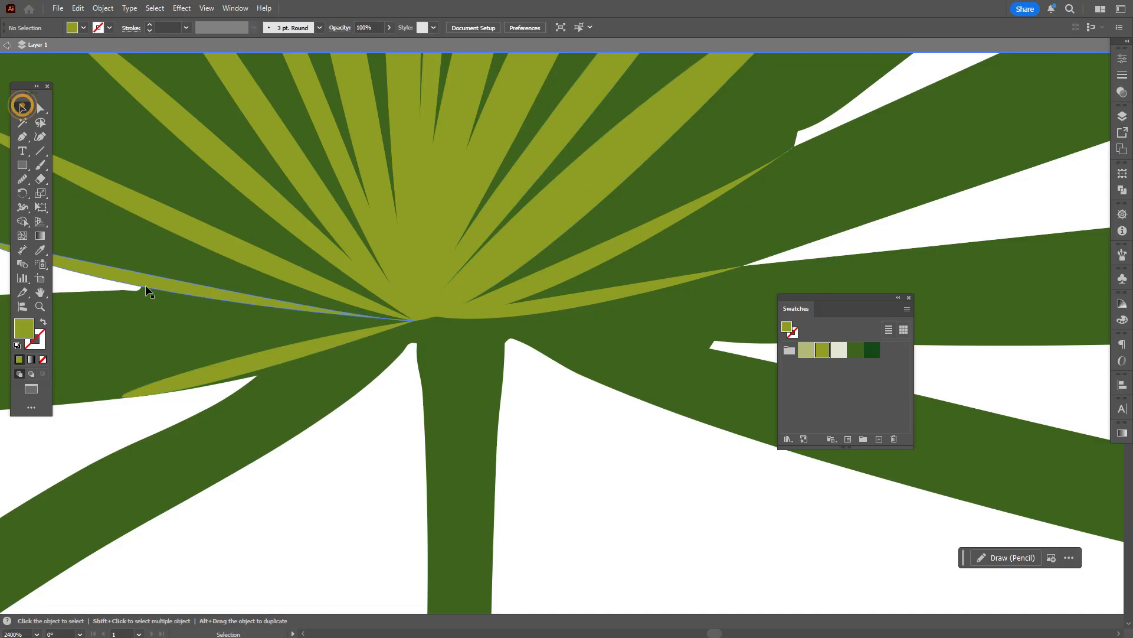
click(336, 305)
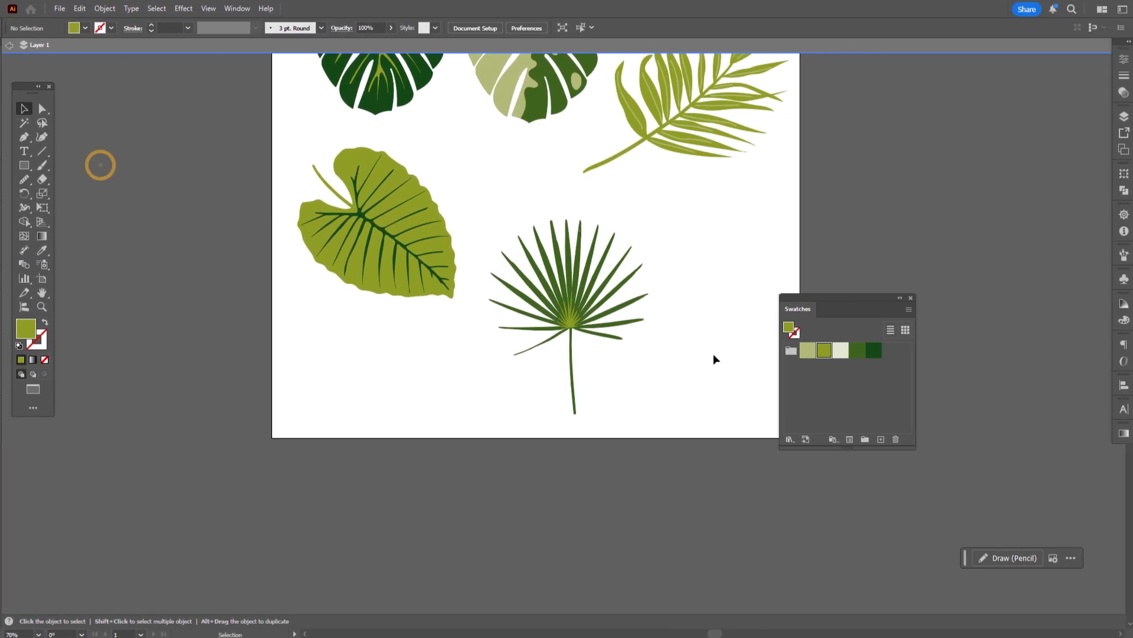
Group the fan palm with its veins and move the group slightly right and up in the artboard's lower half.
scroll(945, 336, up, 1)
drag(771, 230, 891, 410)
key(ctrl+g)
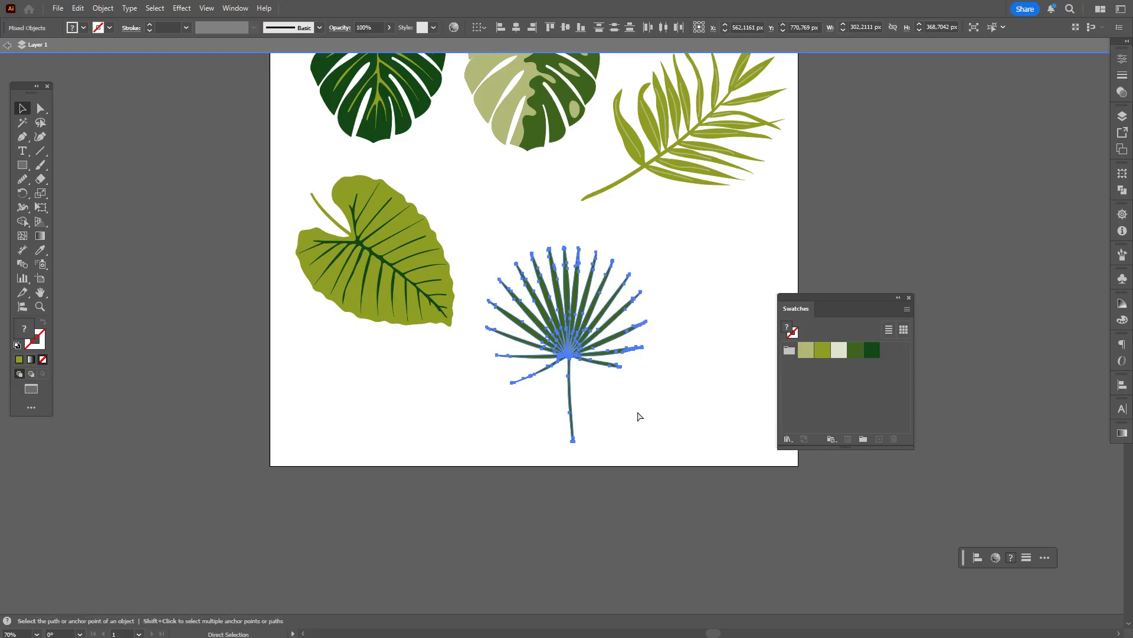
drag(626, 301, 674, 282)
scroll(675, 342, up, 3)
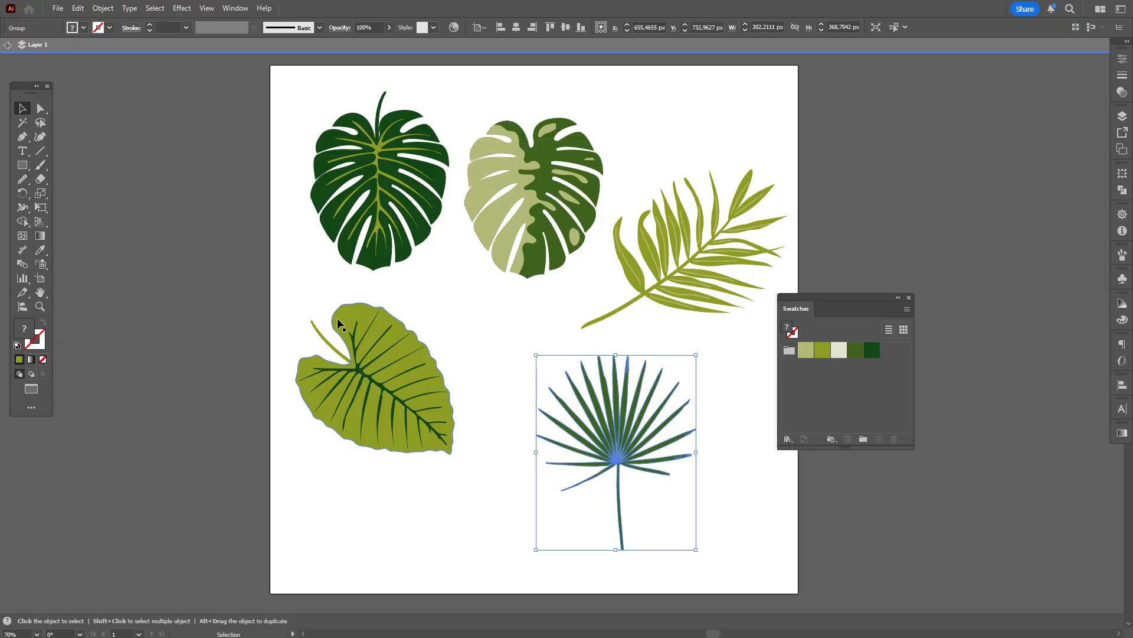
Move the olive-green heart-shaped leaf further into the artboard's lower left, and the dark green monstera down beside the variegated one.
drag(311, 290, 440, 440)
drag(417, 378, 445, 426)
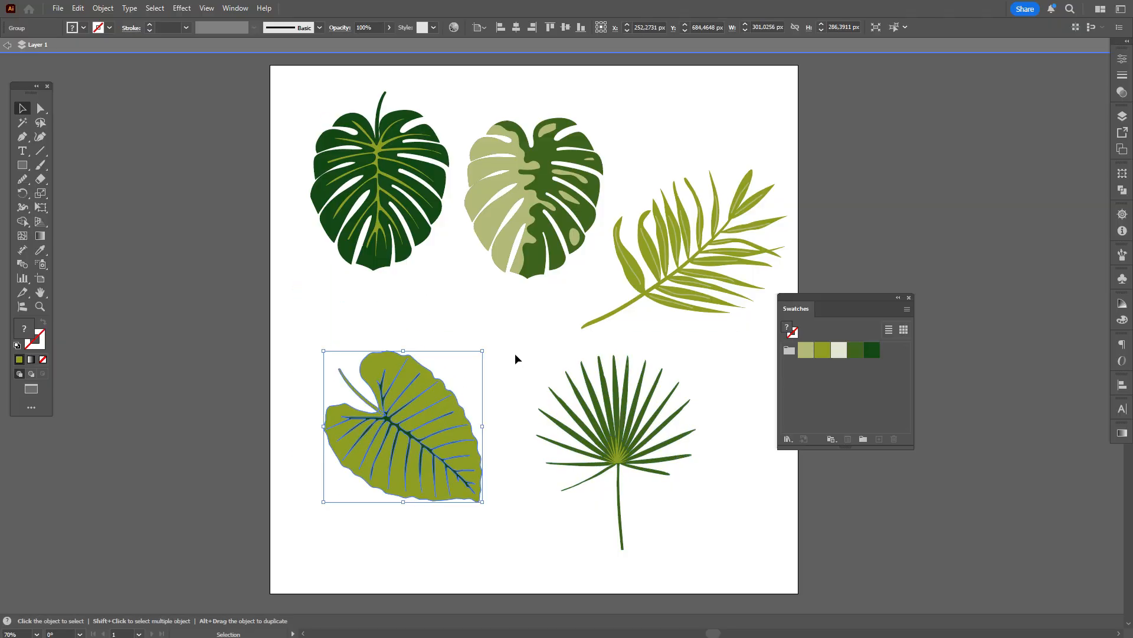
scroll(515, 353, right, 2)
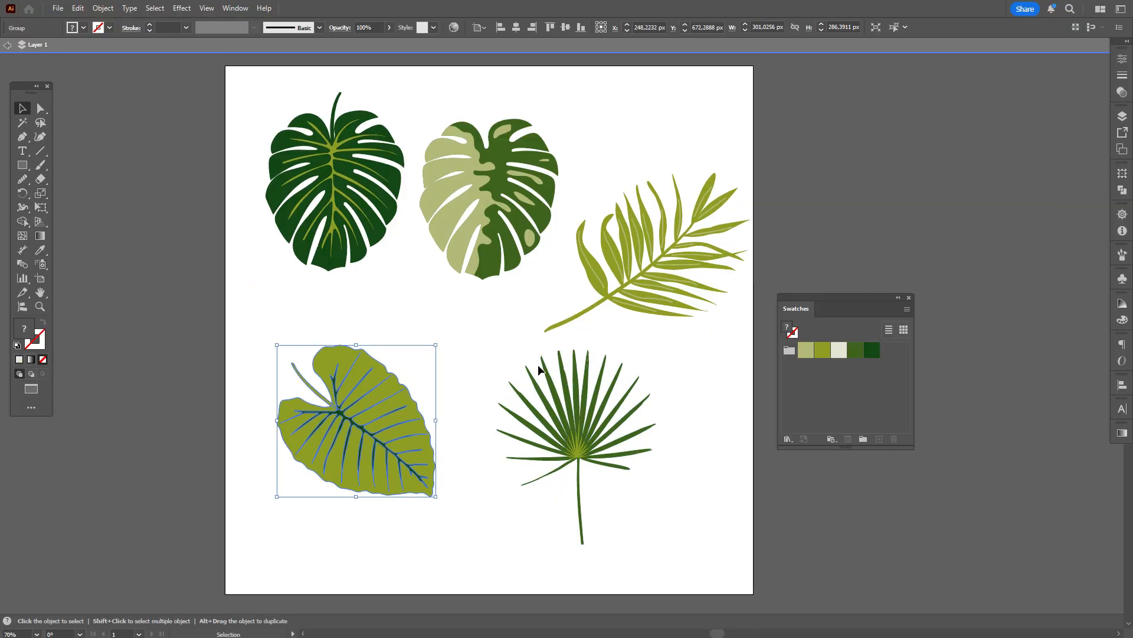
click(23, 111)
drag(337, 183, 393, 268)
Rotate the feathery palm frond to point down and right, and place it across the artboard's upper-left corner.
click(646, 261)
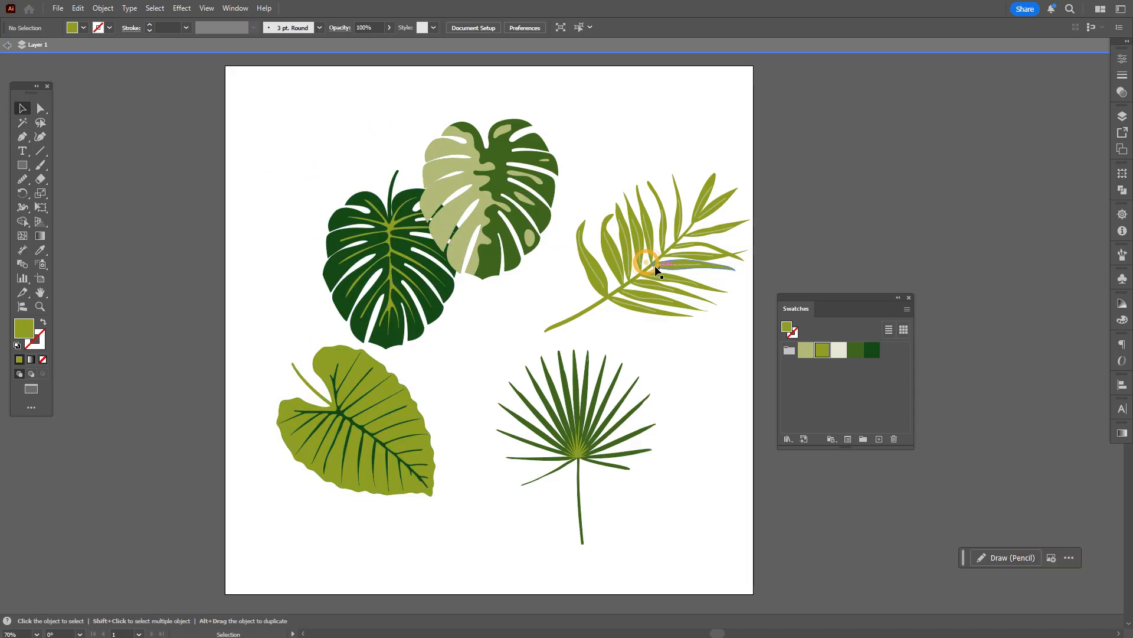
click(656, 270)
drag(758, 252, 335, 178)
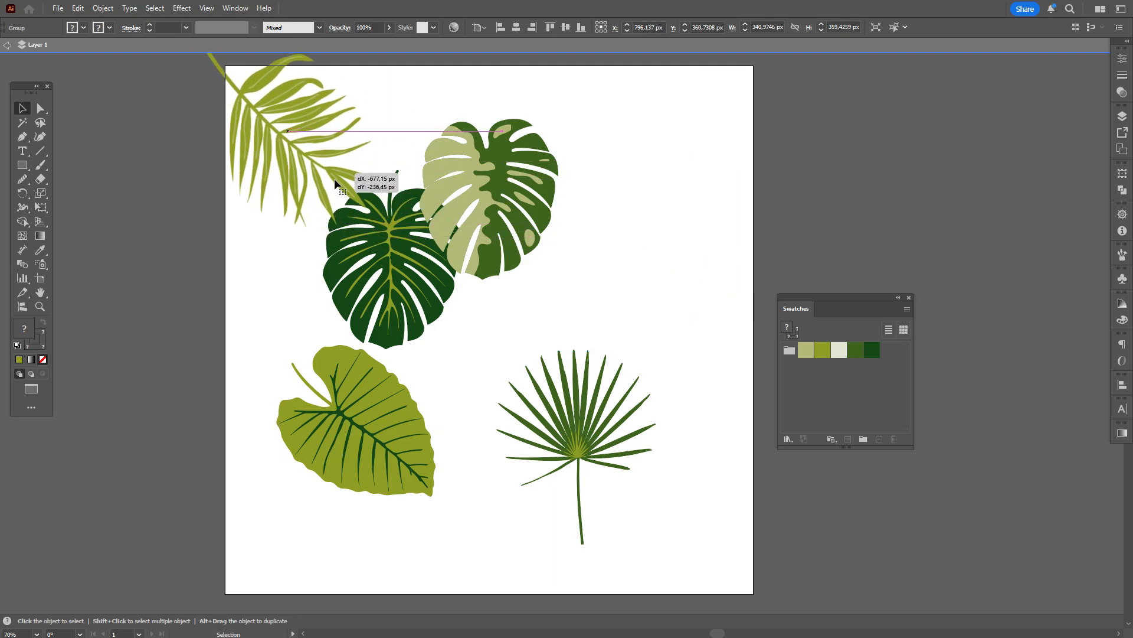
scroll(334, 178, up, 2)
Duplicate the dark green monstera, rotate the copy about 154°, and place it across the artboard's top edge behind the variegated monstera.
click(520, 254)
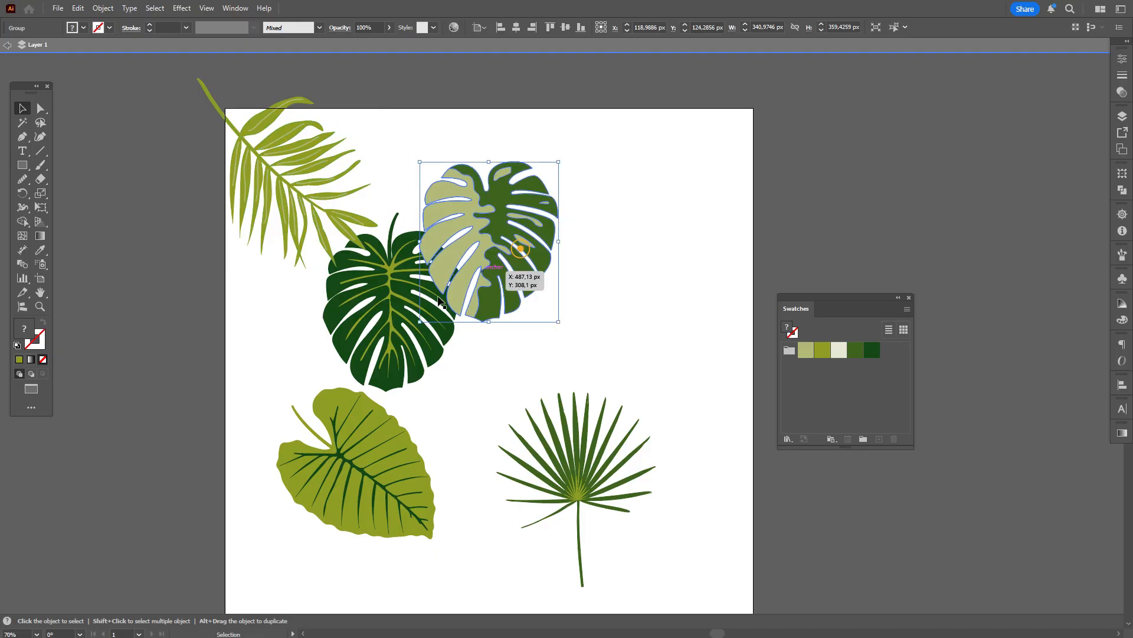
click(407, 333)
drag(411, 333, 514, 376)
drag(572, 344, 585, 291)
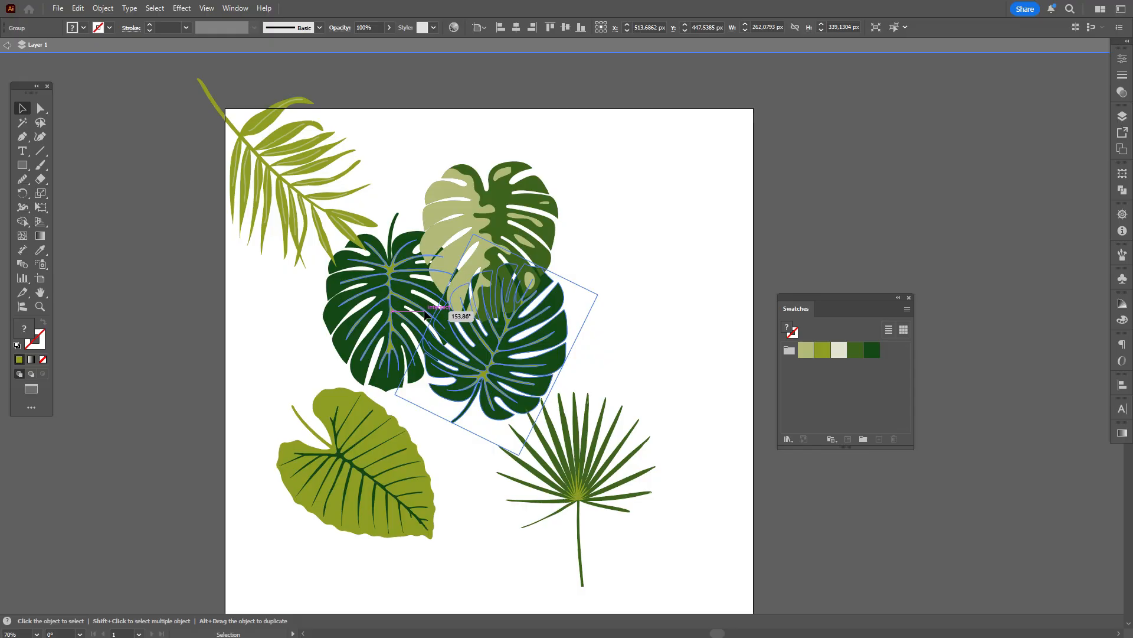
drag(501, 310, 520, 149)
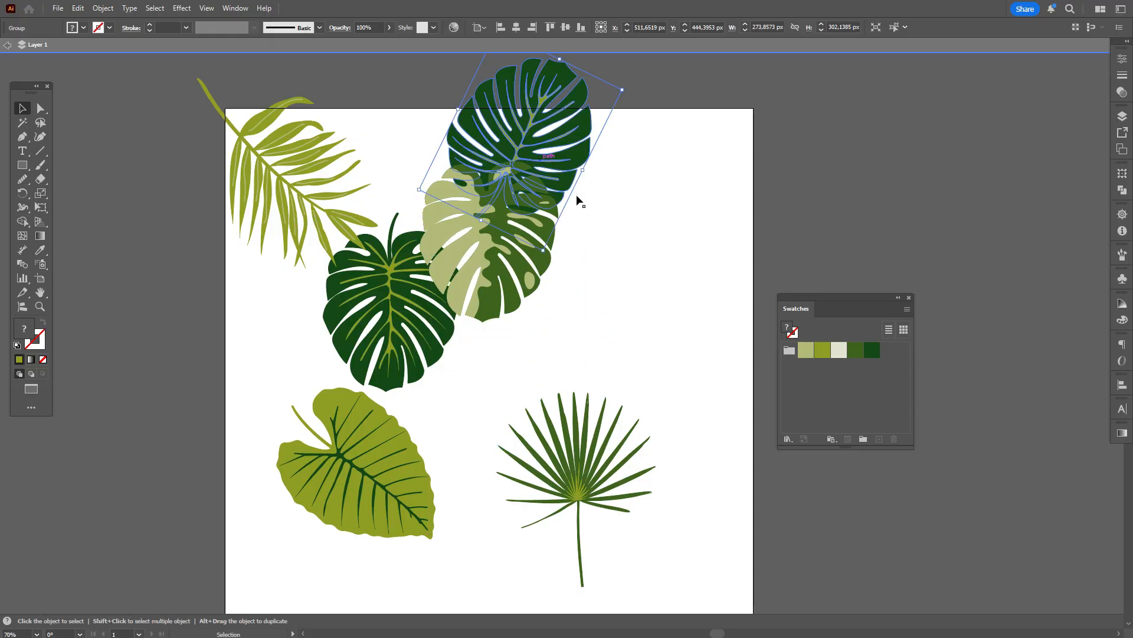
scroll(589, 227, down, 2)
scroll(589, 227, up, 1)
key(ctrl+bracketleft)
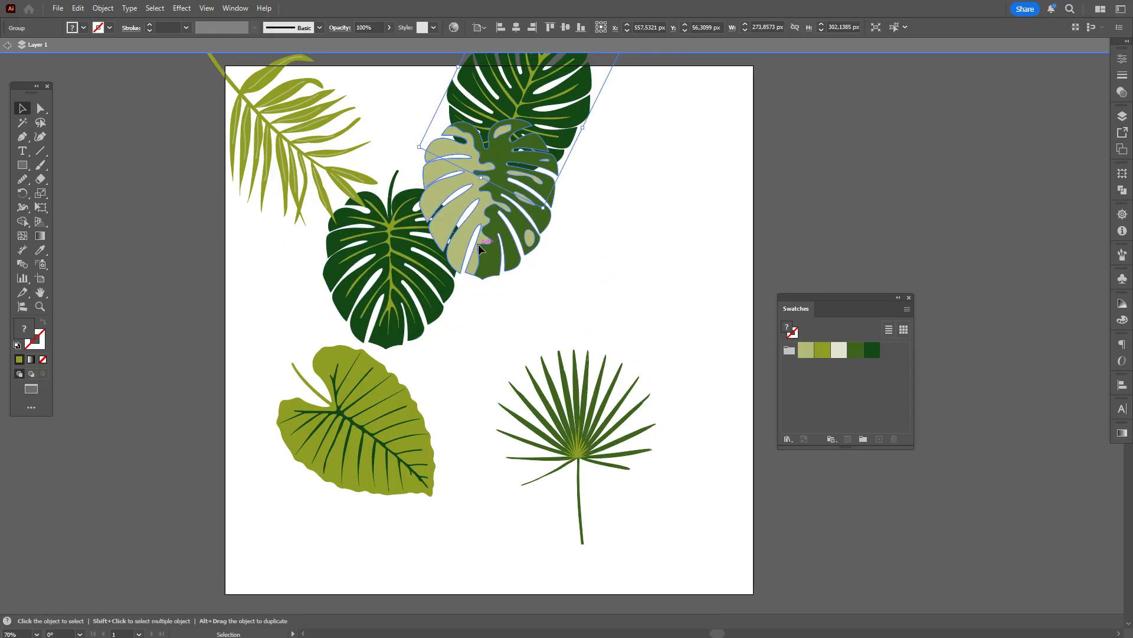
Enlarge the original dark green monstera to about 386 × 440 px, tilt it clockwise, and keep it left of the artboard's centre.
click(479, 243)
click(407, 293)
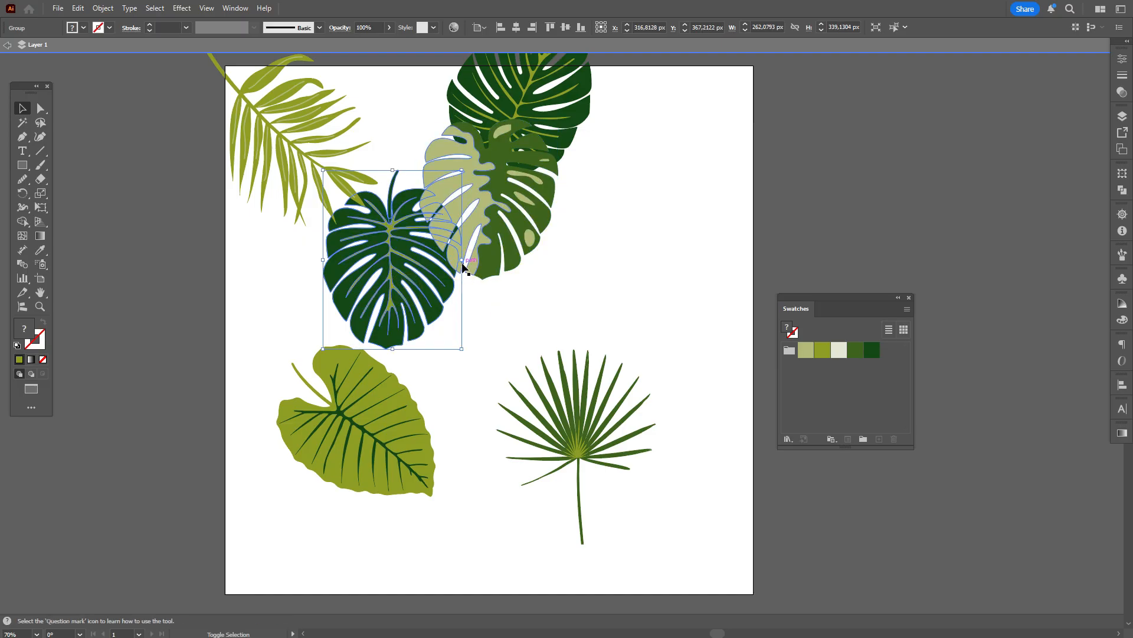
shift+click(463, 265)
click(431, 298)
click(519, 302)
click(435, 298)
drag(460, 260, 660, 290)
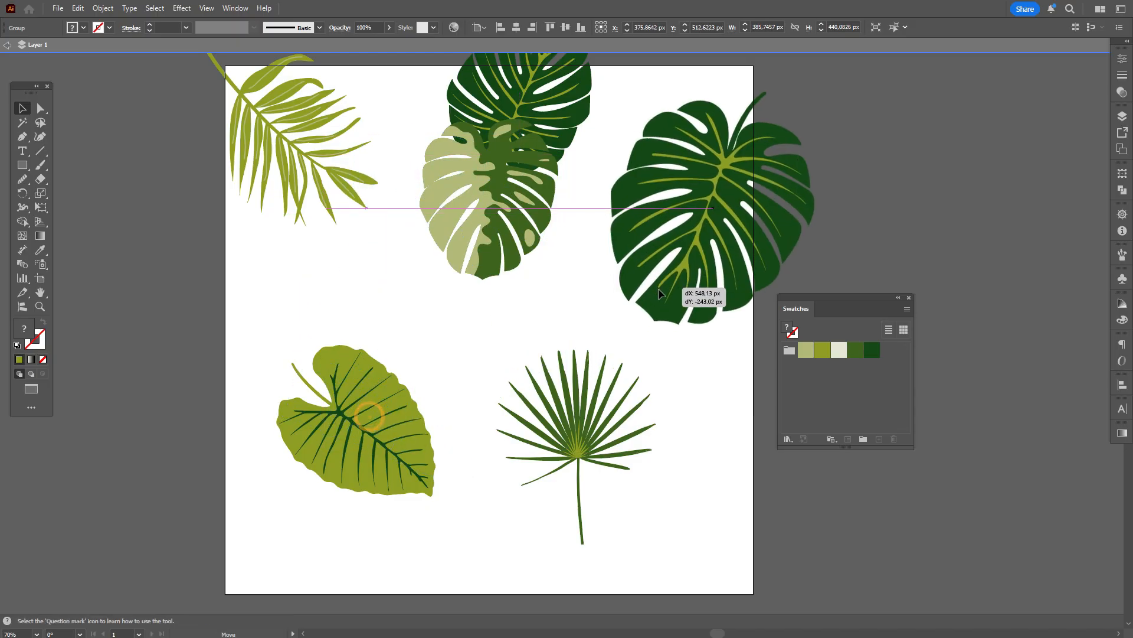
key(ctrl)
key(ctrl+z)
Move the olive-green heart-shaped leaf over the artboard's right edge and enlarge it to about 354 × 336 px.
drag(312, 458, 615, 289)
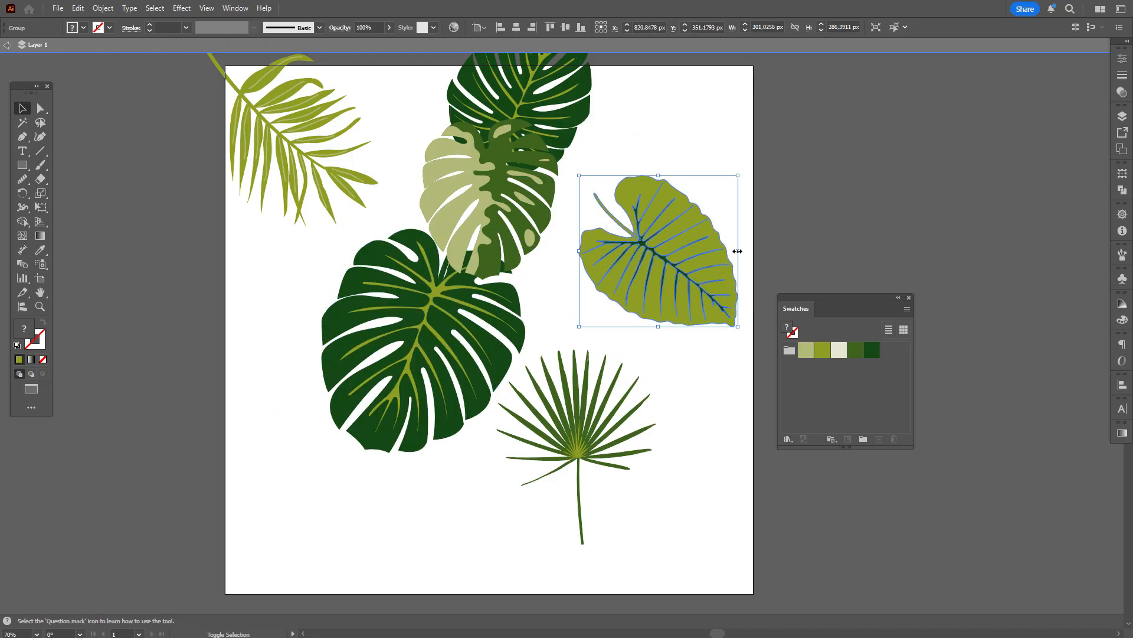
drag(738, 251, 766, 248)
drag(694, 273, 717, 253)
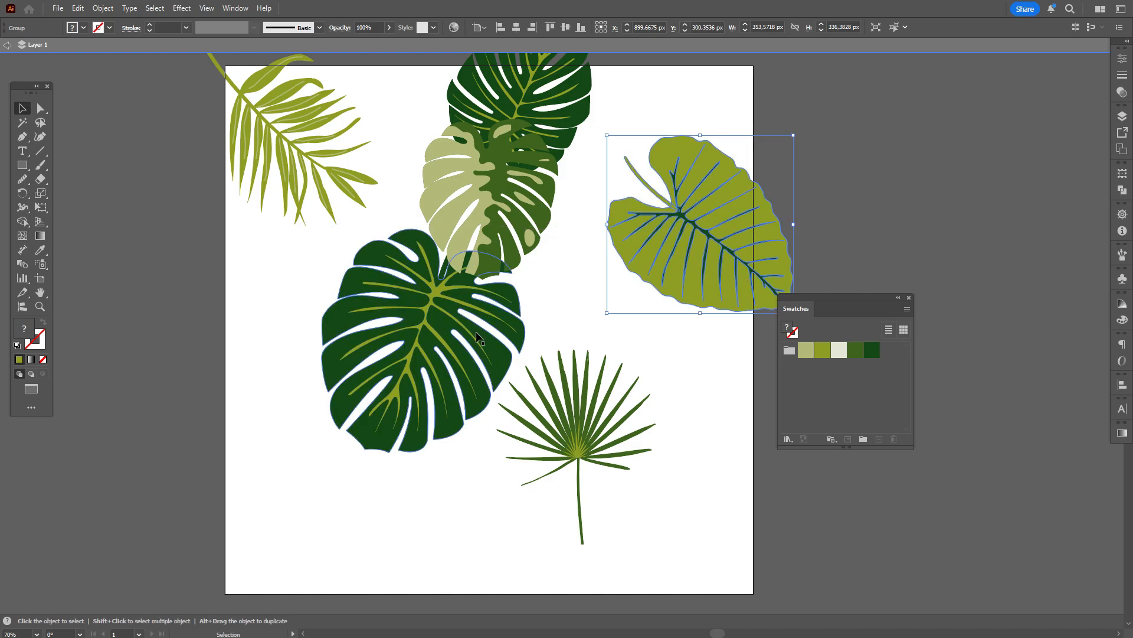
Enlarge the variegated monstera to about 365 × 428 px, tilt it counterclockwise, and place it over the artboard's left edge.
click(536, 214)
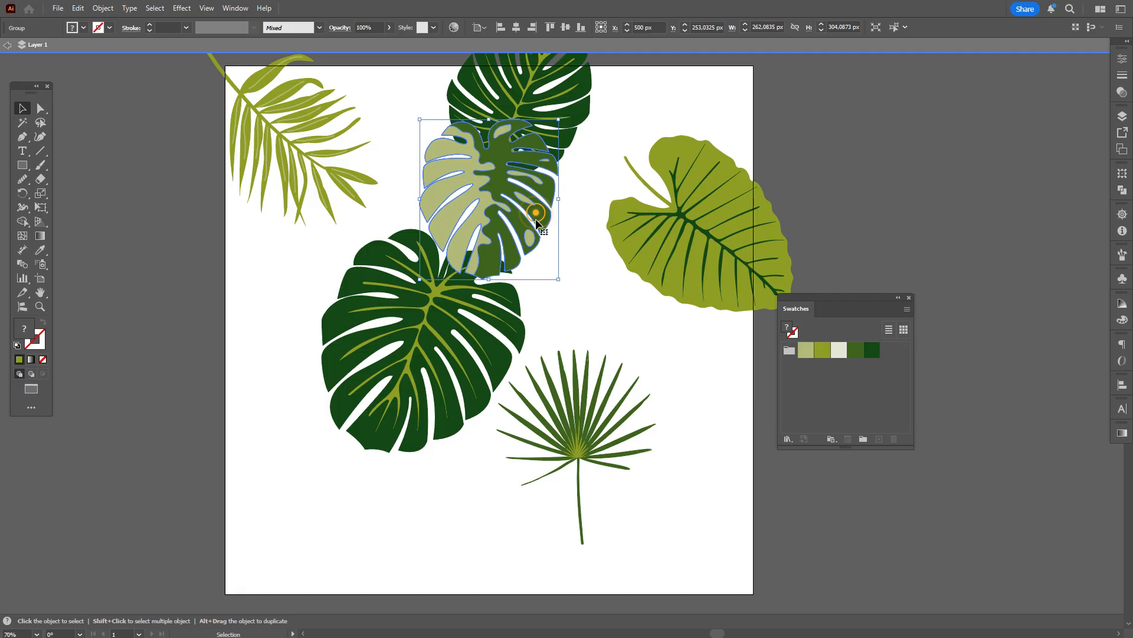
drag(536, 223, 348, 341)
drag(313, 361, 322, 362)
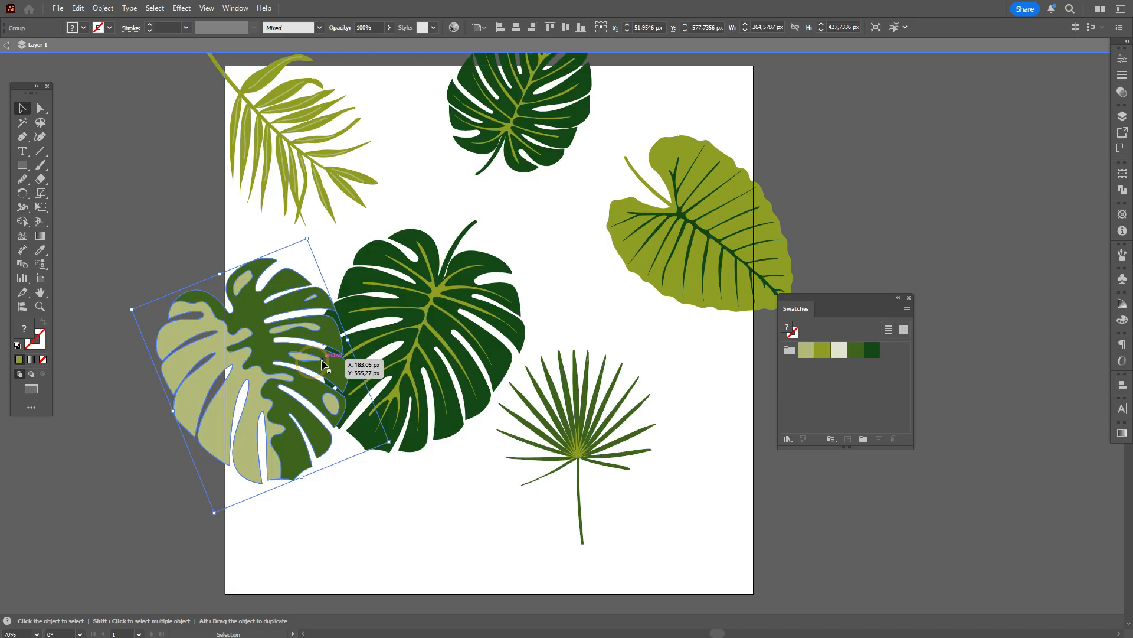
Rotate the fan palm leaf so its stem points up and right, and place it across the artboard's bottom edge.
click(708, 271)
scroll(700, 366, down, 2)
click(582, 381)
scroll(676, 412, up, 3)
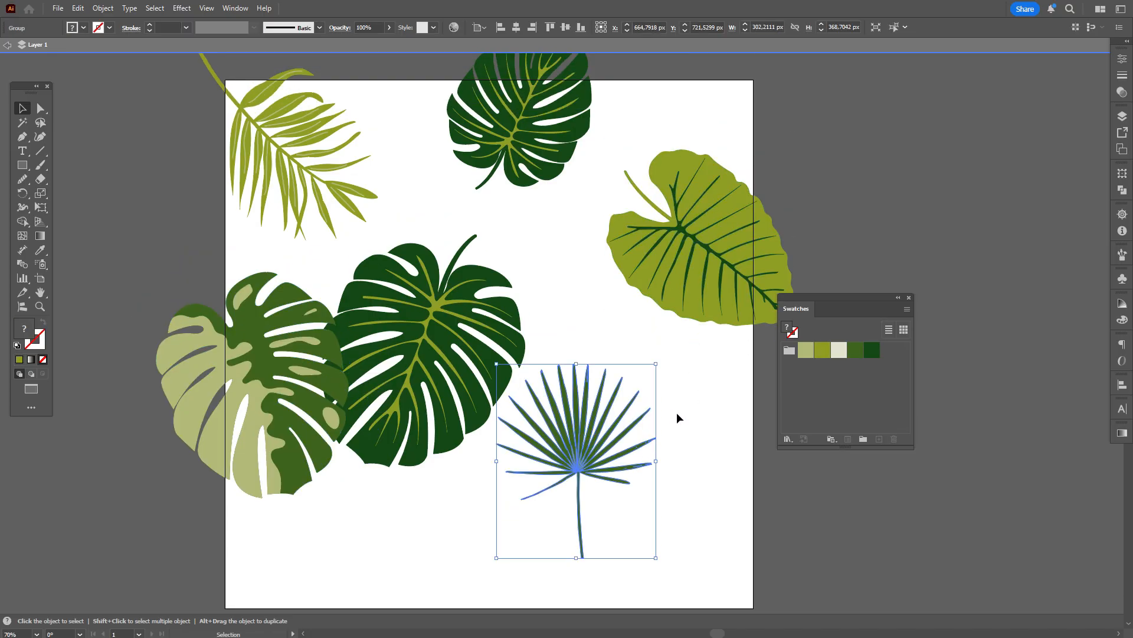
drag(704, 476, 590, 359)
scroll(649, 371, down, 5)
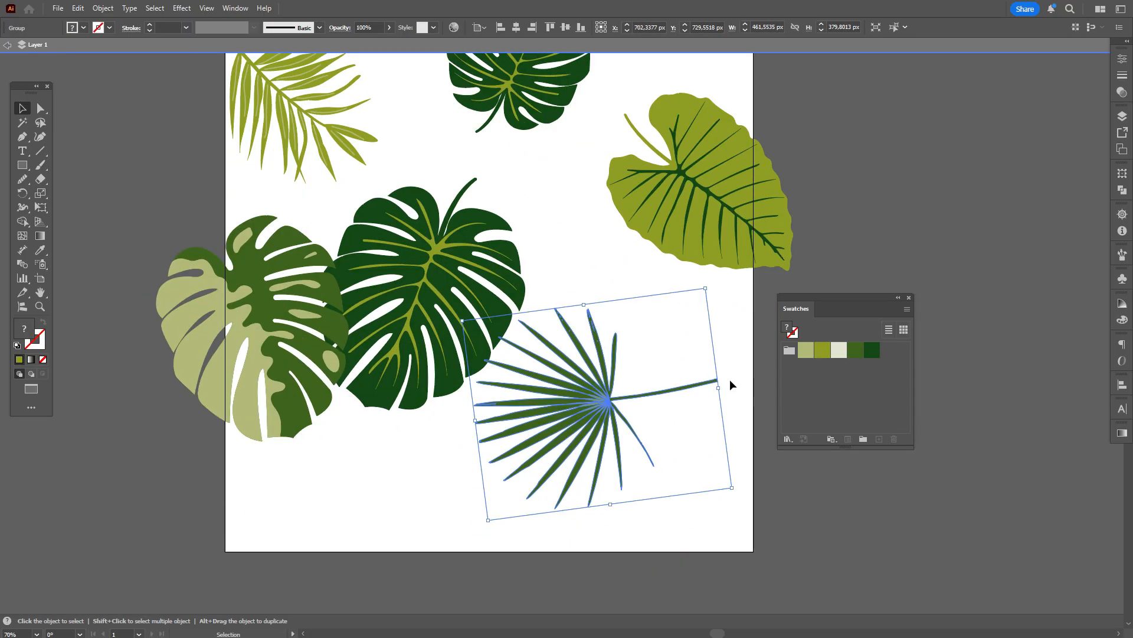
drag(731, 384, 713, 308)
drag(591, 392, 471, 453)
scroll(560, 452, up, 1)
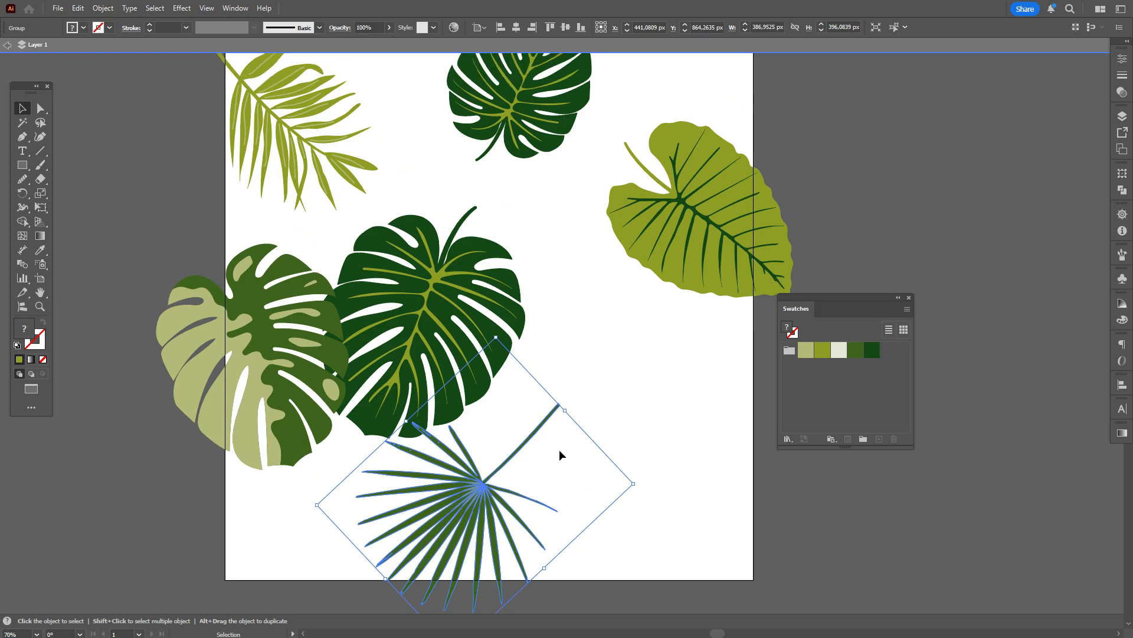
Enlarge the fan palm leaf to about 437 × 447 px and shift it left below the dark green monstera.
key(a)
drag(564, 410, 589, 387)
drag(483, 481, 433, 491)
Duplicate the olive heart-shaped leaf toward the artboard's centre and rotate the copy, about 344 × 372 px, so its tip points up and left.
scroll(519, 454, up, 3)
drag(787, 263, 511, 301)
drag(617, 338, 556, 332)
mouse_move(630, 317)
mouse_down()
mouse_move(656, 311)
mouse_move(633, 327)
mouse_up()
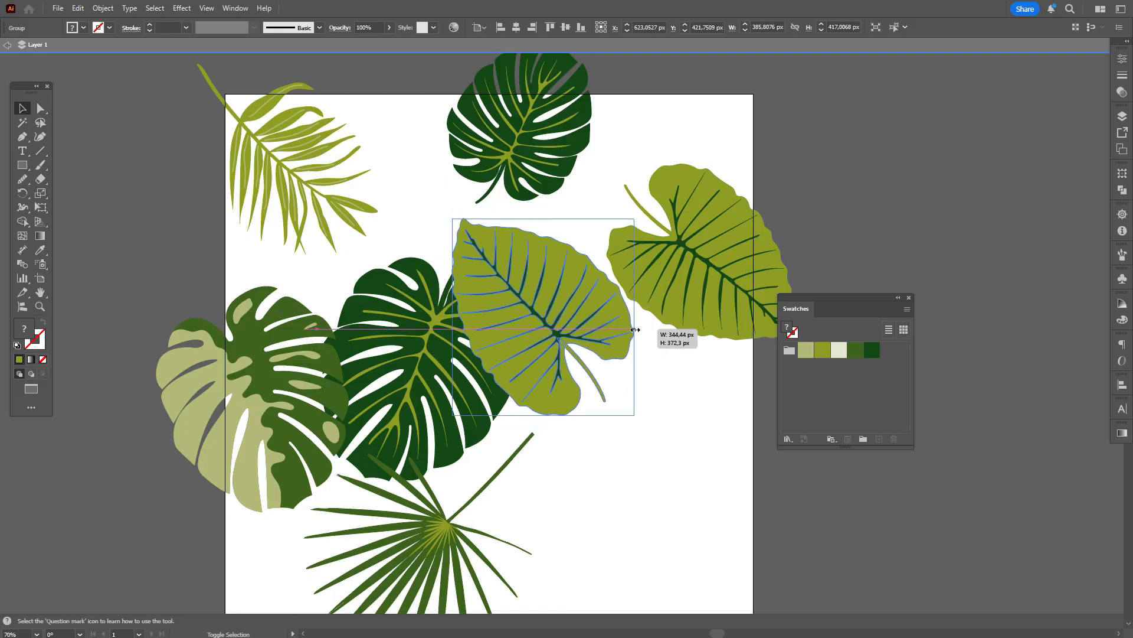
Send the copied heart-shaped leaf behind the dark green monstera.
right_click(619, 355)
mouse_move(689, 291)
click(779, 329)
click(900, 246)
Recolour the blade of the central heart-shaped leaf copy to the lighter yellow-green #c2c967, leaving its veins dark.
click(41, 108)
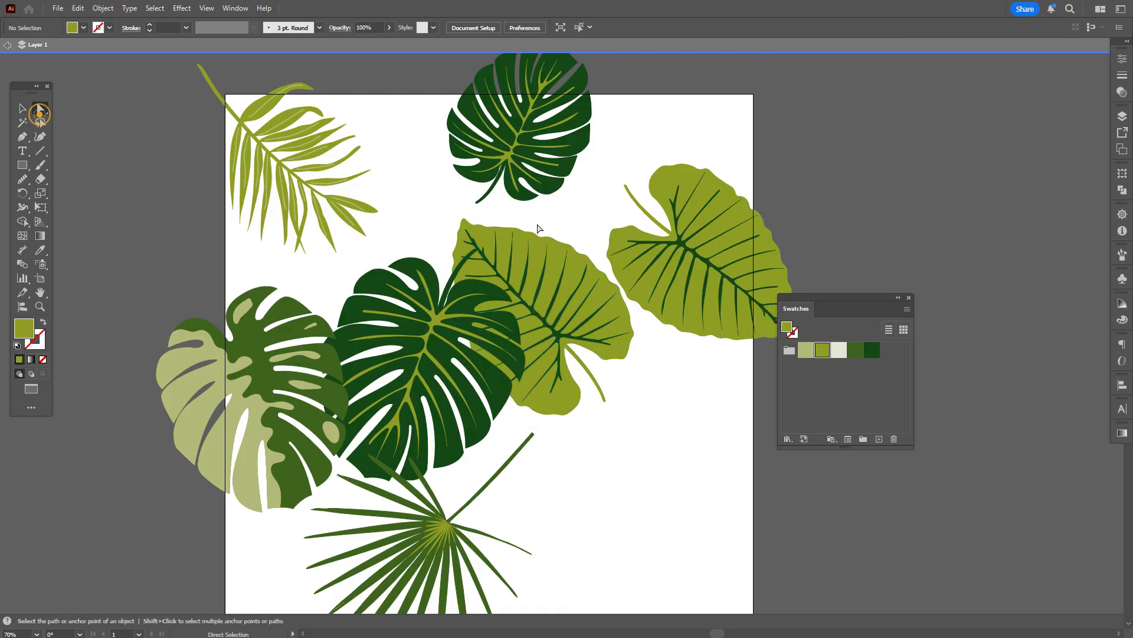
click(539, 244)
double_click(25, 329)
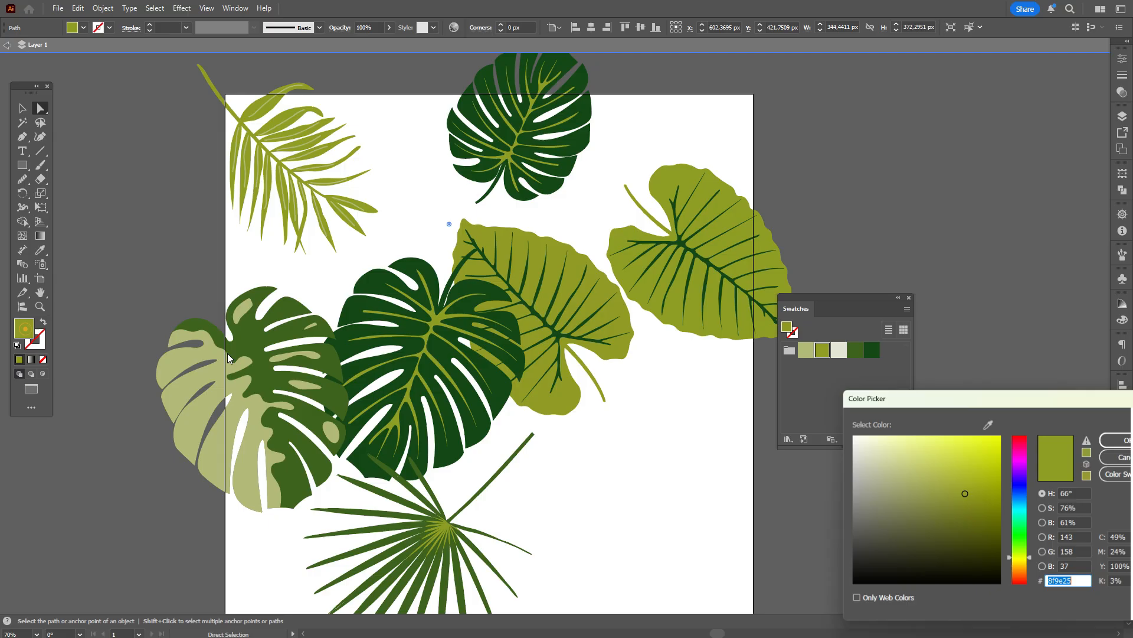
mouse_move(969, 494)
mouse_down()
mouse_move(956, 471)
mouse_move(926, 466)
mouse_up()
click(1118, 439)
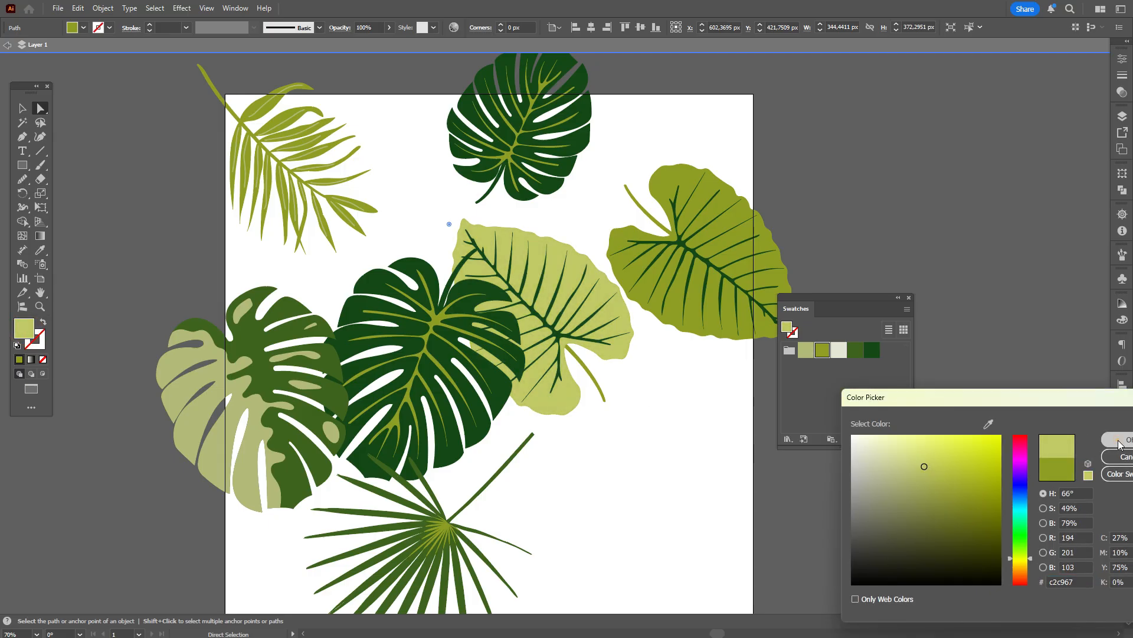
click(971, 288)
Duplicate the palm frond into the artboard's lower-right area and enlarge the copy to about 409 × 431 px.
scroll(970, 295, down, 2)
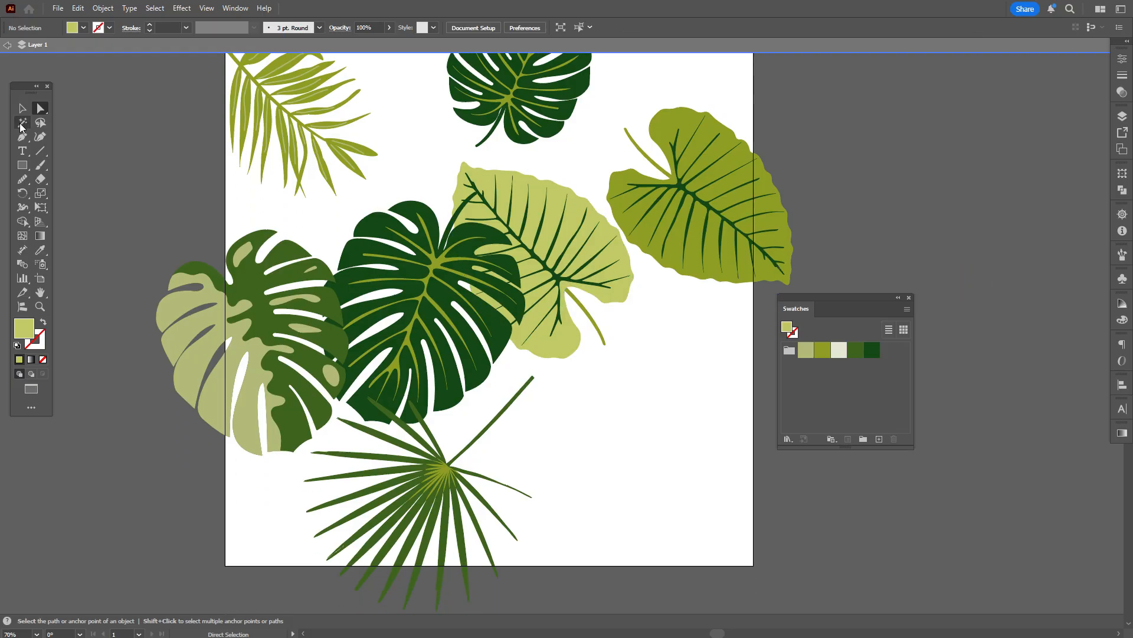
click(22, 109)
drag(307, 123, 617, 449)
drag(687, 429, 724, 429)
drag(636, 421, 623, 420)
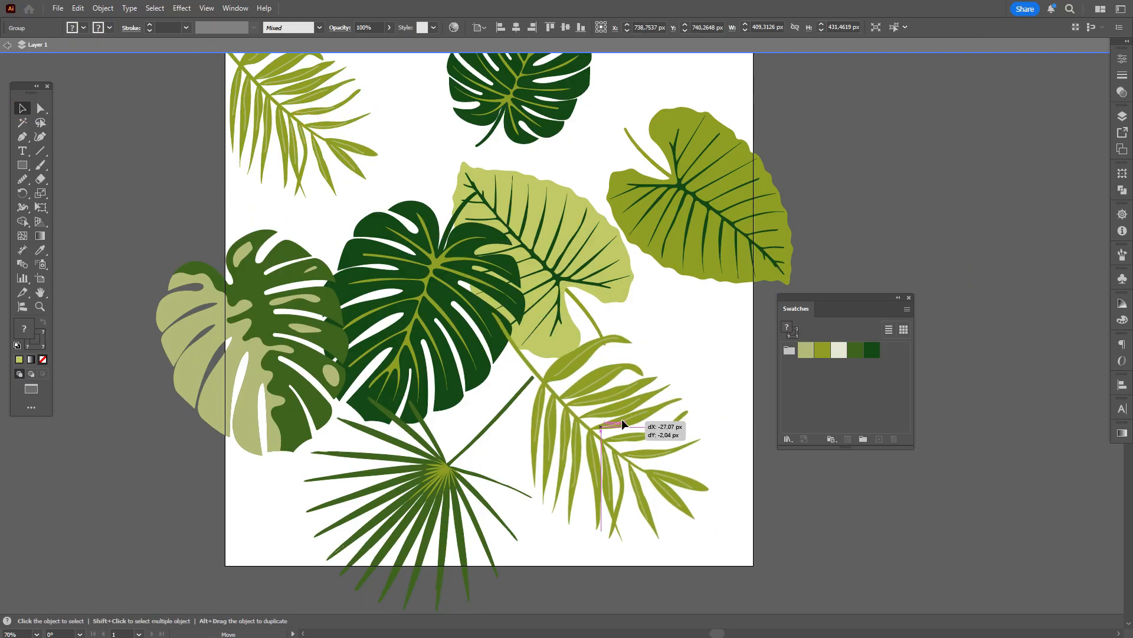
Enlarge the central dark green monstera slightly, extending it over the light green heart-shaped leaf.
click(467, 362)
drag(513, 344, 539, 372)
click(873, 246)
scroll(876, 256, up, 2)
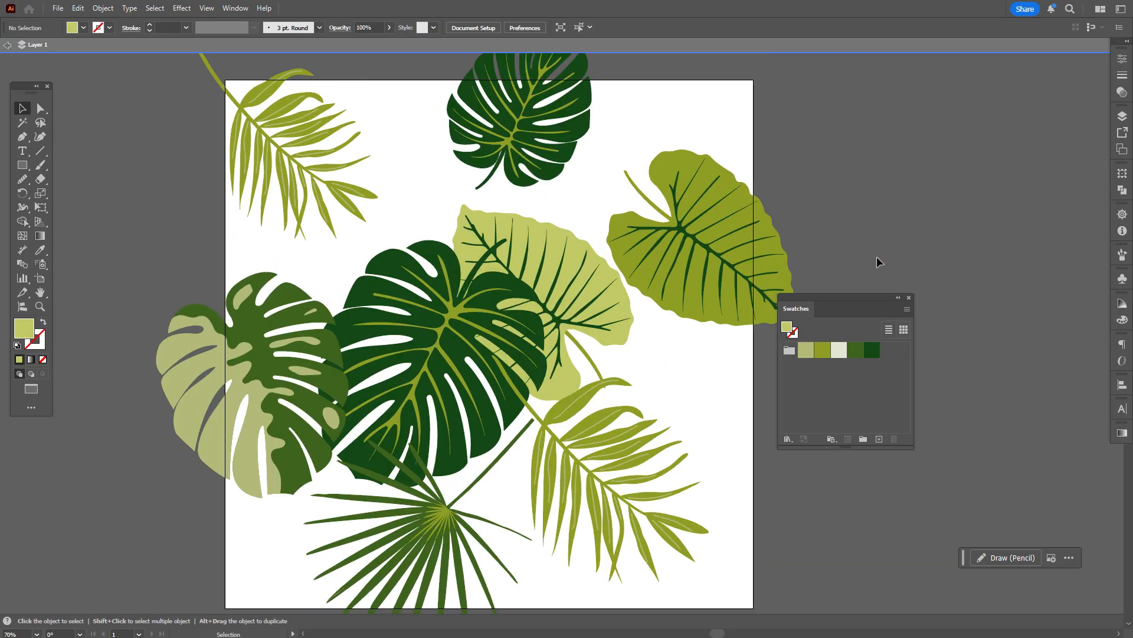
Apply a Transform effect to the variegated monstera on the left artboard edge with a 1000 px horizontal move and 1 copy.
click(298, 369)
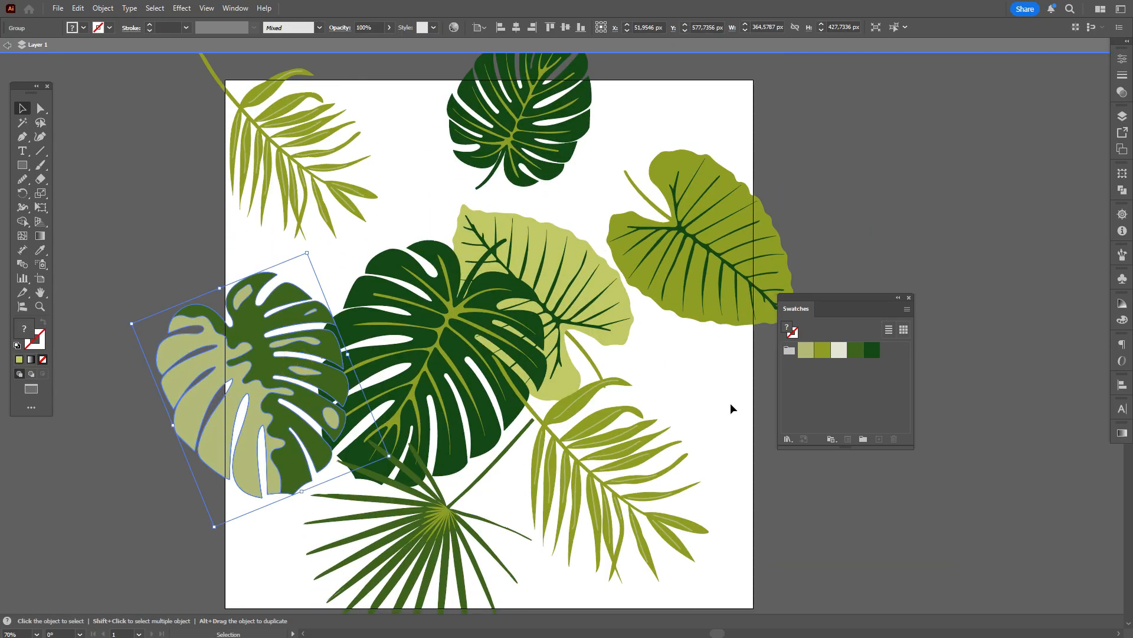
drag(840, 308, 979, 304)
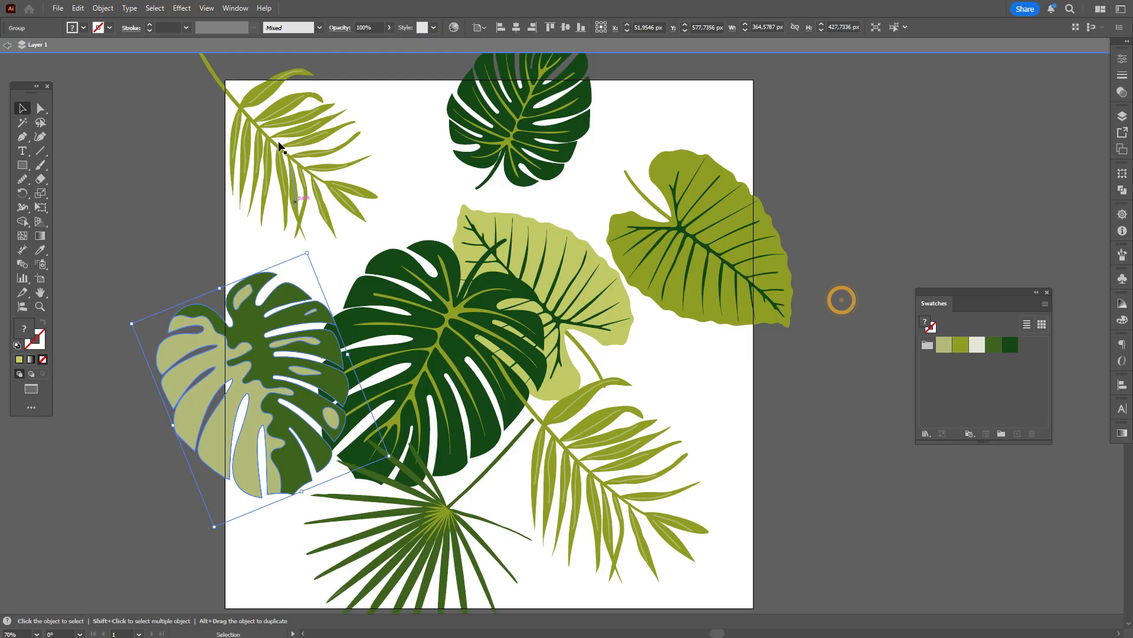
click(181, 8)
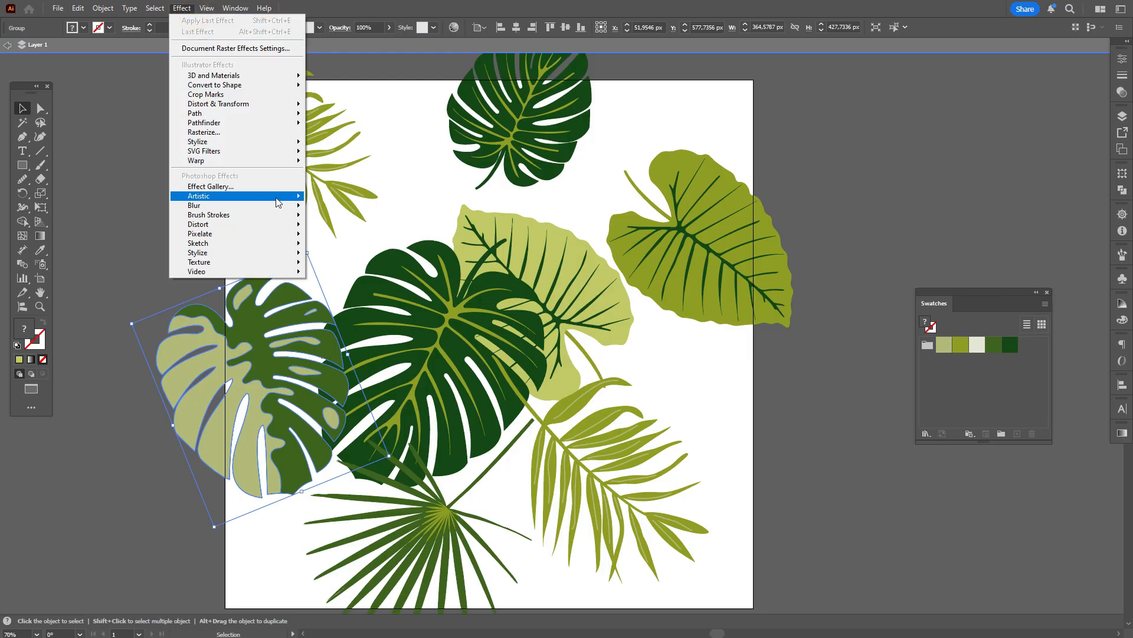
mouse_move(260, 104)
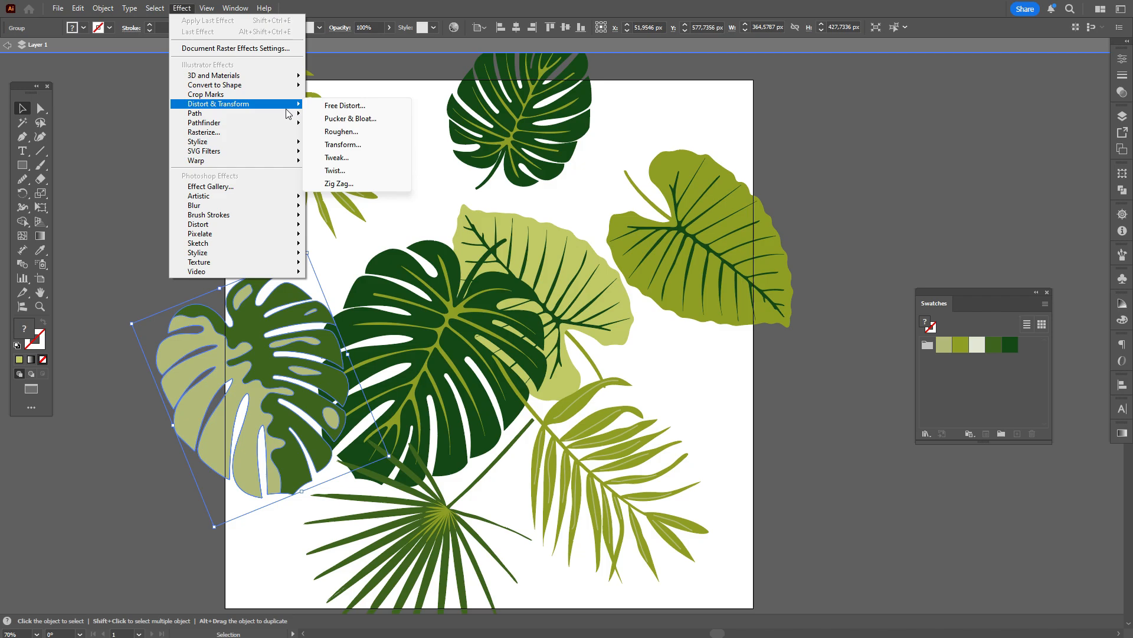
click(365, 143)
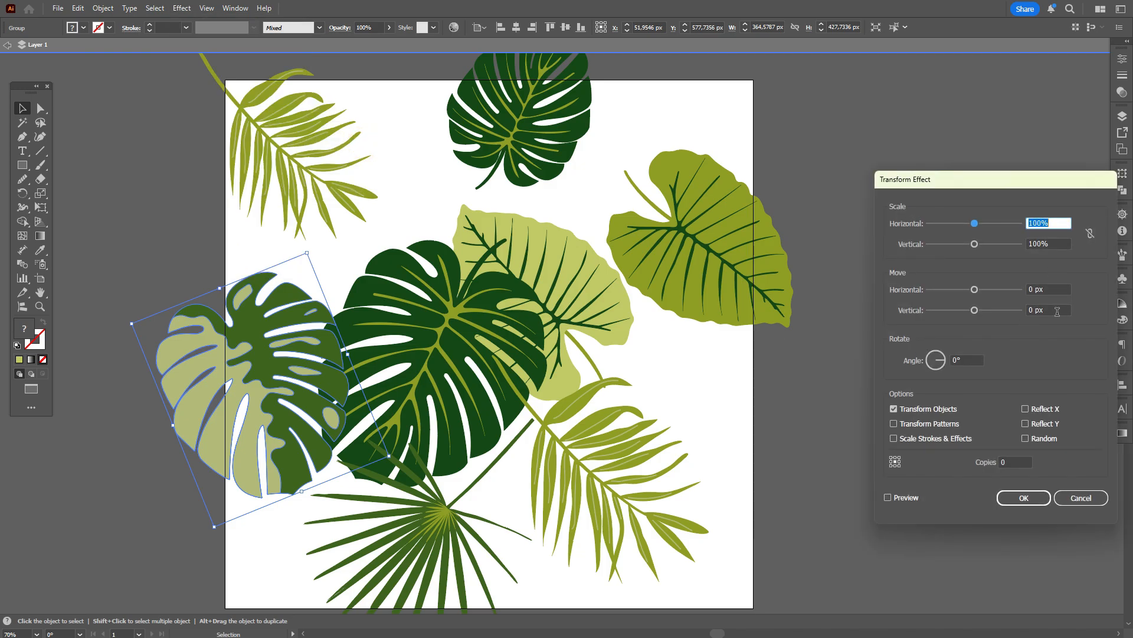
click(1054, 289)
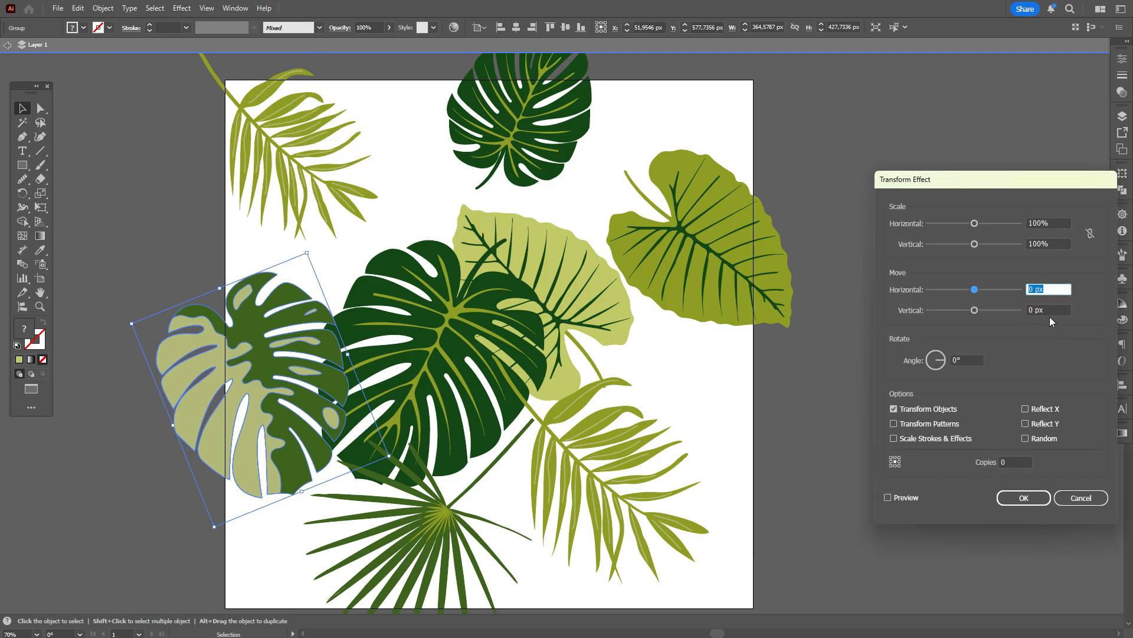
text(1000)
click(905, 499)
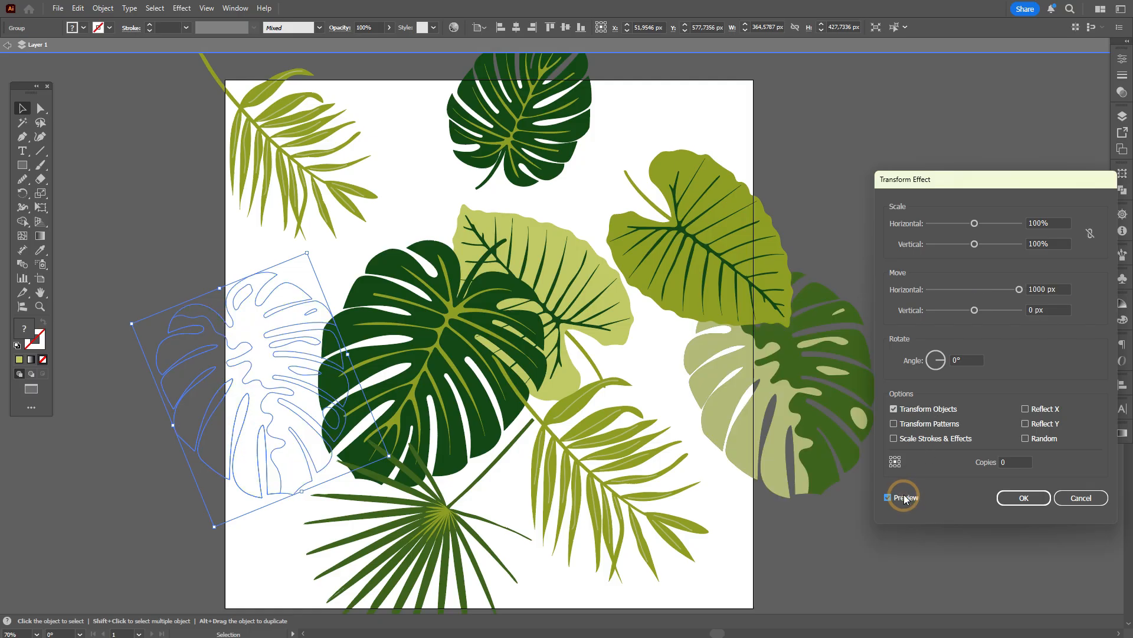
text(1)
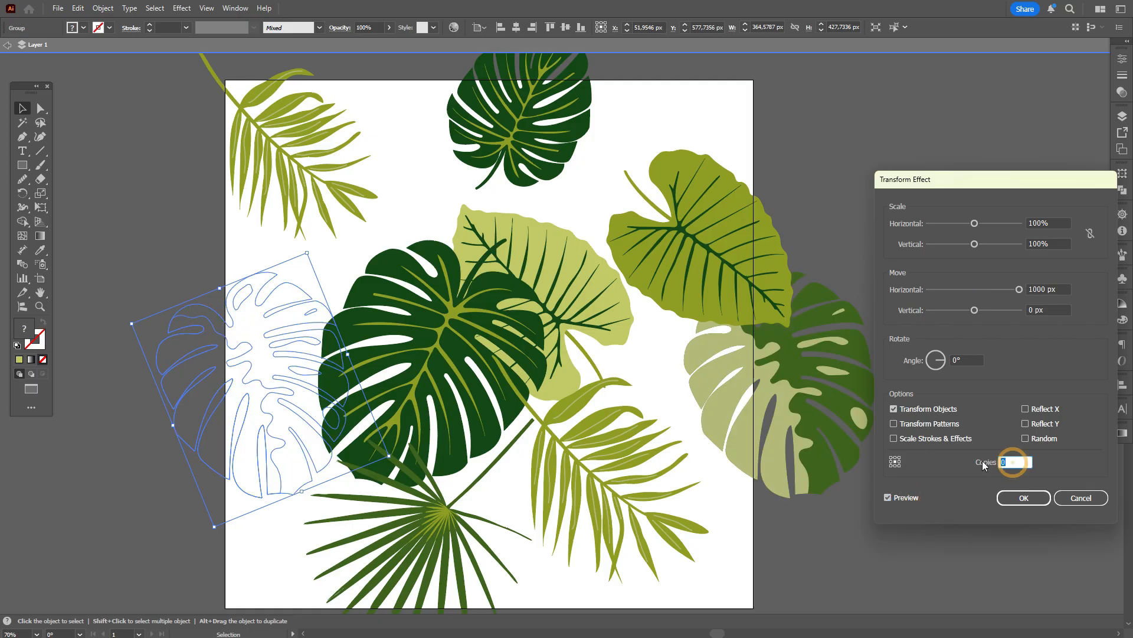
click(1023, 499)
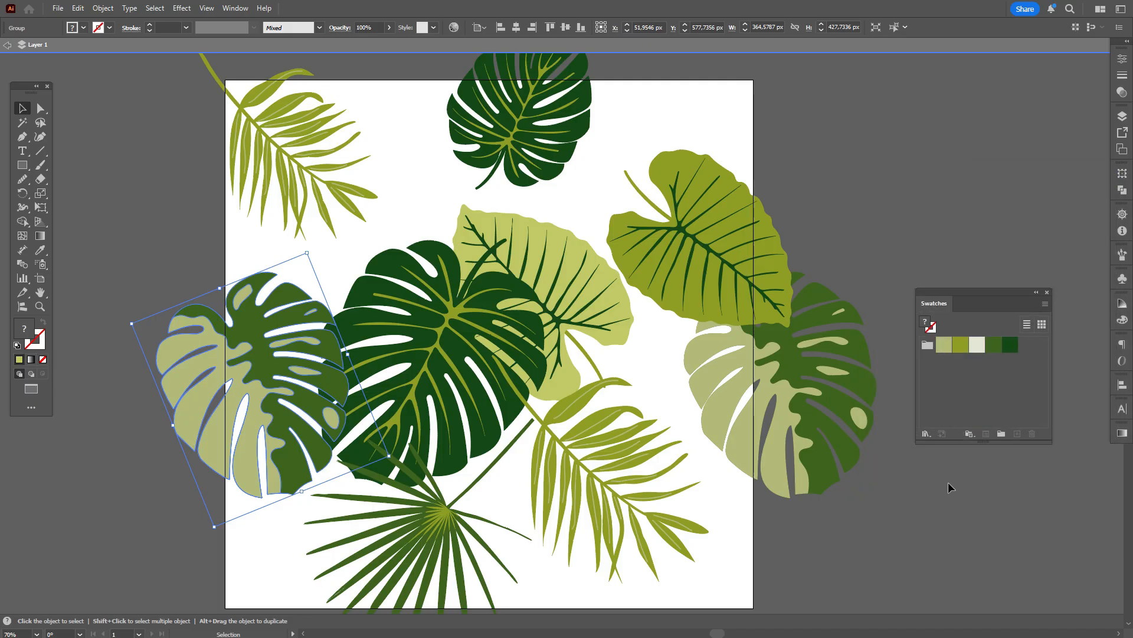
click(929, 490)
Apply a Transform effect to the dark green monstera on the top artboard edge with a 1000 px vertical move and 1 copy.
scroll(831, 465, down, 4)
scroll(843, 454, up, 3)
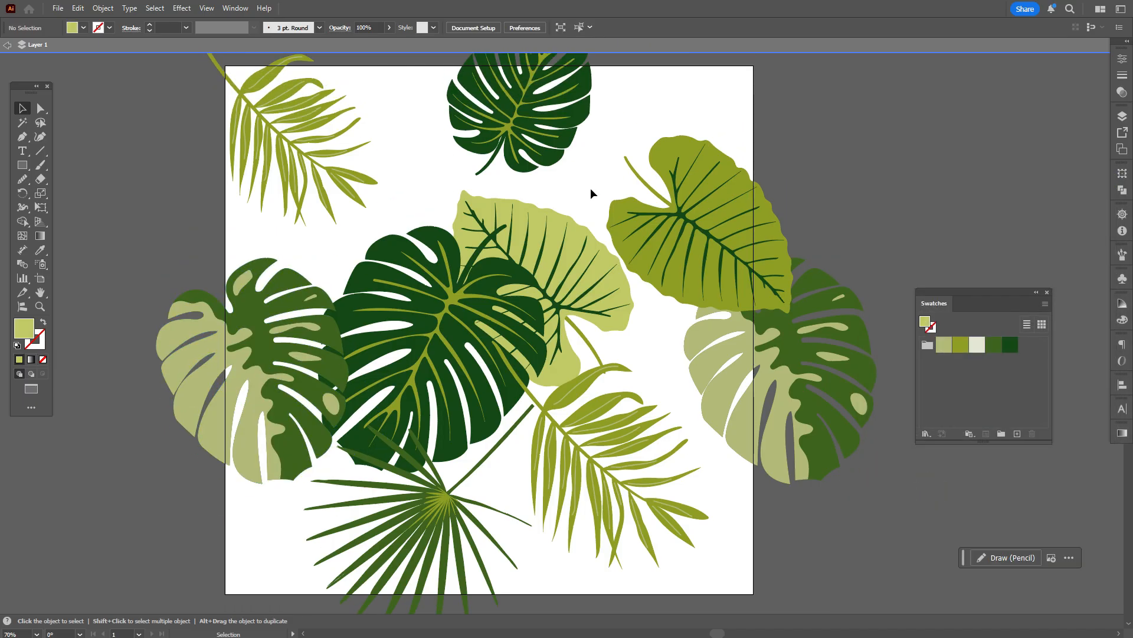
click(543, 129)
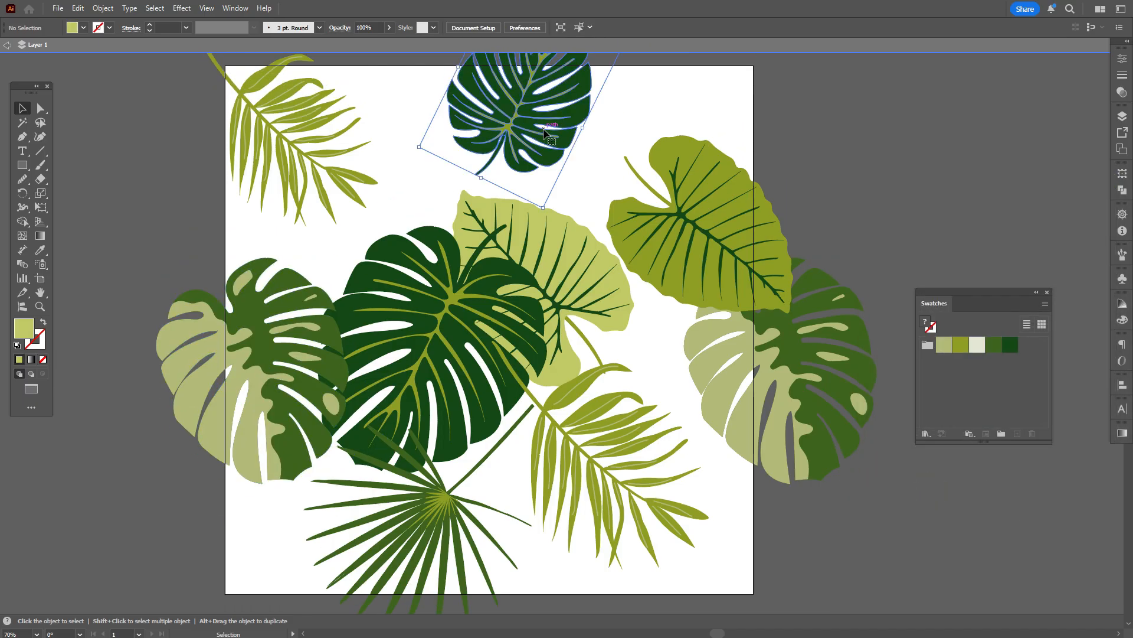
click(182, 8)
mouse_move(248, 104)
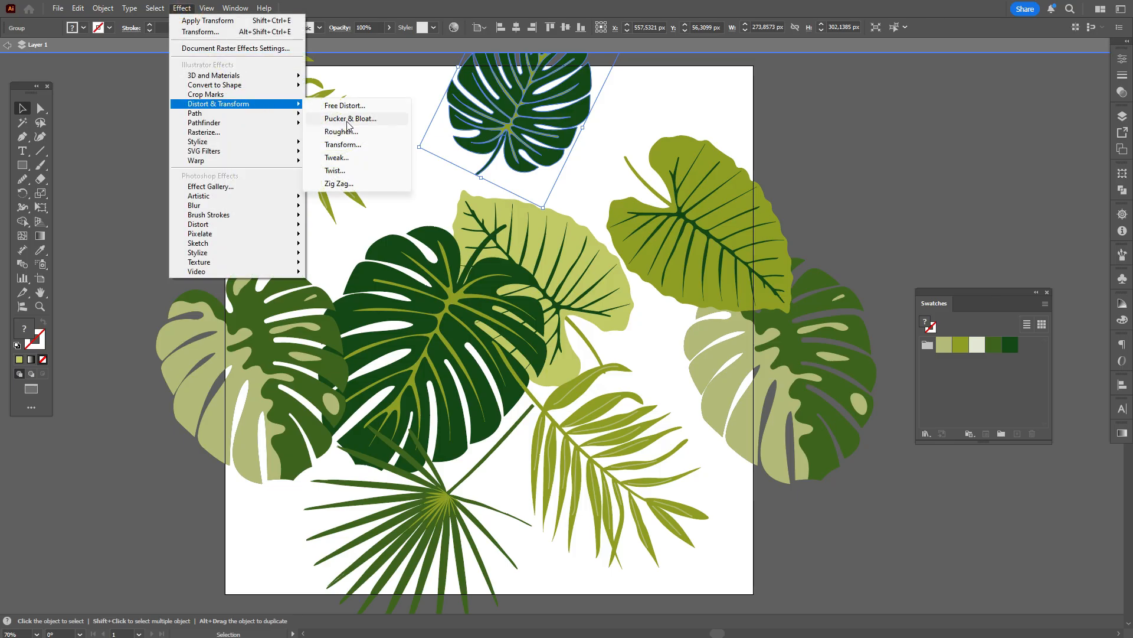
click(364, 144)
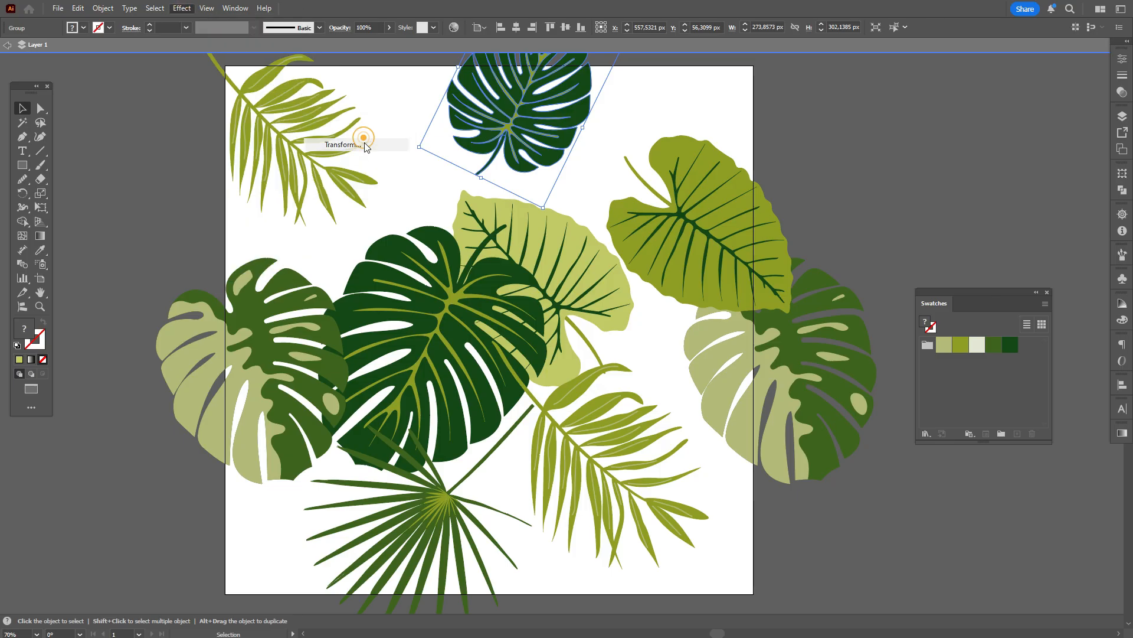
double_click(1056, 311)
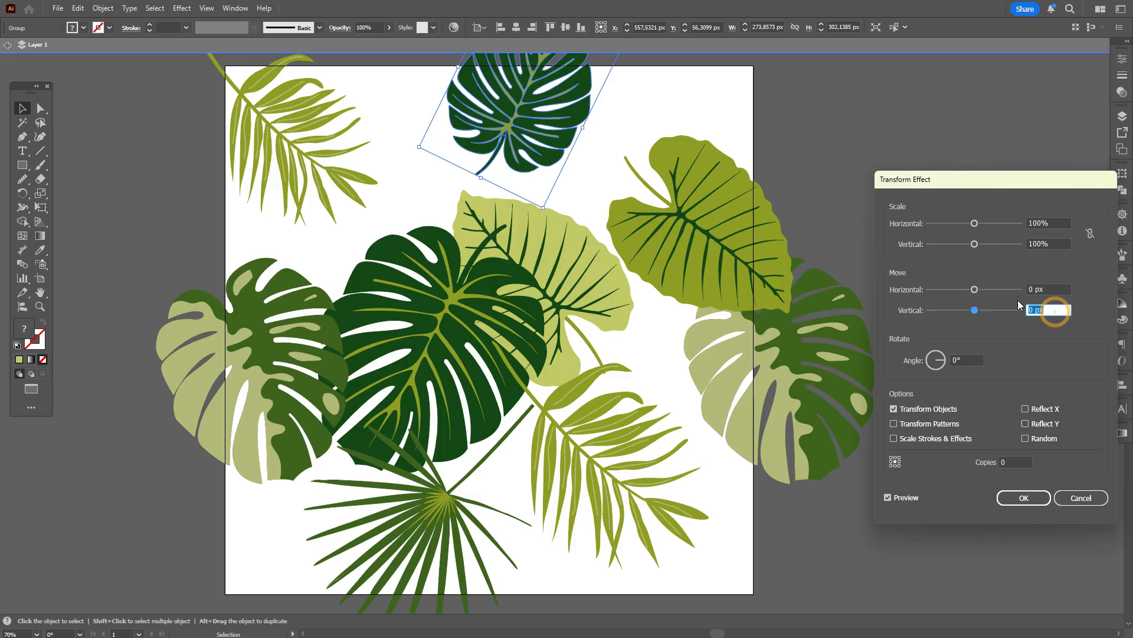
text(1000)
click(905, 497)
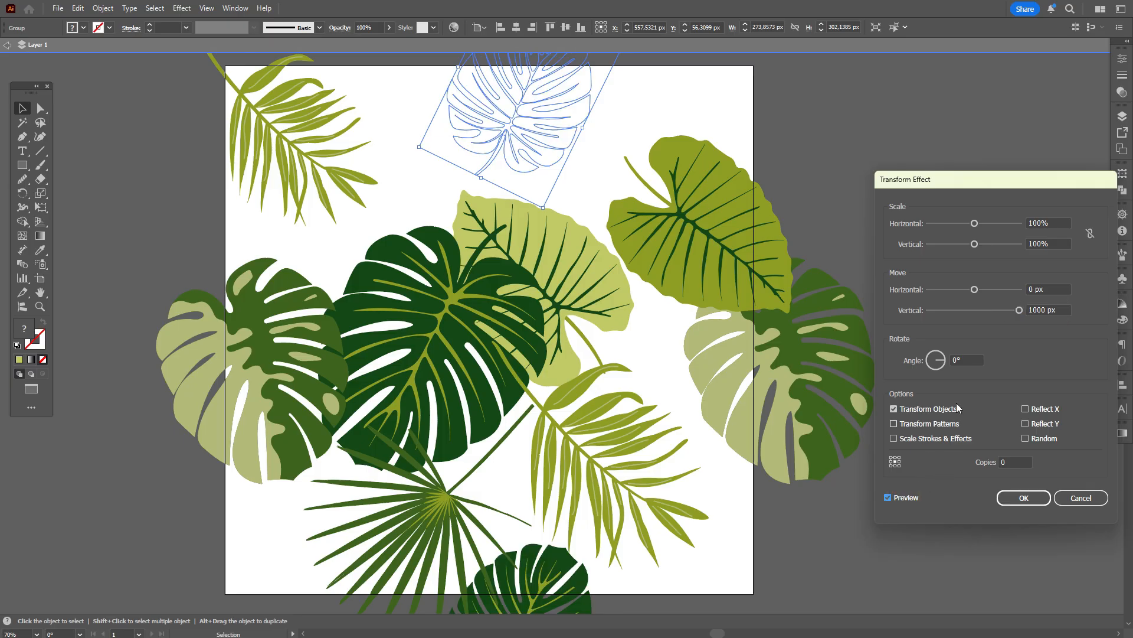
double_click(1015, 463)
click(1010, 499)
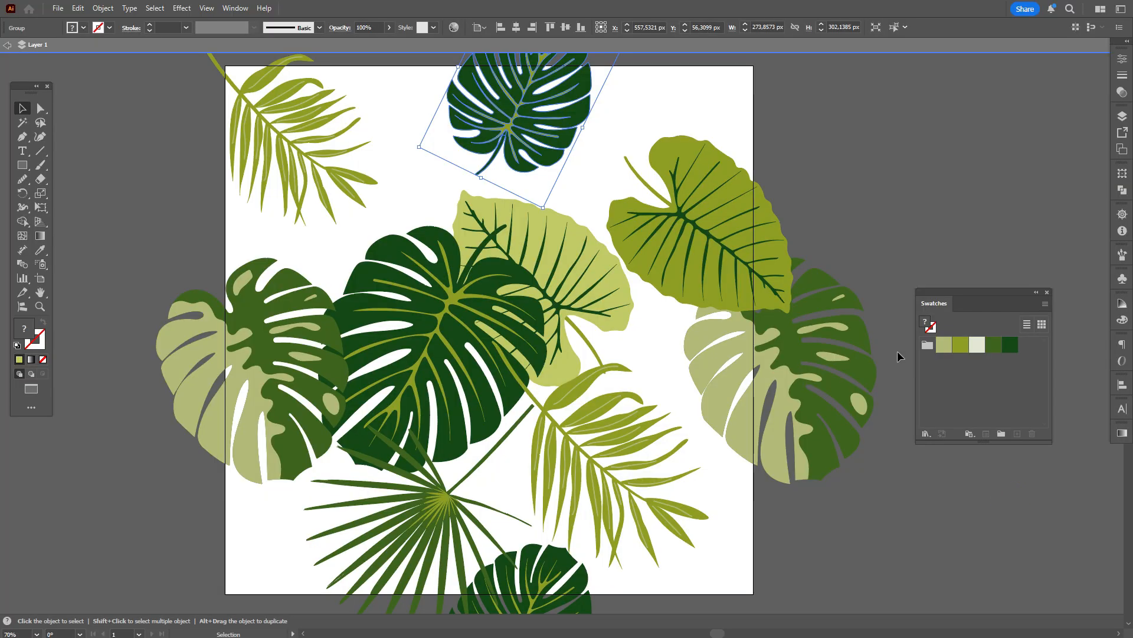
Apply a Transform effect to the olive heart-shaped leaf on the right artboard edge with a -1000 px horizontal move and one copy.
click(764, 268)
click(183, 9)
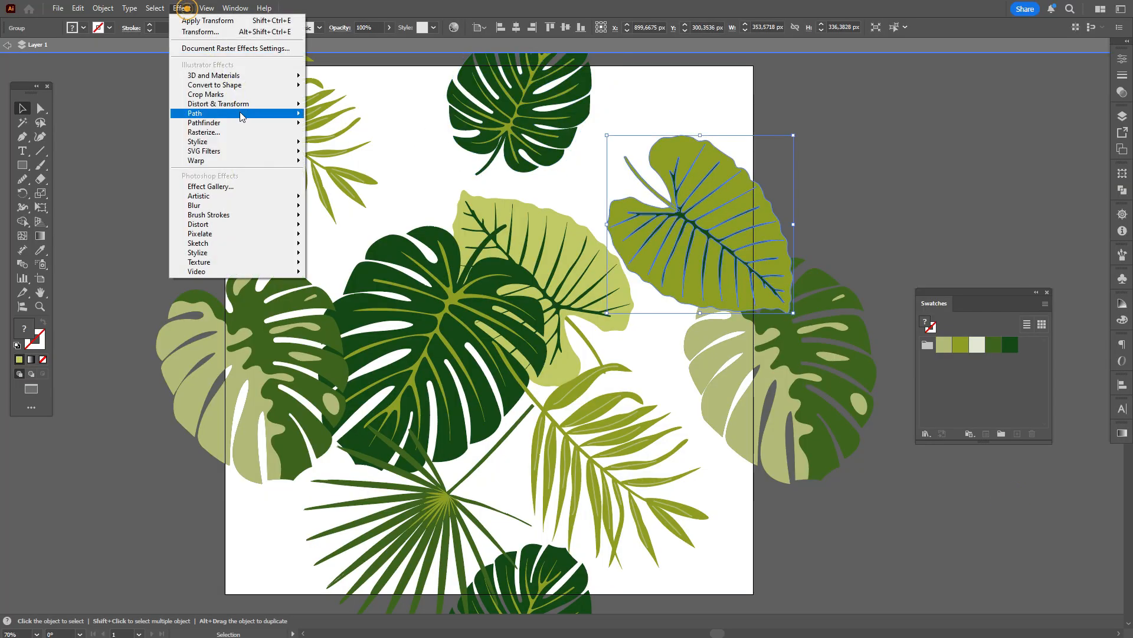
mouse_move(236, 104)
click(352, 145)
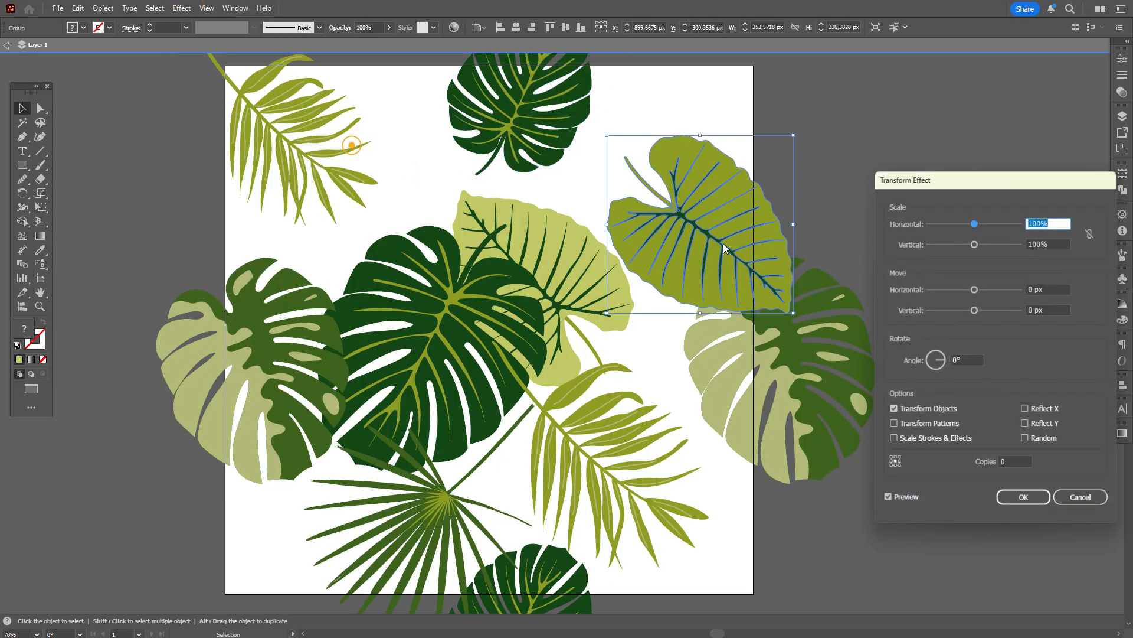
click(1058, 309)
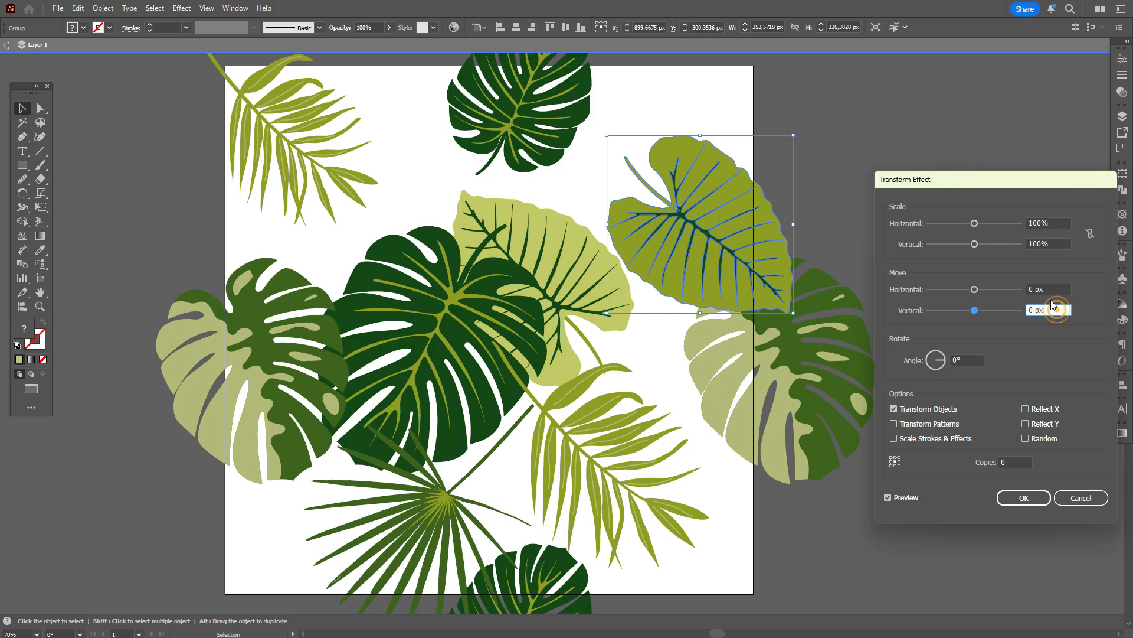
click(1057, 288)
text(-1000)
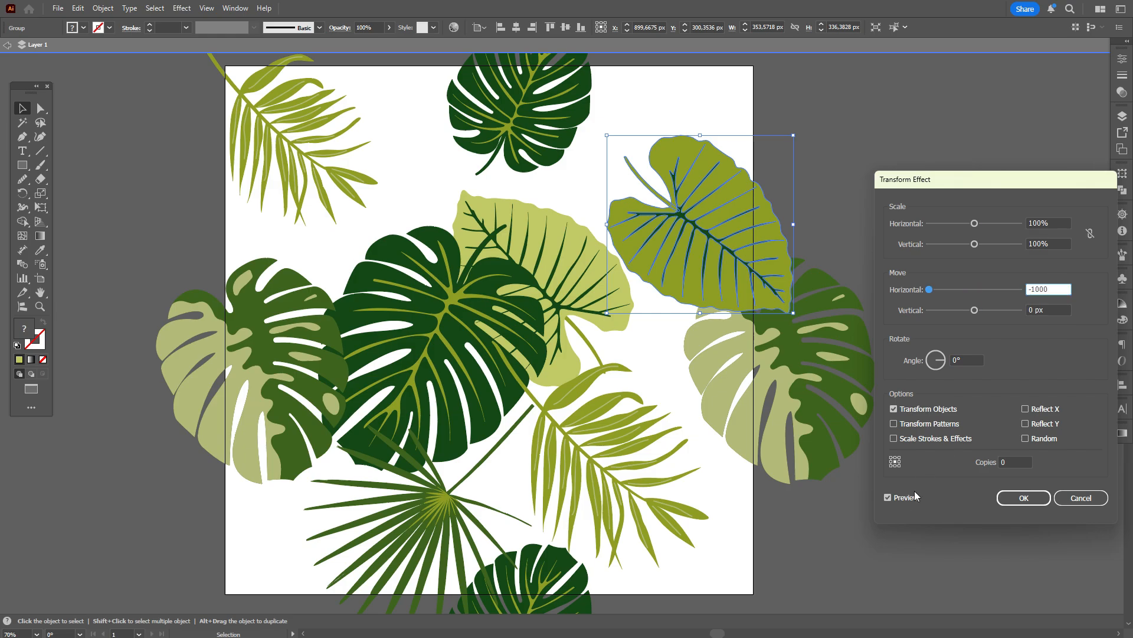
click(910, 497)
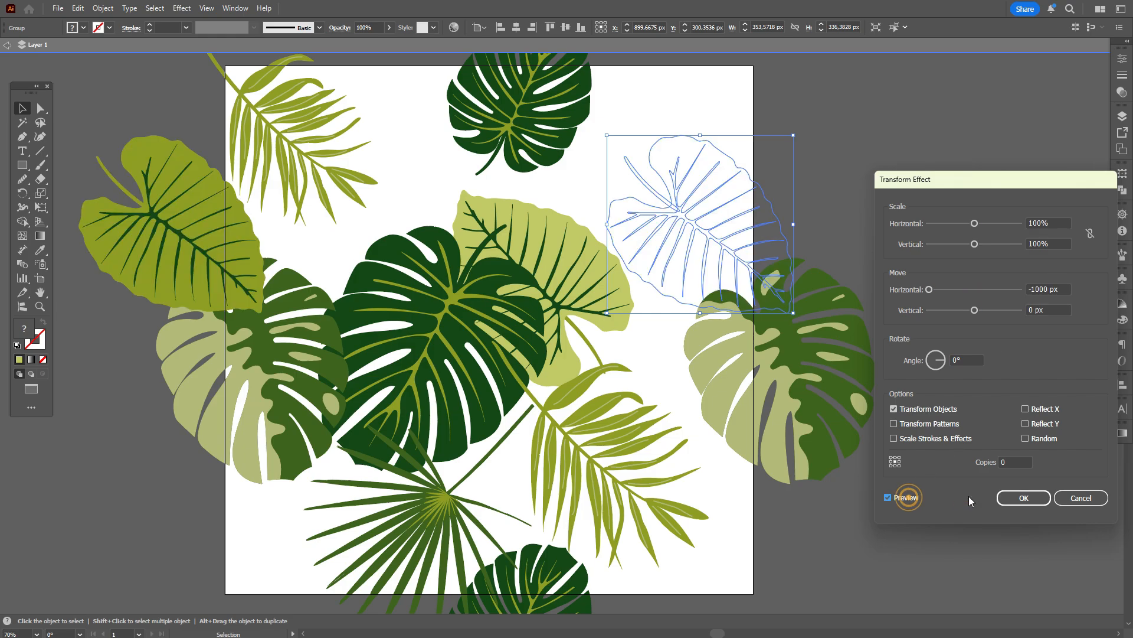
click(1040, 499)
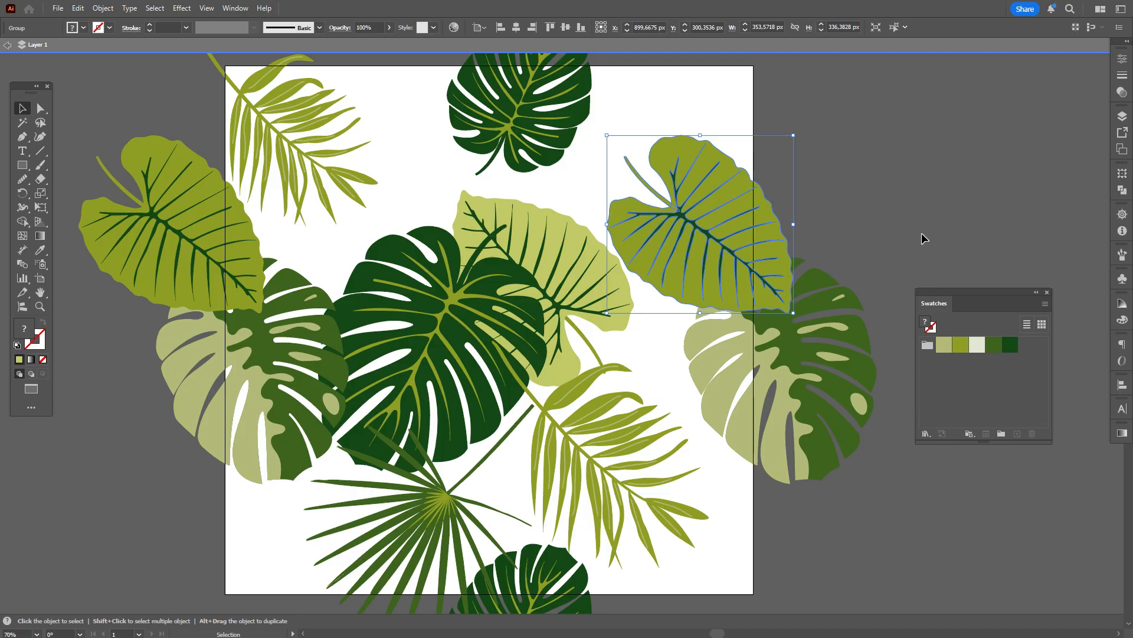
Apply a Transform effect to the fan palm leaf on the bottom artboard edge with a -1000 px vertical move and 1 copy.
click(449, 512)
click(182, 7)
mouse_move(236, 104)
click(375, 141)
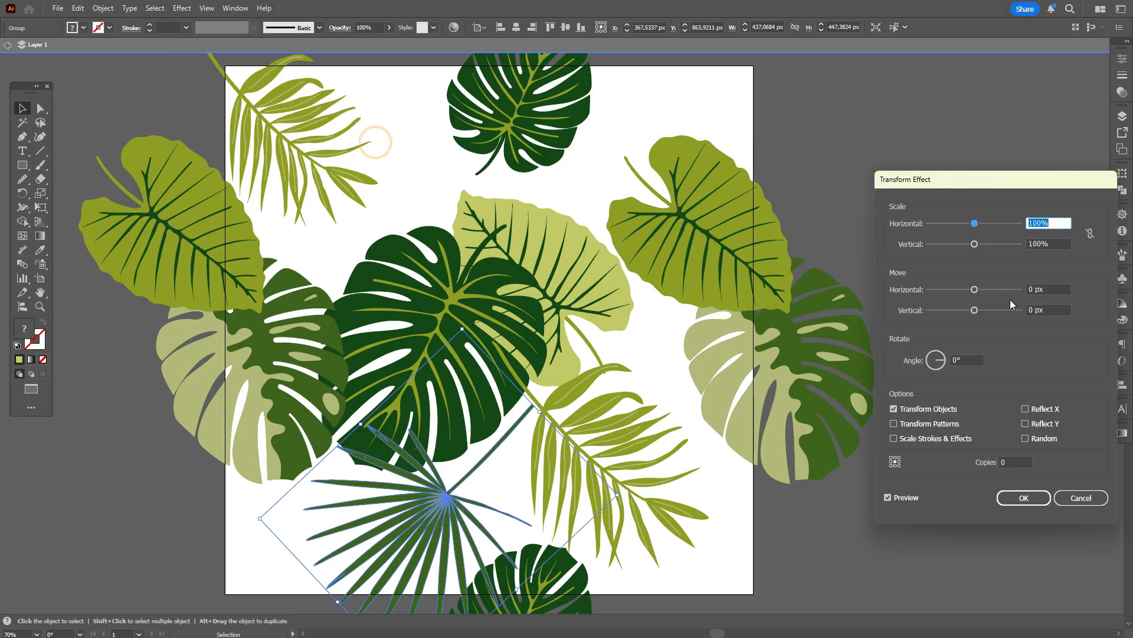
drag(1050, 310, 1012, 310)
text(-1000)
click(888, 497)
drag(1008, 461, 987, 463)
text(1)
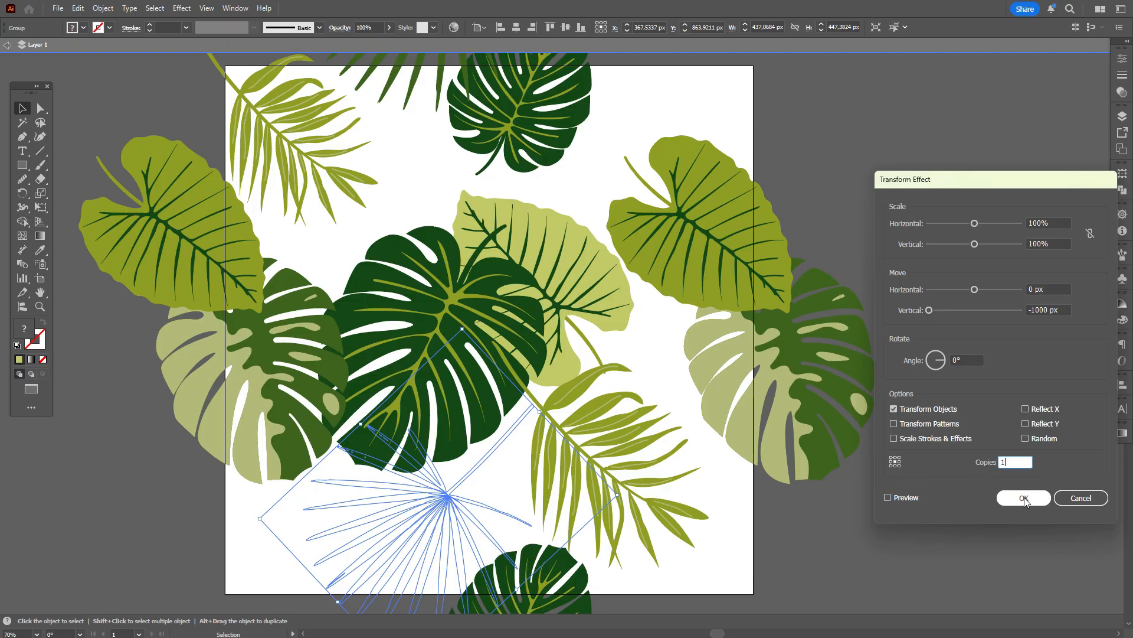
click(1024, 498)
Start a Transform effect on the small palm frond at the upper-left artboard corner and preview a -1000 px horizontal move.
scroll(916, 228, up, 2)
click(292, 154)
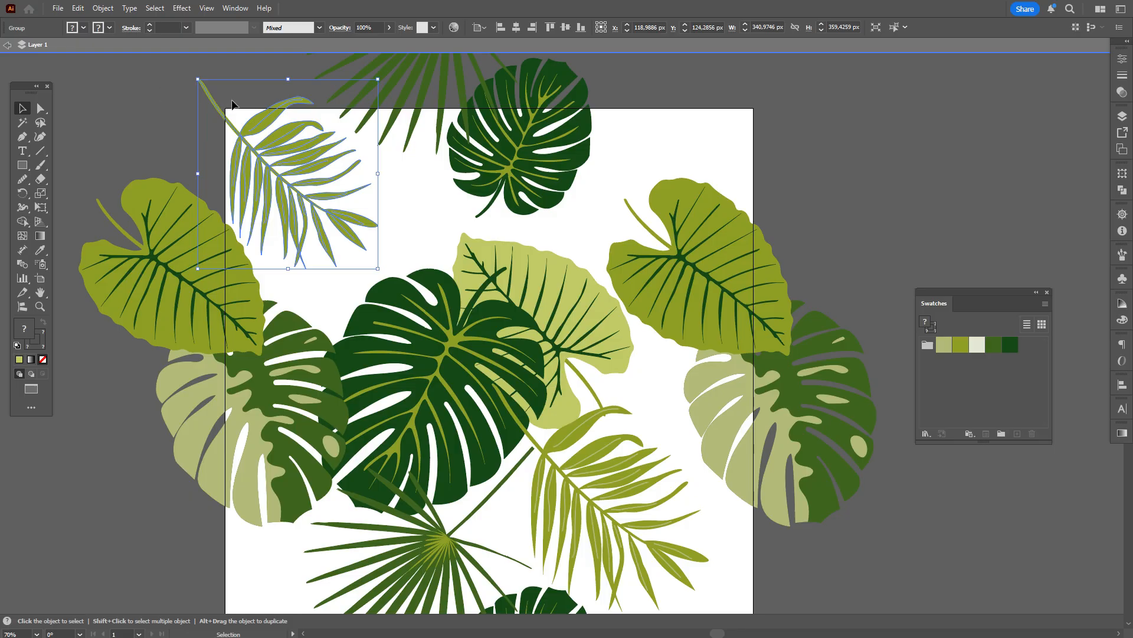
click(182, 9)
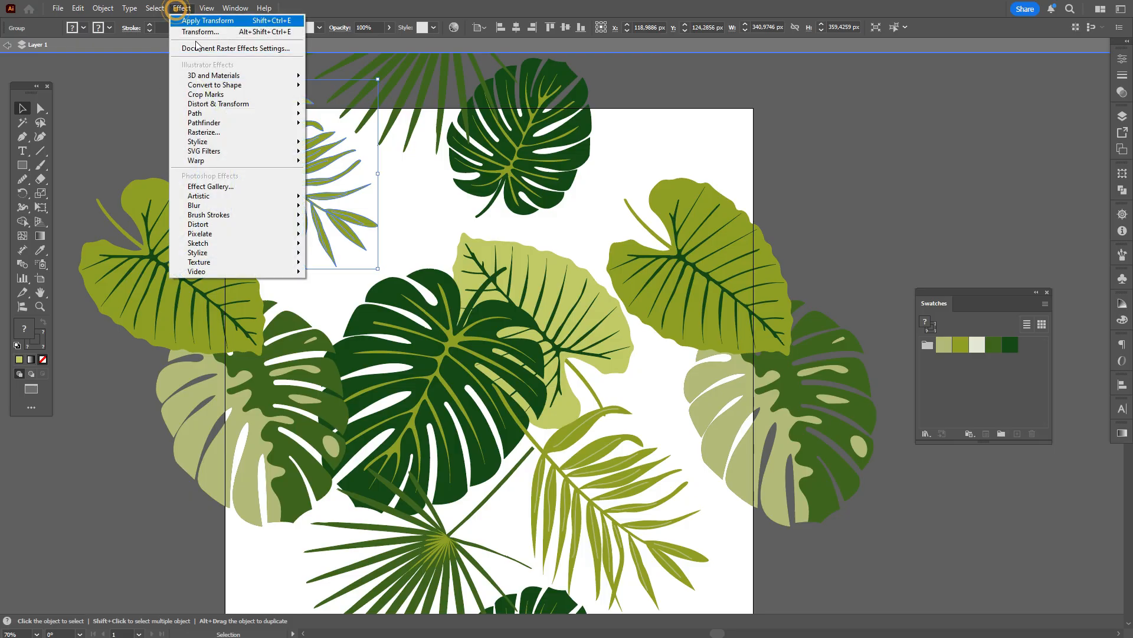
mouse_move(251, 106)
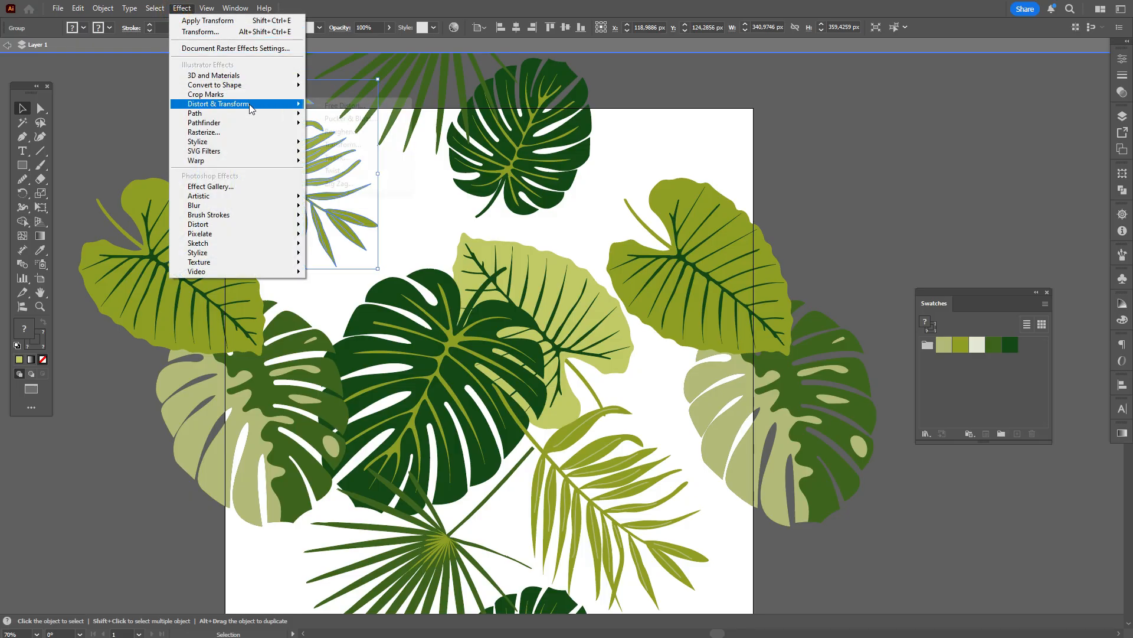
click(378, 145)
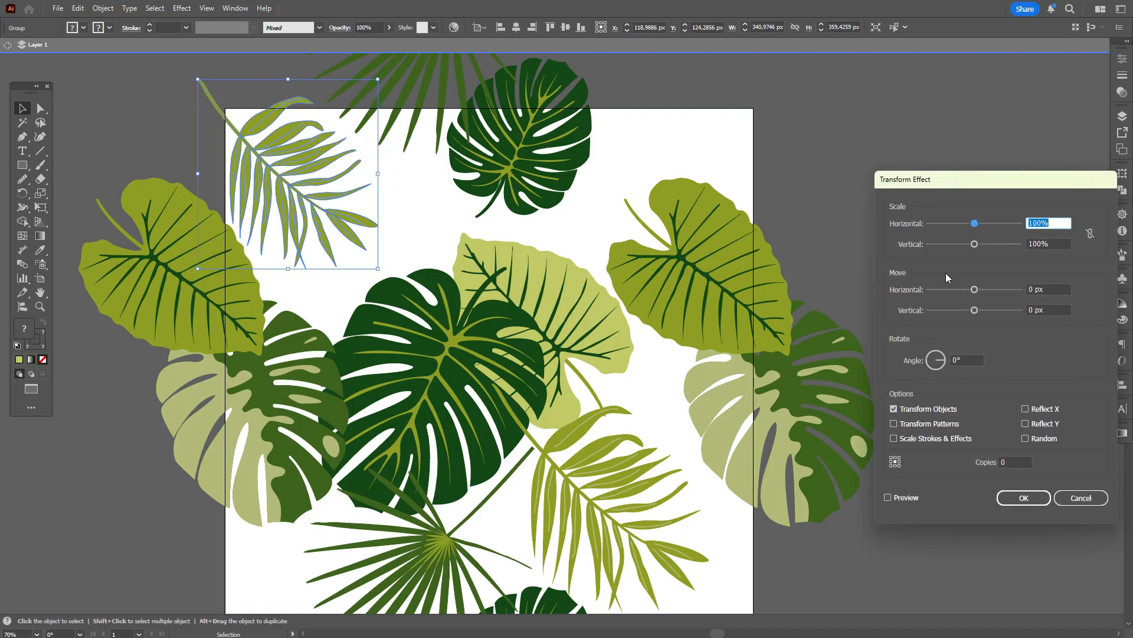
drag(1028, 195, 961, 178)
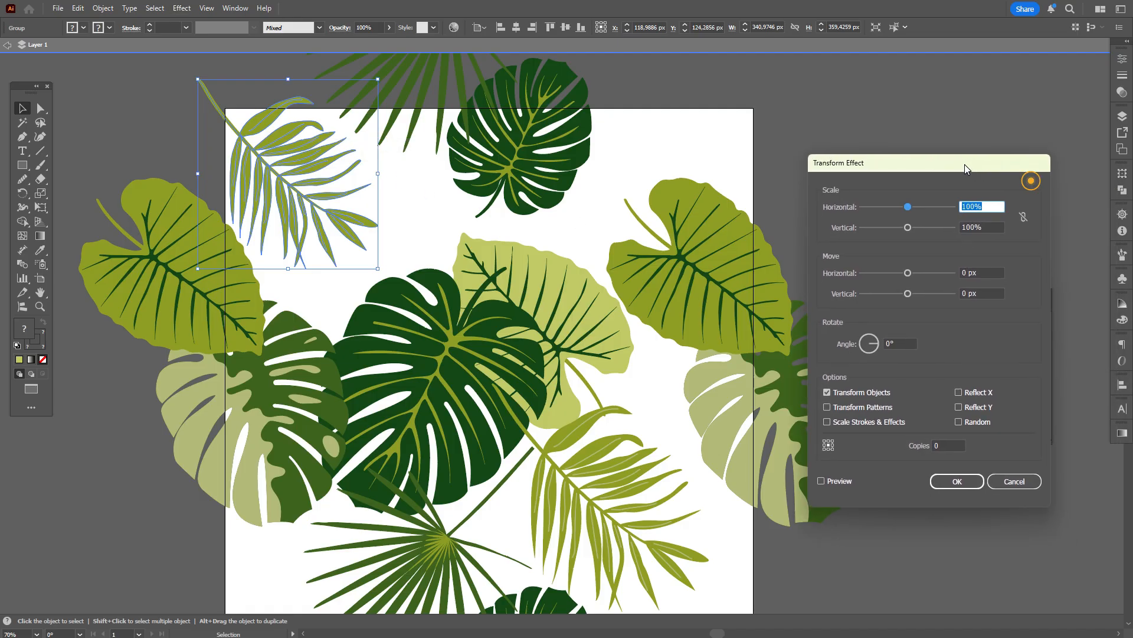
click(996, 272)
text(-1000)
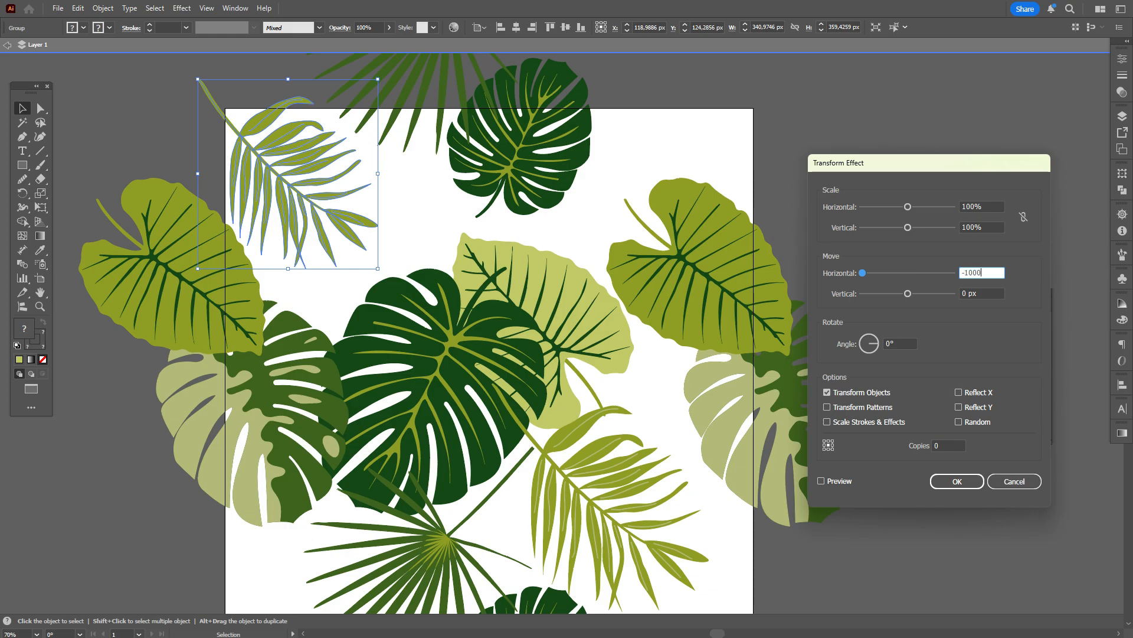
click(838, 481)
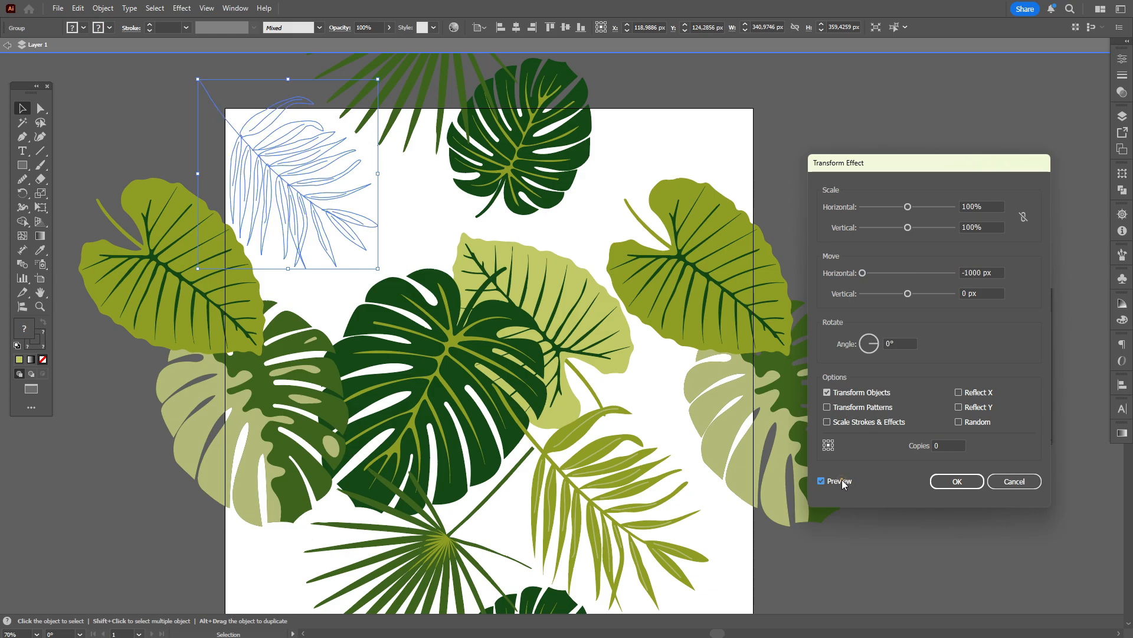
Change the frond's horizontal move to 1000 px, set 1 copy and apply the effect.
click(965, 273)
key(BackSpace)
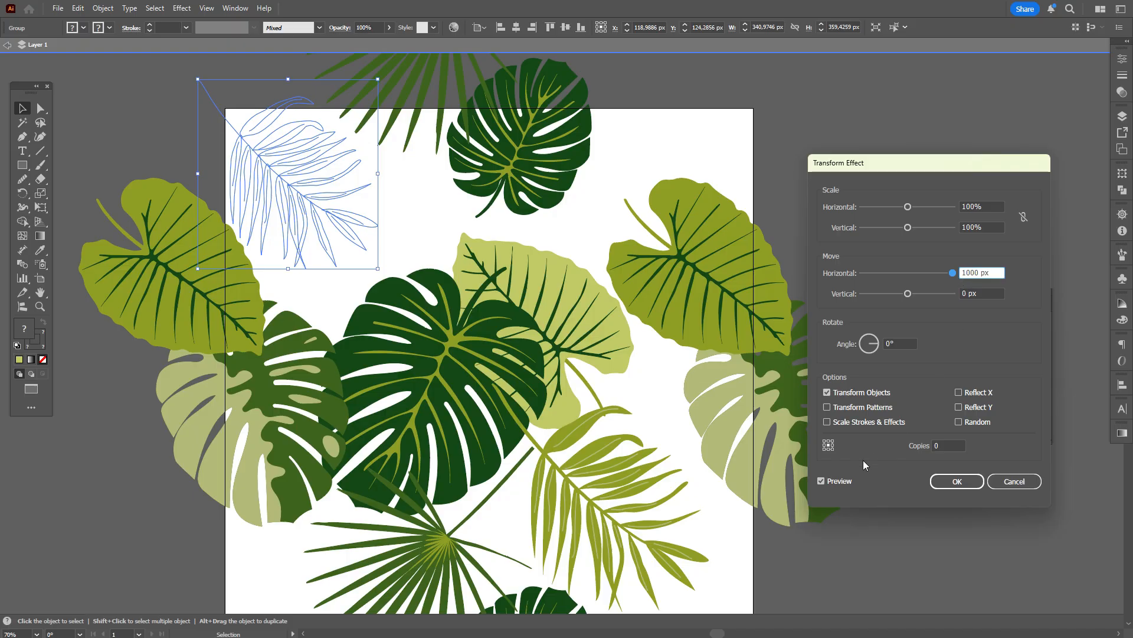
click(834, 481)
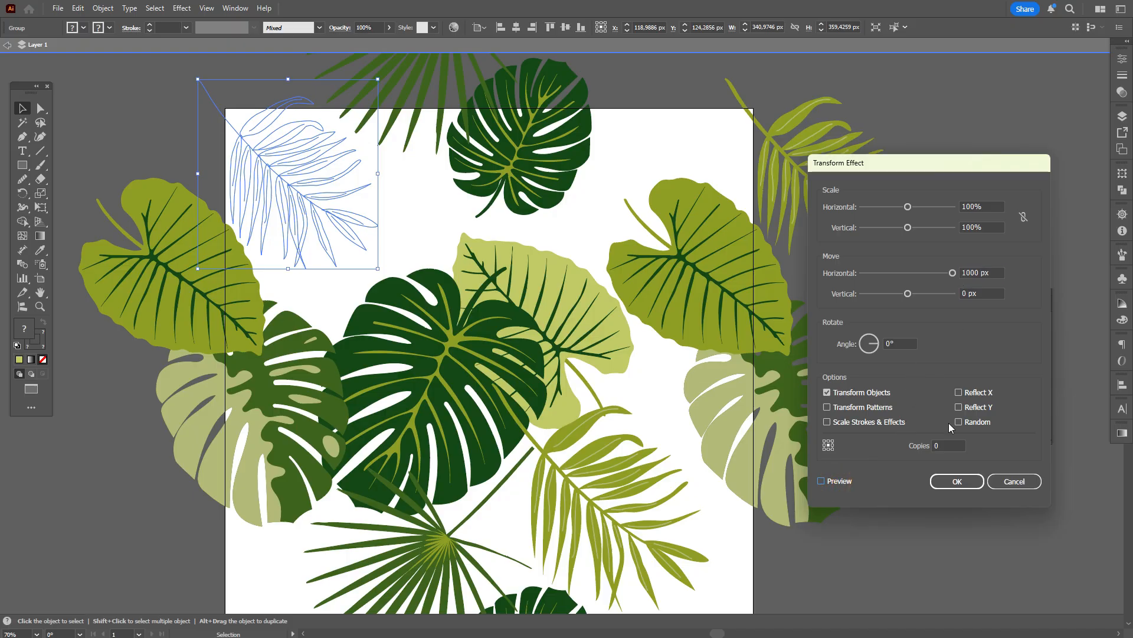
click(932, 446)
text(1)
click(969, 480)
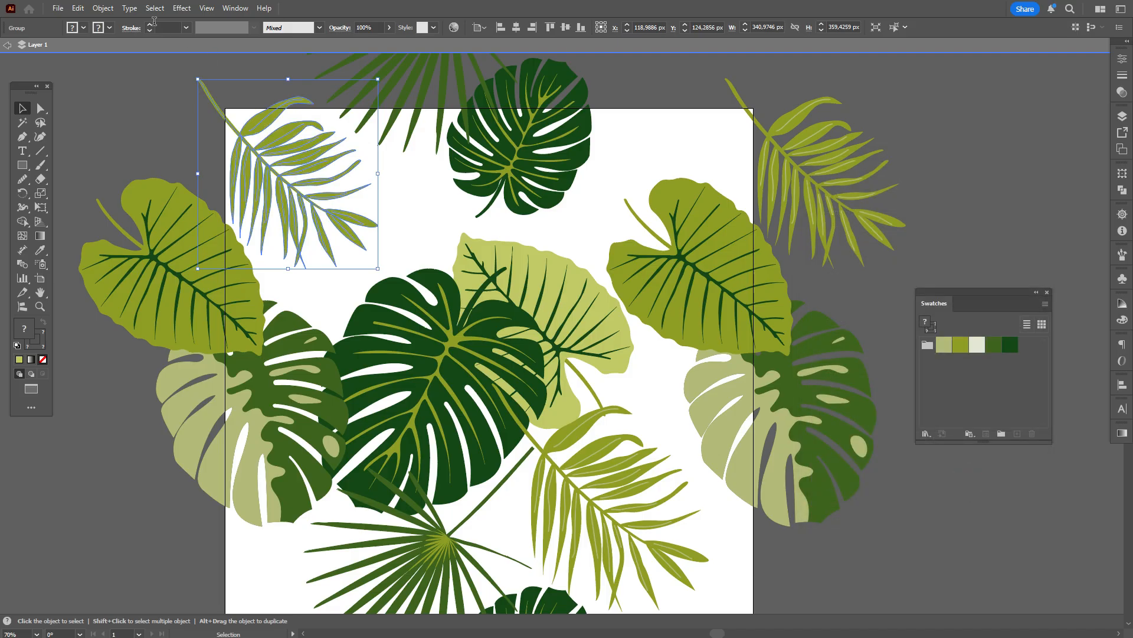
Expand the appearance of the transformed palm frond and ungroup it from its copy.
click(103, 9)
click(147, 187)
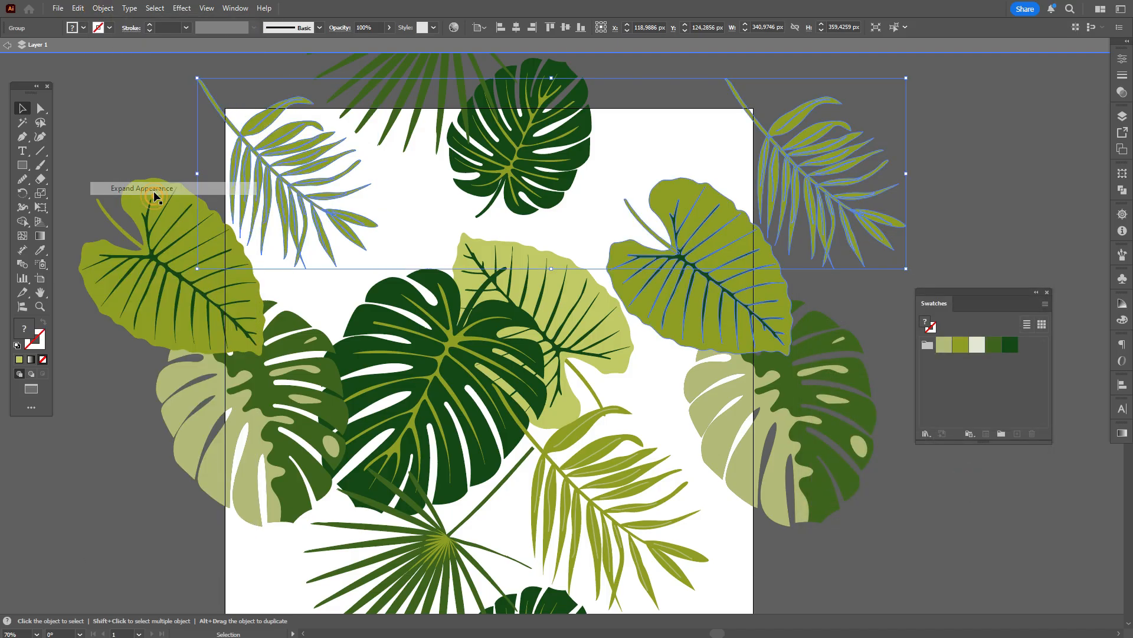
right_click(839, 194)
click(874, 362)
click(962, 243)
scroll(965, 230, down, 3)
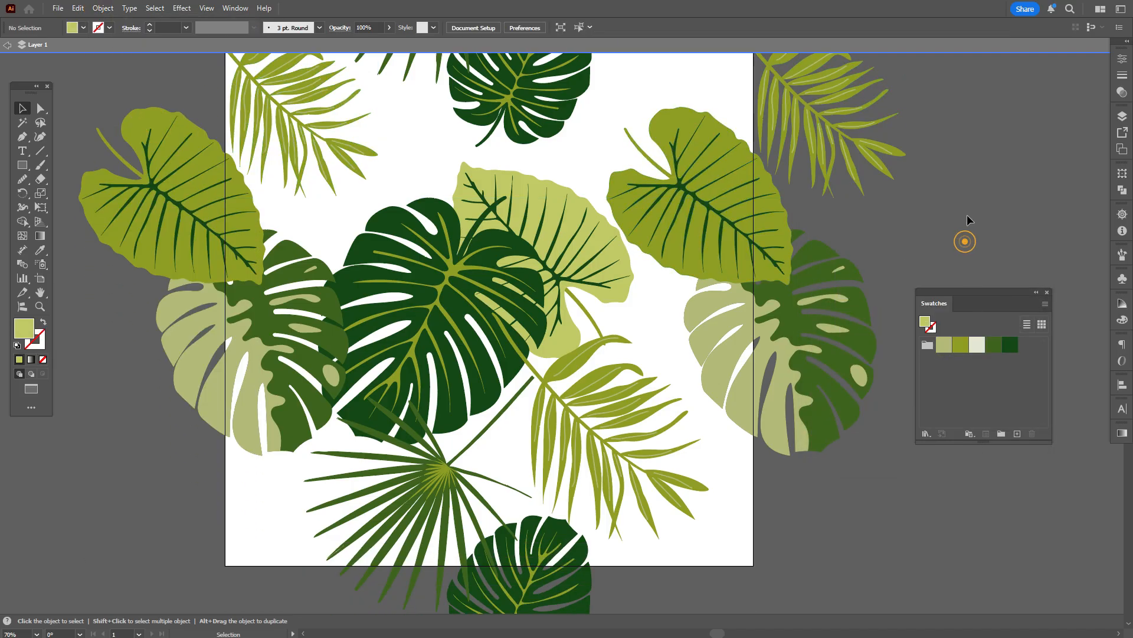
Apply a Transform effect to the palm frond at the upper-right artboard corner with a 1000 px vertical move and 1 copy.
click(826, 95)
click(182, 8)
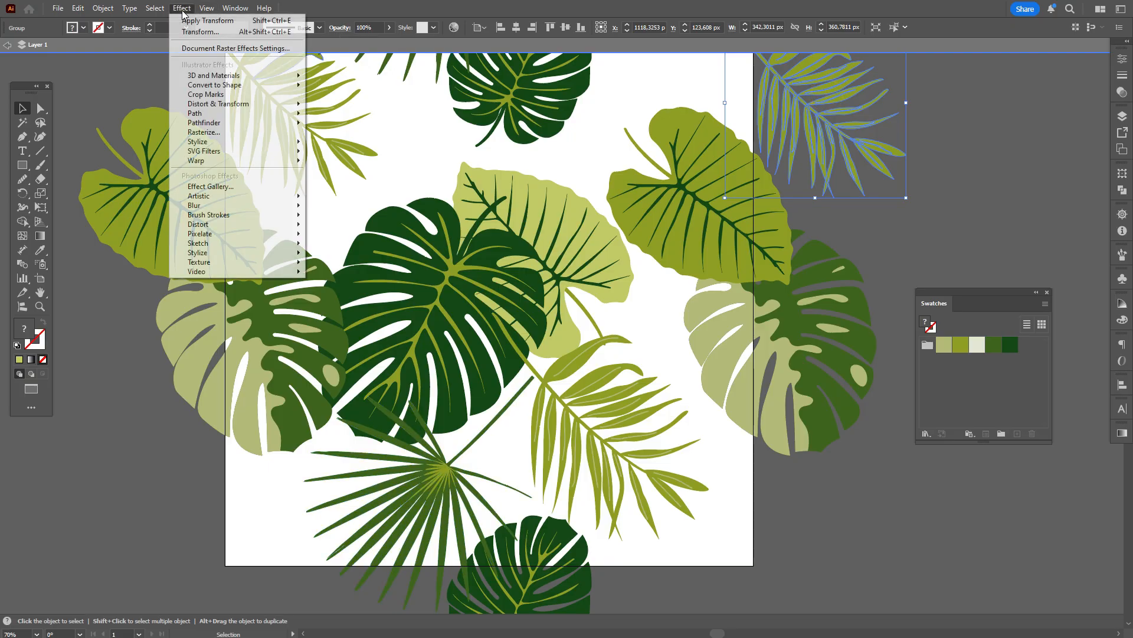
mouse_move(254, 104)
click(389, 145)
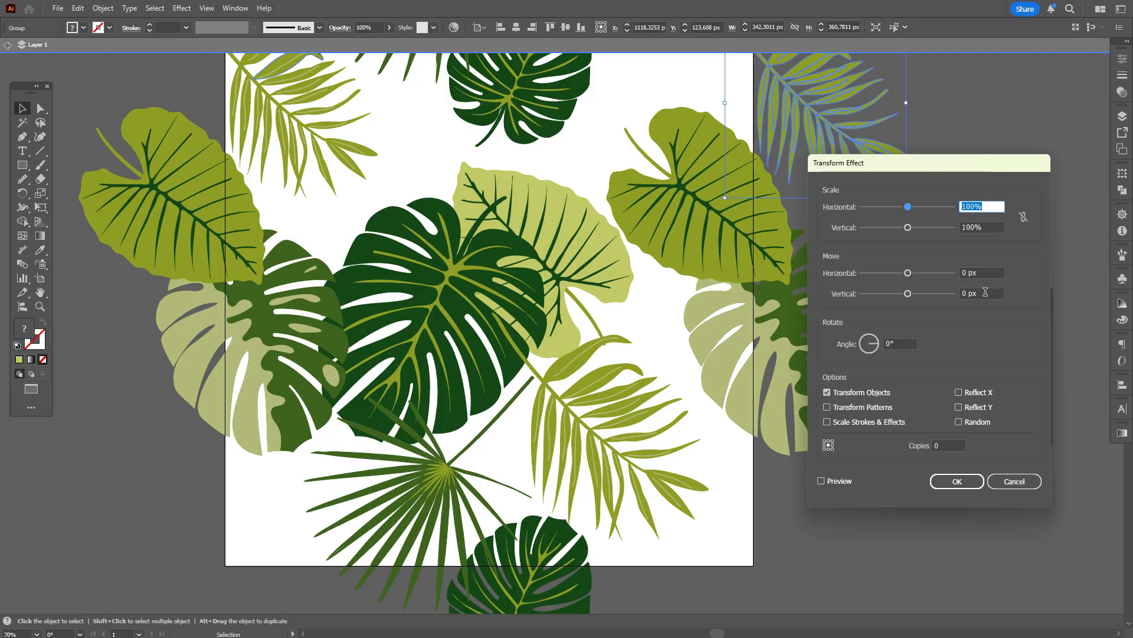
click(985, 292)
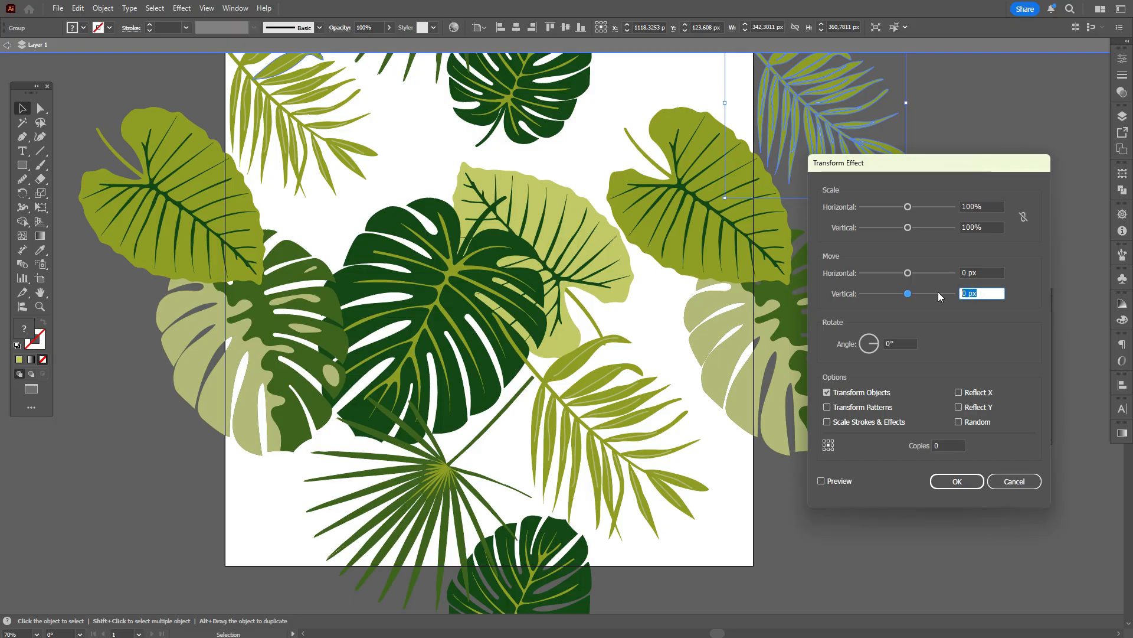
text(-1000)
click(841, 482)
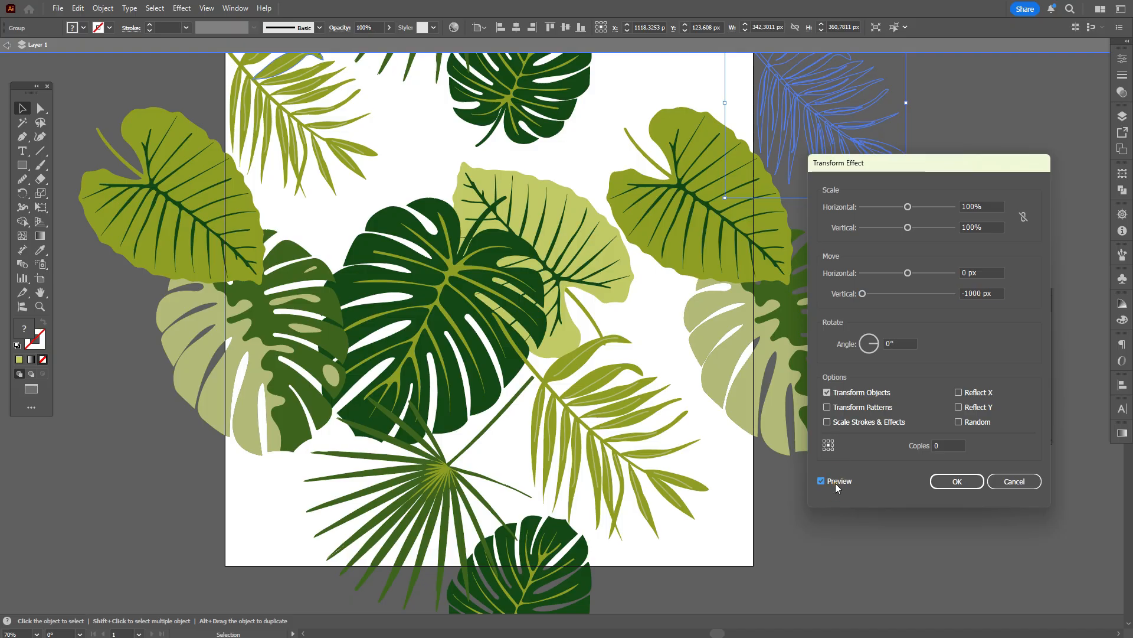
click(964, 295)
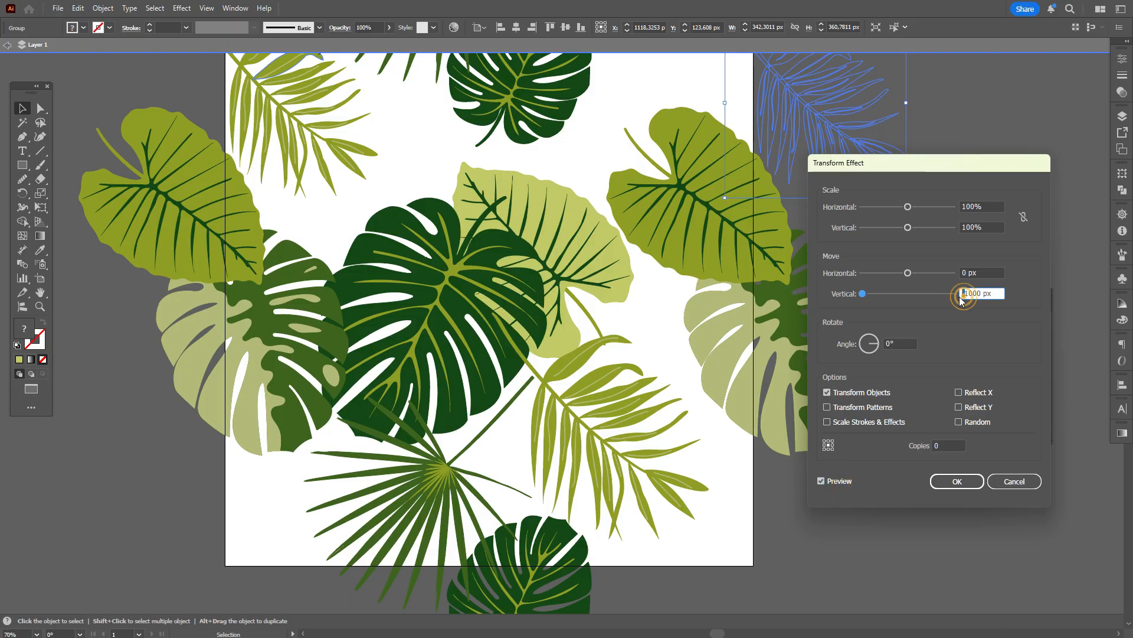
click(821, 480)
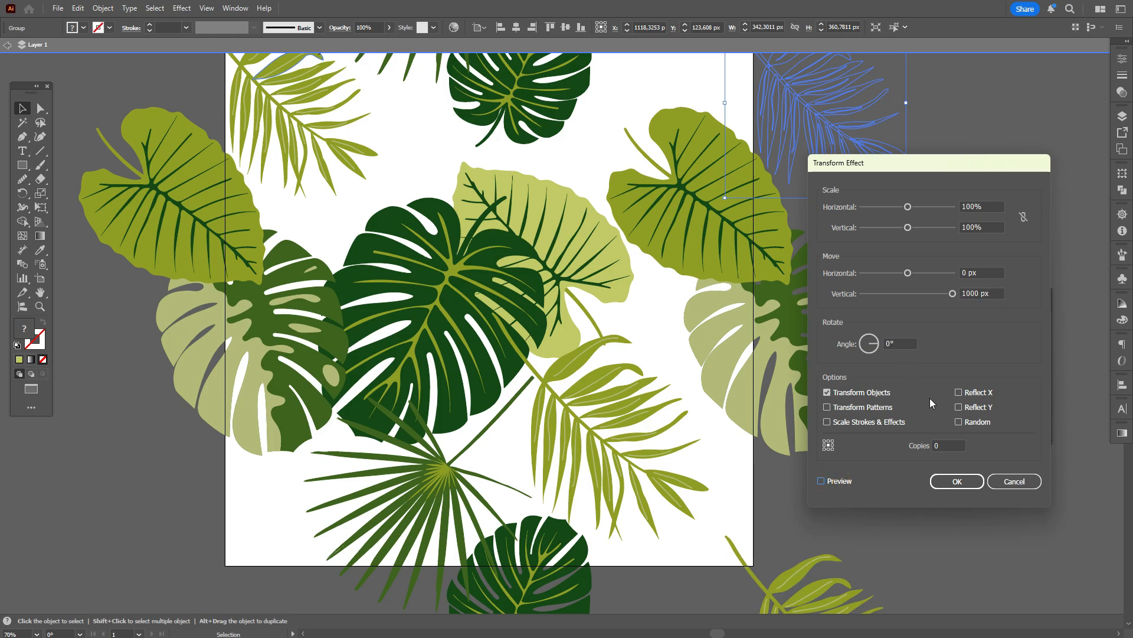
click(956, 481)
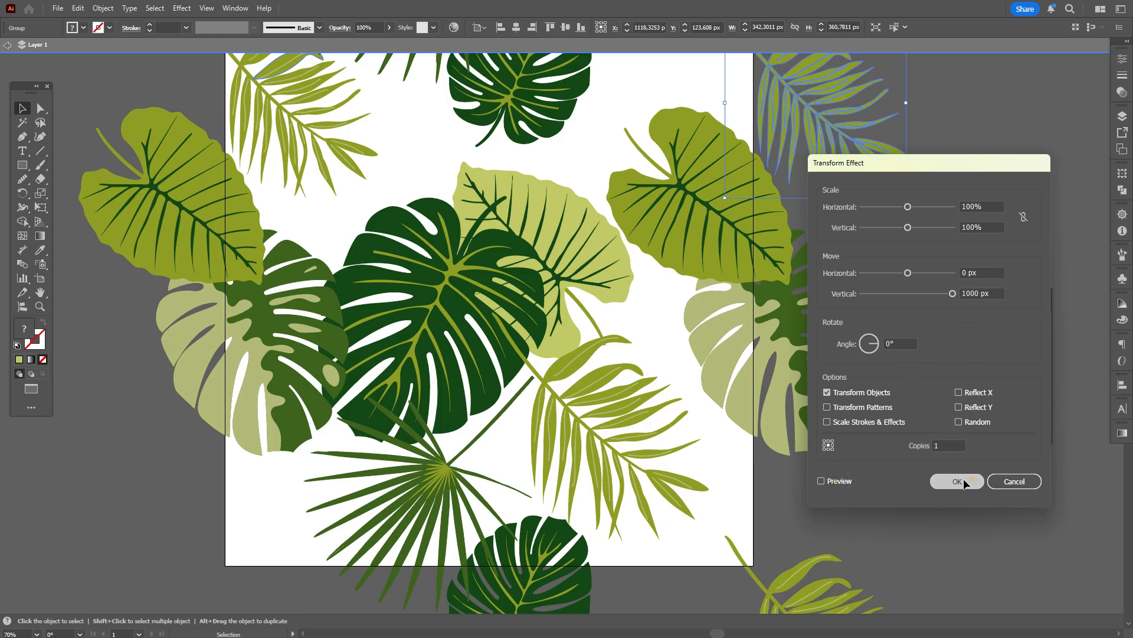
click(905, 497)
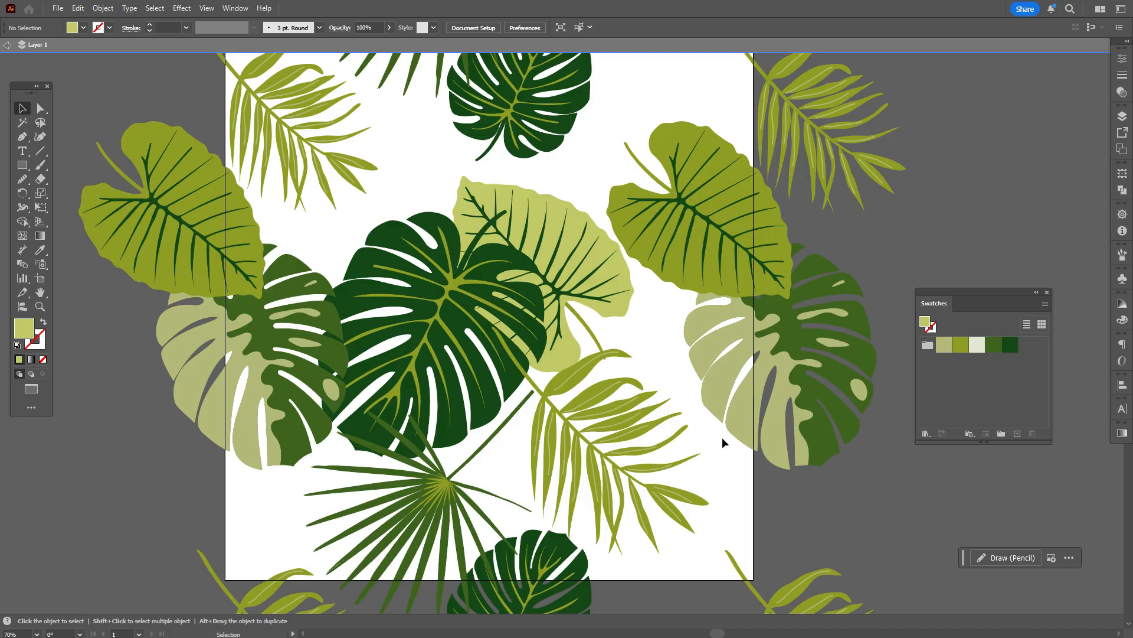
Scale up the variegated monstera on the left artboard edge to about 417 by 489 px.
click(316, 328)
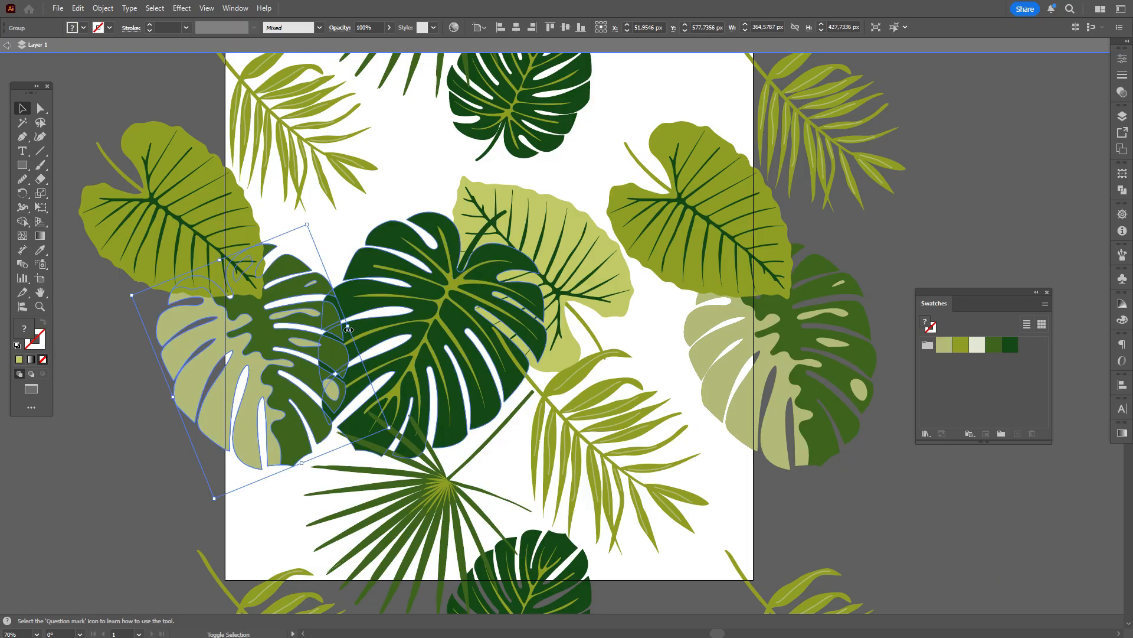
mouse_move(349, 328)
mouse_down()
mouse_move(335, 326)
mouse_move(370, 334)
mouse_up()
key(a)
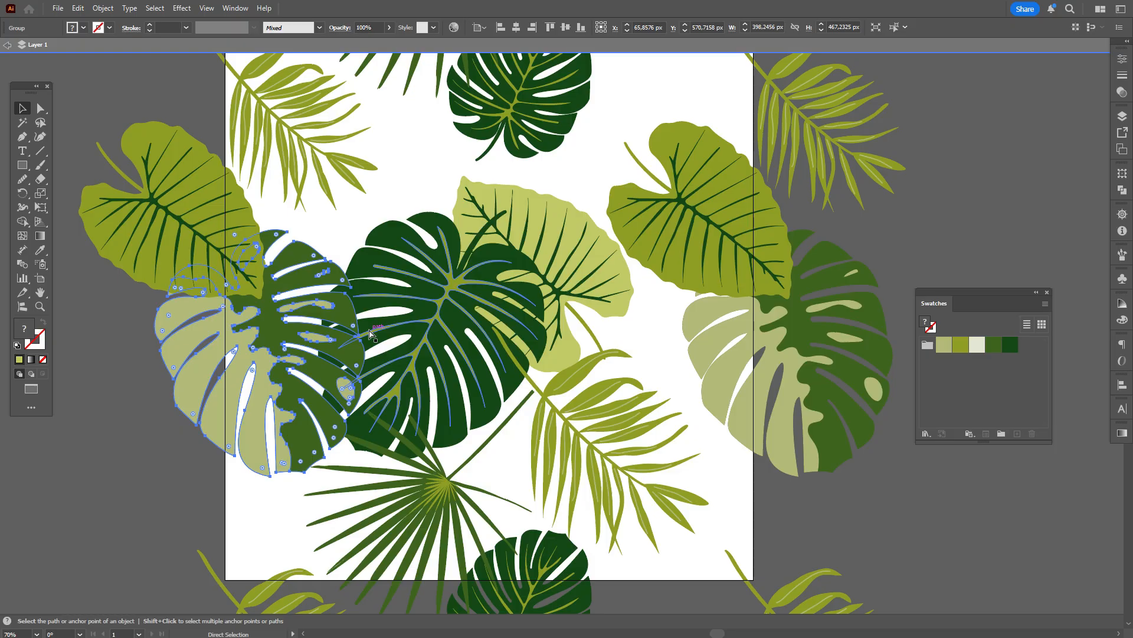
key(v)
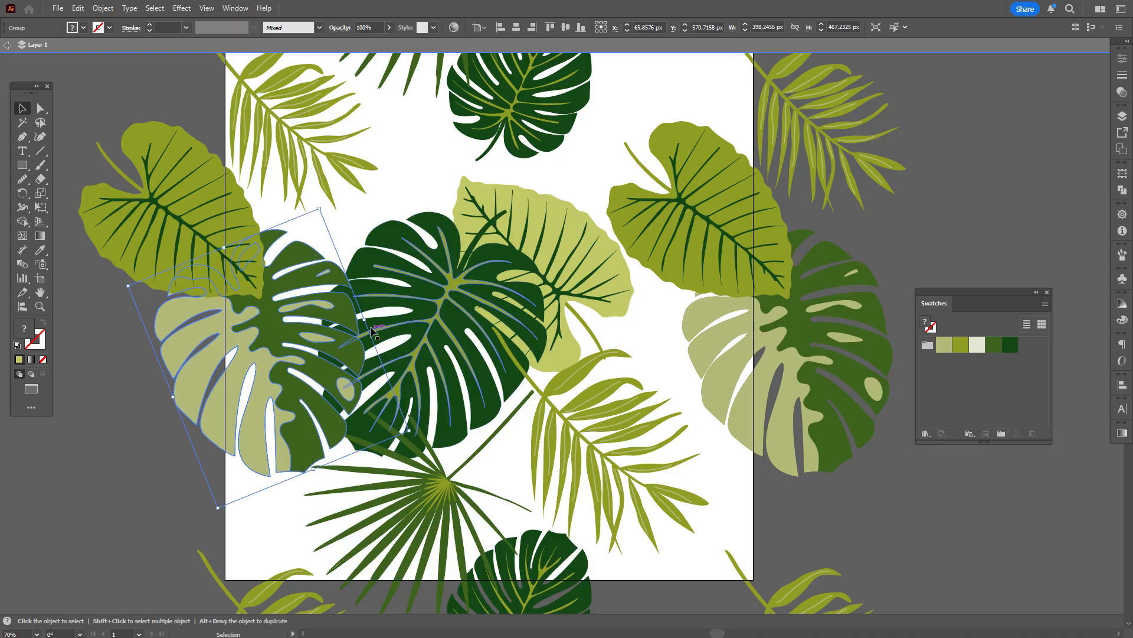
drag(365, 319, 376, 324)
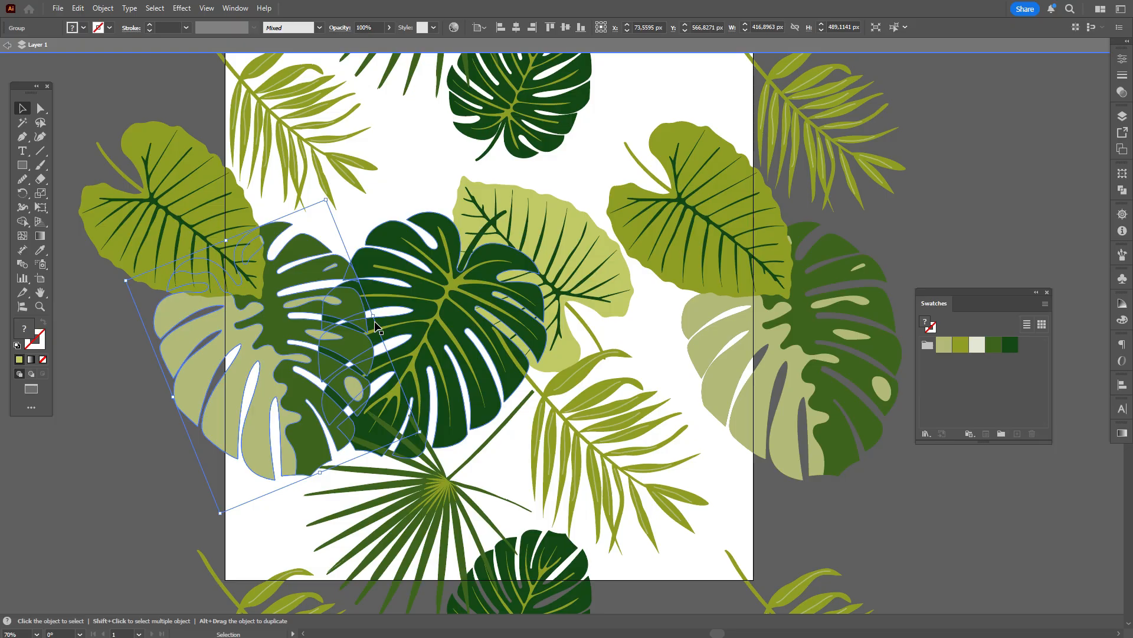
Reposition the dark green monstera and the light heart-shaped leaf in the centre of the artboard.
click(531, 236)
drag(456, 336, 458, 307)
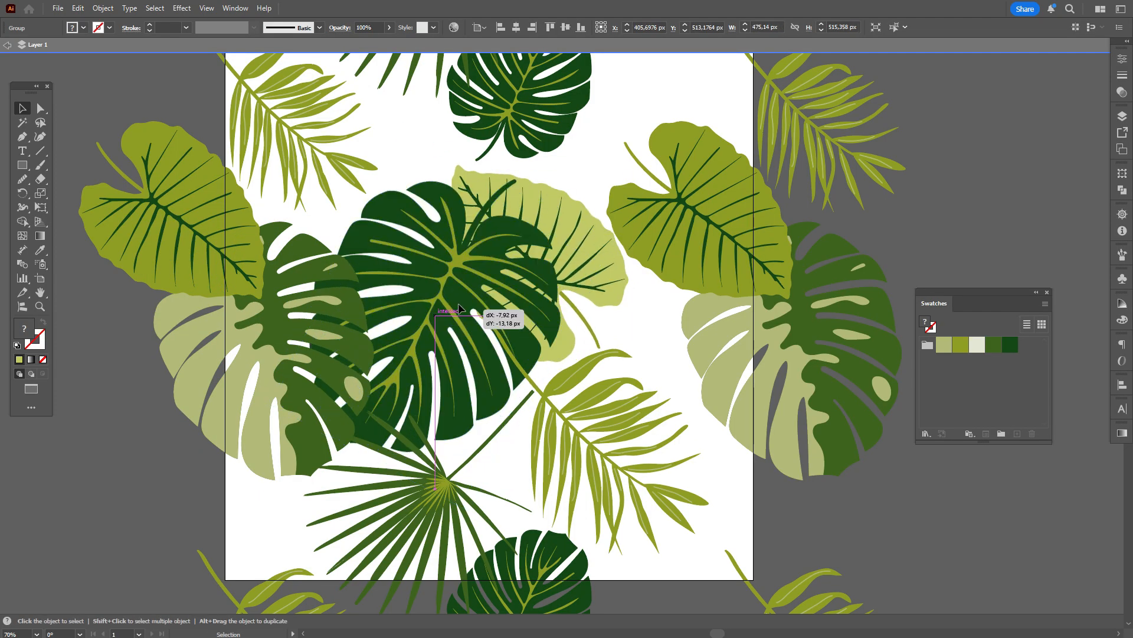
click(591, 437)
Enlarge the central palm frond and place a copy of the fan palm over the olive leaf near the right artboard edge.
scroll(590, 354, up, 3)
drag(517, 359, 620, 229)
scroll(501, 354, down, 3)
drag(456, 344, 435, 381)
drag(289, 450, 289, 470)
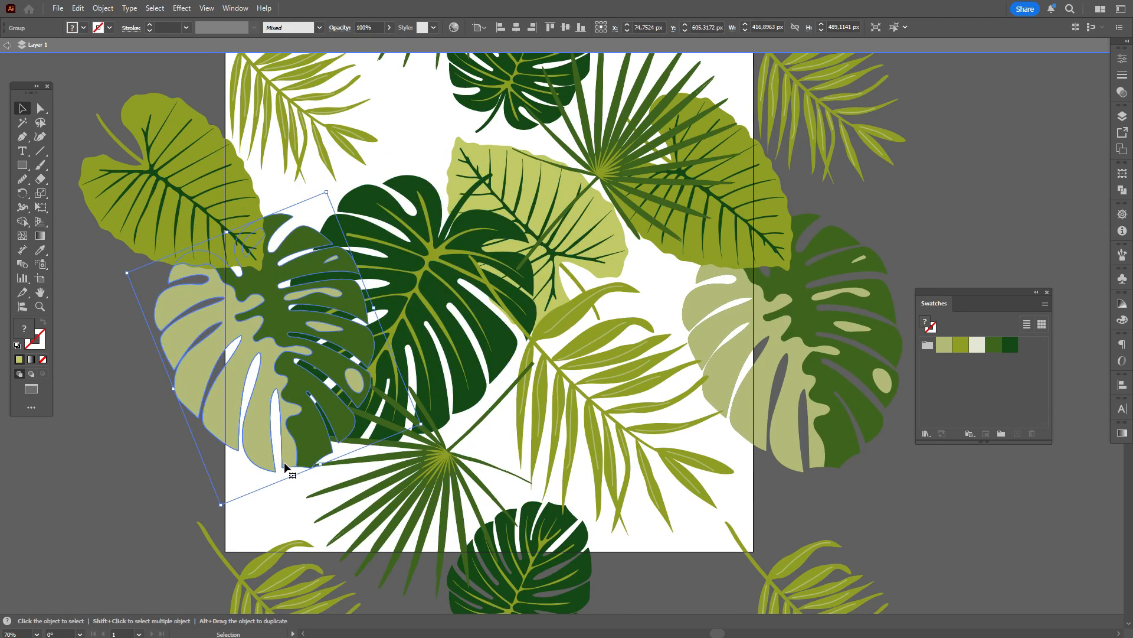
Adjust the placement of the central leaves and delete the small palm frond copies at the right artboard corners.
scroll(472, 296, up, 2)
drag(448, 188, 437, 177)
click(811, 201)
scroll(638, 174, down, 2)
drag(472, 295, 450, 307)
click(431, 192)
key(Delete)
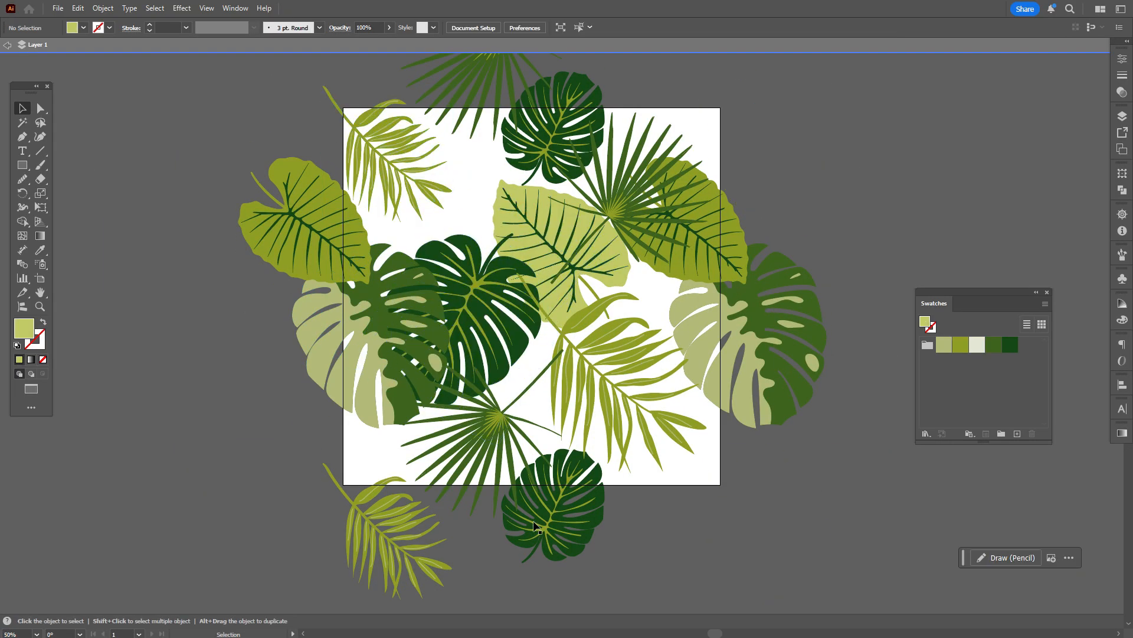
Replace the small palm fronds at the left corners with a larger upper-left frond and shift the variegated monstera left.
key(Delete)
drag(452, 221, 486, 258)
drag(384, 331, 362, 342)
click(613, 389)
drag(612, 472, 612, 484)
Delete the extra fan palm near the right edge and reposition the olive and light heart-shaped leaves.
click(626, 195)
key(Delete)
drag(703, 223, 703, 190)
click(795, 488)
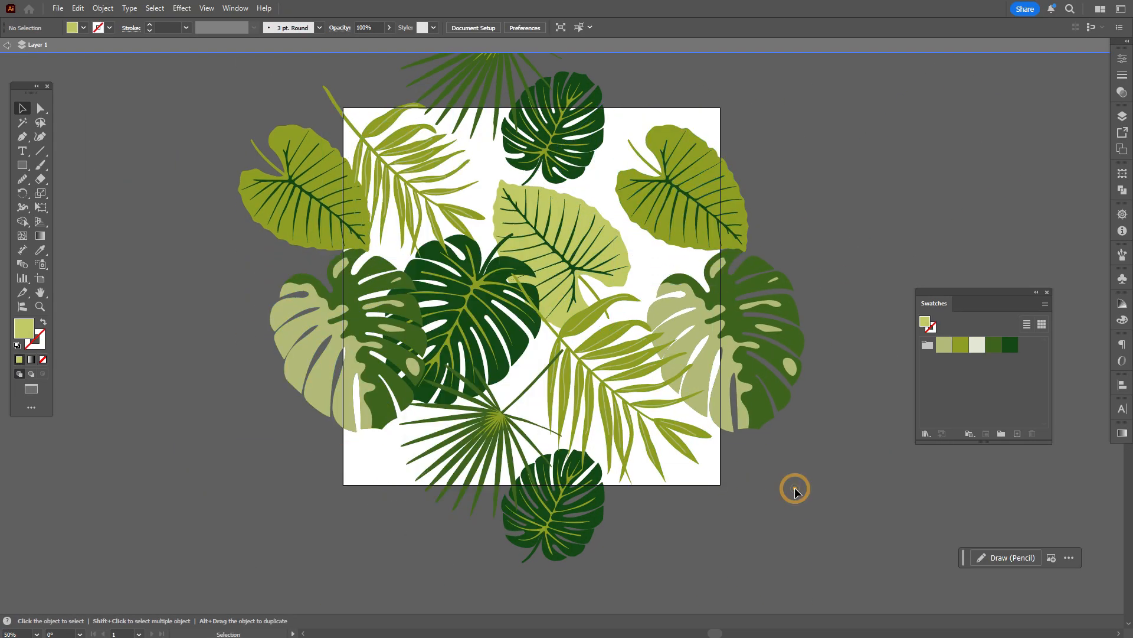
drag(560, 236, 583, 245)
Copy the larger upper-left palm frond 1000 px down with a Transform effect and expand its appearance.
click(404, 178)
click(181, 8)
mouse_move(229, 107)
click(342, 145)
text(-1000)
click(957, 481)
click(103, 8)
click(152, 187)
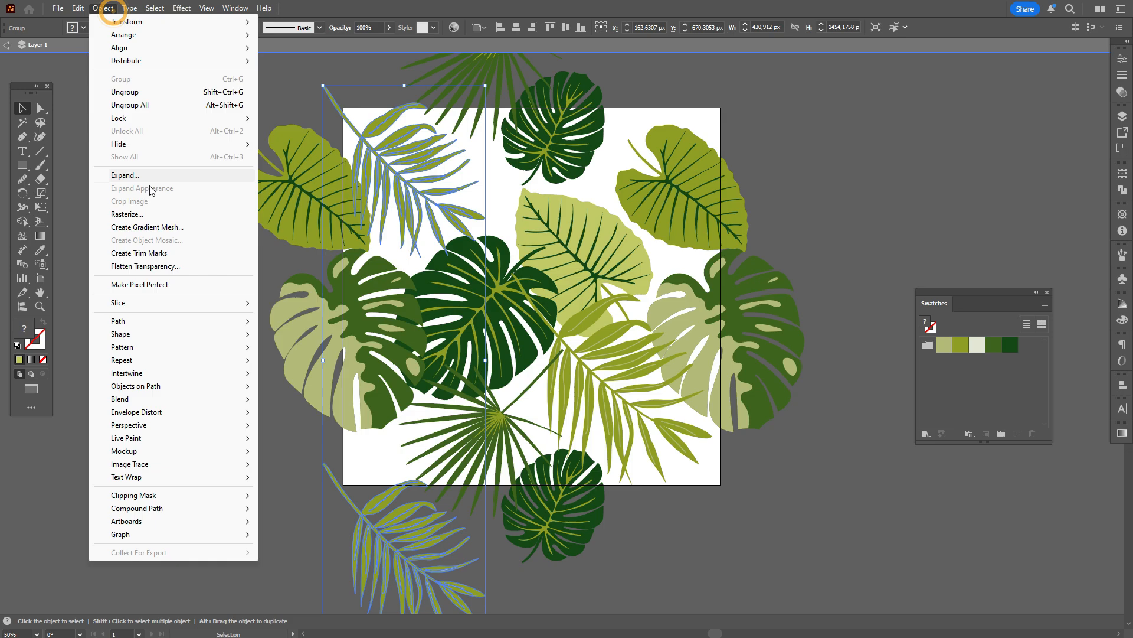
Apply a Transform effect to the upper-left palm frond with a 1000 px horizontal move to copy it to the upper-right corner.
click(181, 8)
click(342, 145)
text(100)
click(982, 273)
text(1000)
click(957, 481)
Copy the lower-left palm frond to the lower-right artboard corner with a Transform effect and nudge the light heart-shaped leaf up.
click(404, 549)
click(181, 9)
click(343, 145)
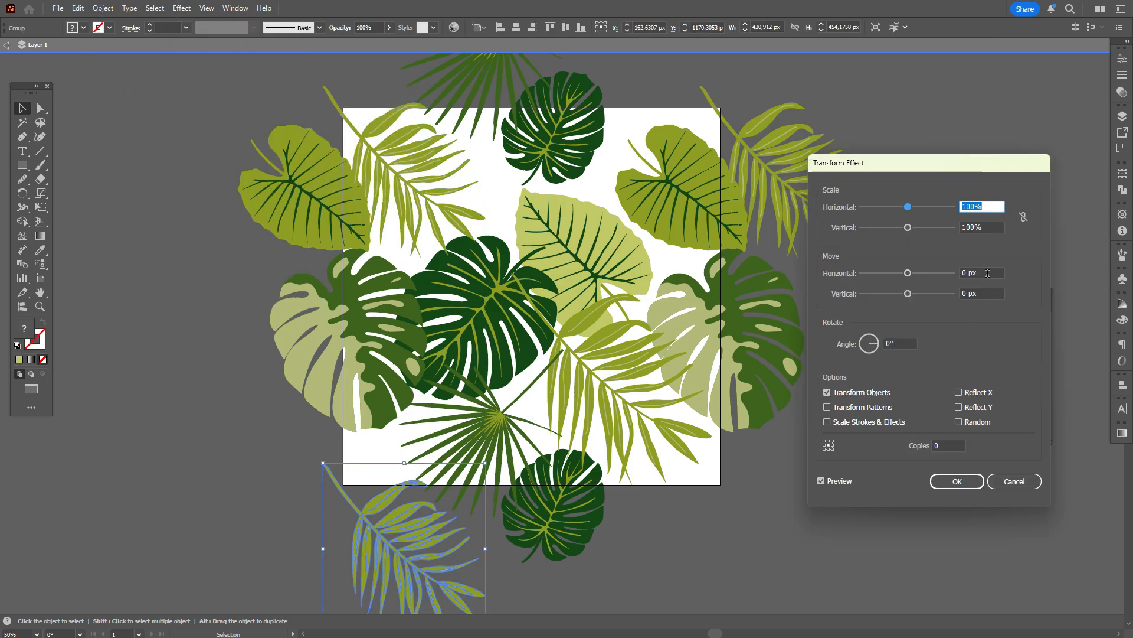
click(958, 481)
drag(578, 236, 571, 222)
Draw a 1000 x 1000 px rectangle with the pale cream swatch fill covering the whole artboard.
click(979, 347)
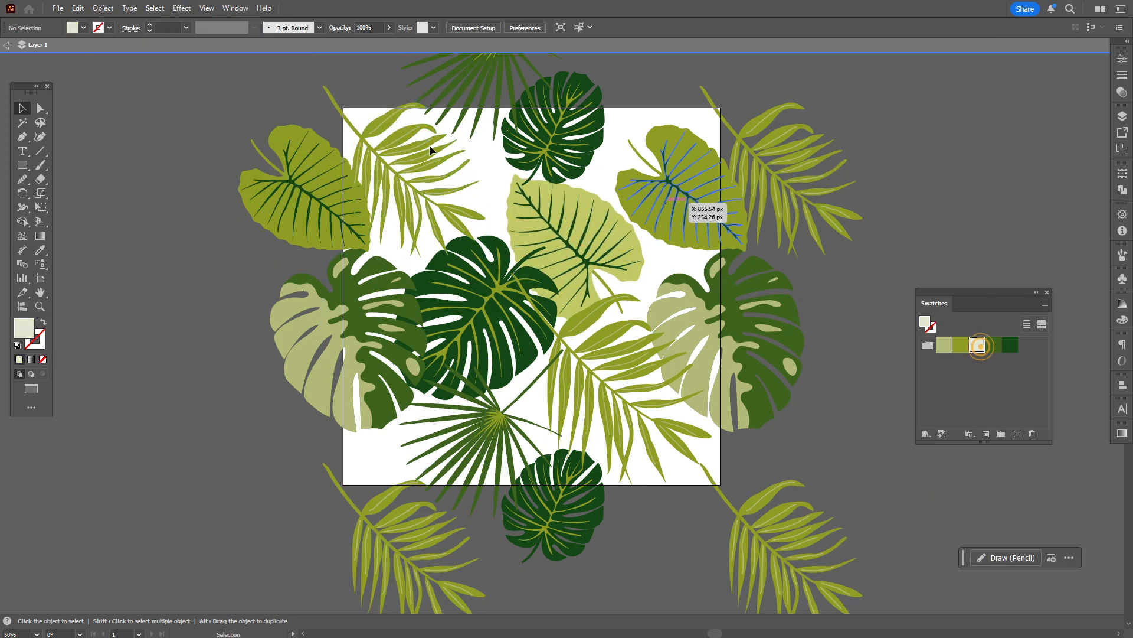
click(22, 166)
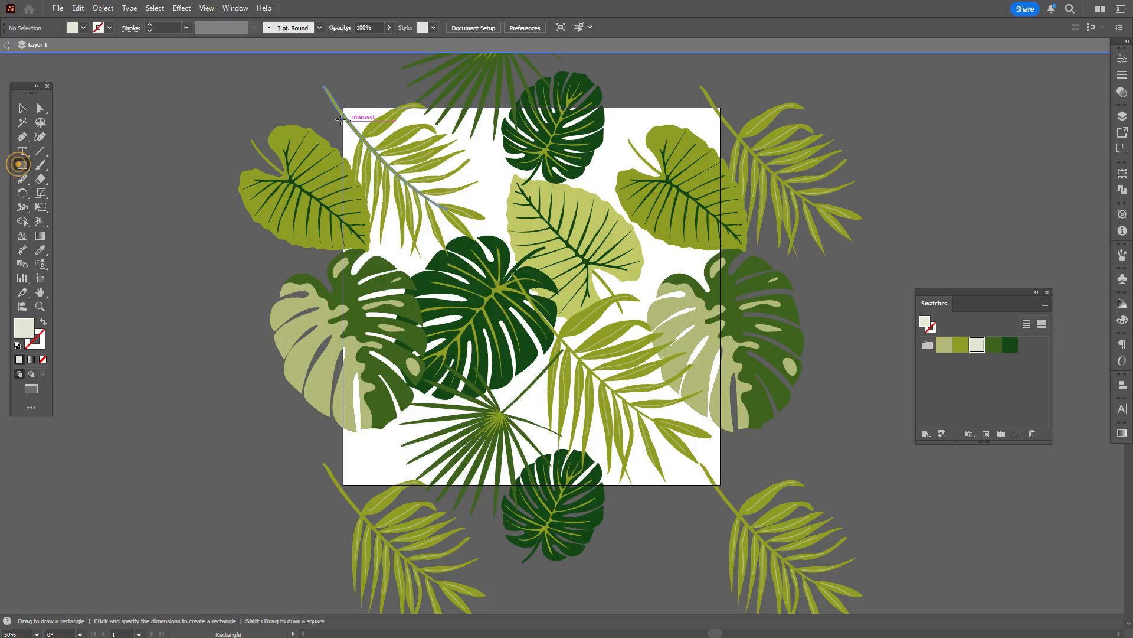
drag(343, 107, 721, 484)
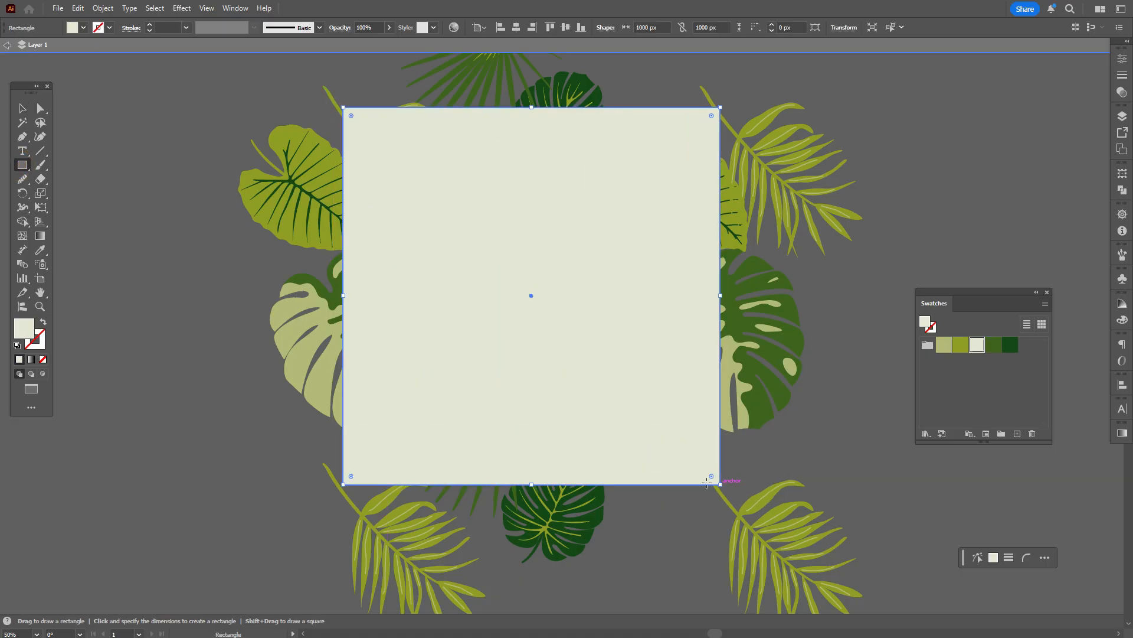
Send the pale cream 1000 x 1000 px rectangle to the back, behind all the leaves, and deselect it.
click(22, 110)
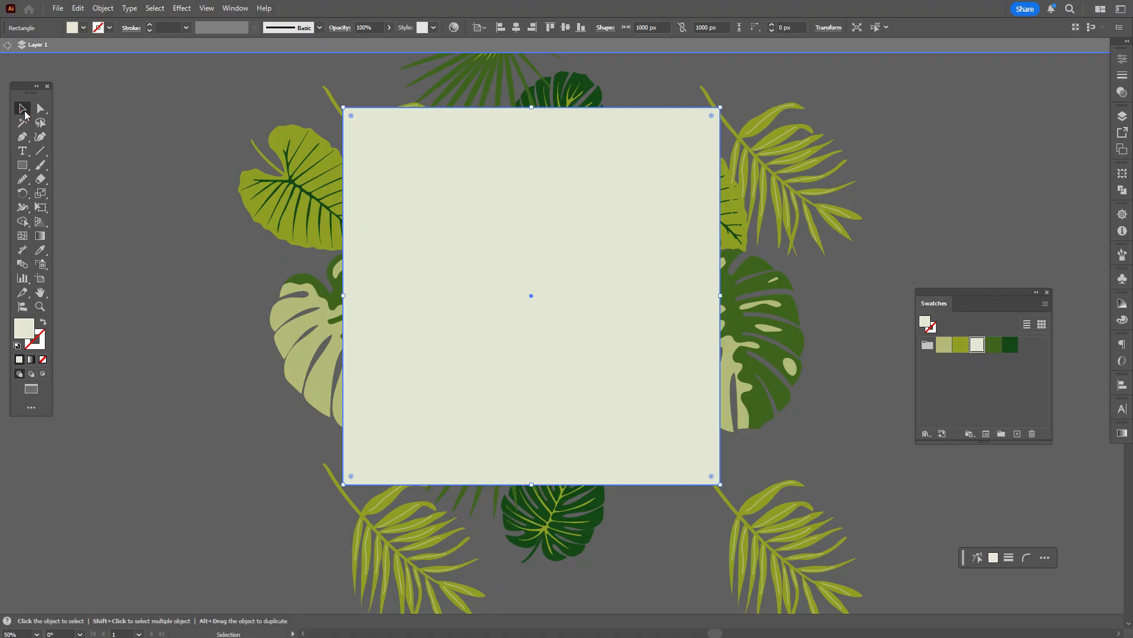
right_click(663, 301)
mouse_move(767, 549)
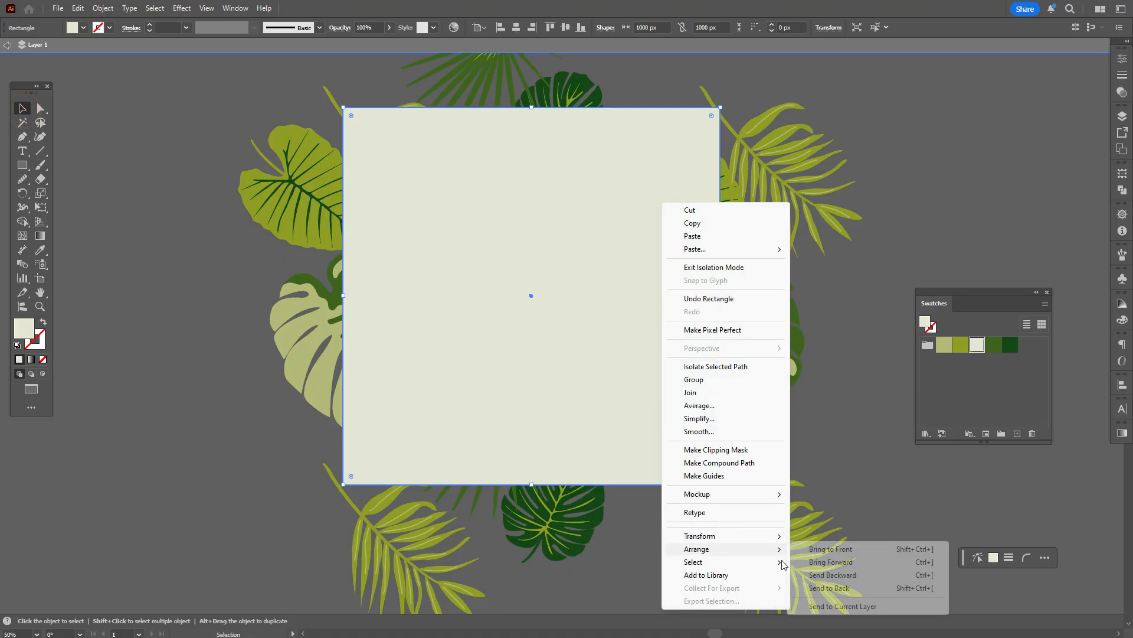
click(833, 588)
click(828, 410)
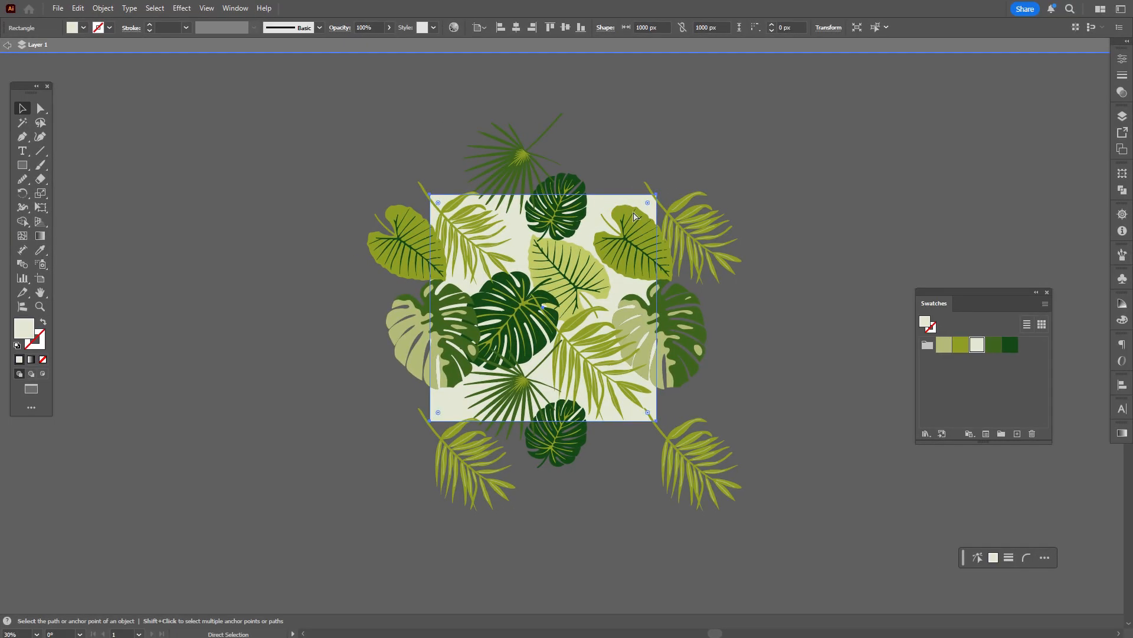
Paste a copy of the cream square in front and bring it to the front, above all the leaves.
key(v)
right_click(636, 213)
mouse_move(723, 549)
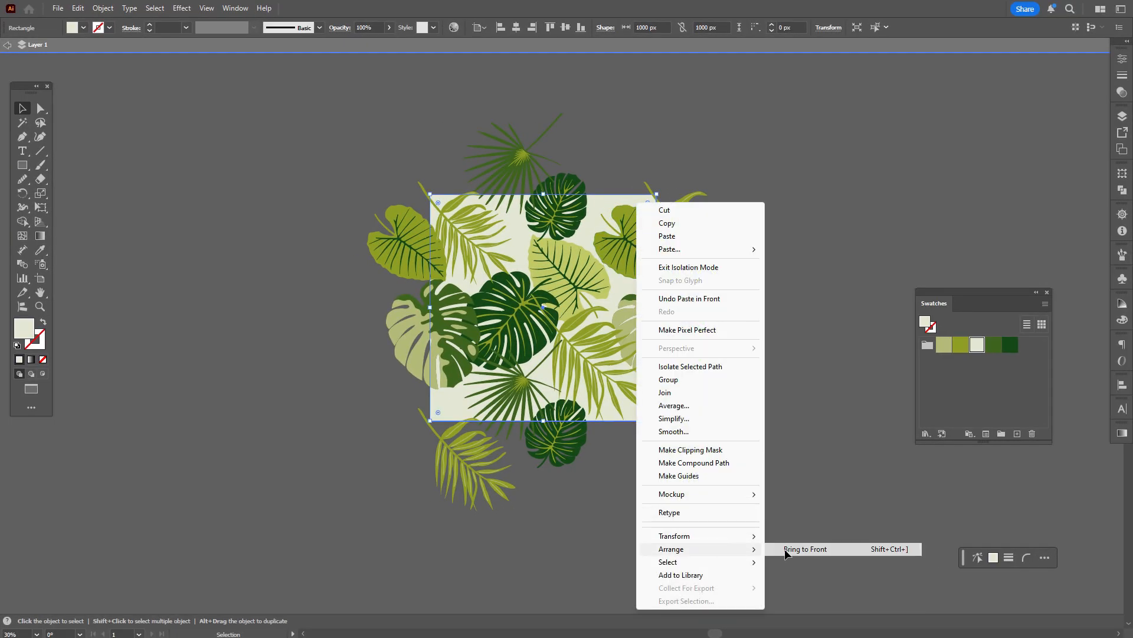
click(785, 549)
Select all the leaves and both squares and make a clipping mask that crops the pattern to the square tile.
drag(712, 509, 354, 118)
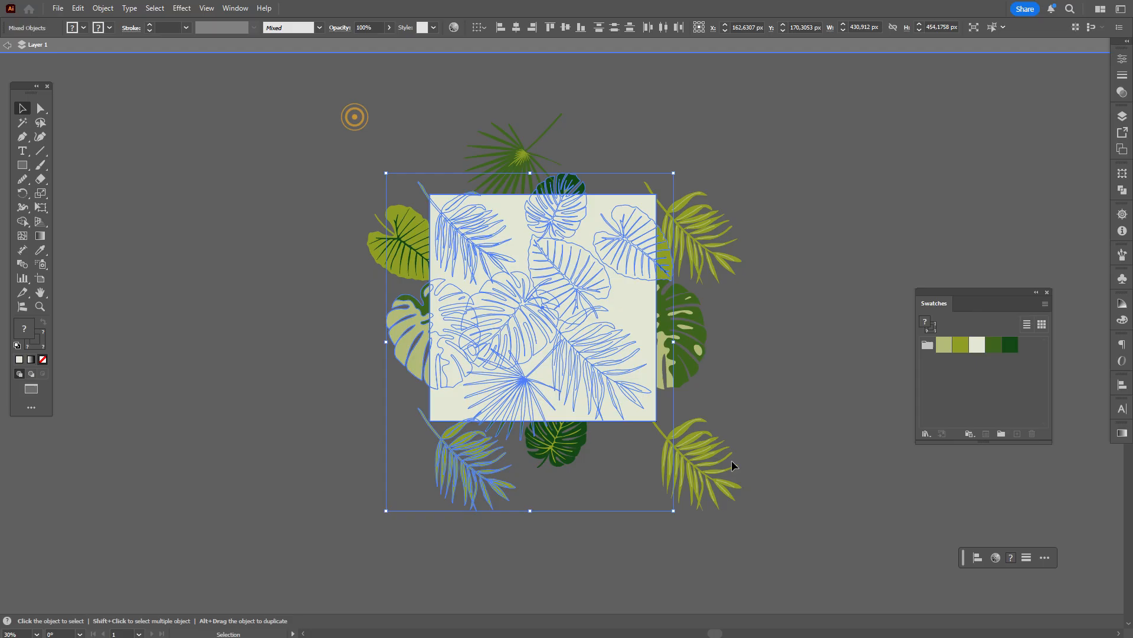
click(103, 7)
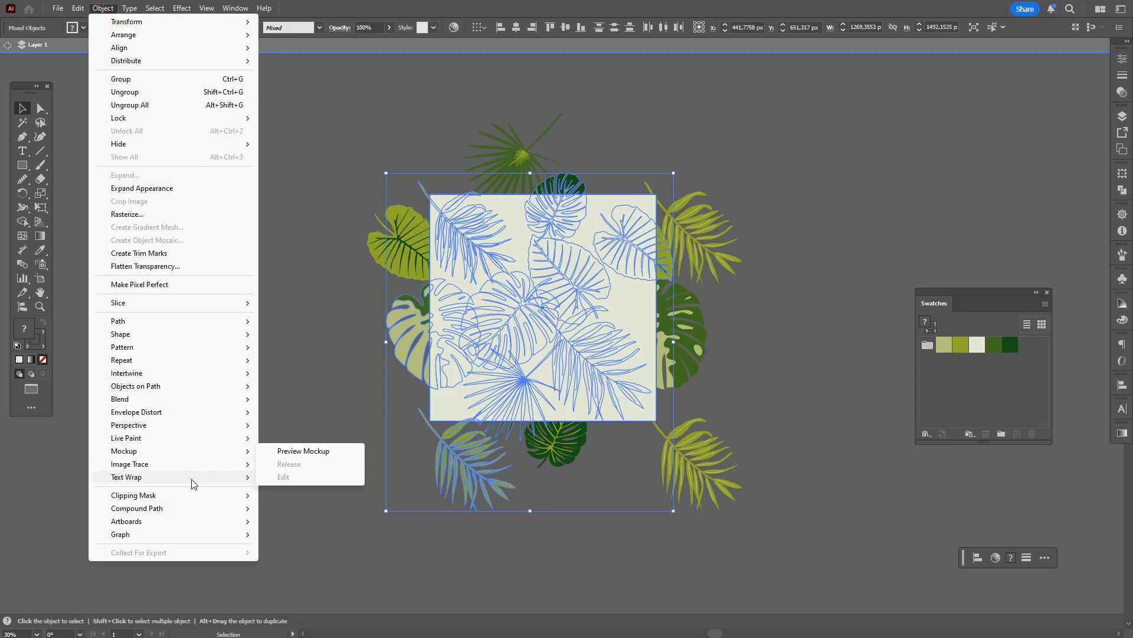
mouse_move(189, 496)
click(312, 499)
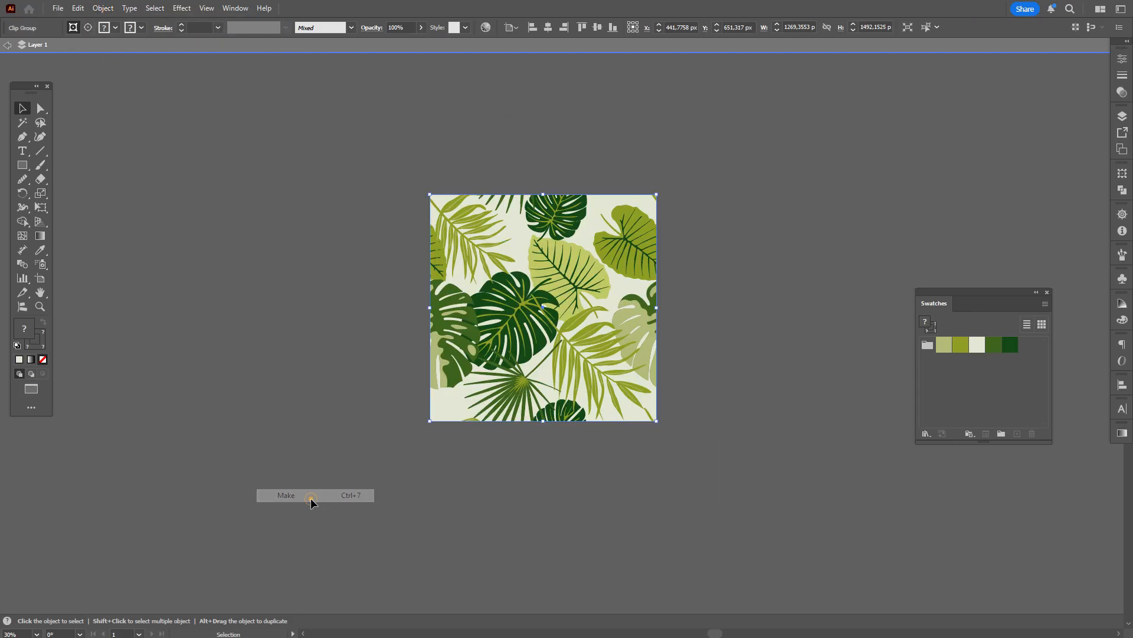
click(747, 410)
click(582, 317)
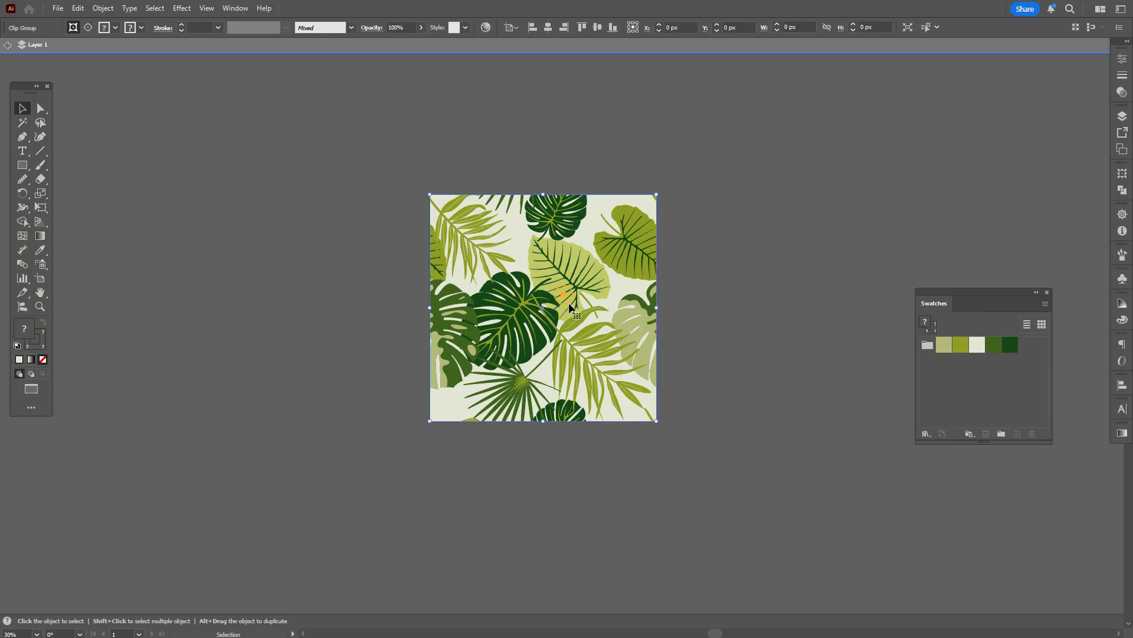
Duplicate the clipped tile edge to edge sideways and downward to form a 2 x 2 grid of tiles, and deselect.
drag(533, 301, 761, 302)
drag(749, 260, 727, 490)
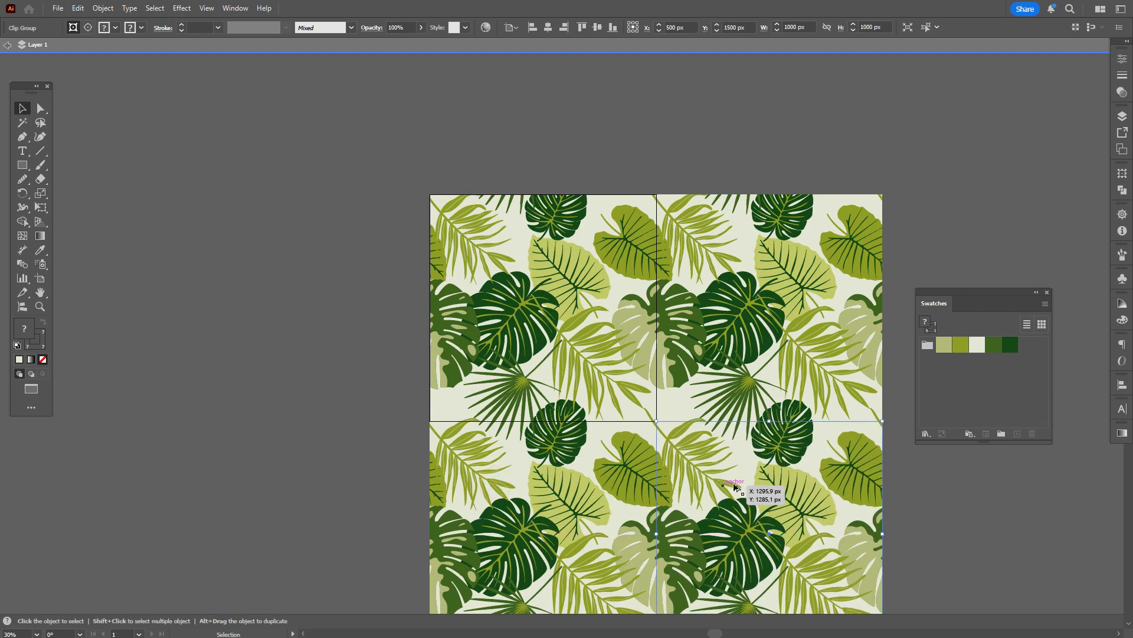
click(871, 483)
click(942, 499)
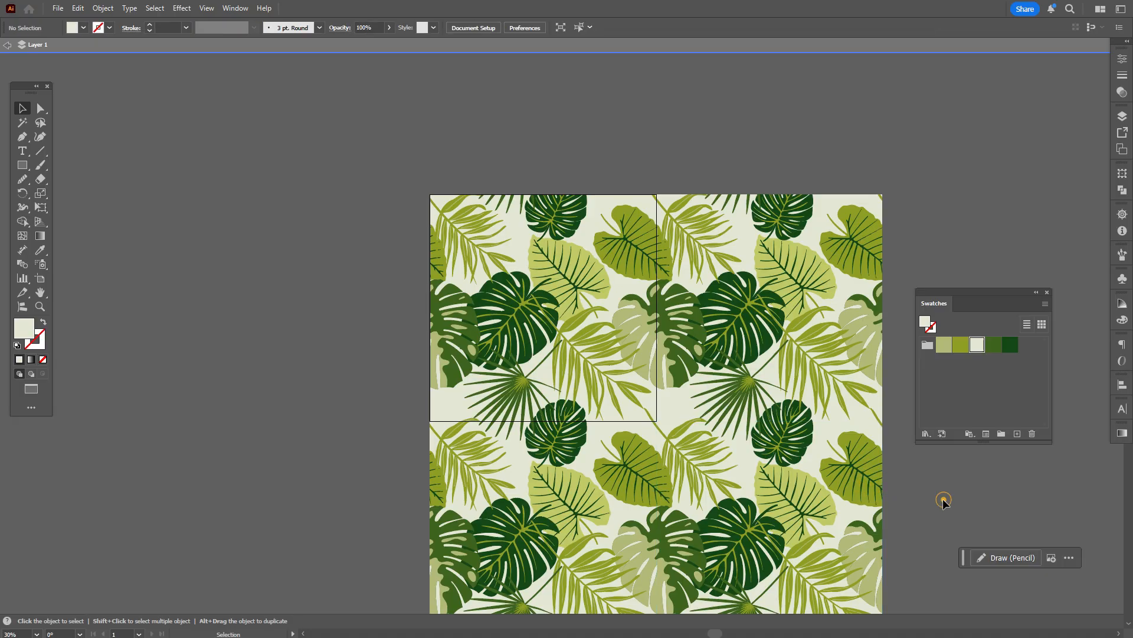
Enlarge the artboard from its lower-right corner so that it covers the whole 2 x 2 grid of pattern tiles.
click(40, 292)
mouse_move(698, 400)
mouse_down()
mouse_move(582, 257)
mouse_move(518, 304)
mouse_move(666, 481)
mouse_move(702, 552)
mouse_up()
click(42, 280)
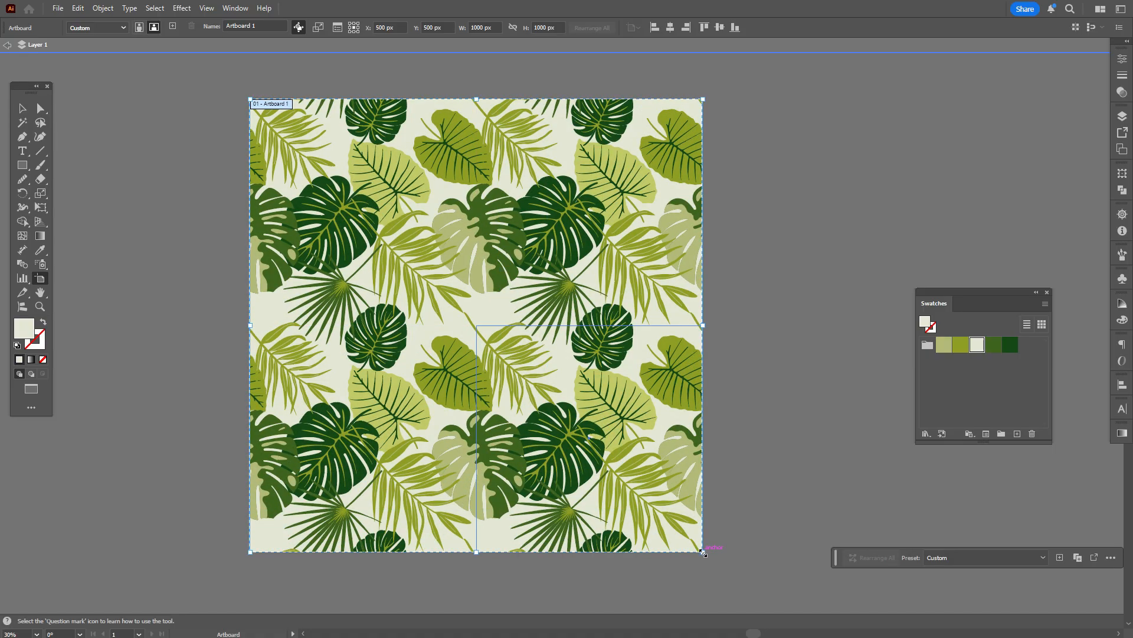
click(22, 108)
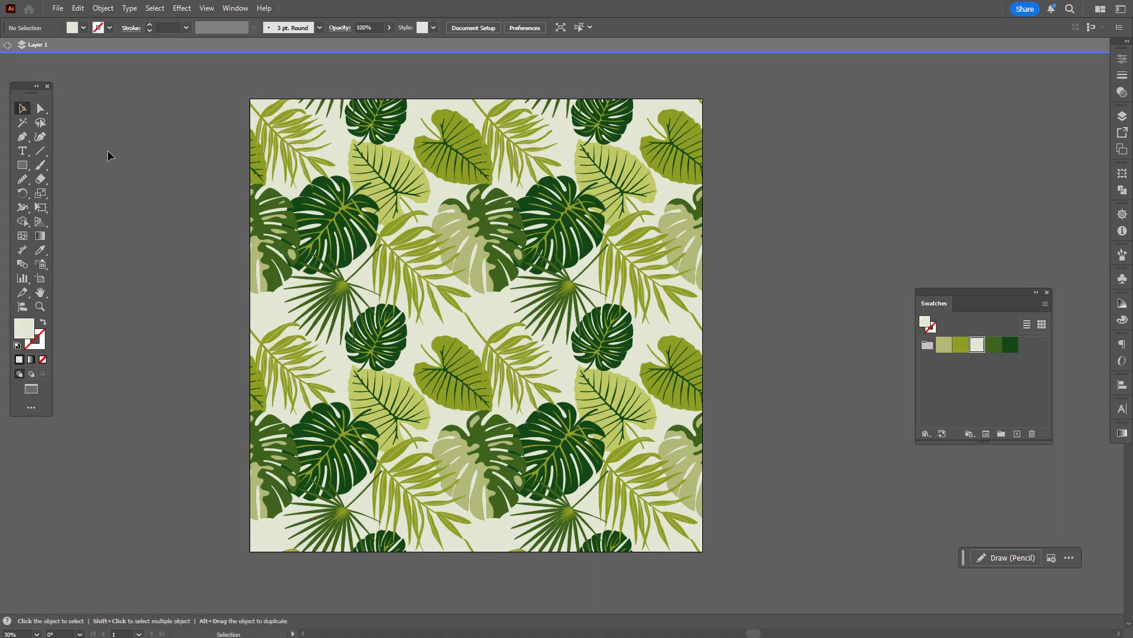
click(40, 292)
mouse_move(572, 378)
mouse_down()
mouse_move(574, 313)
mouse_move(569, 390)
mouse_move(576, 380)
mouse_up()
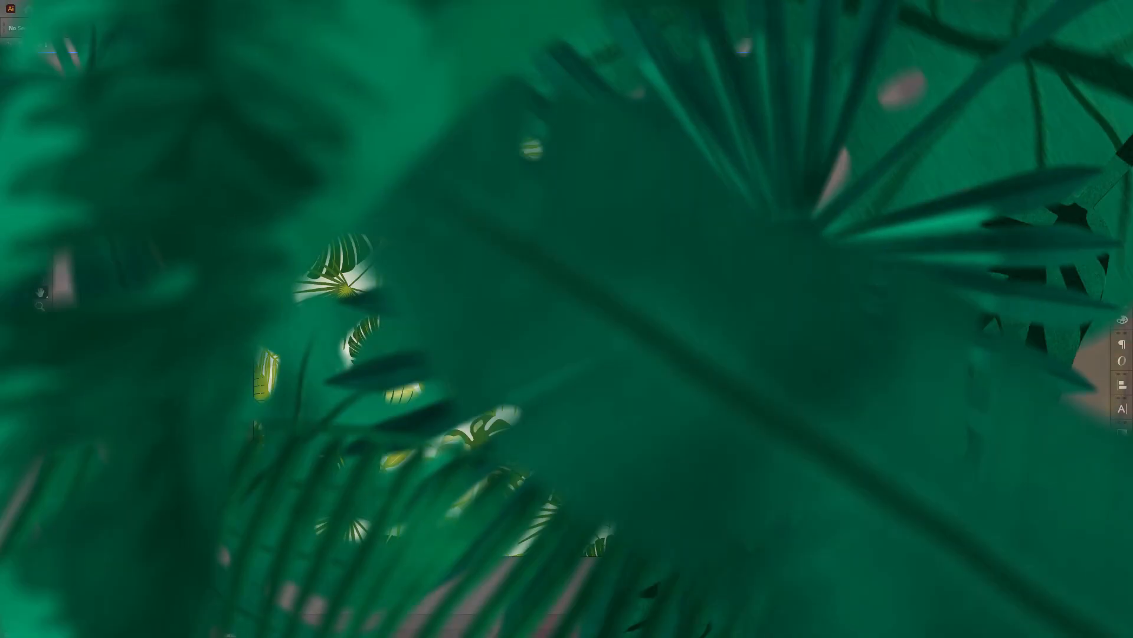